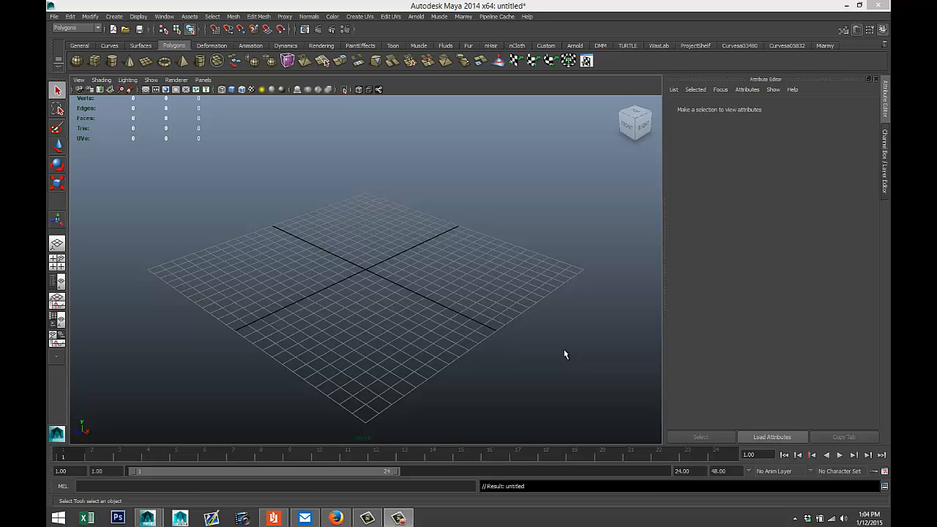
# Create a long, flat polygon cube lying lengthwise on the grid and display it shaded.
pyautogui.keyDown('alt'); pyautogui.moveTo(527, 330); pyautogui.dragTo(498, 315); pyautogui.keyUp('alt')
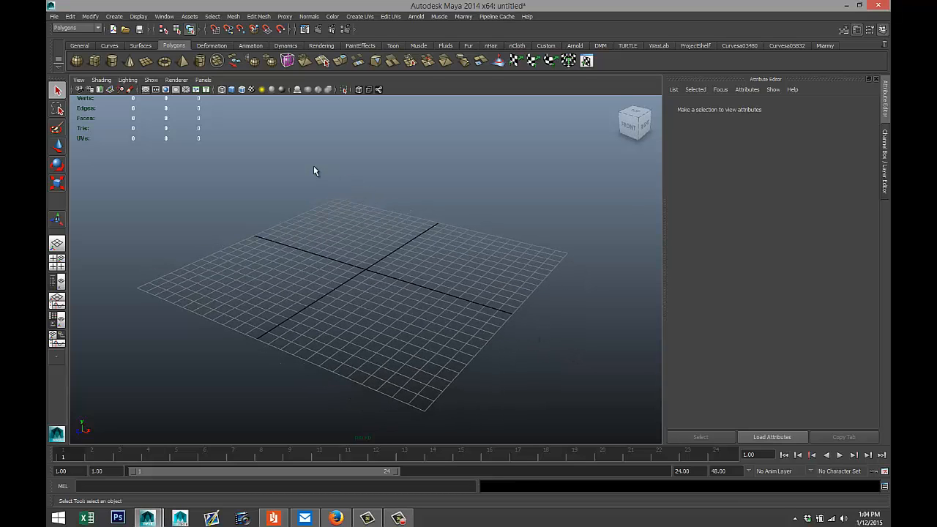
pyautogui.click(95, 61)
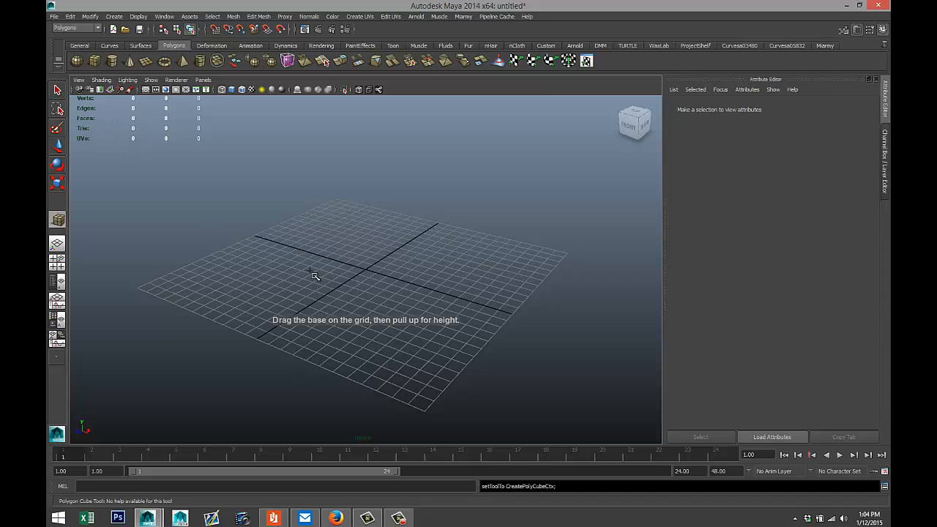
pyautogui.moveTo(286, 262); pyautogui.dragTo(520, 263)
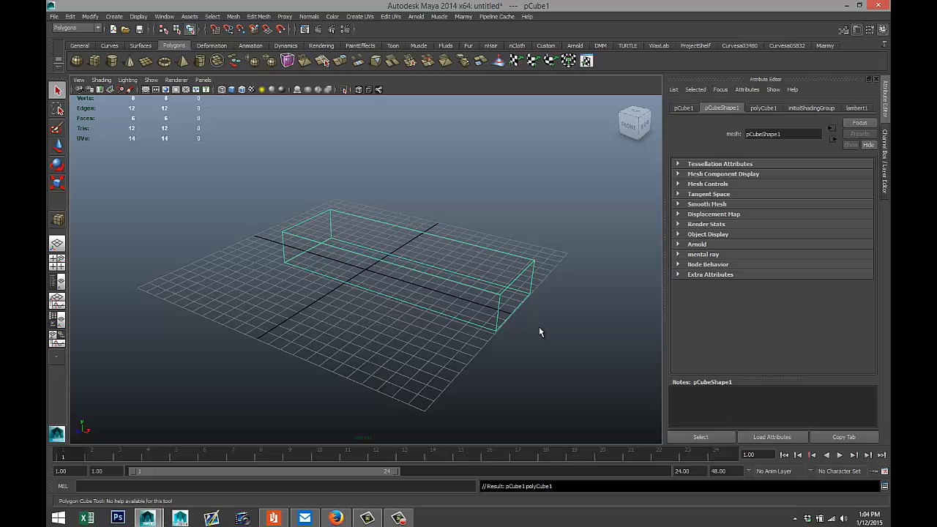
pyautogui.press('5')
pyautogui.moveTo(556, 355)
pyautogui.keyDown('alt'); pyautogui.mouseDown()
pyautogui.moveTo(508, 385)
pyautogui.moveTo(500, 380)
pyautogui.mouseUp(); pyautogui.keyUp('alt')
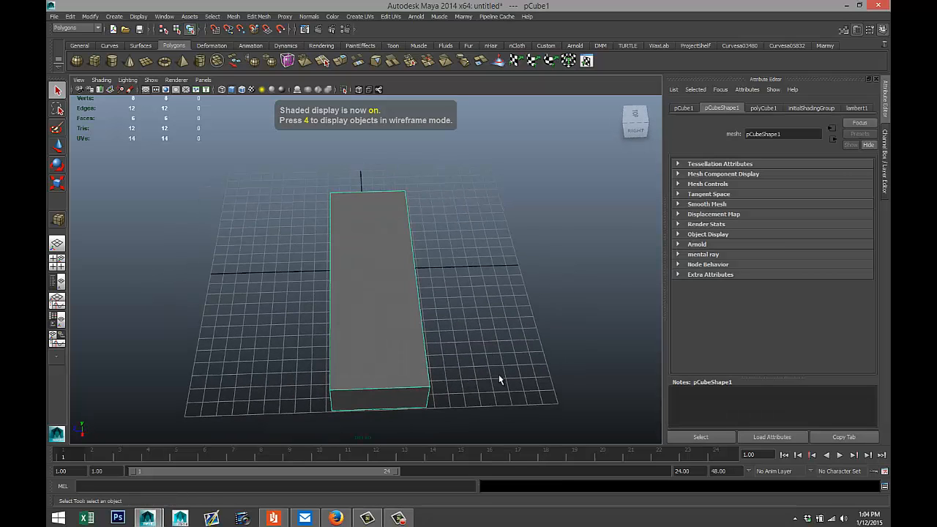
# Set the box's Translate X, Y and Z to 0 so it sits at the world origin.
pyautogui.click(684, 108)
pyautogui.doubleClick(777, 176)
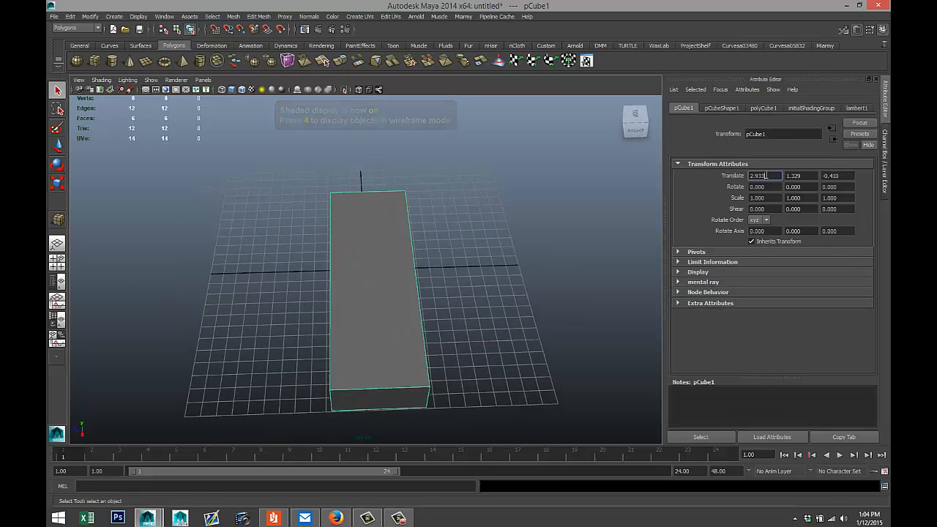
pyautogui.write('0')
pyautogui.press('Tab')
pyautogui.write('0')
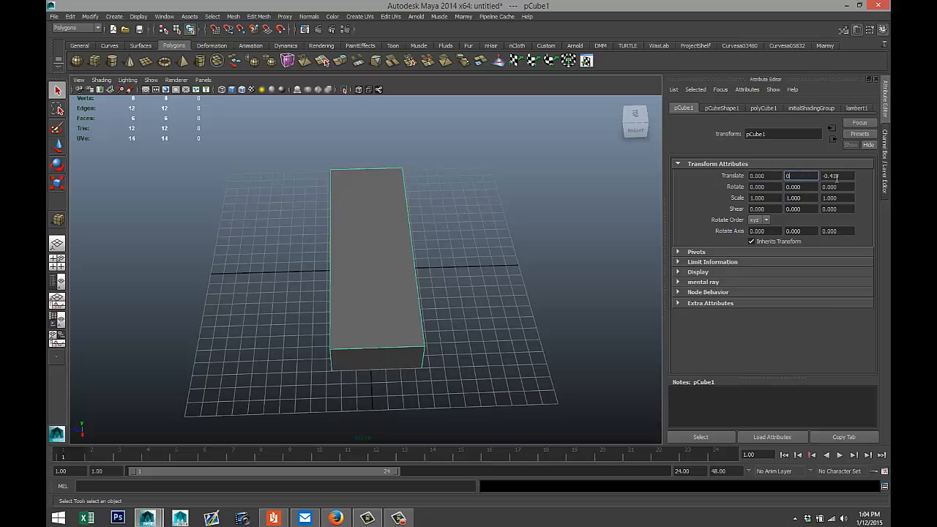
pyautogui.press('Tab')
pyautogui.write('0')
pyautogui.click(807, 176)
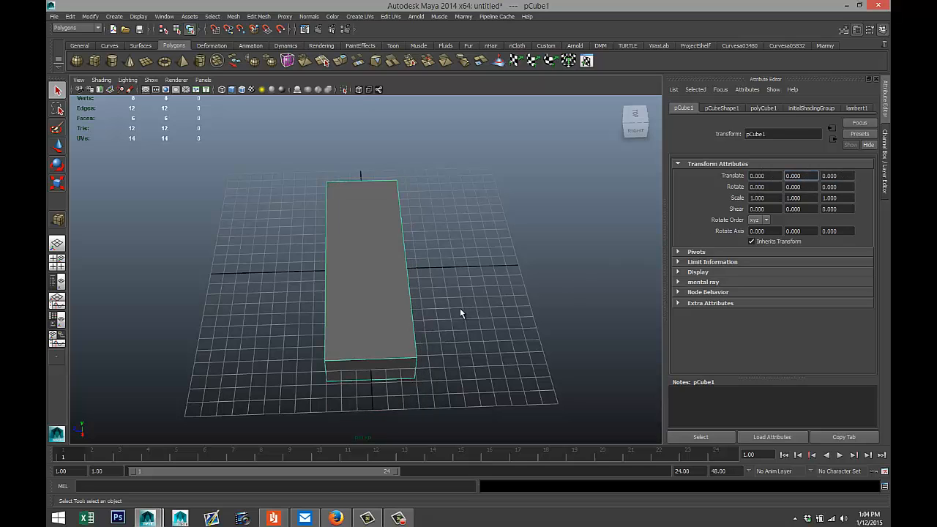
# Scale the box slightly wider along its Z axis, to about 1.073.
pyautogui.keyDown('alt'); pyautogui.moveTo(460, 323); pyautogui.dragTo(529, 326); pyautogui.keyUp('alt')
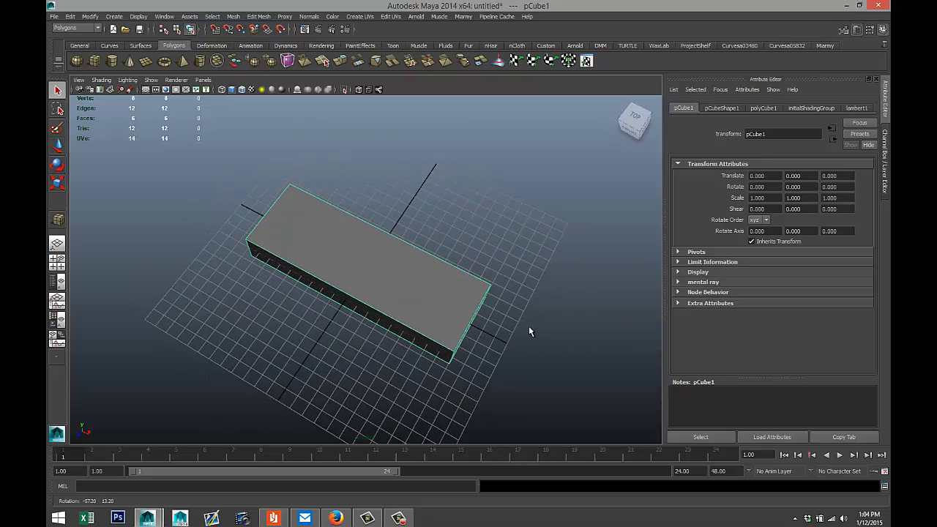
pyautogui.press('r')
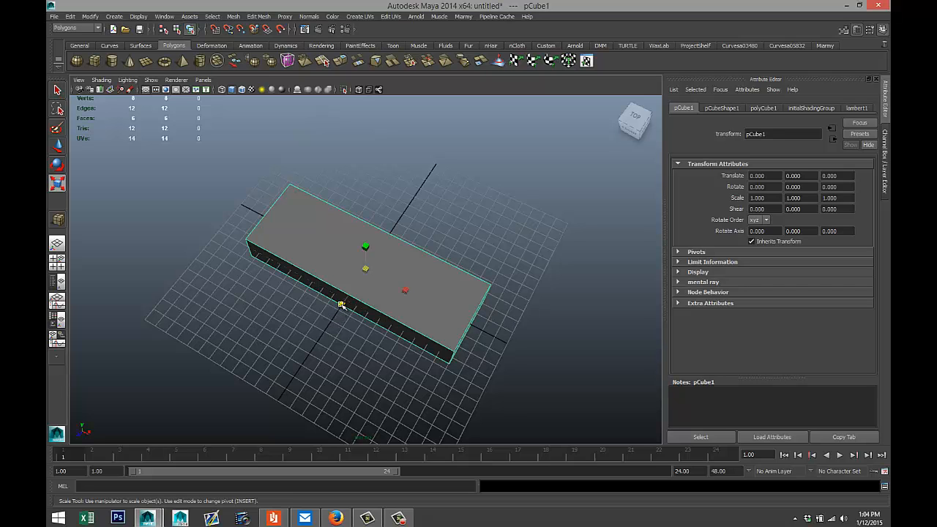
pyautogui.moveTo(340, 303); pyautogui.dragTo(373, 339)
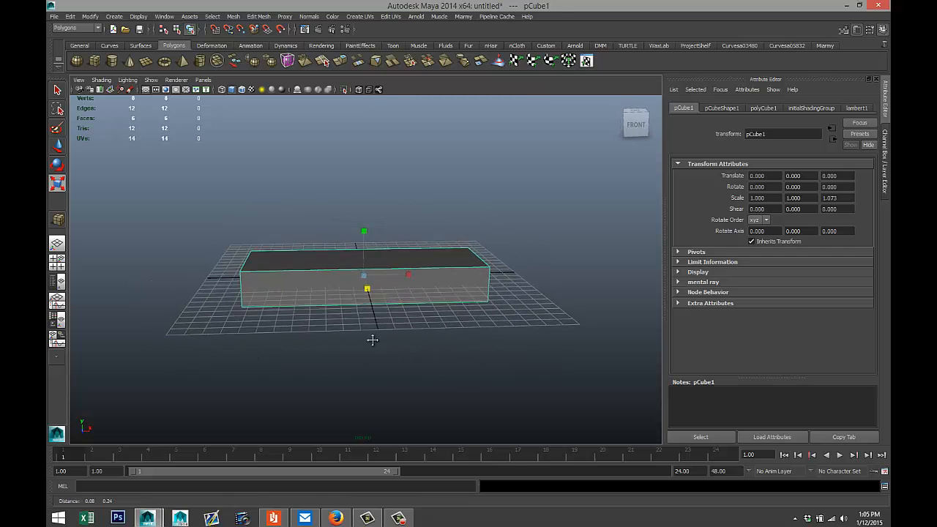
pyautogui.keyDown('alt'); pyautogui.moveTo(373, 339); pyautogui.dragTo(398, 351, button='right'); pyautogui.keyUp('alt')
pyautogui.keyDown('alt'); pyautogui.moveTo(397, 351); pyautogui.dragTo(414, 329); pyautogui.keyUp('alt')
# Insert 6 evenly spaced horizontal edge loops around the box's sides with the Insert Edge Loop Tool, using Multiple edge loops.
pyautogui.click(260, 18)
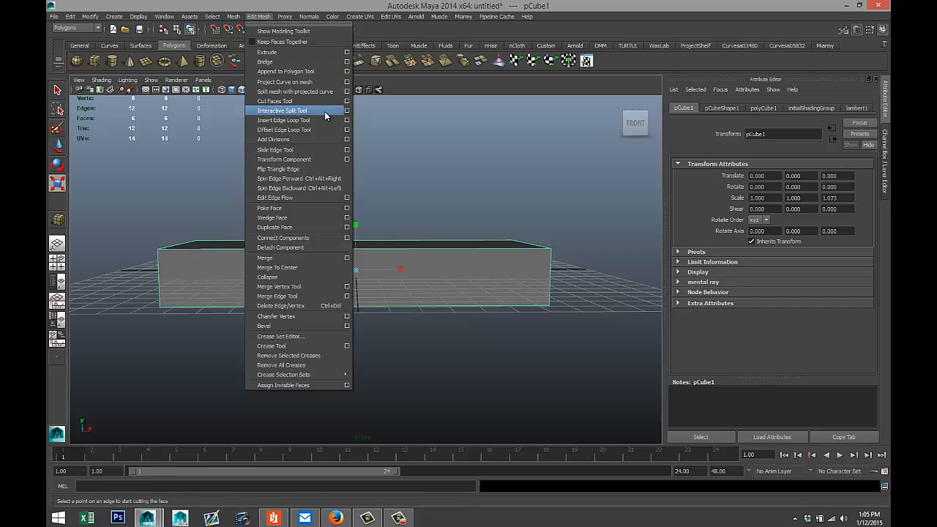
pyautogui.click(349, 121)
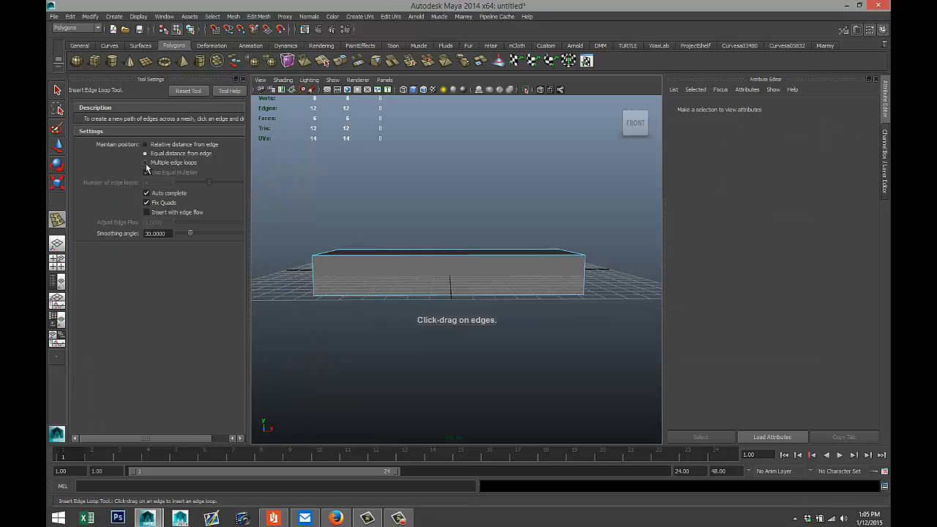
pyautogui.click(146, 163)
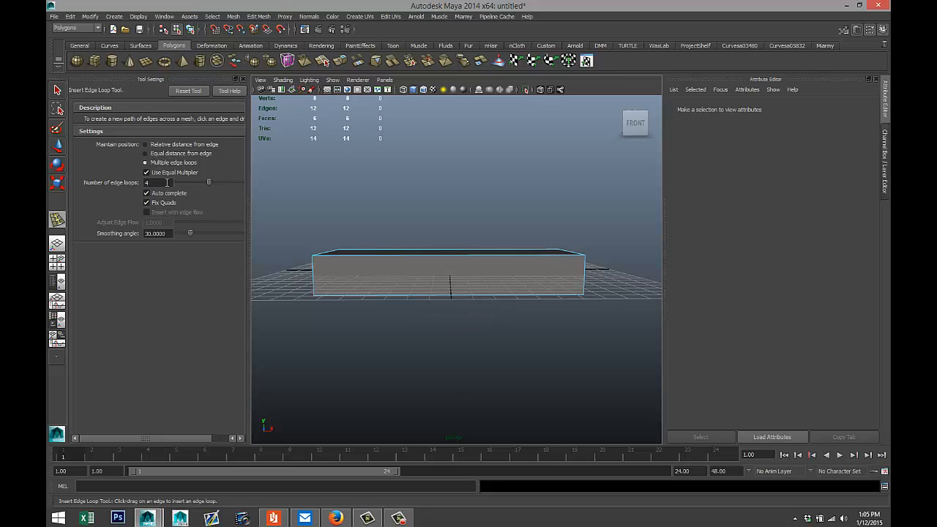
pyautogui.doubleClick(167, 183)
pyautogui.click(315, 266)
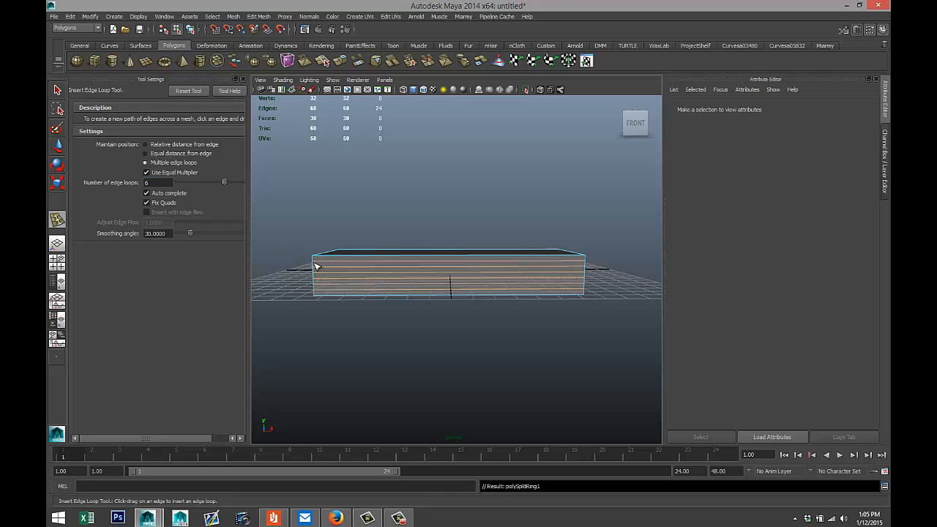
pyautogui.press('q')
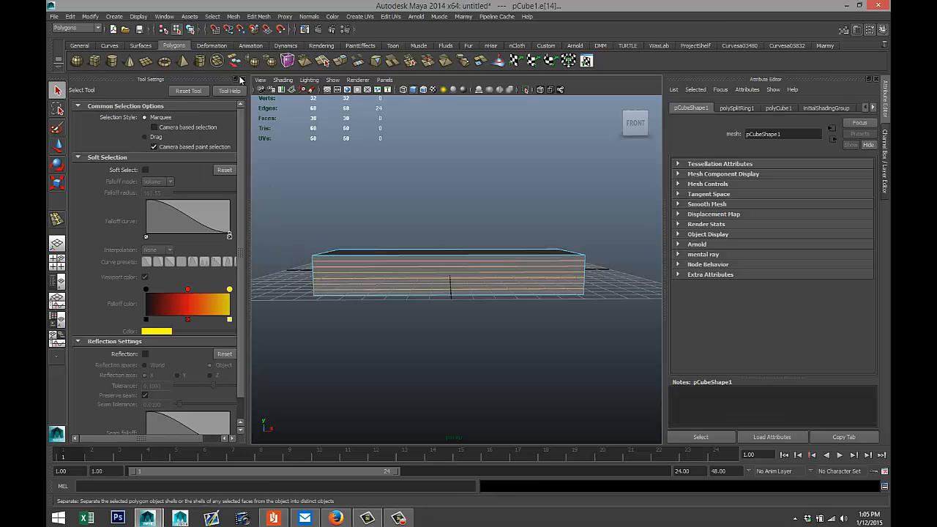
pyautogui.click(244, 79)
# Select the two uppermost and two lowermost edge loops and scale them apart vertically by about 1.235.
pyautogui.scroll(5, 350, 350)
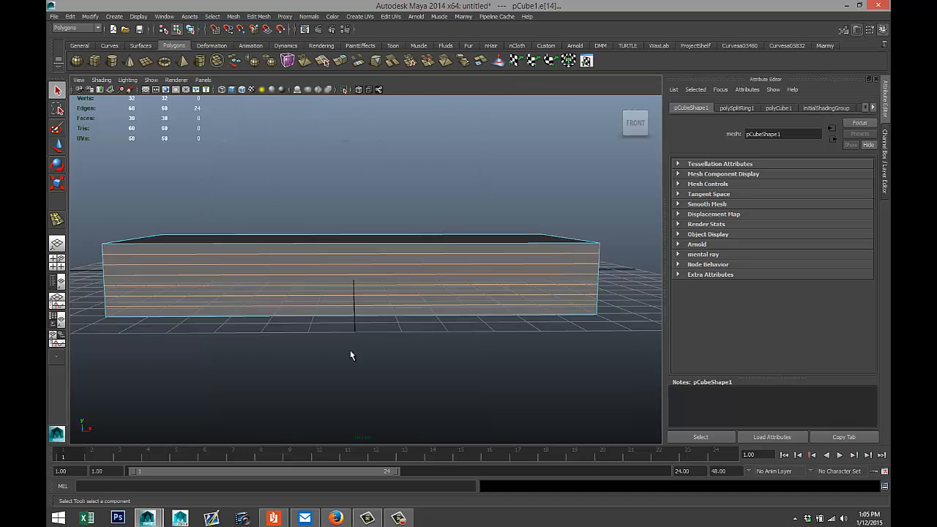
pyautogui.doubleClick(314, 250)
pyautogui.keyDown('shift'); pyautogui.doubleClick(315, 262); pyautogui.keyUp('shift')
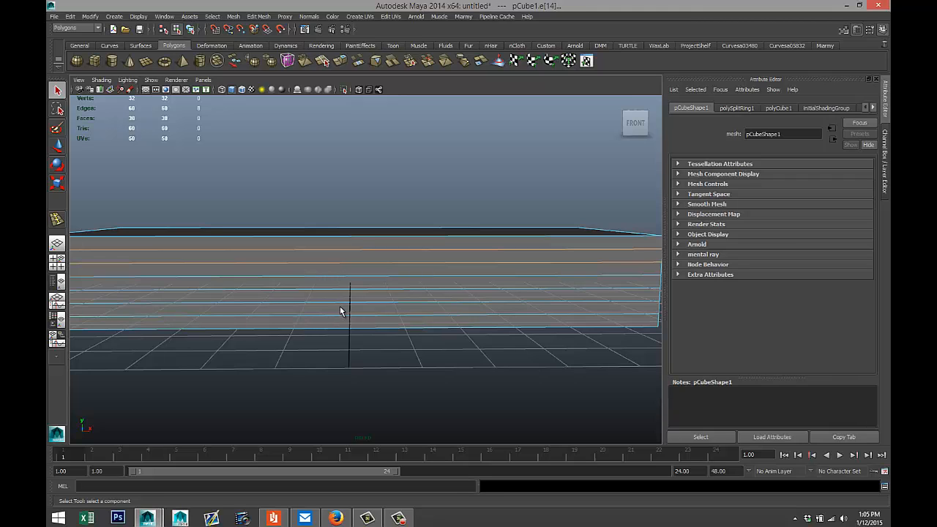
pyautogui.keyDown('shift'); pyautogui.doubleClick(342, 308); pyautogui.keyUp('shift')
pyautogui.keyDown('shift'); pyautogui.doubleClick(342, 317); pyautogui.keyUp('shift')
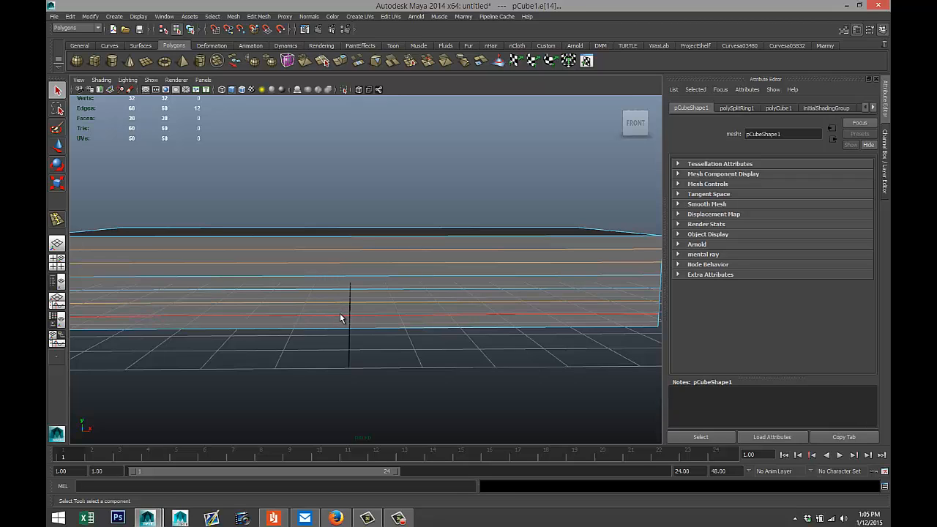
pyautogui.scroll(-5, 272, 359)
pyautogui.moveTo(208, 345)
pyautogui.keyDown('alt'); pyautogui.mouseDown()
pyautogui.moveTo(387, 341)
pyautogui.moveTo(220, 333)
pyautogui.moveTo(213, 345)
pyautogui.mouseUp(); pyautogui.keyUp('alt')
pyautogui.scroll(2, 243, 341)
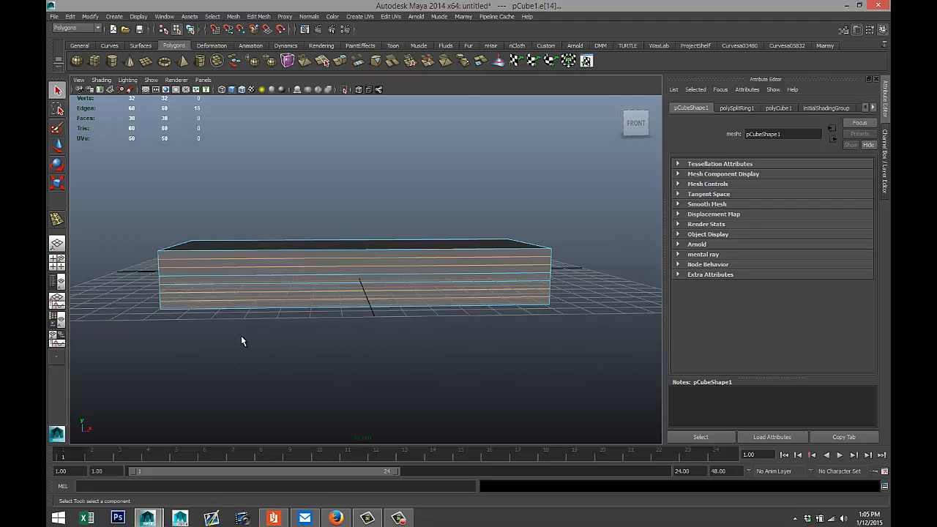
pyautogui.press('r')
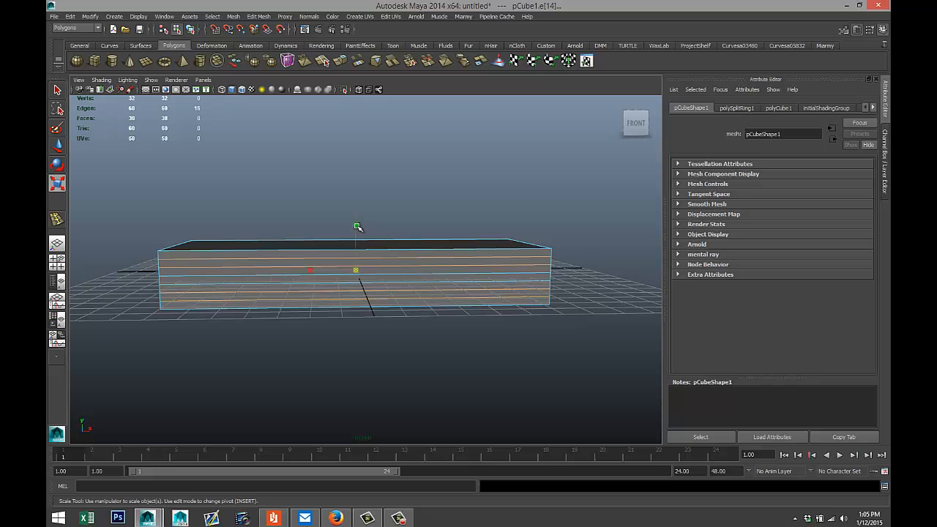
pyautogui.moveTo(360, 227); pyautogui.dragTo(357, 214)
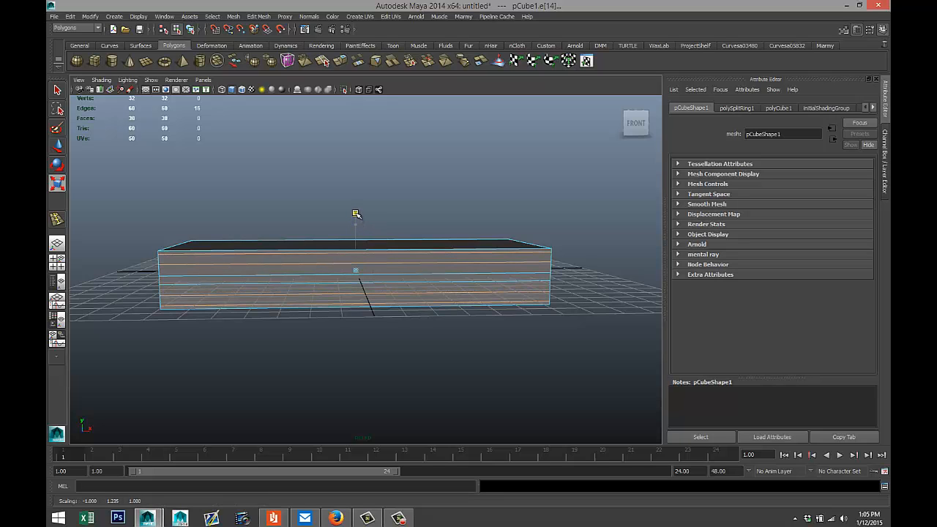
# Select the second edge loops from the top and bottom and scale them apart vertically by about 1.42, close to the outer loops.
pyautogui.scroll(2, 362, 356)
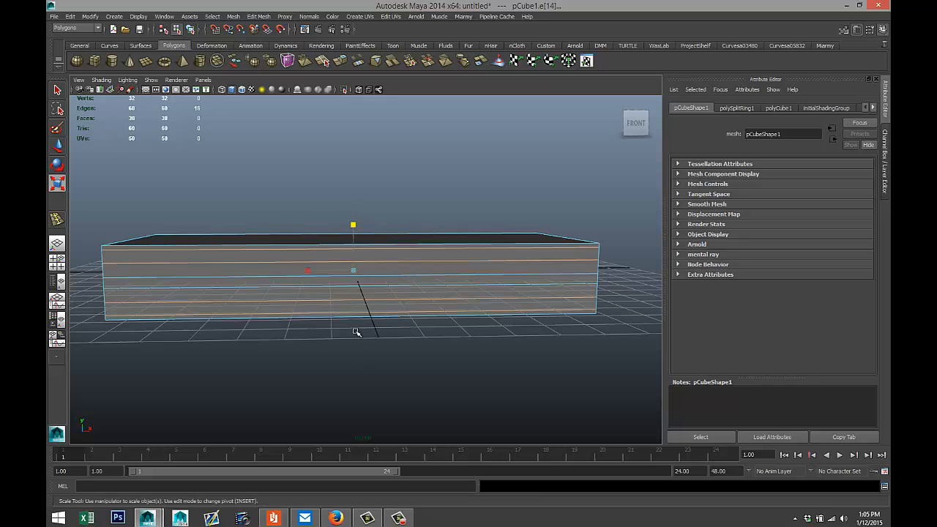
pyautogui.doubleClick(352, 299)
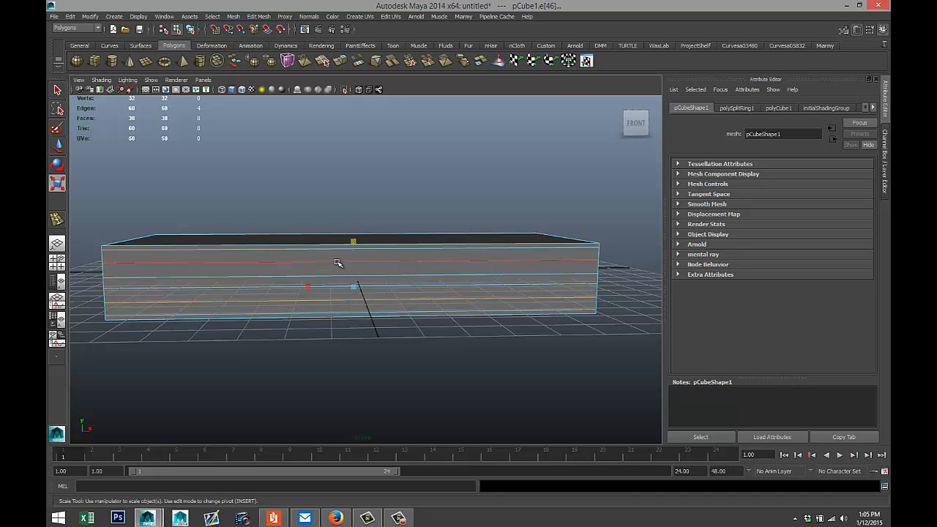
pyautogui.keyDown('shift'); pyautogui.doubleClick(339, 263); pyautogui.keyUp('shift')
pyautogui.moveTo(353, 227); pyautogui.dragTo(356, 206)
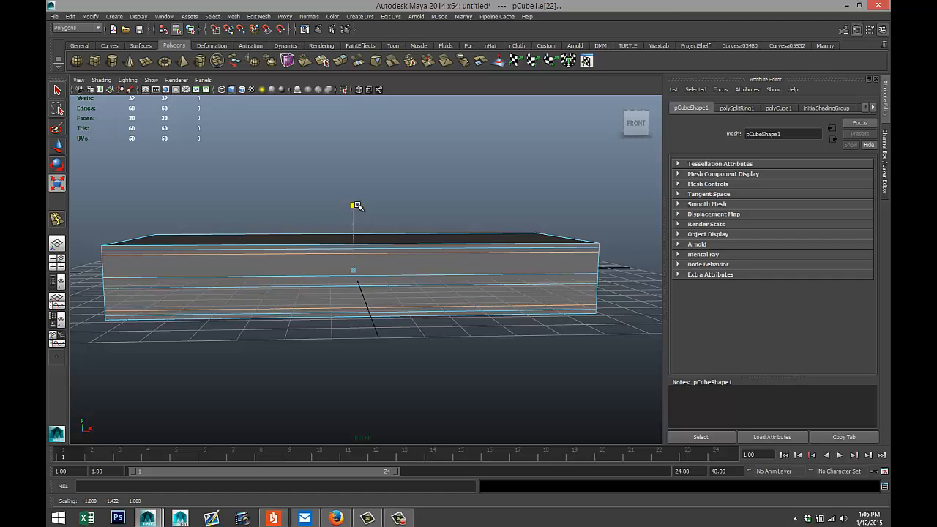
# Select the two middle edge loops and scale them closer together vertically, by about 0.62.
pyautogui.doubleClick(340, 275)
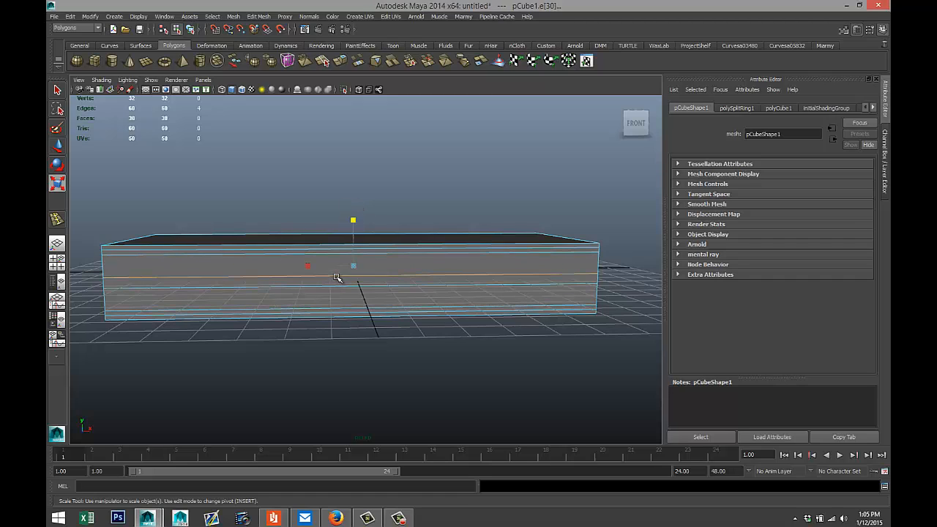
pyautogui.keyDown('shift'); pyautogui.doubleClick(335, 287); pyautogui.keyUp('shift')
pyautogui.moveTo(354, 224); pyautogui.dragTo(356, 241)
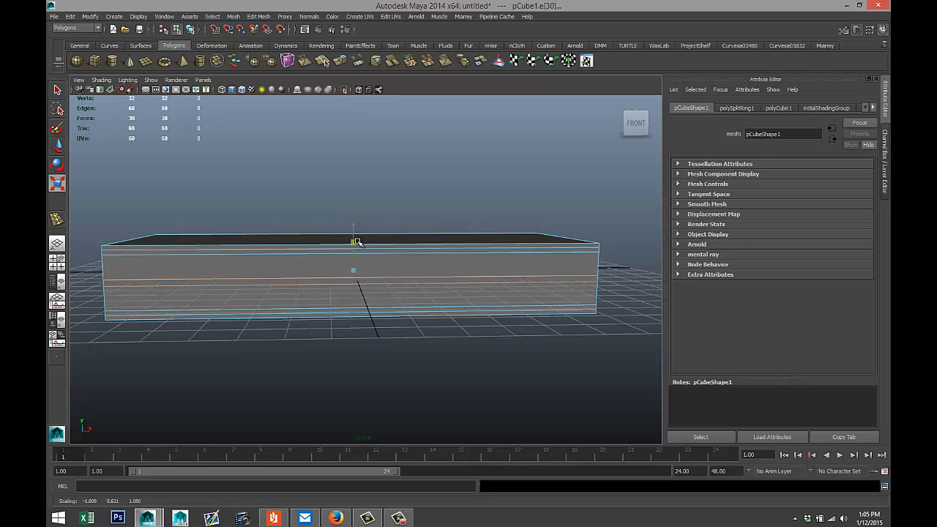
# Select the three narrow face bands running around the box's sides near the upper edge, the middle and the lower edge.
pyautogui.keyDown('alt'); pyautogui.moveTo(335, 339); pyautogui.dragTo(383, 365); pyautogui.keyUp('alt')
pyautogui.keyDown('alt'); pyautogui.moveTo(383, 365); pyautogui.dragTo(369, 353, button='middle'); pyautogui.keyUp('alt')
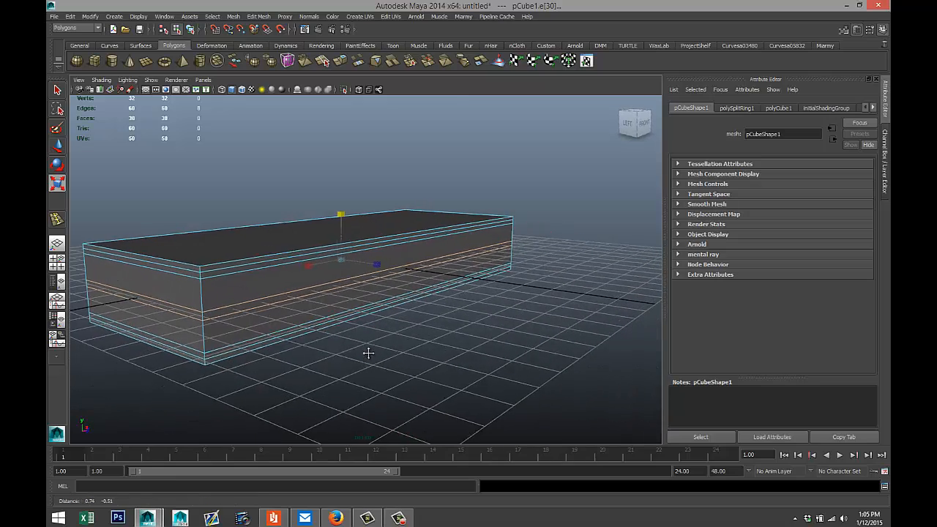
pyautogui.keyDown('alt'); pyautogui.moveTo(368, 352); pyautogui.dragTo(376, 355, button='right'); pyautogui.keyUp('alt')
pyautogui.click(393, 357)
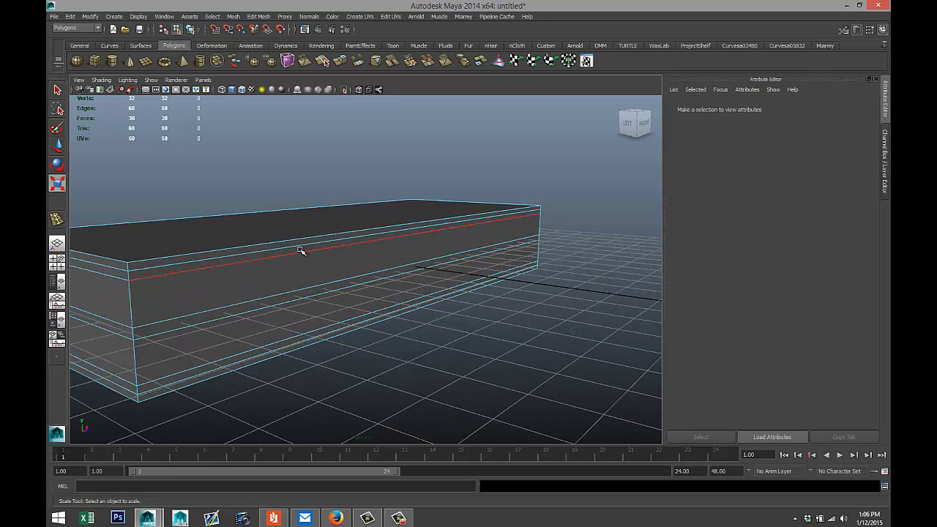
pyautogui.moveTo(300, 252); pyautogui.dragTo(302, 269, button='right')
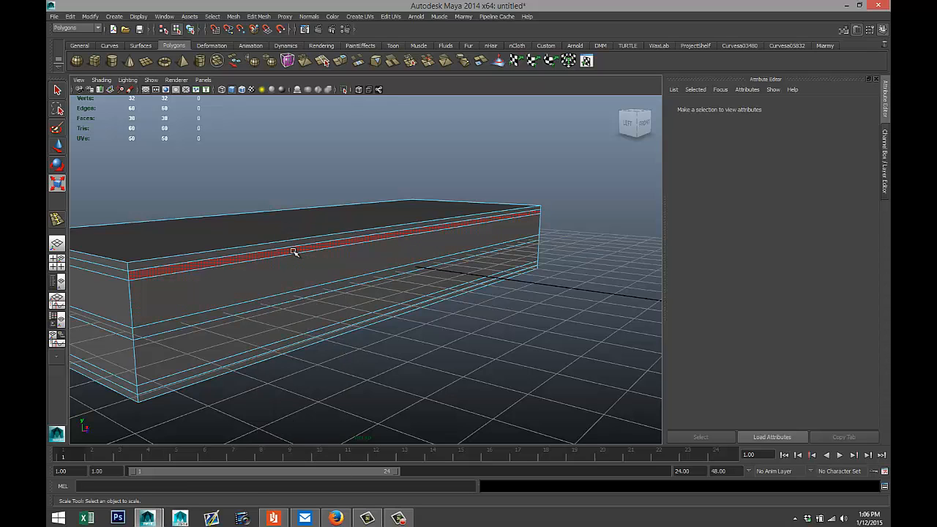
pyautogui.click(293, 252)
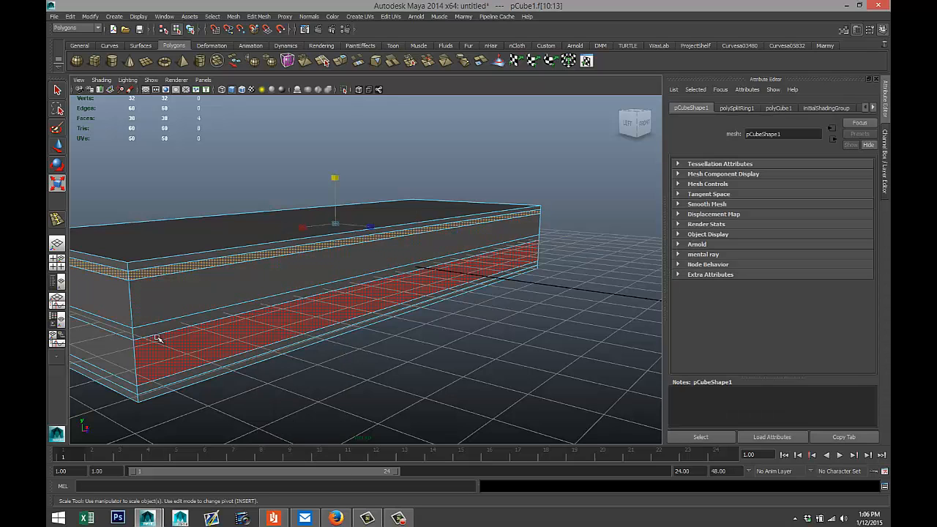
pyautogui.keyDown('shift'); pyautogui.click(163, 382); pyautogui.keyUp('shift')
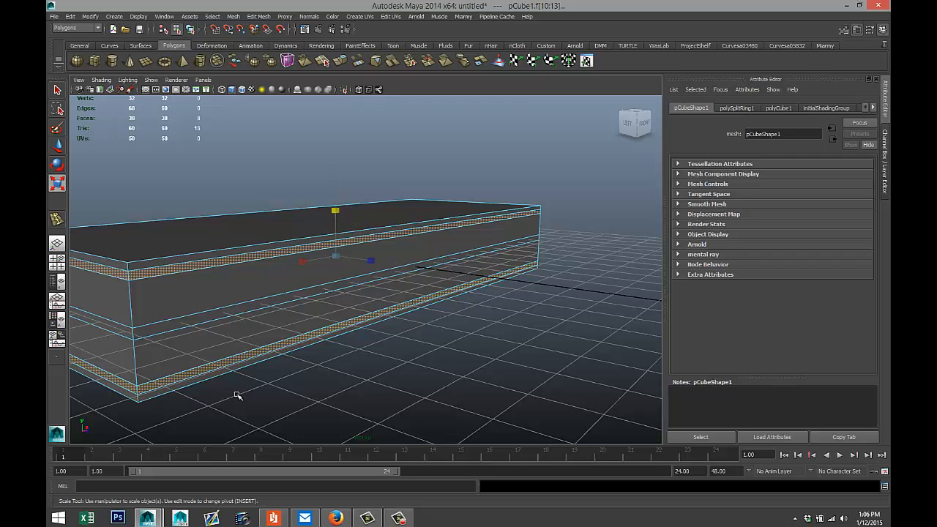
pyautogui.keyDown('alt'); pyautogui.moveTo(401, 374); pyautogui.dragTo(378, 376); pyautogui.keyUp('alt')
pyautogui.keyDown('alt'); pyautogui.moveTo(278, 362); pyautogui.dragTo(291, 367); pyautogui.keyUp('alt')
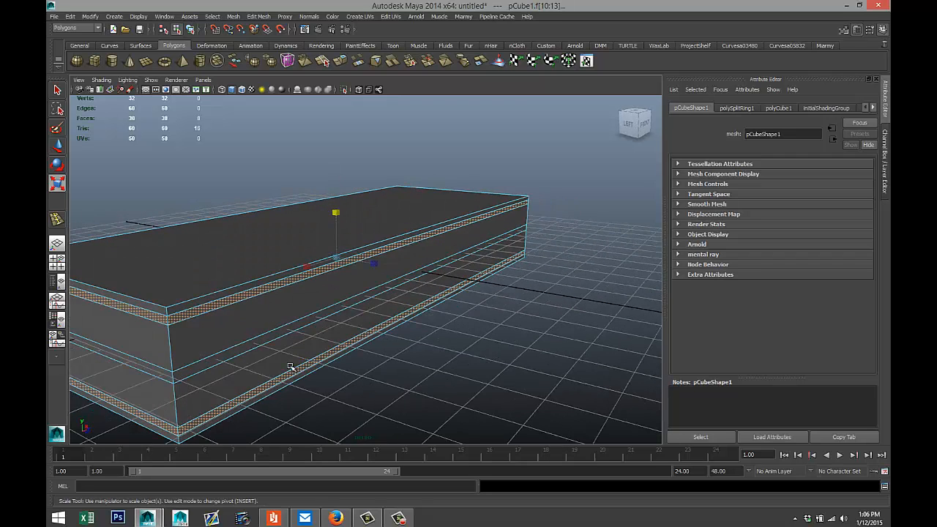
pyautogui.keyDown('shift'); pyautogui.click(156, 375); pyautogui.keyUp('shift')
pyautogui.keyDown('alt'); pyautogui.moveTo(156, 375); pyautogui.dragTo(129, 352); pyautogui.keyUp('alt')
# Extrude the three selected face bands outward with a thickness of 0.15.
pyautogui.click(258, 16)
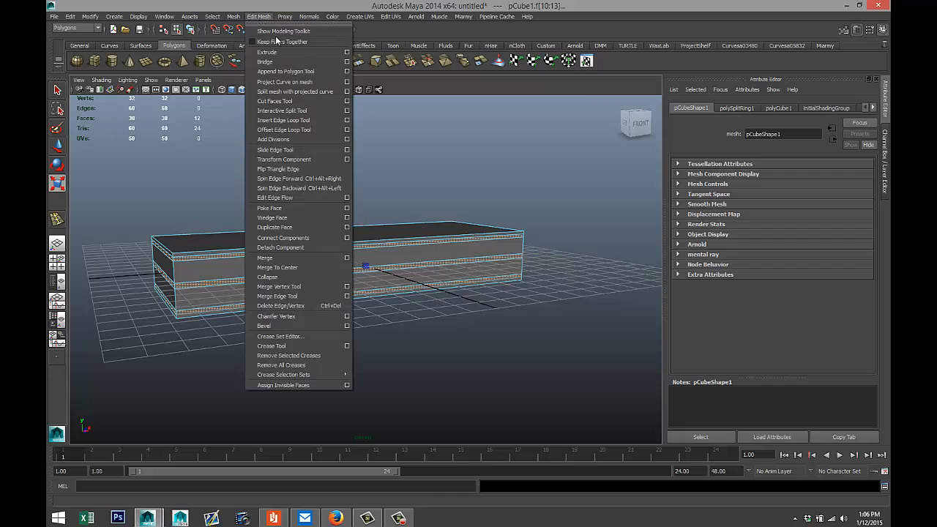
pyautogui.click(329, 57)
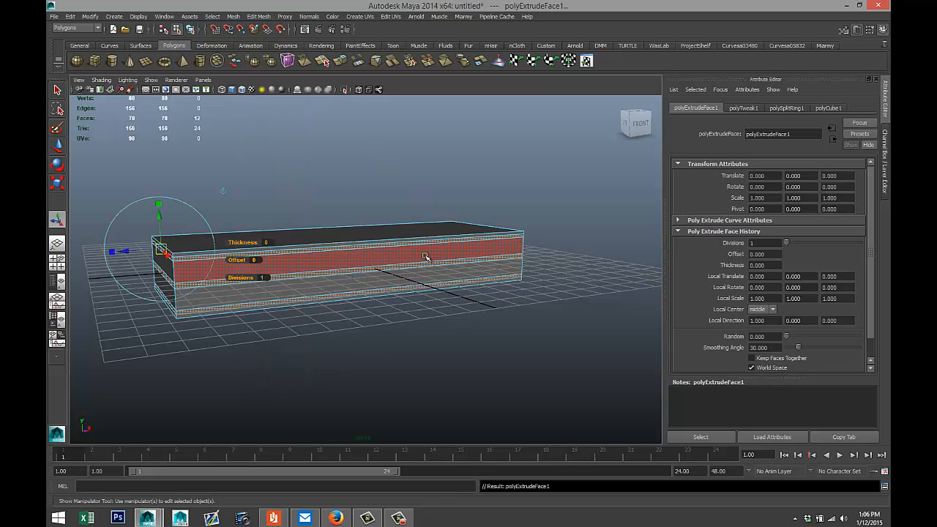
pyautogui.moveTo(388, 340)
pyautogui.keyDown('alt'); pyautogui.mouseDown()
pyautogui.moveTo(393, 355)
pyautogui.moveTo(379, 355)
pyautogui.mouseUp(); pyautogui.keyUp('alt')
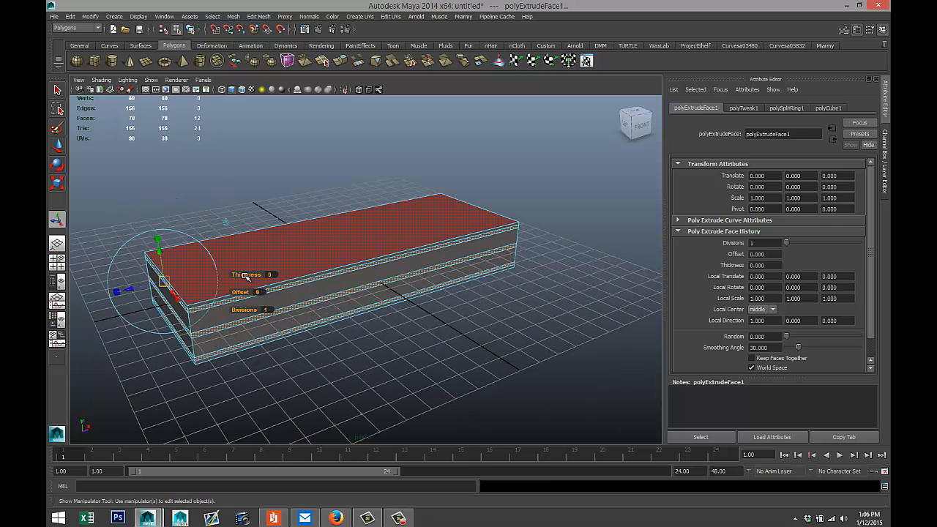
pyautogui.moveTo(246, 274); pyautogui.dragTo(246, 275)
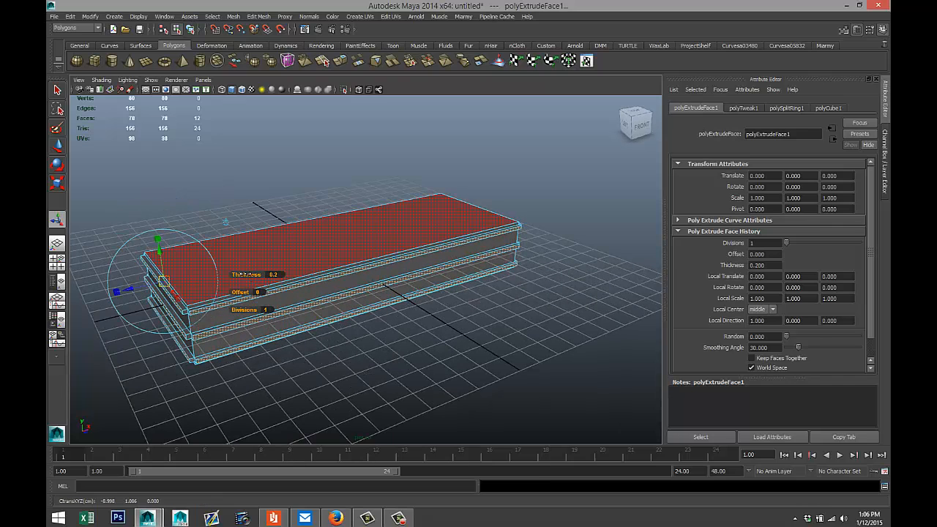
pyautogui.click(276, 275)
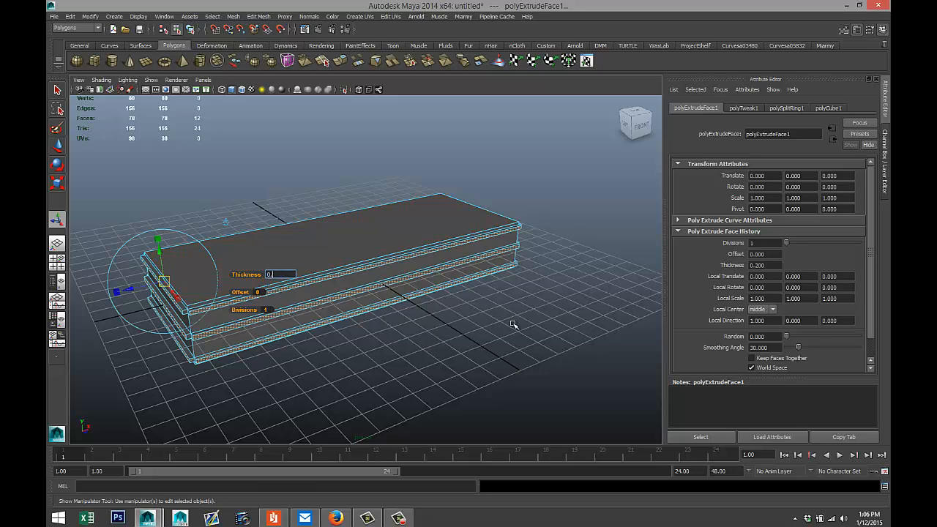
pyautogui.press('Return')
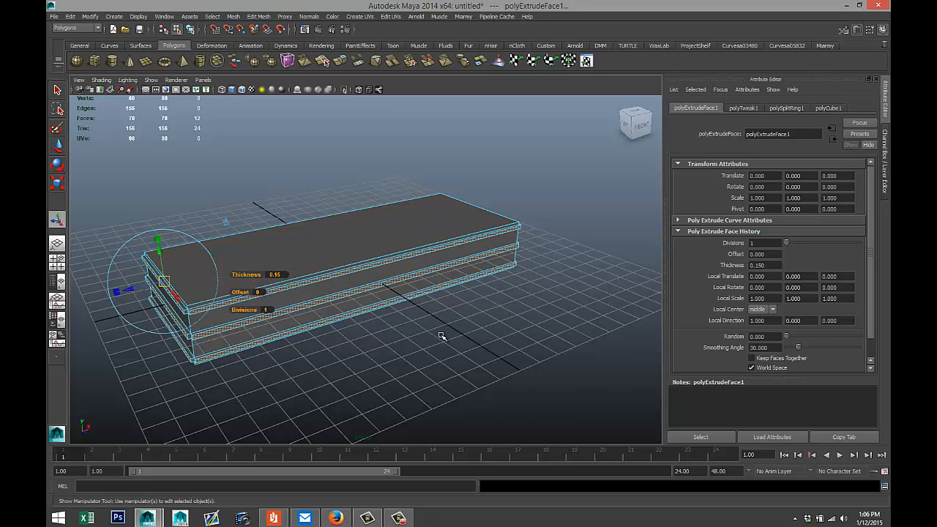
pyautogui.keyDown('alt'); pyautogui.moveTo(440, 334); pyautogui.dragTo(376, 359); pyautogui.keyUp('alt')
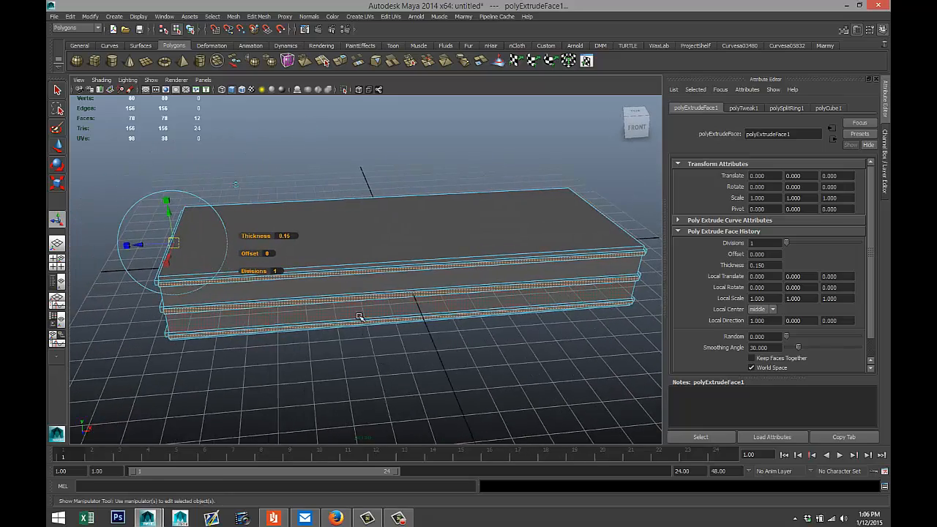
pyautogui.click(257, 16)
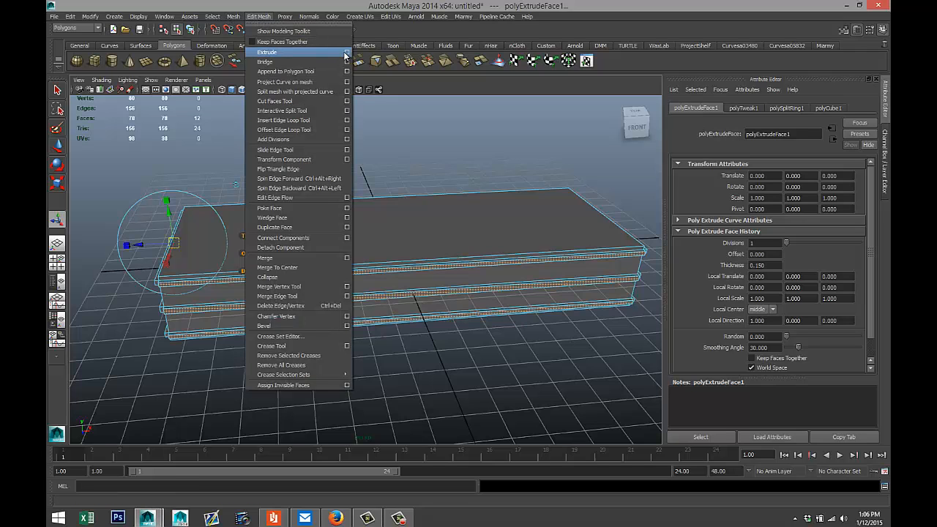
pyautogui.click(347, 52)
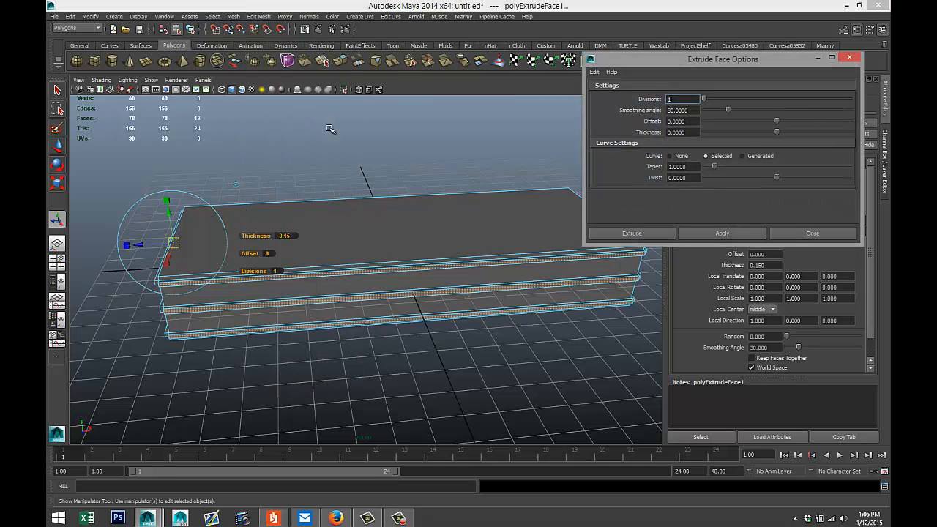
pyautogui.click(853, 59)
# Insert a single crosswise edge loop around the box with the Insert Edge Loop Tool, a bit over a quarter of its length from the left end.
pyautogui.click(258, 18)
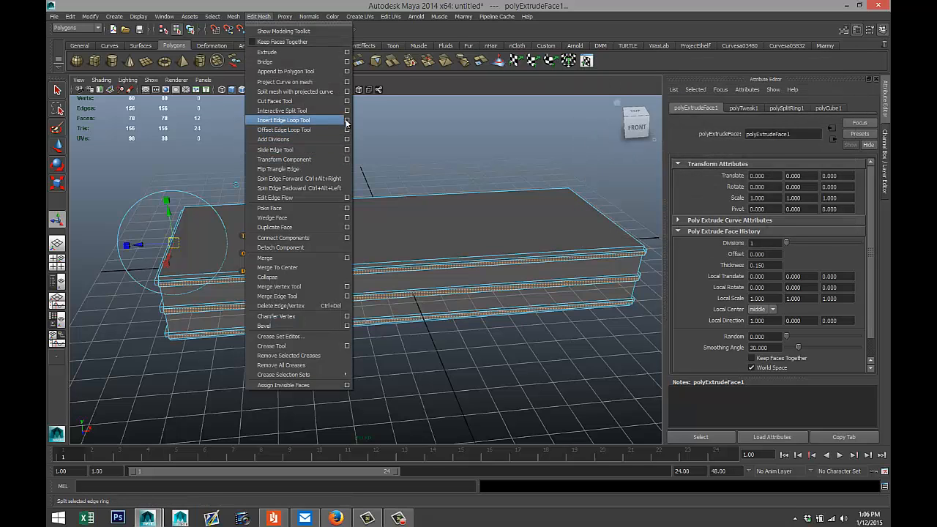
pyautogui.click(347, 120)
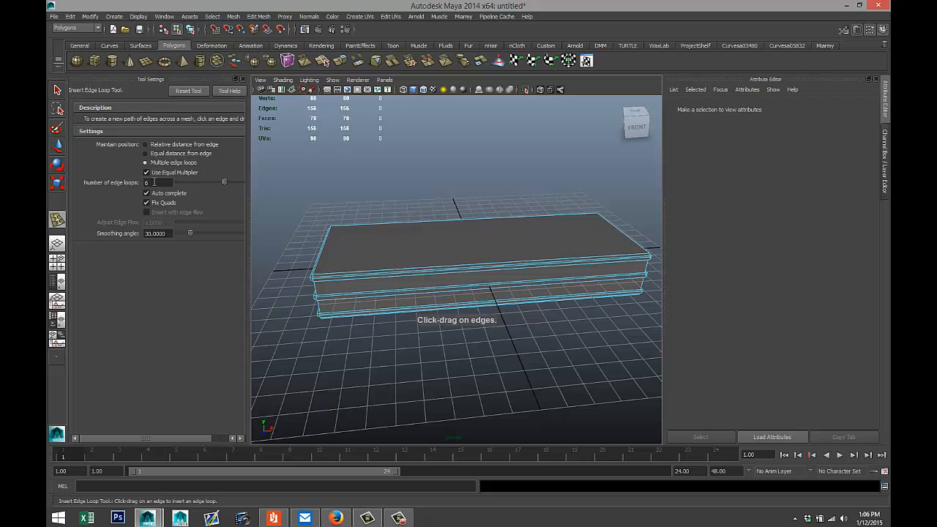
pyautogui.click(244, 79)
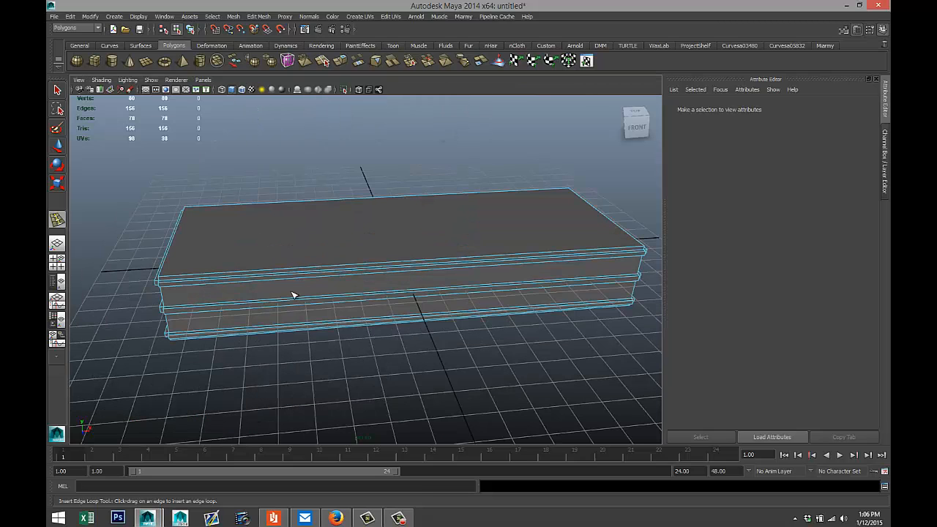
pyautogui.moveTo(290, 273); pyautogui.dragTo(307, 273)
pyautogui.press('q')
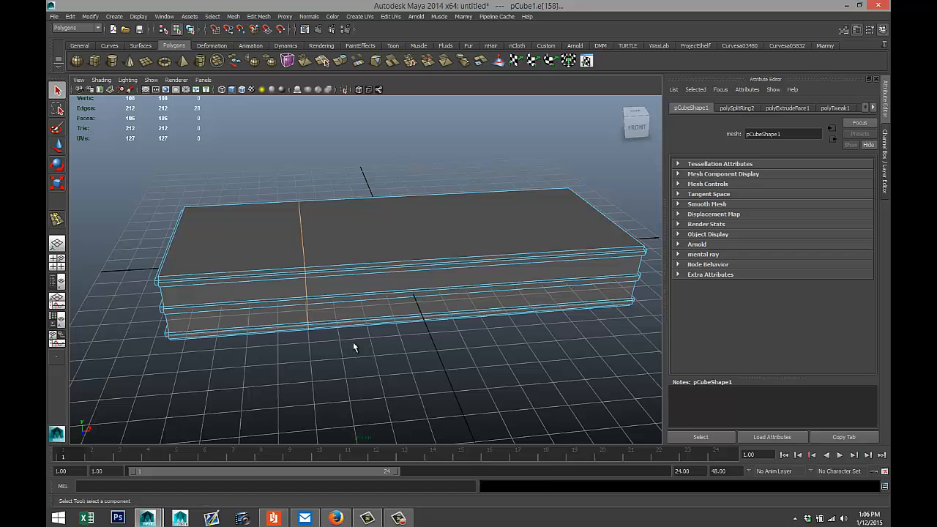
# In the top view, select the vertices at both ends of the box and scale them inward to about half the width.
pyautogui.scroll(-3, 348, 347)
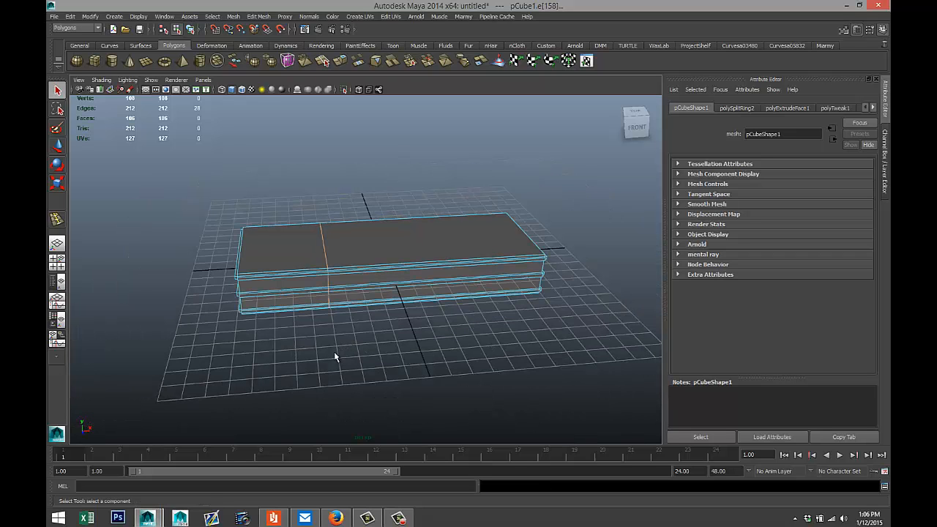
pyautogui.scroll(-1, 335, 354)
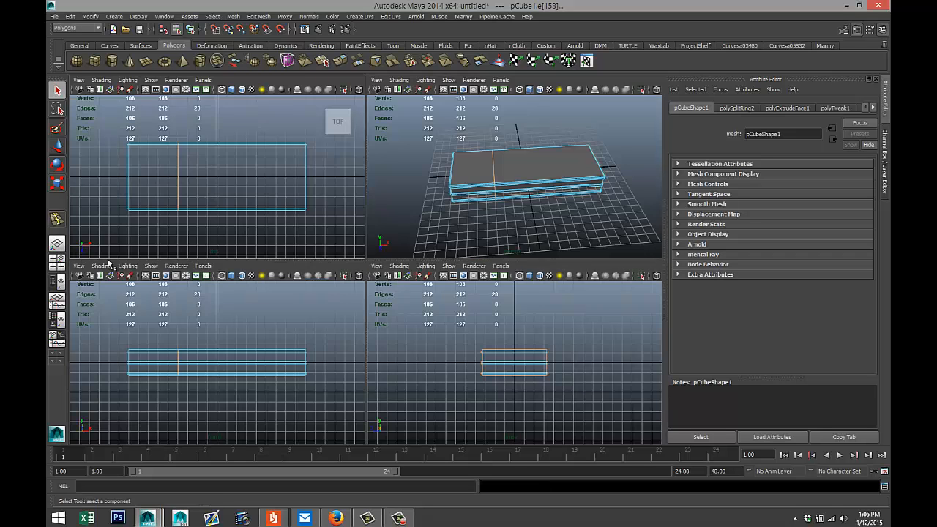
pyautogui.click(58, 262)
pyautogui.press('space')
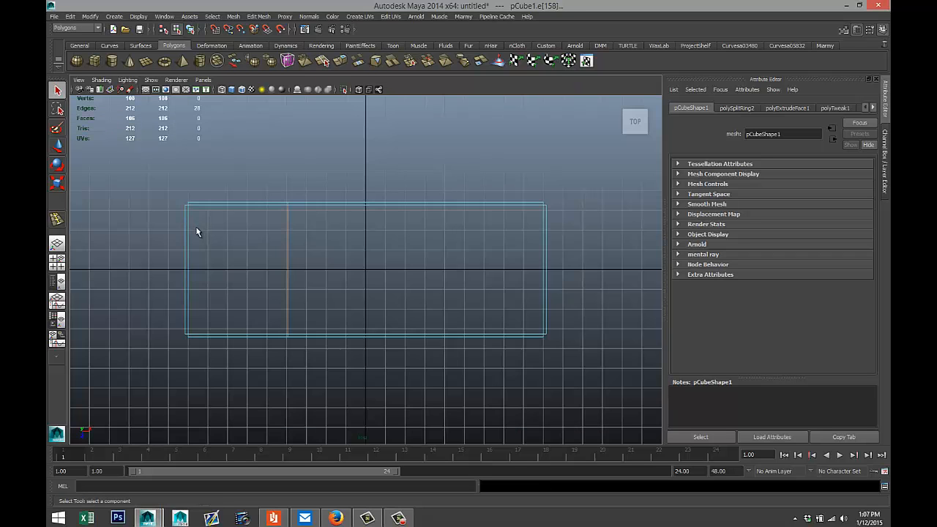
pyautogui.moveTo(188, 233); pyautogui.dragTo(156, 236, button='right')
pyautogui.moveTo(168, 183); pyautogui.dragTo(202, 375)
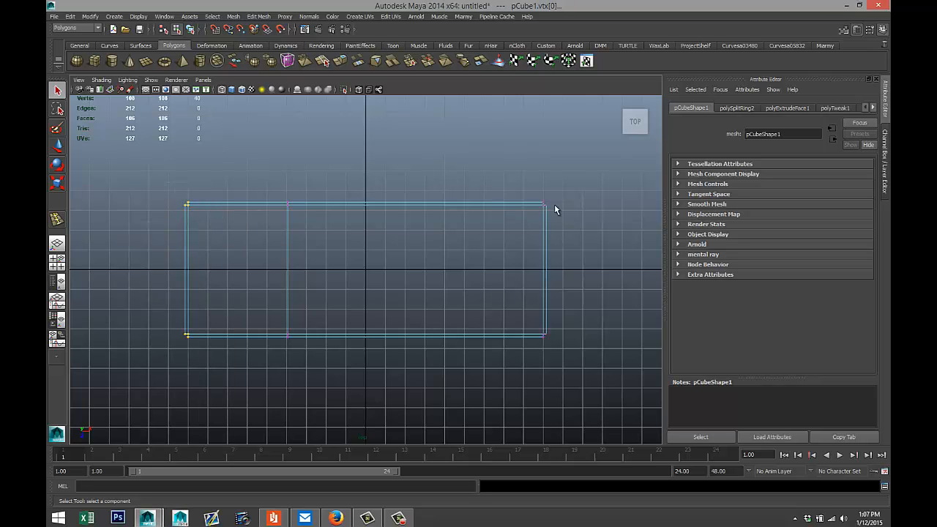
pyautogui.keyDown('shift'); pyautogui.moveTo(533, 195); pyautogui.dragTo(568, 383); pyautogui.keyUp('shift')
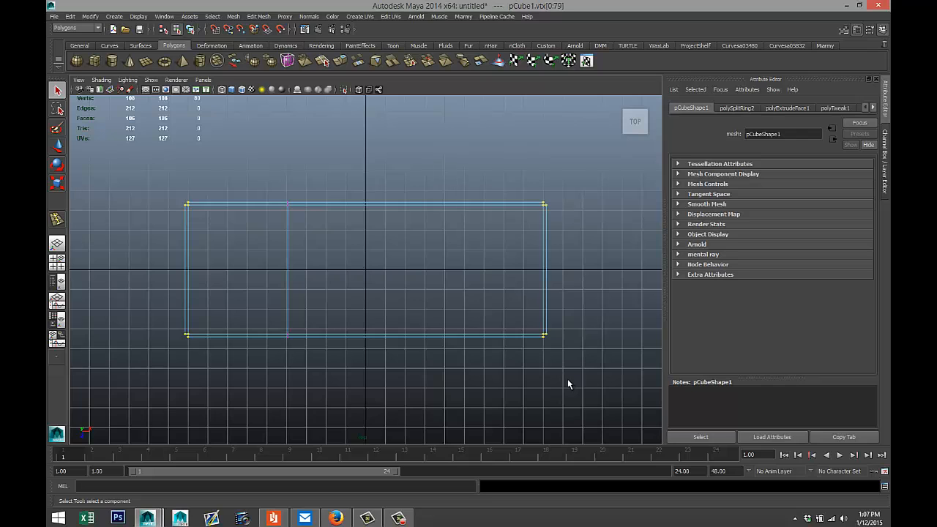
pyautogui.press('r')
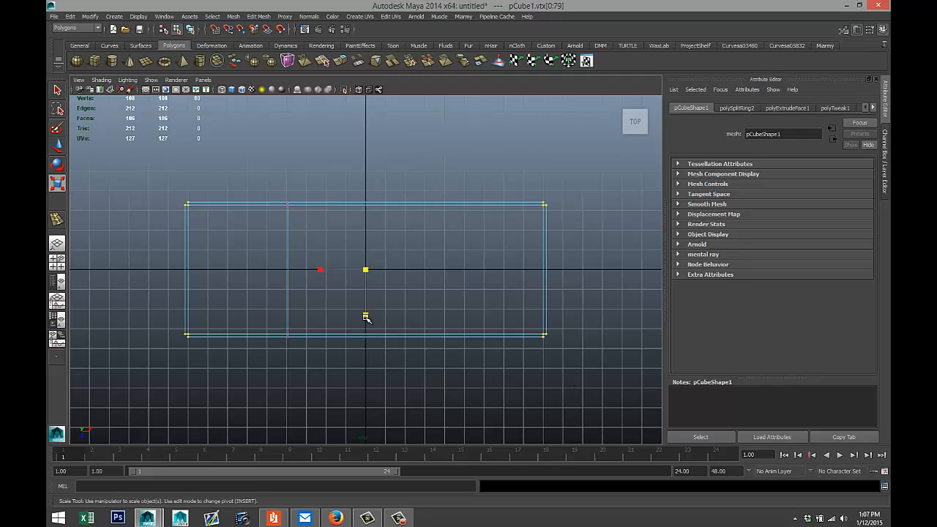
pyautogui.moveTo(366, 318); pyautogui.dragTo(370, 293)
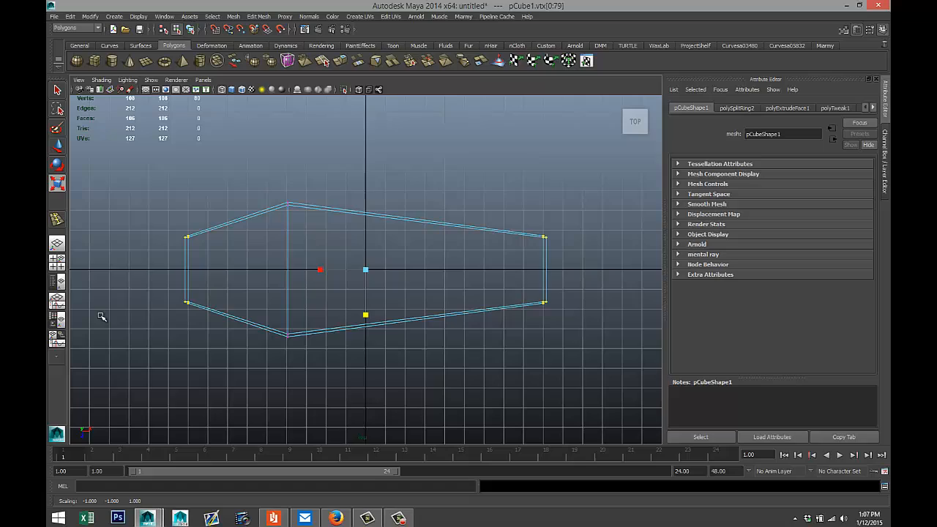
# In the perspective view, select the two large top faces of the tapered box and delete them.
pyautogui.click(58, 261)
pyautogui.press('space')
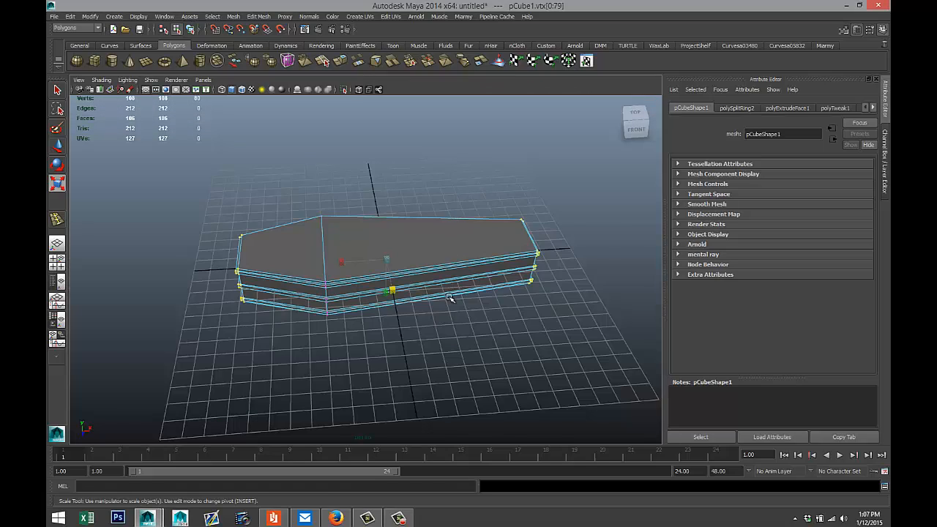
pyautogui.keyDown('alt'); pyautogui.moveTo(450, 297); pyautogui.dragTo(359, 348); pyautogui.keyUp('alt')
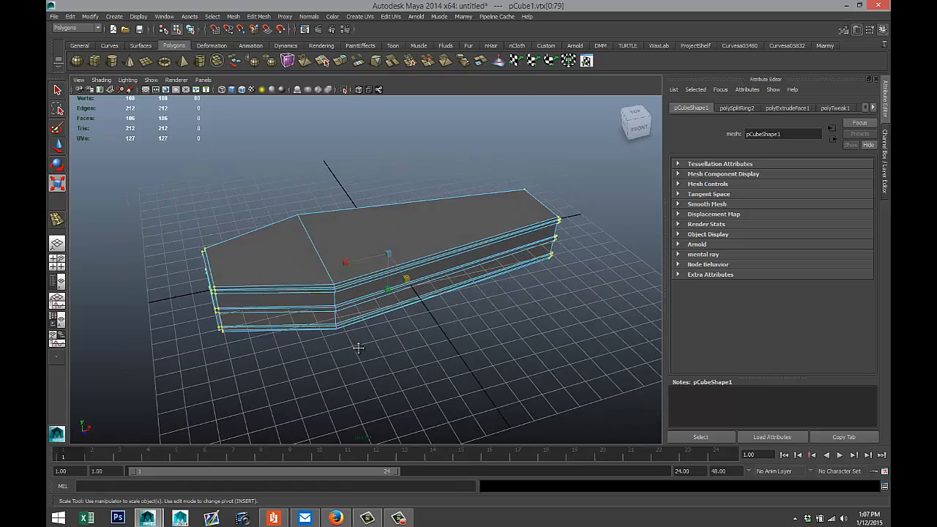
pyautogui.keyDown('alt'); pyautogui.moveTo(359, 348); pyautogui.dragTo(380, 356, button='middle'); pyautogui.keyUp('alt')
pyautogui.moveTo(301, 262); pyautogui.dragTo(308, 277, button='right')
pyautogui.click(307, 272)
pyautogui.keyDown('shift'); pyautogui.click(396, 256); pyautogui.keyUp('shift')
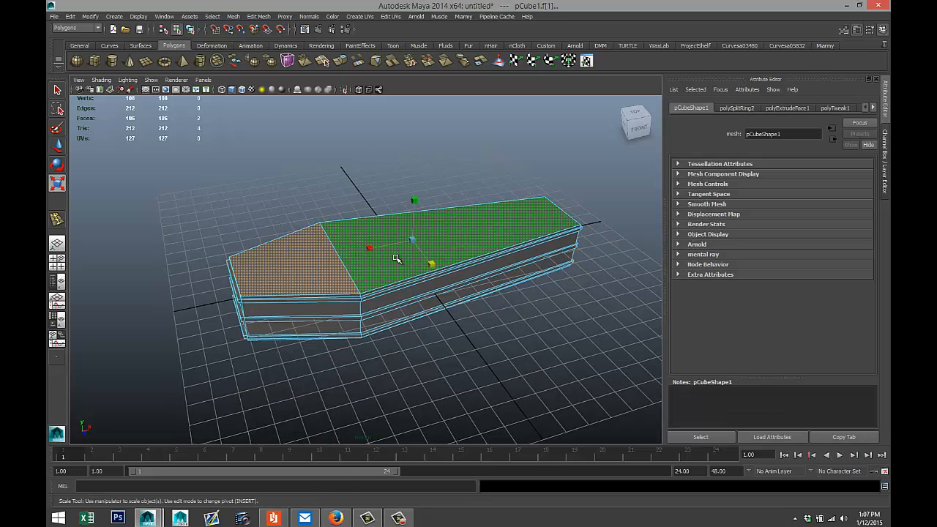
pyautogui.press('Delete')
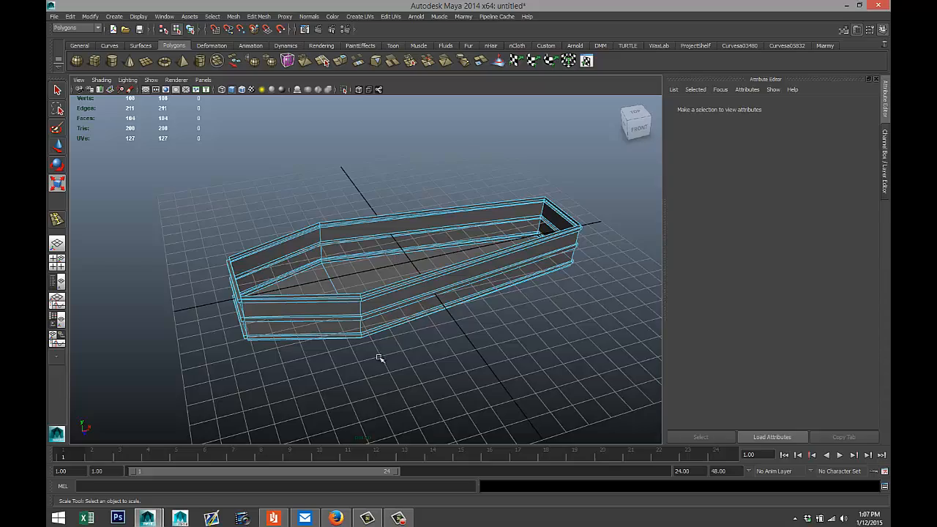
# Select the whole open box in object mode, preview it in smooth mesh display, and return it to the unsmoothed display.
pyautogui.keyDown('alt'); pyautogui.moveTo(379, 359); pyautogui.dragTo(419, 310); pyautogui.keyUp('alt')
pyautogui.scroll(3, 431, 347)
pyautogui.moveTo(414, 291); pyautogui.dragTo(447, 275, button='right')
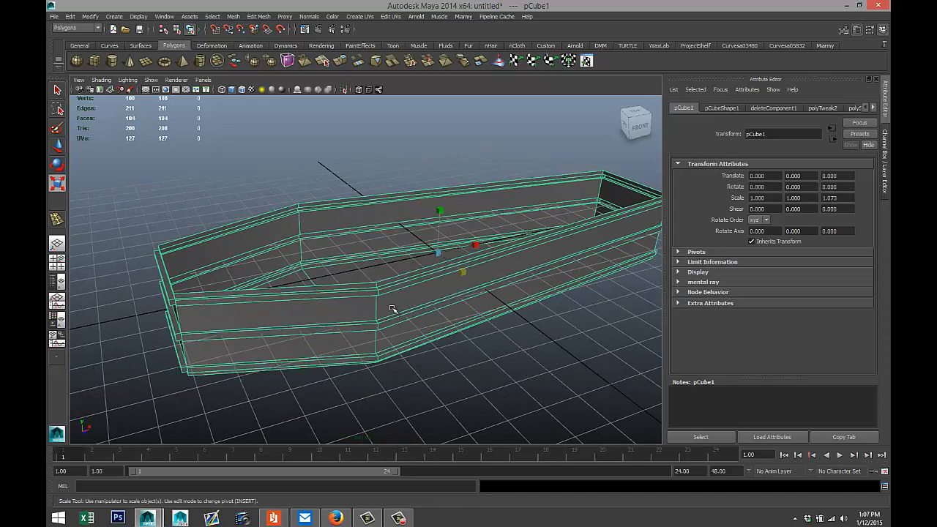
pyautogui.press('3')
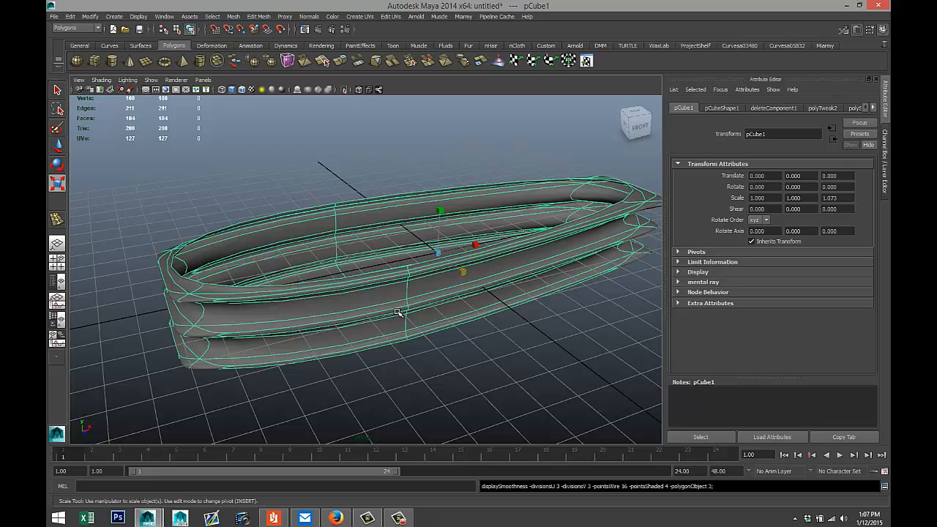
pyautogui.hotkey('ctrl', 'z')
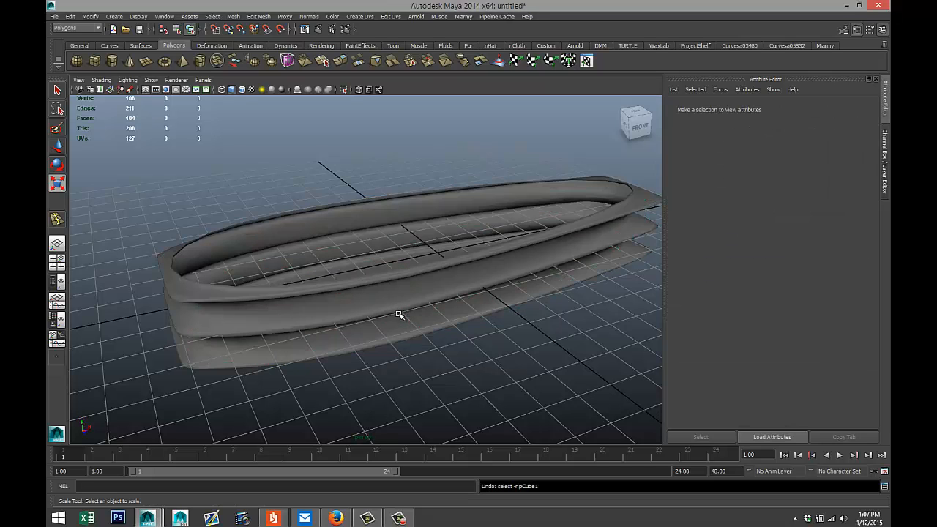
pyautogui.click(427, 313)
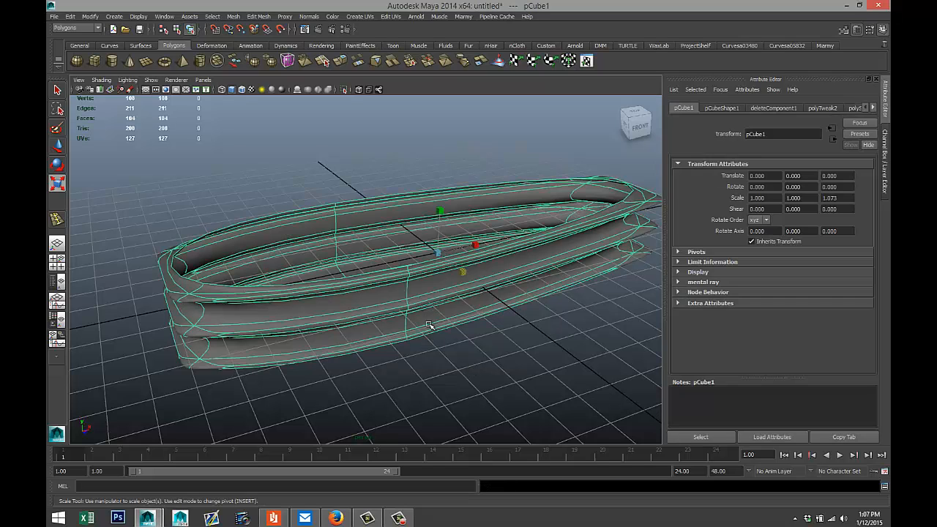
pyautogui.press('1')
pyautogui.scroll(3, 425, 338)
pyautogui.keyDown('alt'); pyautogui.moveTo(419, 345); pyautogui.dragTo(360, 320); pyautogui.keyUp('alt')
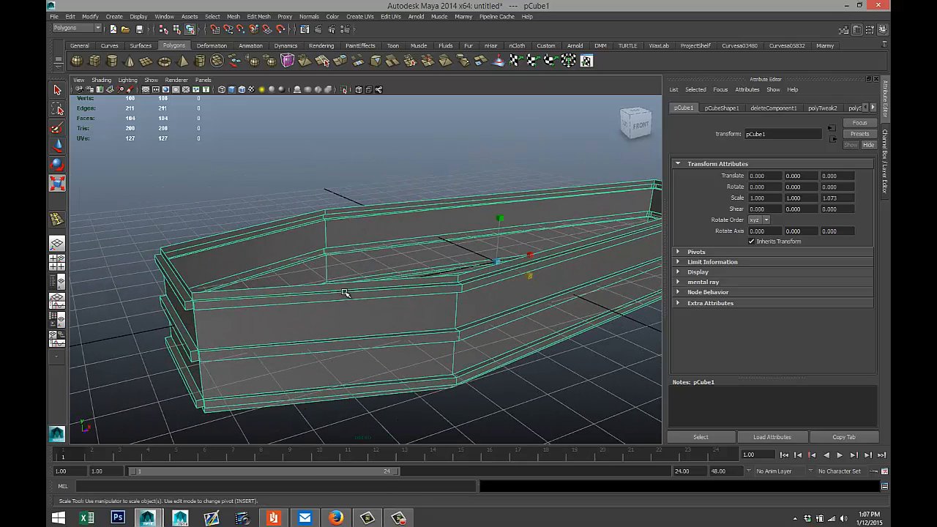
# Select the upper and lower outer edges of all three raised bands along the coffin's front long side.
pyautogui.moveTo(344, 293); pyautogui.dragTo(347, 266, button='right')
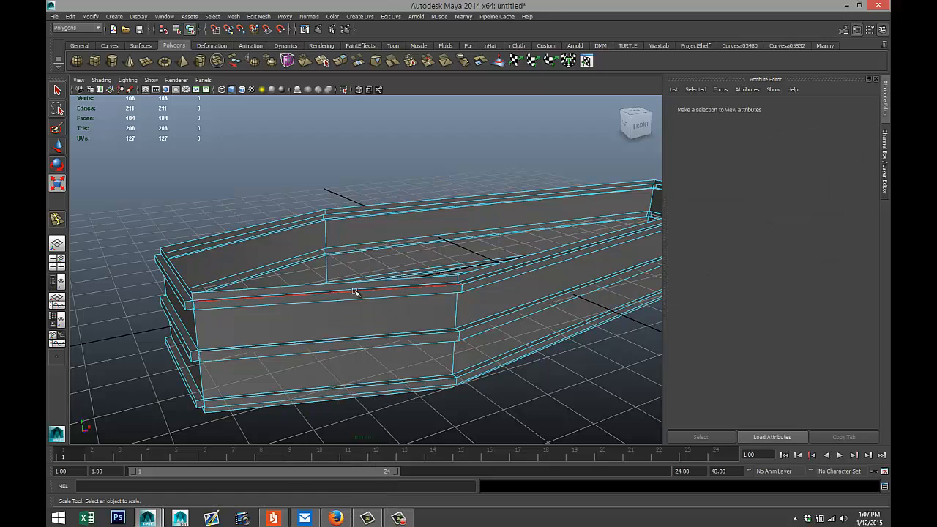
pyautogui.click(354, 292)
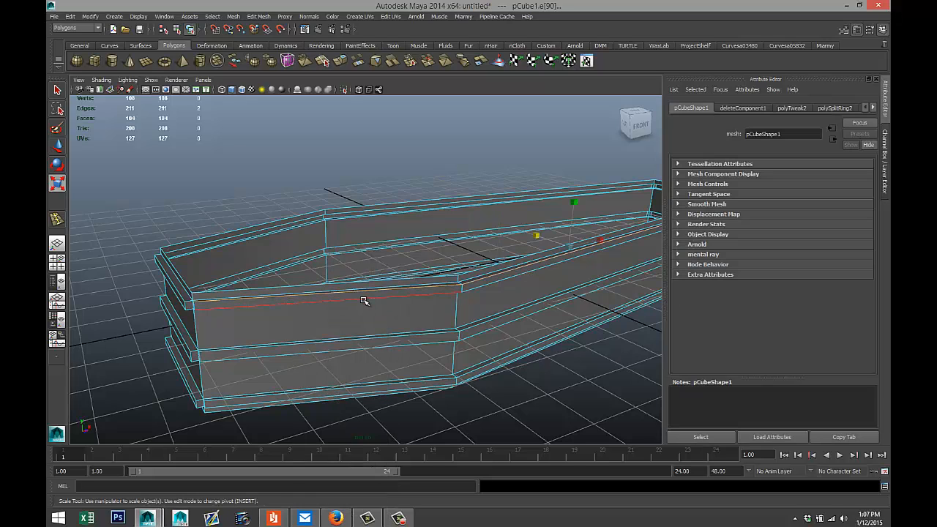
pyautogui.keyDown('shift'); pyautogui.click(363, 301); pyautogui.keyUp('shift')
pyautogui.keyDown('shift'); pyautogui.click(372, 339); pyautogui.keyUp('shift')
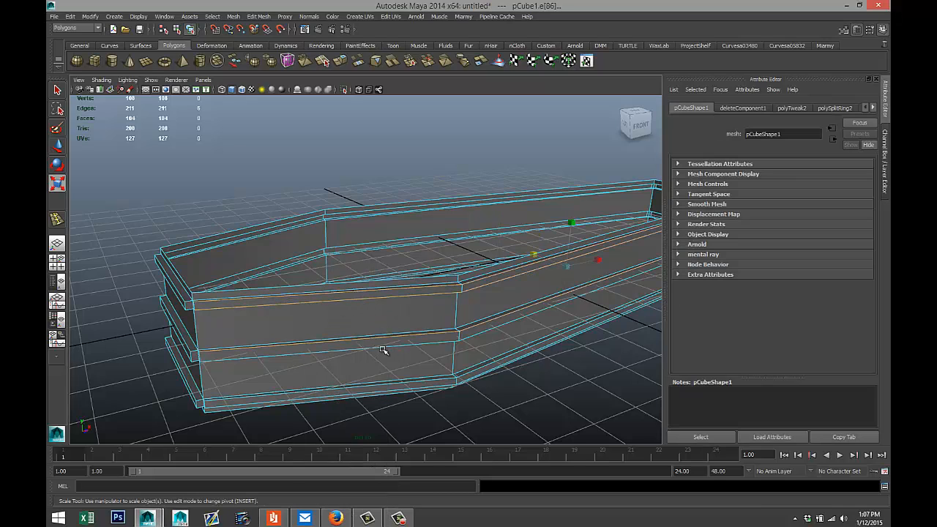
pyautogui.keyDown('shift'); pyautogui.click(403, 386); pyautogui.keyUp('shift')
# Add the upper and lower outer edges of the three bands on the coffin's left end to the selection.
pyautogui.keyDown('alt'); pyautogui.moveTo(255, 380); pyautogui.dragTo(391, 339); pyautogui.keyUp('alt')
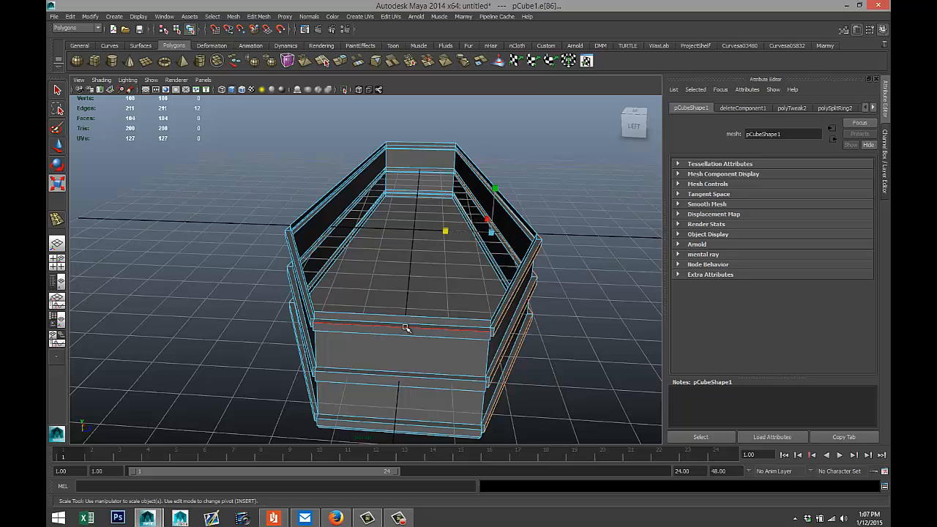
pyautogui.keyDown('shift'); pyautogui.click(407, 332); pyautogui.keyUp('shift')
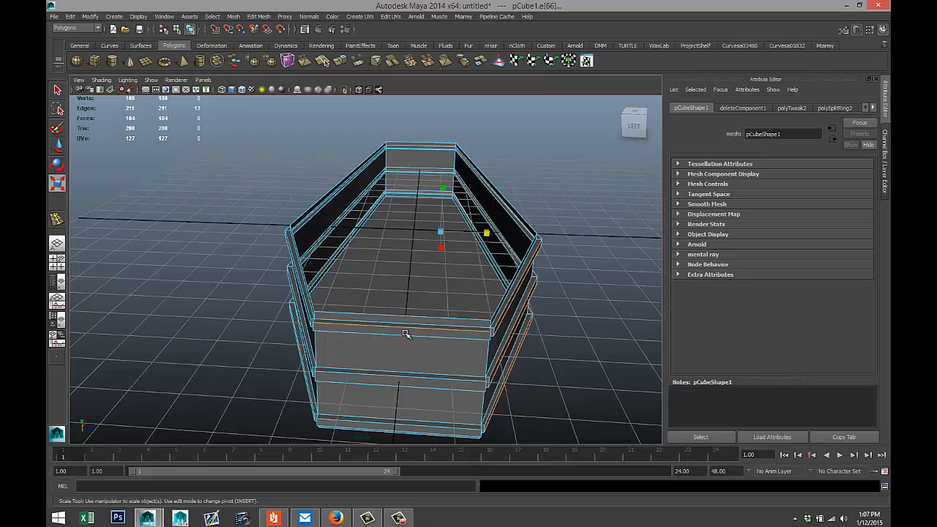
pyautogui.keyDown('shift'); pyautogui.click(381, 376); pyautogui.keyUp('shift')
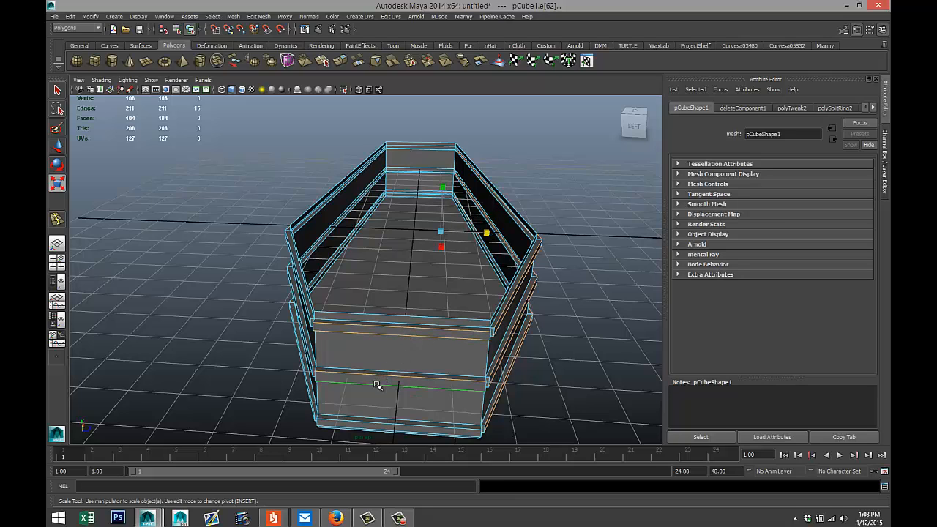
pyautogui.keyDown('shift'); pyautogui.click(358, 424); pyautogui.keyUp('shift')
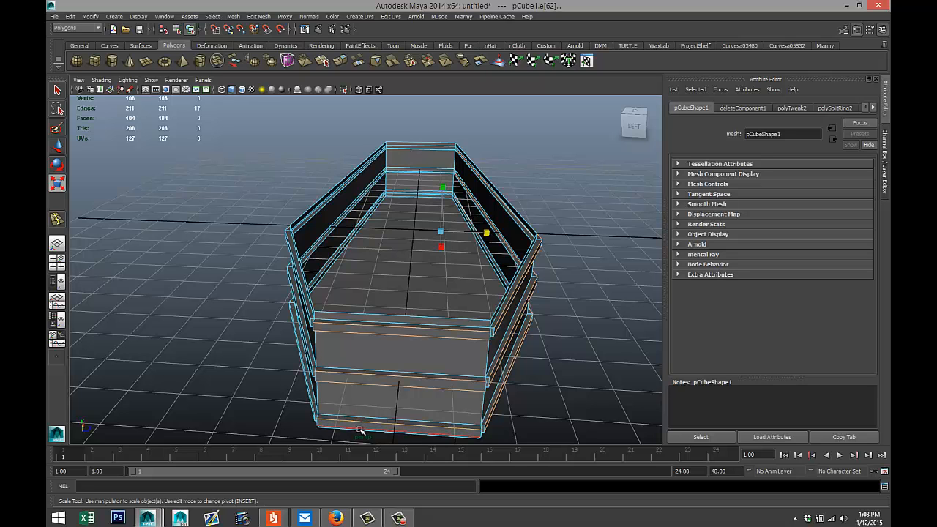
# Add the upper and lower outer edges of the three bands along the coffin's back long side to the selection.
pyautogui.keyDown('alt'); pyautogui.moveTo(278, 413); pyautogui.dragTo(437, 274); pyautogui.keyUp('alt')
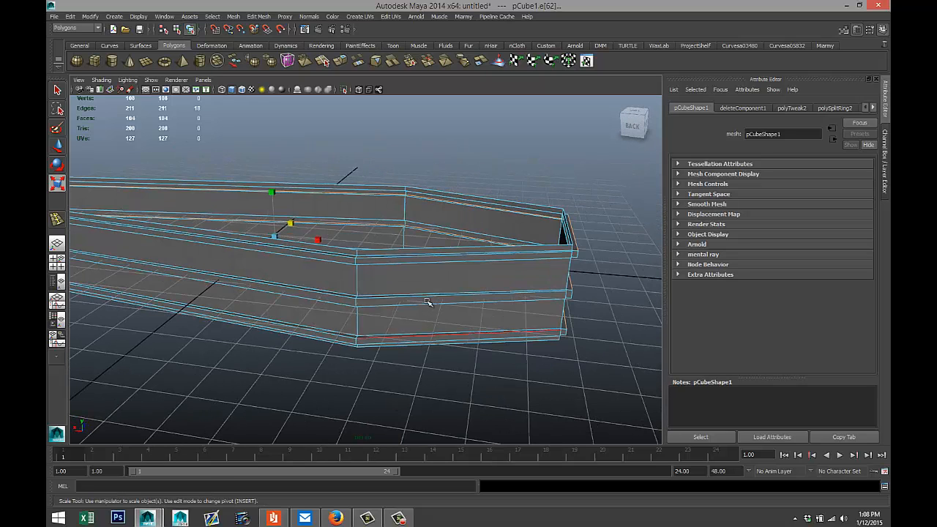
pyautogui.keyDown('shift'); pyautogui.doubleClick(443, 256); pyautogui.keyUp('shift')
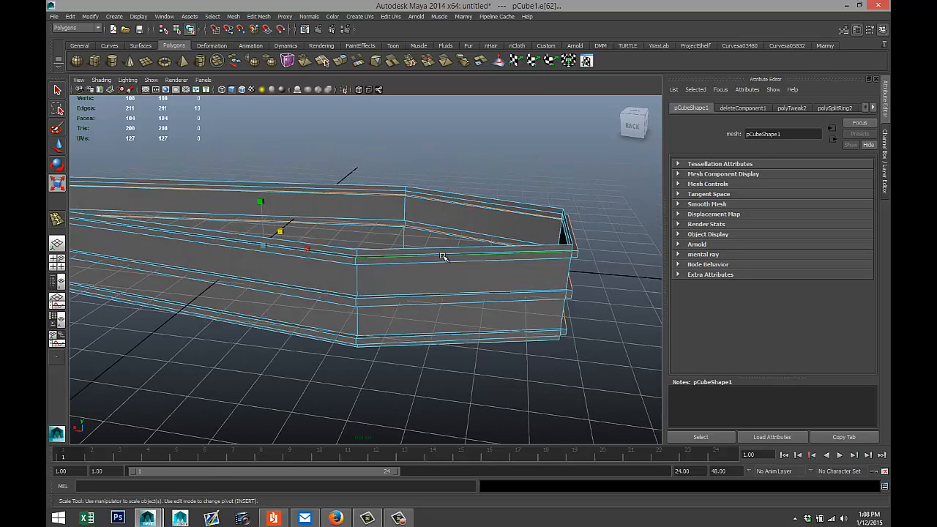
pyautogui.keyDown('shift'); pyautogui.doubleClick(434, 301); pyautogui.keyUp('shift')
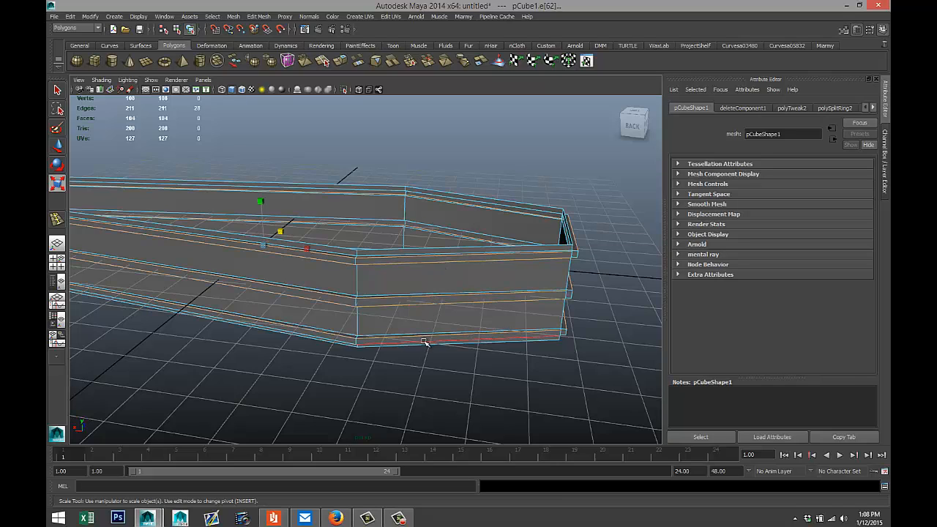
pyautogui.keyDown('shift'); pyautogui.doubleClick(424, 339); pyautogui.keyUp('shift')
# Add the upper and lower outer edges of the three bands on the coffin's right end to the selection.
pyautogui.keyDown('alt'); pyautogui.moveTo(335, 374); pyautogui.dragTo(380, 370); pyautogui.keyUp('alt')
pyautogui.keyDown('shift'); pyautogui.click(394, 296); pyautogui.keyUp('shift')
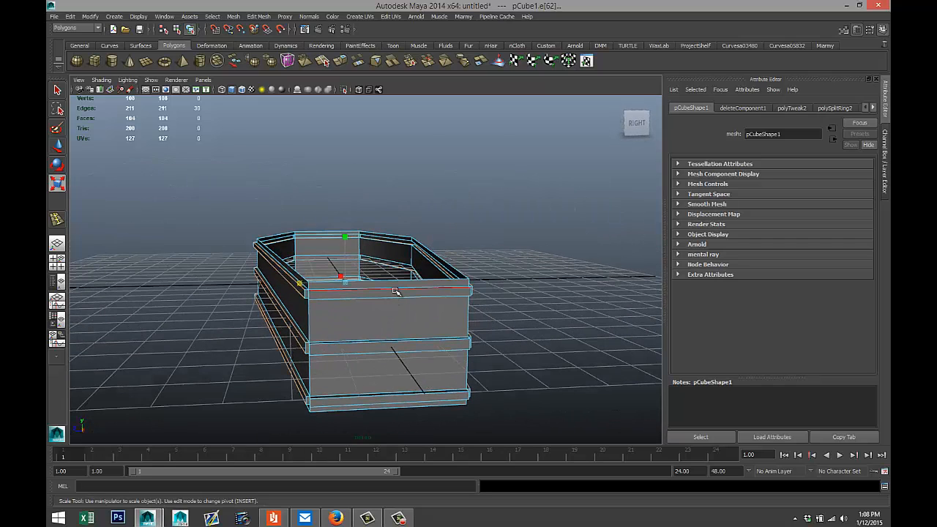
pyautogui.keyDown('shift'); pyautogui.click(393, 297); pyautogui.keyUp('shift')
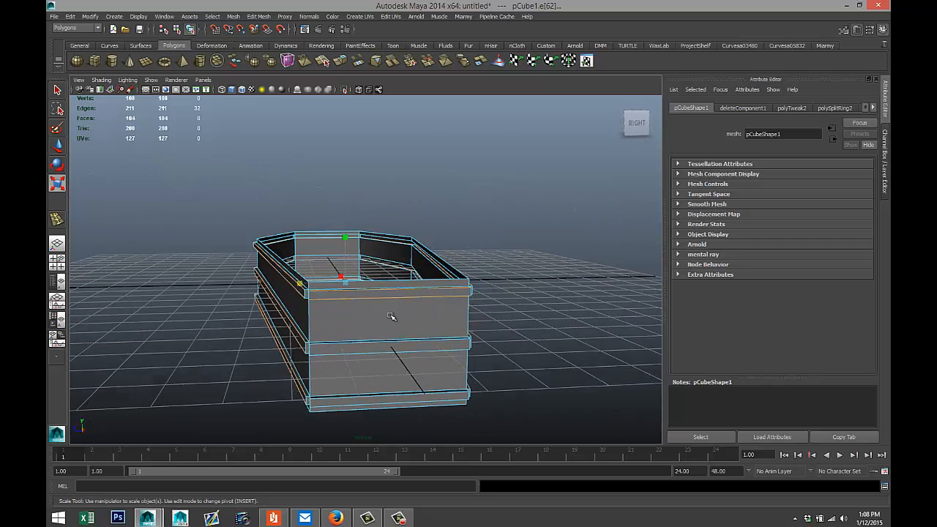
pyautogui.keyDown('shift'); pyautogui.click(380, 352); pyautogui.keyUp('shift')
pyautogui.keyDown('shift'); pyautogui.click(369, 405); pyautogui.keyUp('shift')
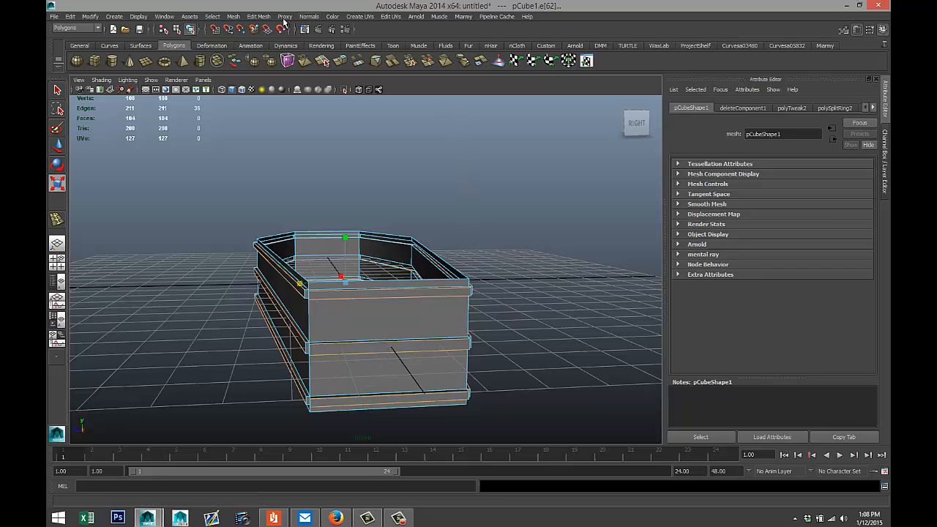
# Bevel the selected band edges with 2 segments and an offset of 0.8.
pyautogui.click(257, 16)
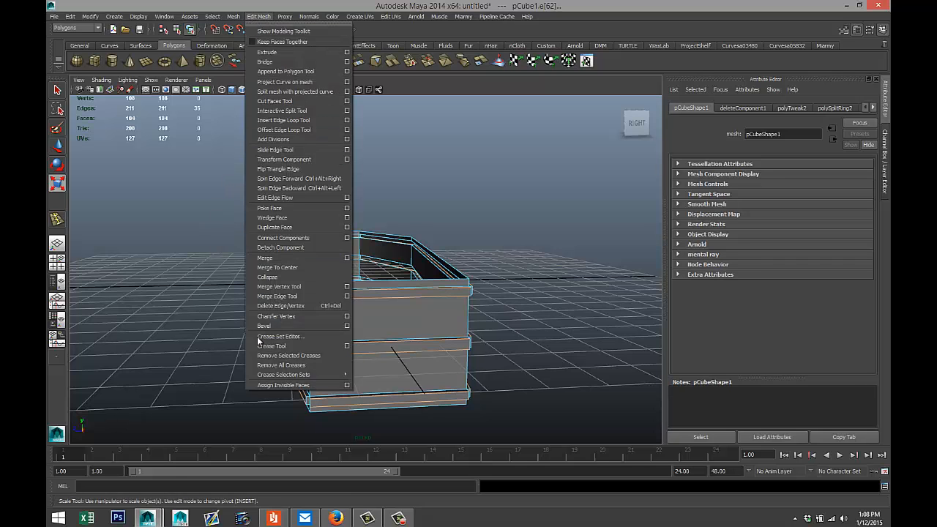
pyautogui.click(285, 327)
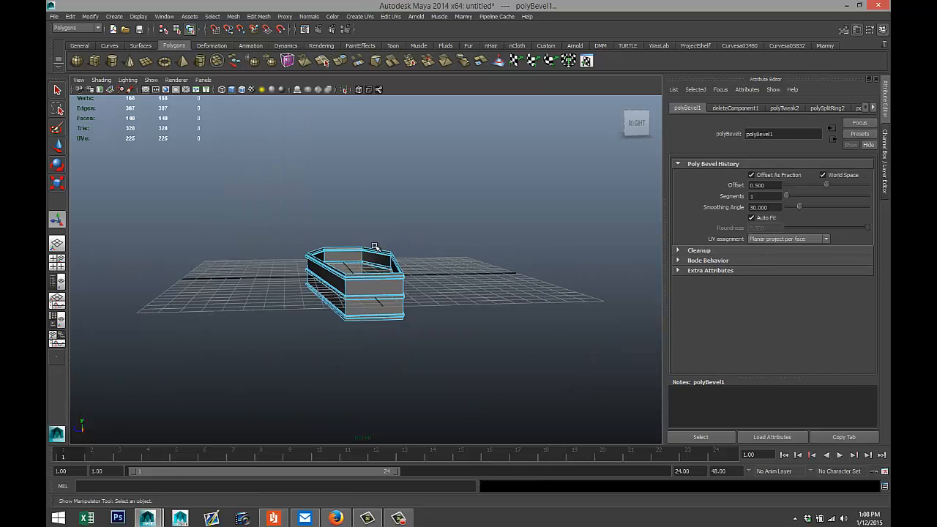
pyautogui.scroll(3, 381, 244)
pyautogui.keyDown('alt'); pyautogui.moveTo(295, 219); pyautogui.dragTo(431, 195); pyautogui.keyUp('alt')
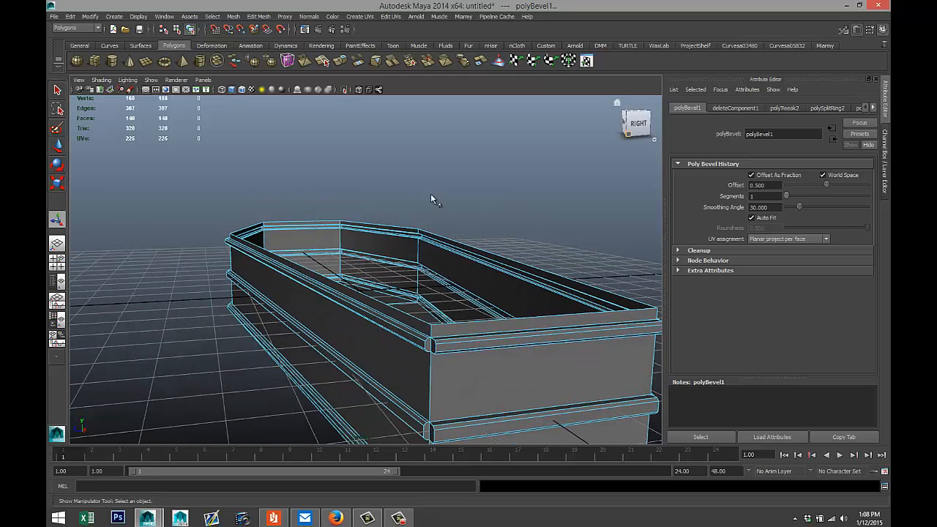
pyautogui.hotkey('ctrl', 'z')
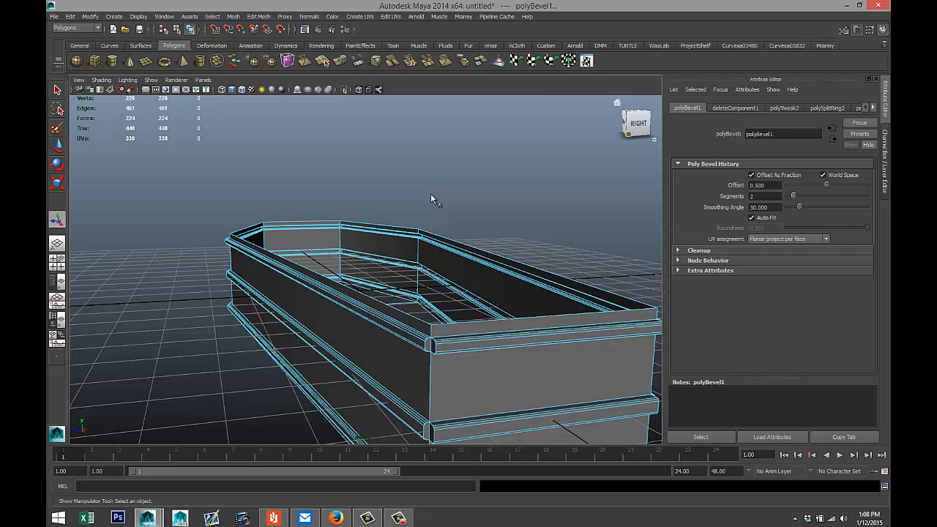
pyautogui.moveTo(826, 185); pyautogui.dragTo(845, 185)
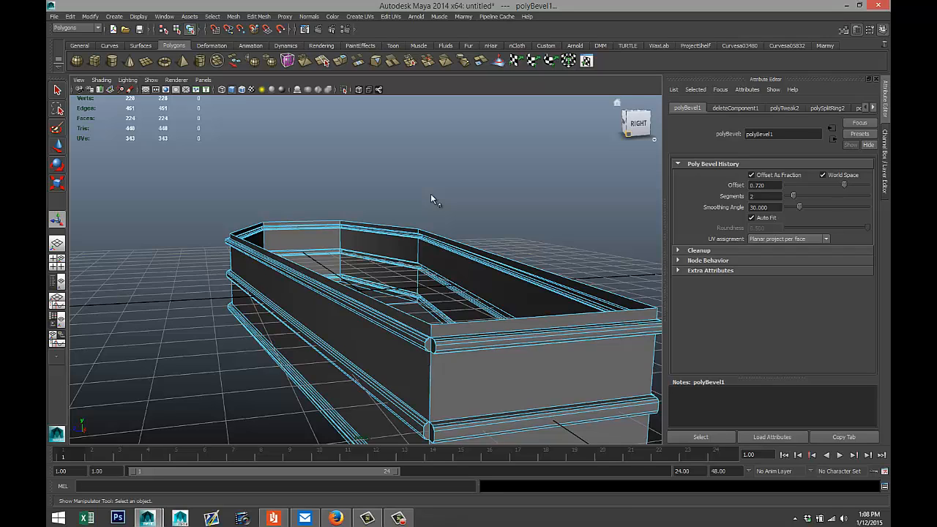
pyautogui.write('0.8')
pyautogui.press('Return')
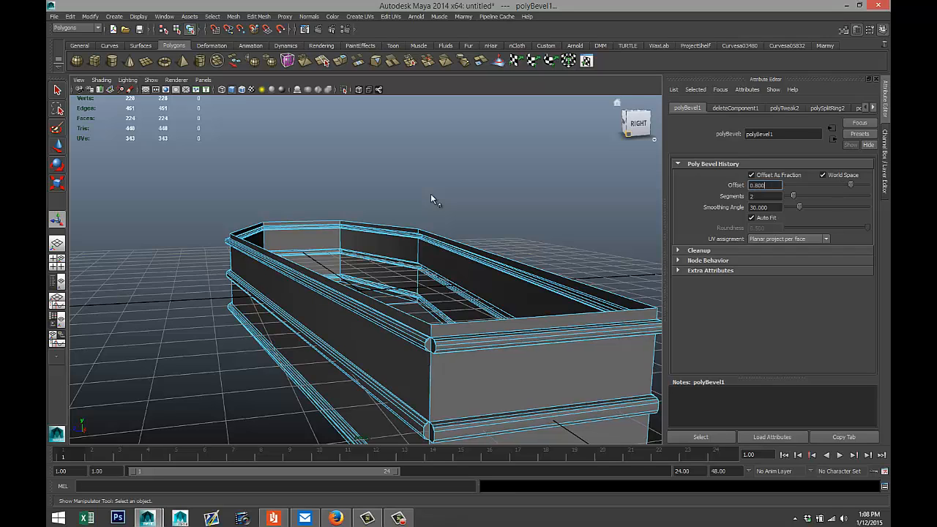
# Create a long, thin polygon cube on the grid in front of the coffin, slightly shorter and narrower than it.
pyautogui.scroll(-4, 431, 194)
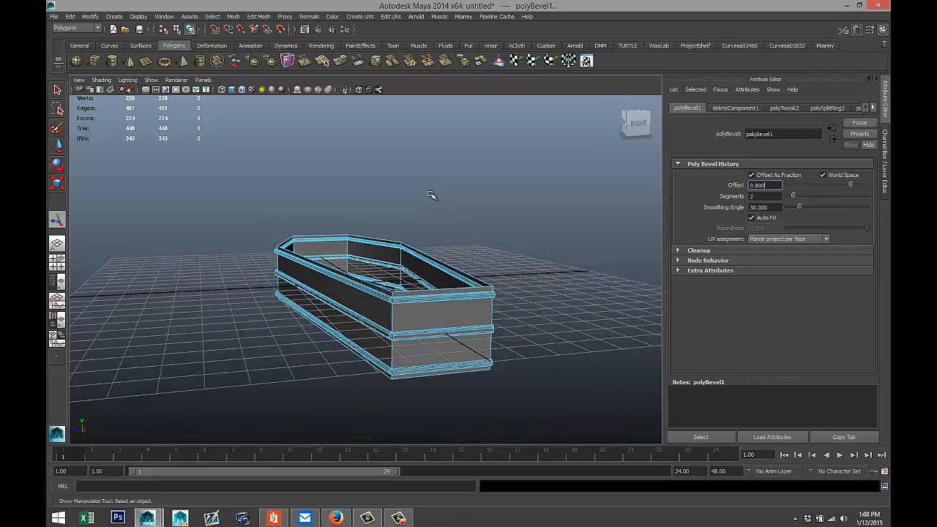
pyautogui.keyDown('alt'); pyautogui.moveTo(431, 193); pyautogui.dragTo(432, 200); pyautogui.keyUp('alt')
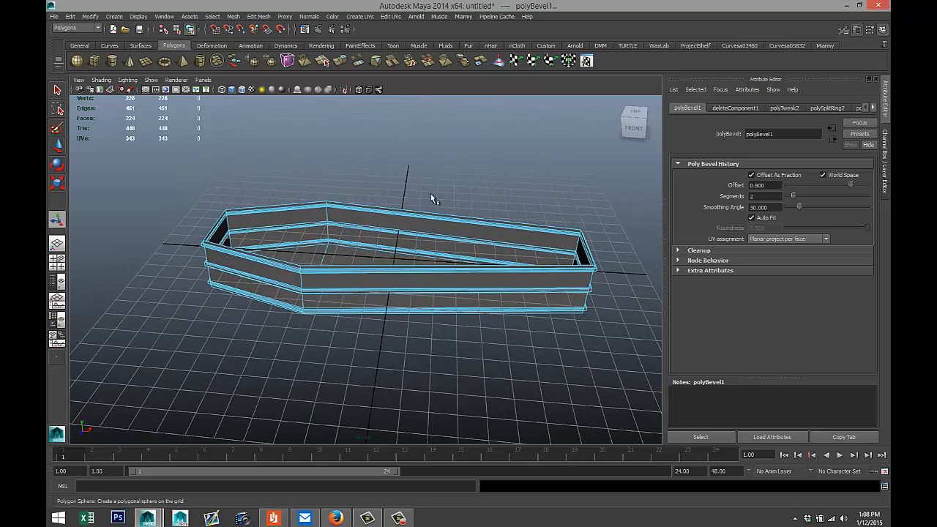
pyautogui.click(95, 61)
pyautogui.moveTo(186, 358); pyautogui.dragTo(582, 427)
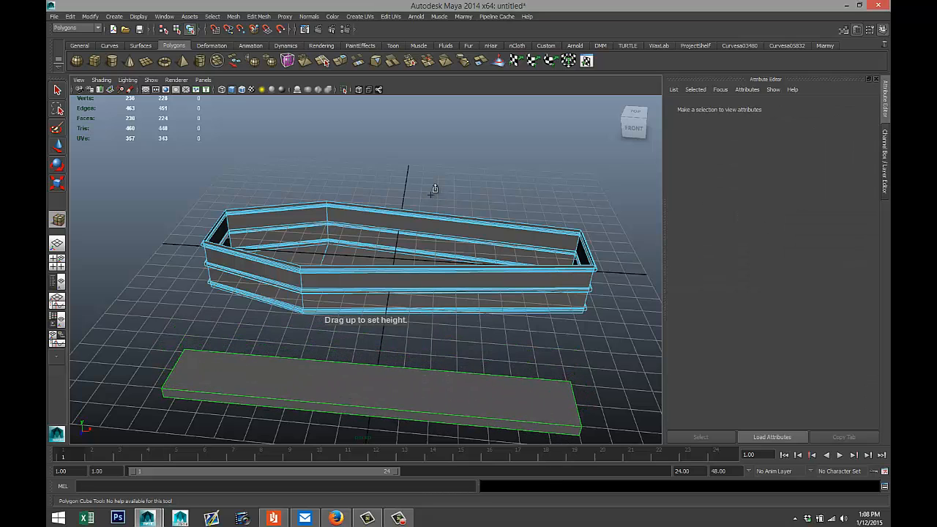
# In the top view, move the new slab onto the coffin and set its translation to 0, 0, 0.
pyautogui.press('space')
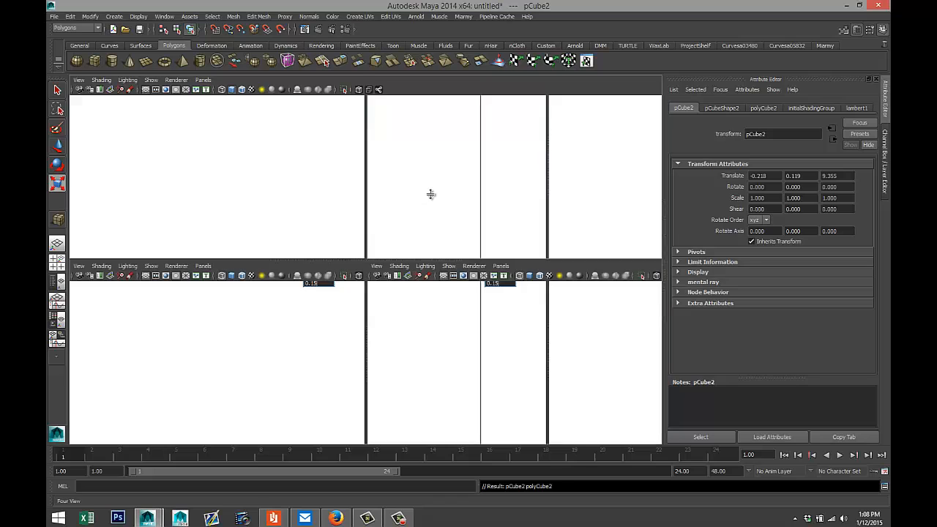
pyautogui.press('space')
pyautogui.scroll(-4, 431, 194)
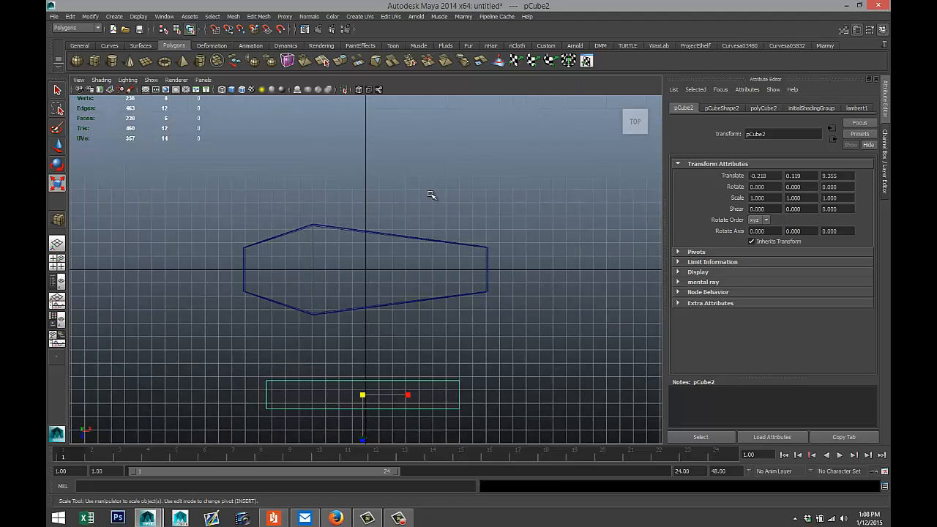
pyautogui.press('w')
pyautogui.moveTo(362, 427); pyautogui.dragTo(362, 301)
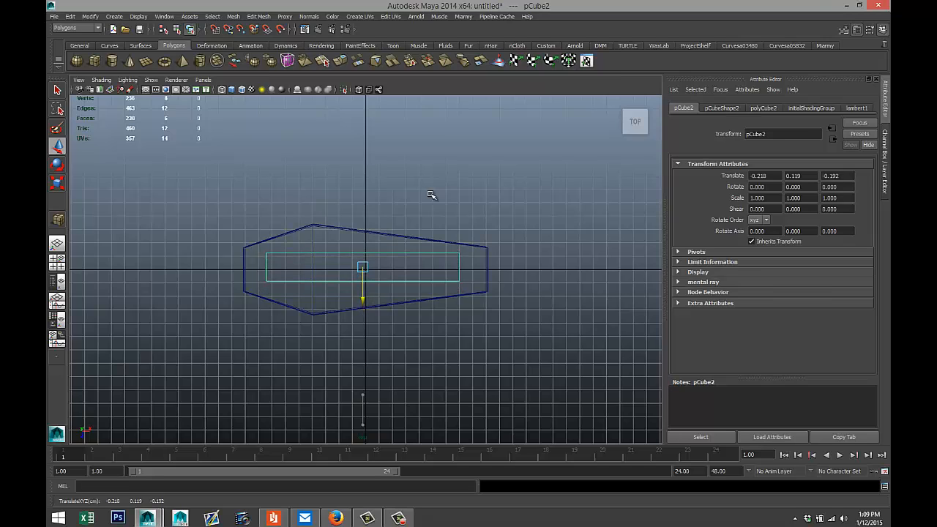
pyautogui.click(768, 176)
pyautogui.write('0')
pyautogui.press('Tab')
pyautogui.write('0')
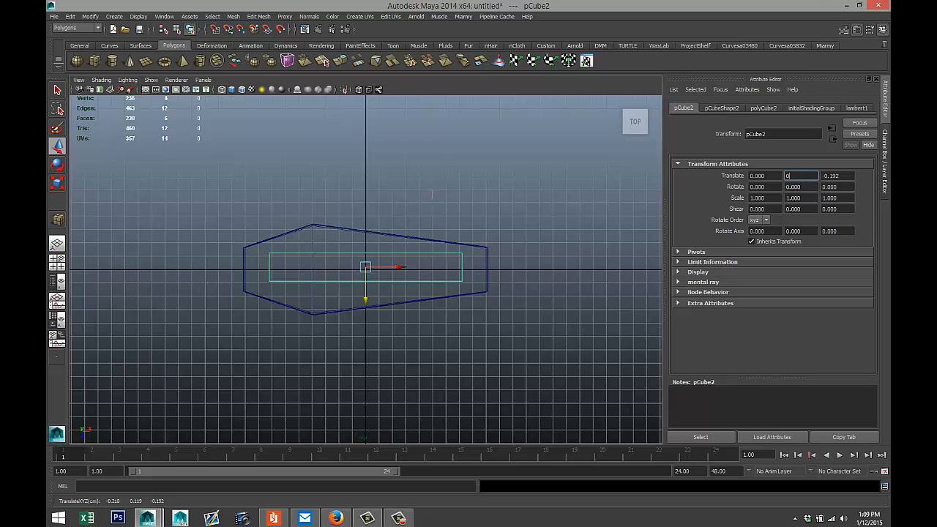
pyautogui.press('Tab')
pyautogui.write('0')
pyautogui.press('Return')
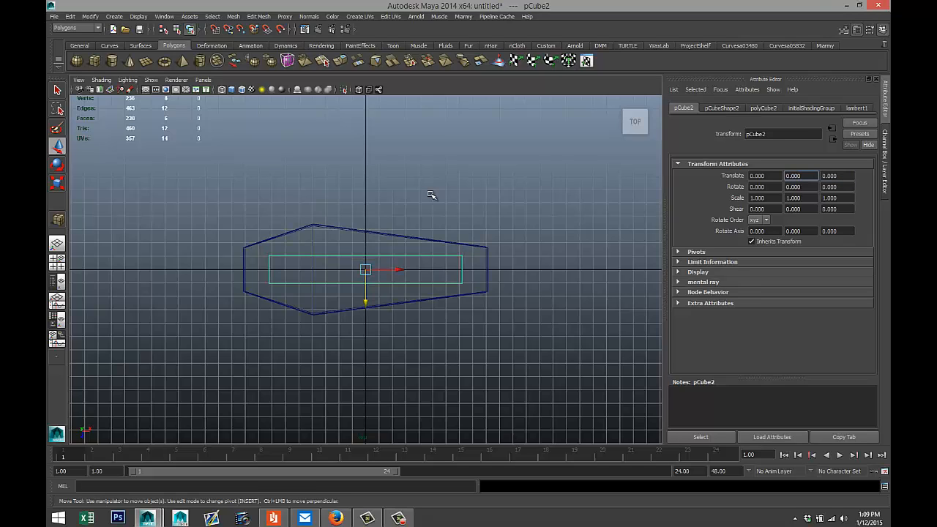
pyautogui.click(432, 194)
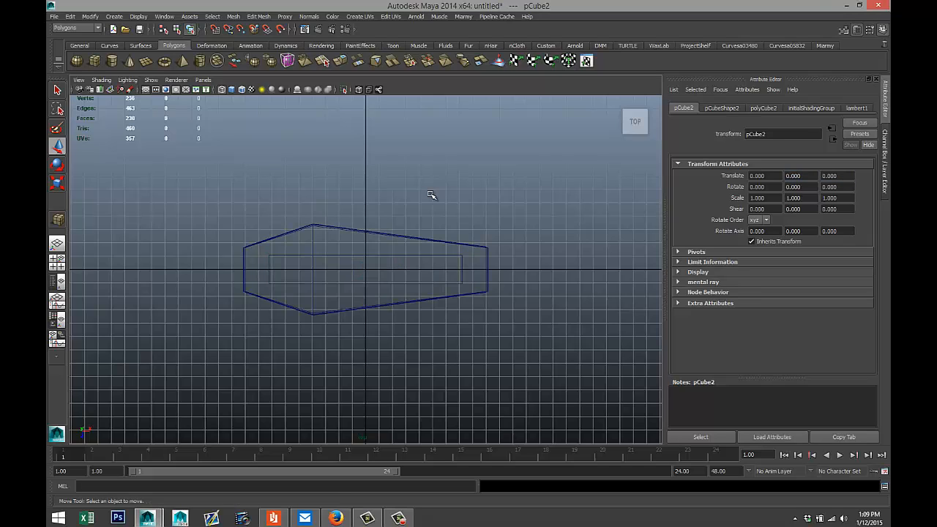
pyautogui.hotkey('ctrl', 'z')
# Scale the slab to 1.261 in X and 1.556 in Z to match the coffin's length and the width of its ends.
pyautogui.press('r')
pyautogui.moveTo(410, 269); pyautogui.dragTo(422, 269)
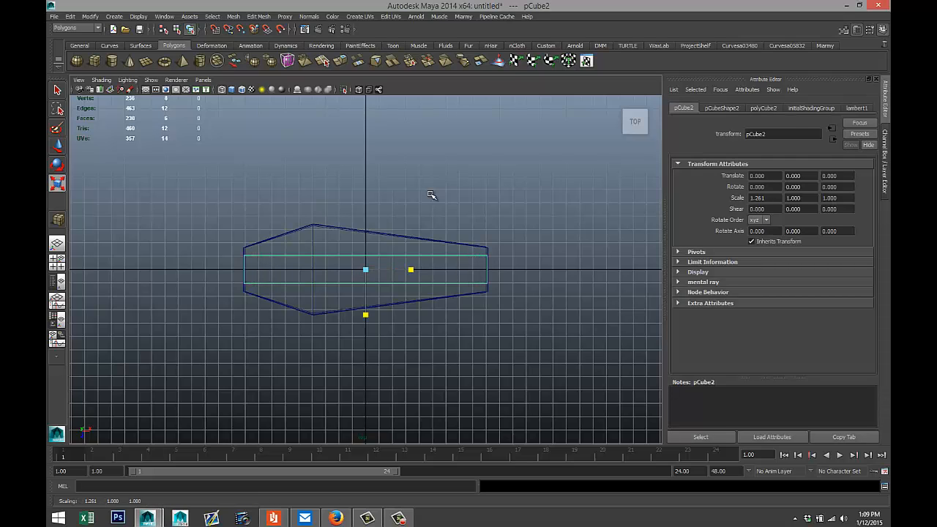
pyautogui.moveTo(365, 315); pyautogui.dragTo(365, 339)
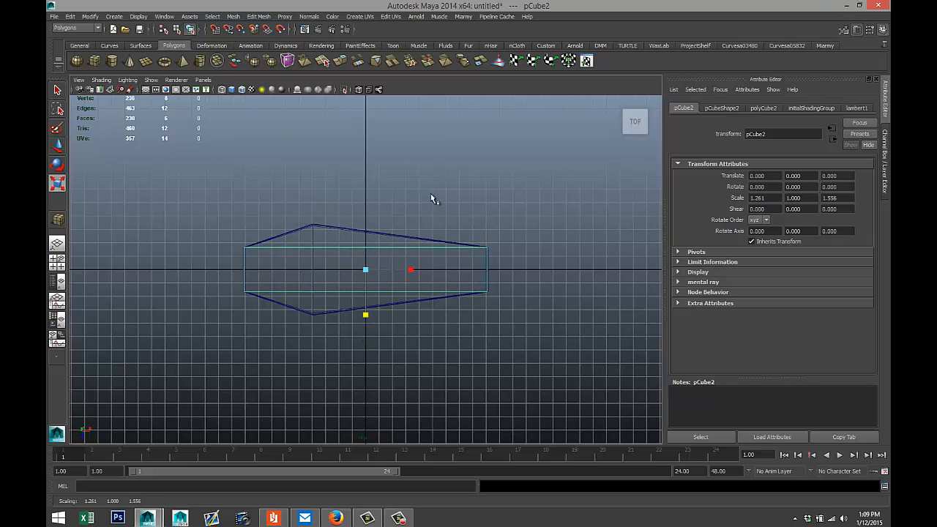
# Insert a crosswise edge loop in the slab at the coffin's widest point with the Insert Edge Loop Tool.
pyautogui.click(259, 16)
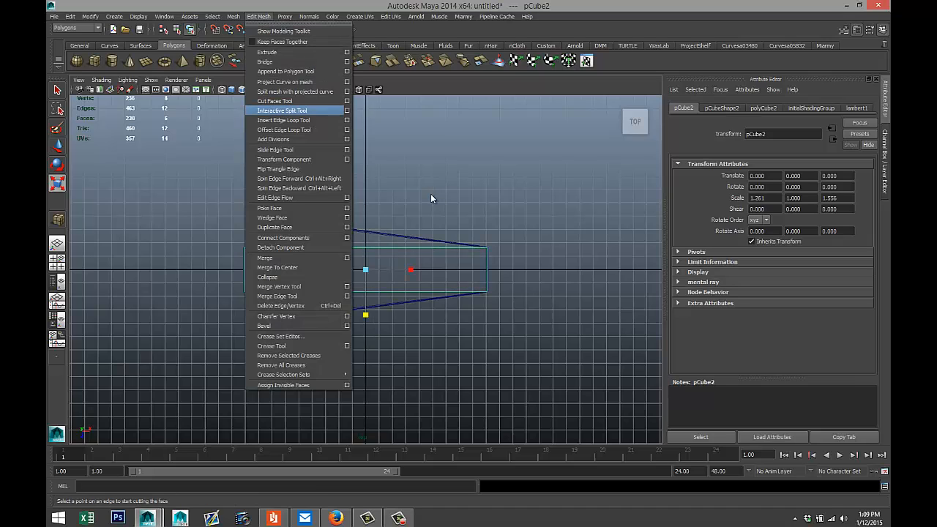
pyautogui.click(283, 120)
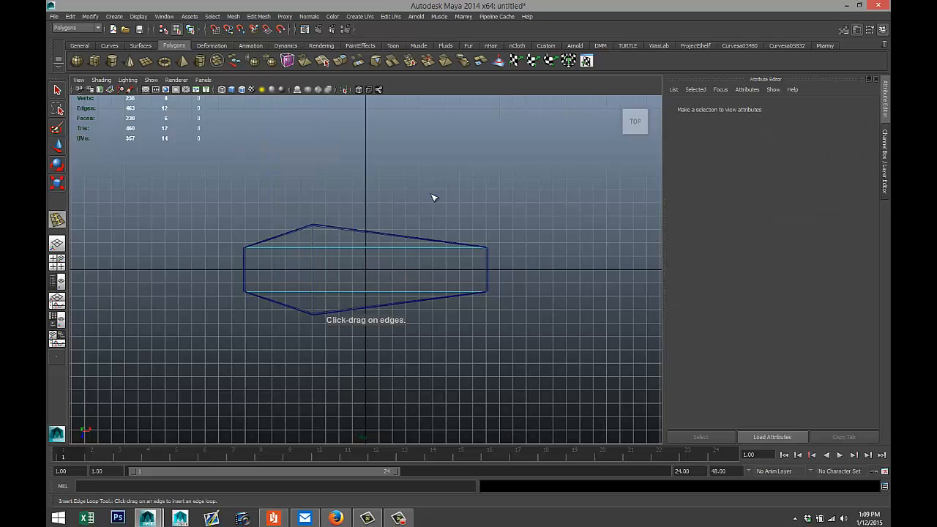
pyautogui.moveTo(313, 292); pyautogui.dragTo(313, 292)
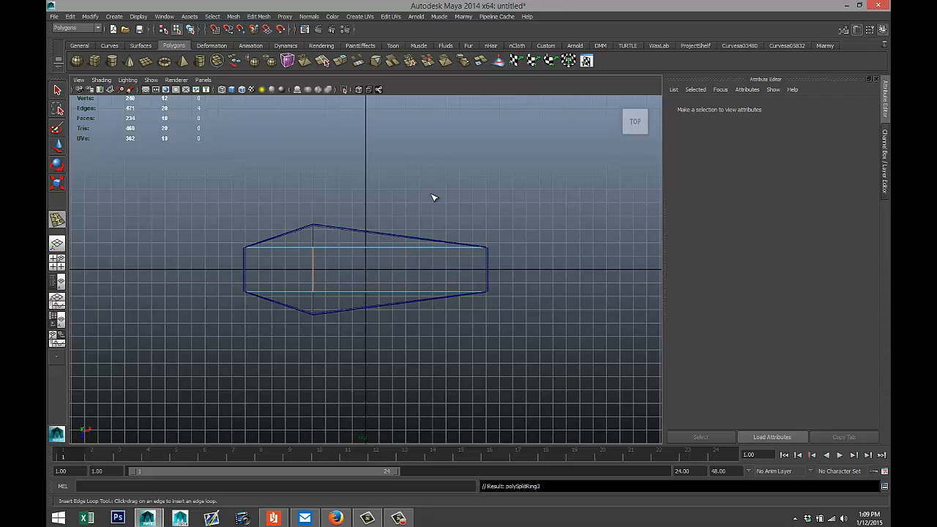
pyautogui.press('q')
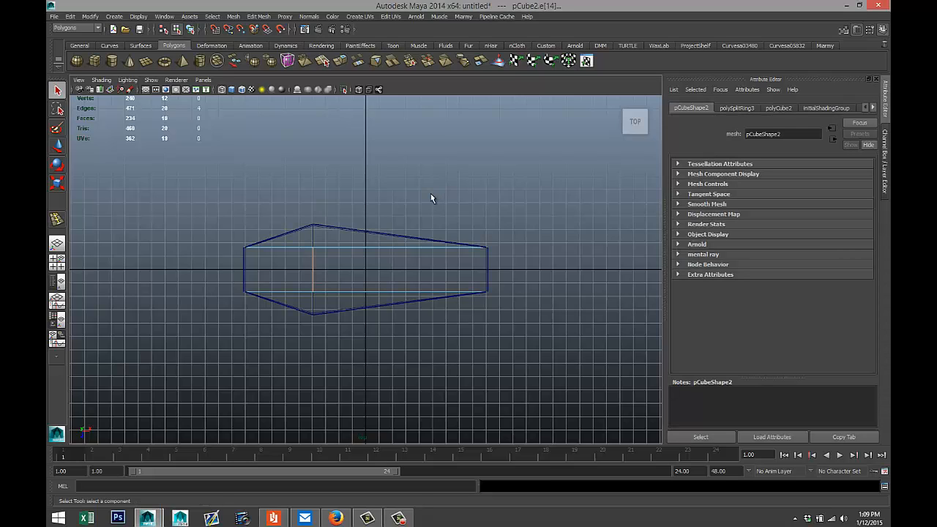
# Scale the slab's edge-loop vertices outward in Z until they meet the coffin's widest corners.
pyautogui.moveTo(313, 249); pyautogui.dragTo(278, 247, button='right')
pyautogui.moveTo(294, 237)
pyautogui.mouseDown()
pyautogui.moveTo(331, 280)
pyautogui.moveTo(333, 327)
pyautogui.mouseUp()
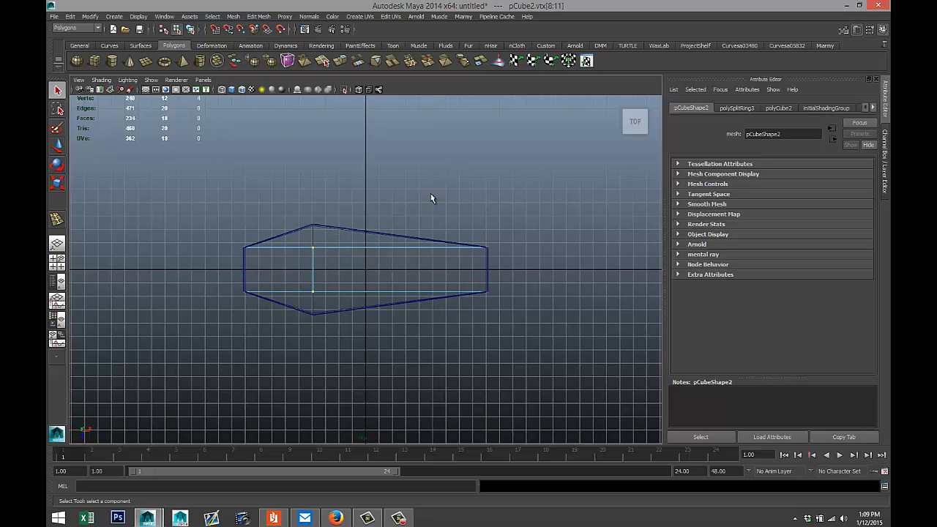
pyautogui.press('r')
pyautogui.moveTo(313, 225); pyautogui.dragTo(313, 177)
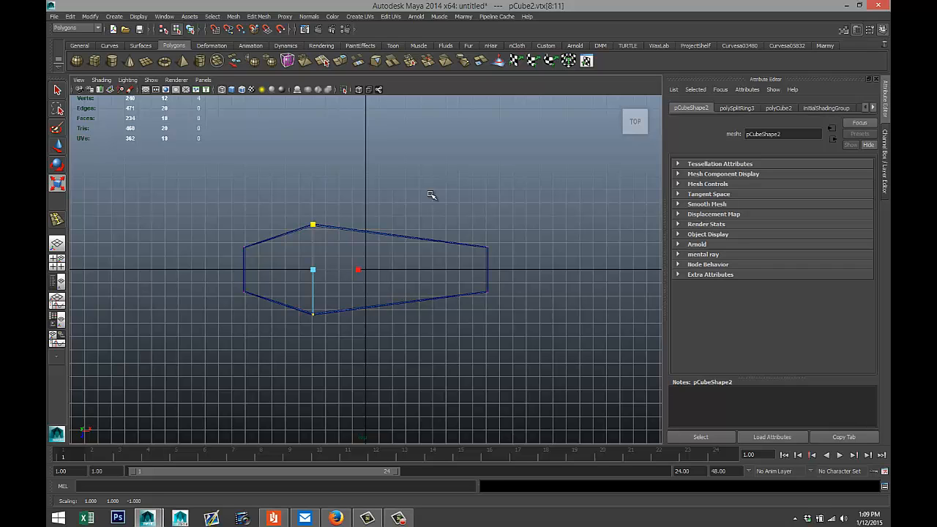
# Select the whole slab and raise it above the coffin box to 1.787 in Y.
pyautogui.press('space')
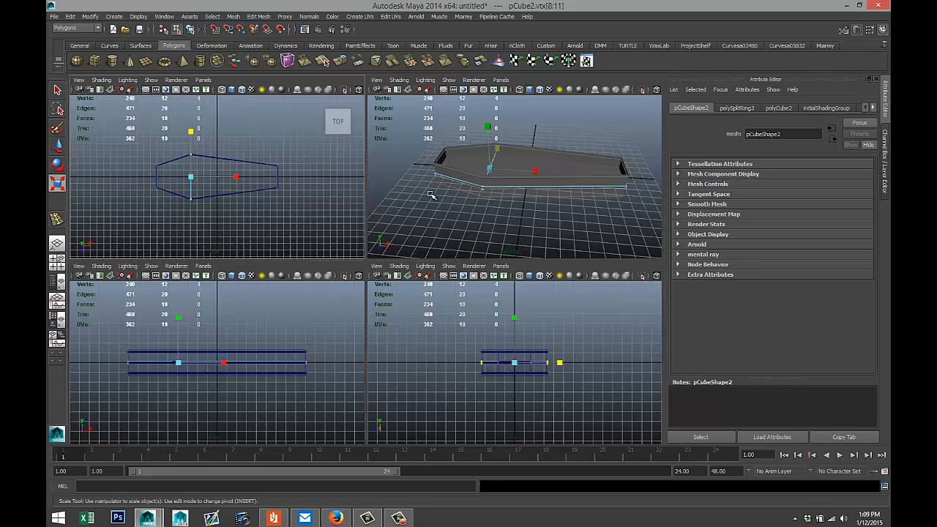
pyautogui.press('space')
pyautogui.keyDown('alt'); pyautogui.moveTo(431, 195); pyautogui.dragTo(432, 193); pyautogui.keyUp('alt')
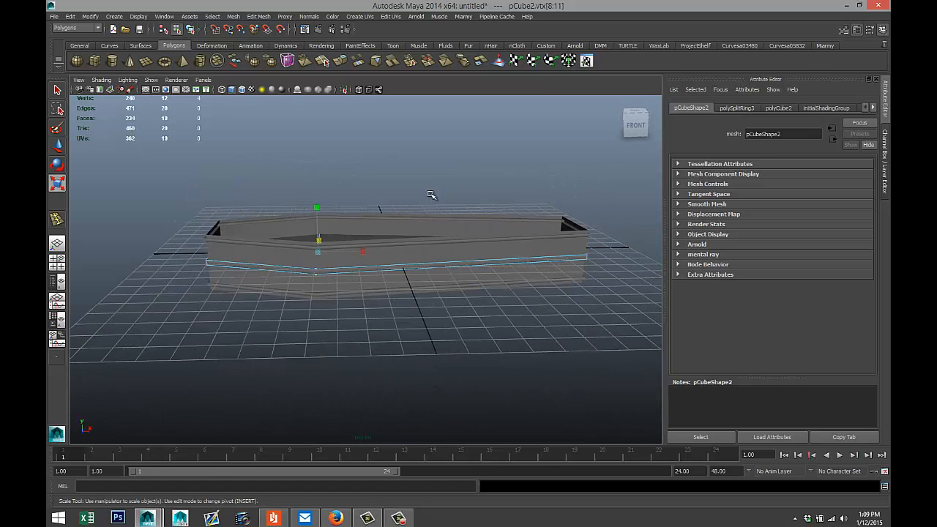
pyautogui.scroll(1, 432, 195)
pyautogui.press('4')
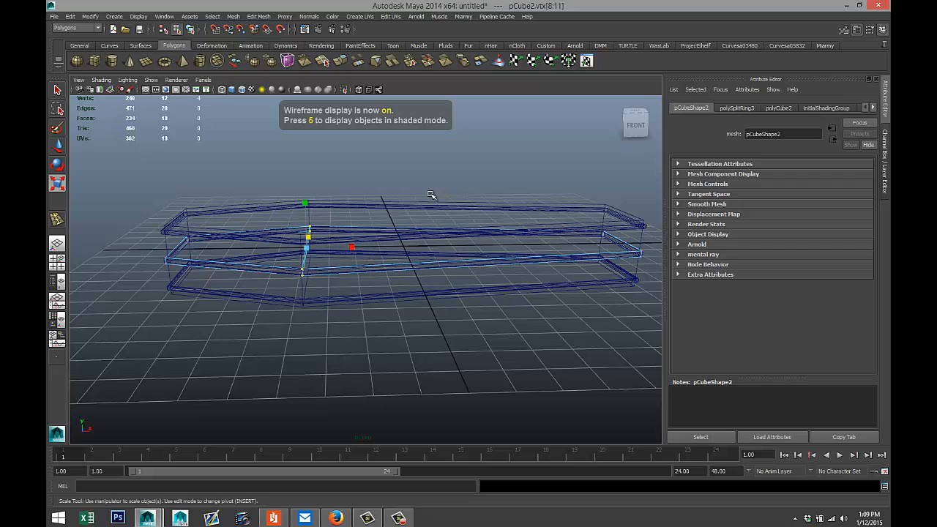
pyautogui.click(431, 194)
pyautogui.moveTo(347, 288); pyautogui.dragTo(390, 277, button='right')
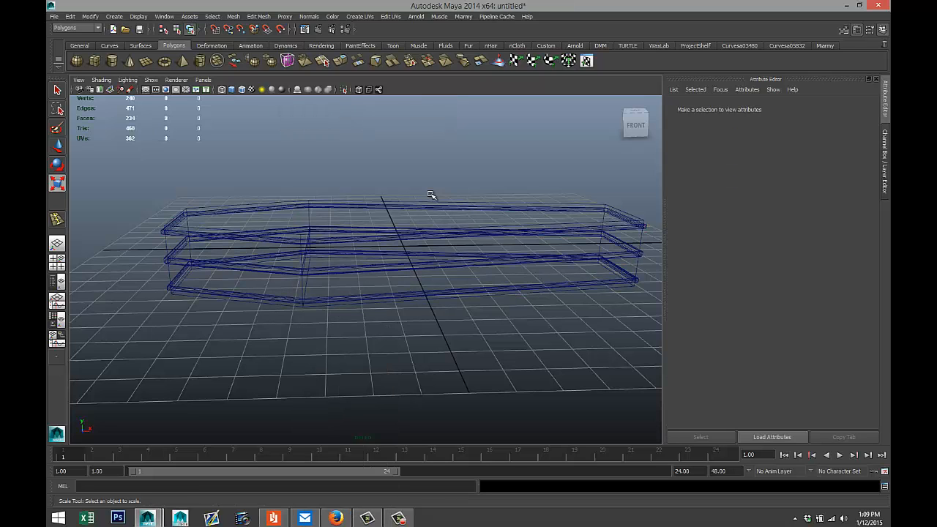
pyautogui.keyDown('alt'); pyautogui.moveTo(431, 194); pyautogui.dragTo(430, 239); pyautogui.keyUp('alt')
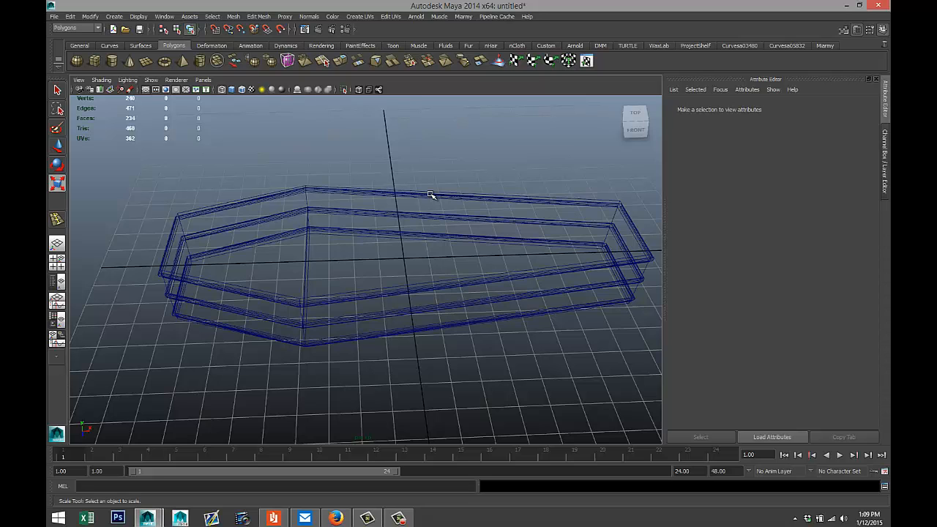
pyautogui.scroll(5, 431, 195)
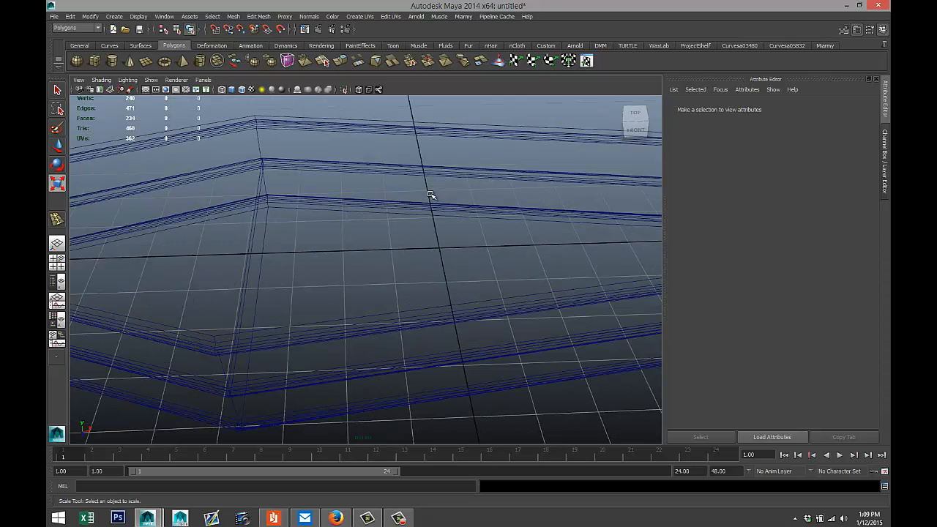
pyautogui.click(432, 195)
pyautogui.scroll(-5, 431, 194)
pyautogui.keyDown('alt'); pyautogui.moveTo(431, 195); pyautogui.dragTo(406, 170); pyautogui.keyUp('alt')
pyautogui.press('w')
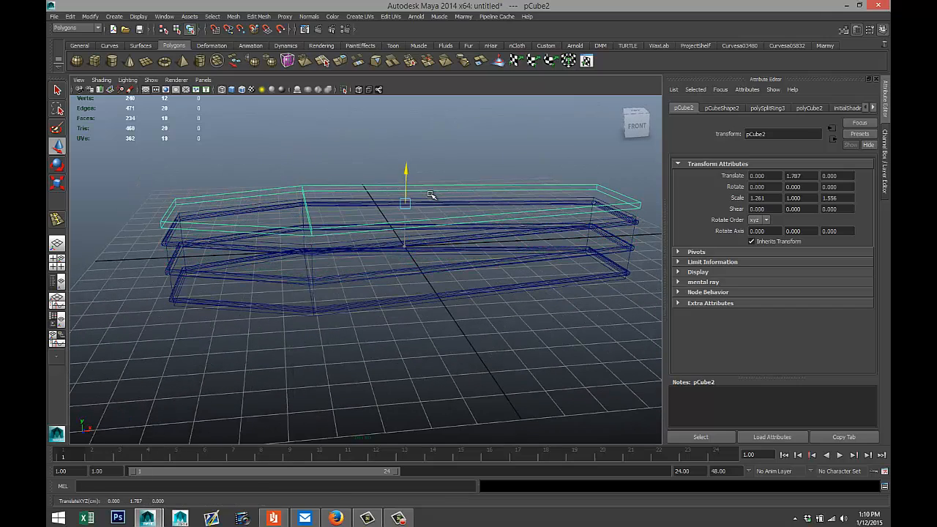
pyautogui.press('5')
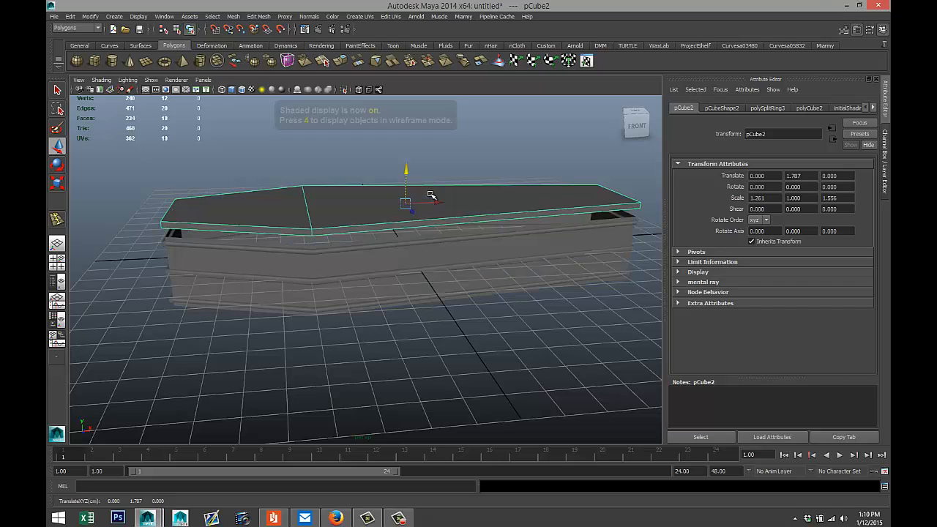
# Delete the crosswise edge on the slab's top to leave a single coffin-shaped face.
pyautogui.scroll(-3, 432, 194)
pyautogui.scroll(3, 431, 195)
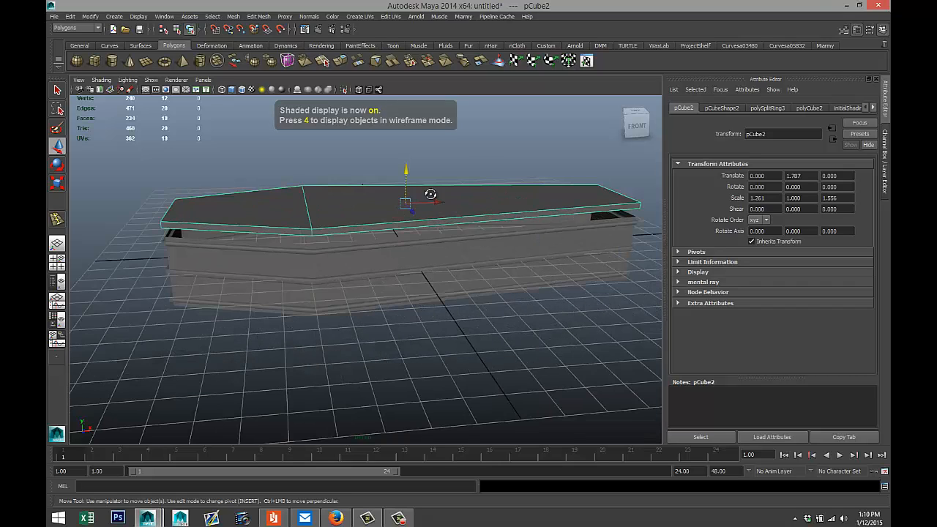
pyautogui.keyDown('alt'); pyautogui.moveTo(431, 194); pyautogui.dragTo(431, 195); pyautogui.keyUp('alt')
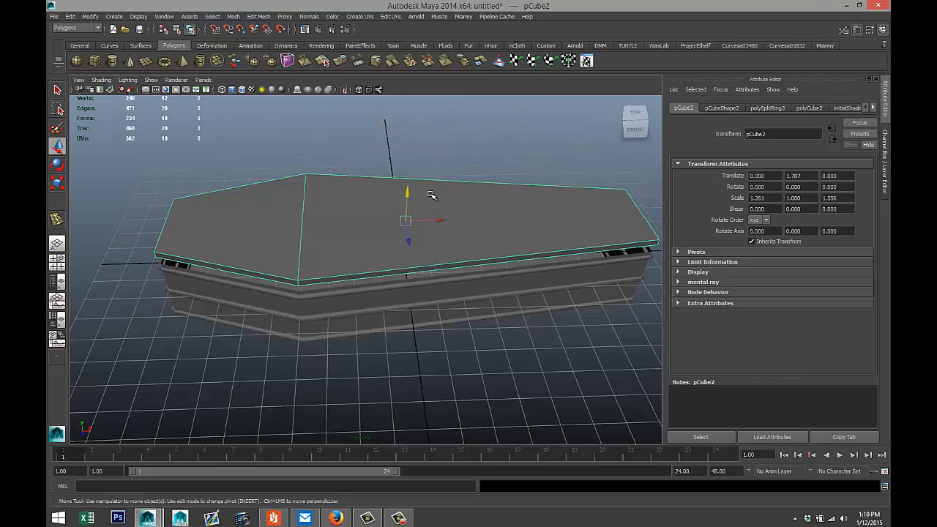
pyautogui.moveTo(301, 225); pyautogui.dragTo(301, 201, button='right')
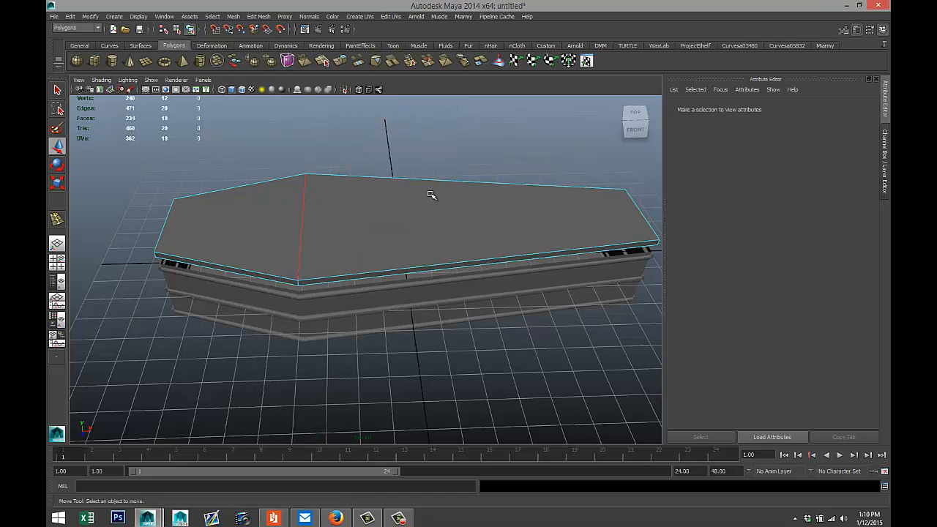
pyautogui.click(302, 202)
pyautogui.press('Delete')
# Select the slab's top face and extrude it, leaving the thickness at 0.
pyautogui.keyDown('alt'); pyautogui.moveTo(430, 195); pyautogui.dragTo(431, 195); pyautogui.keyUp('alt')
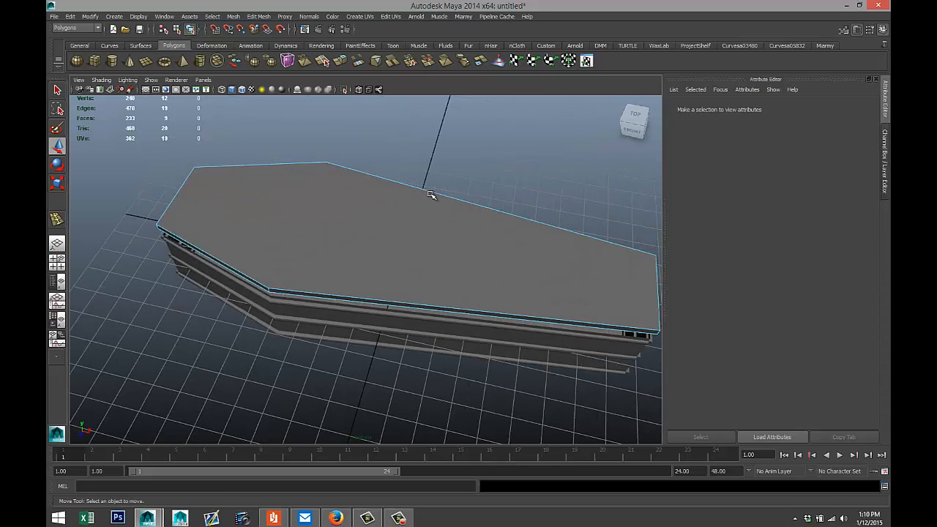
pyautogui.moveTo(431, 194); pyautogui.dragTo(399, 271, button='right')
pyautogui.click(431, 198)
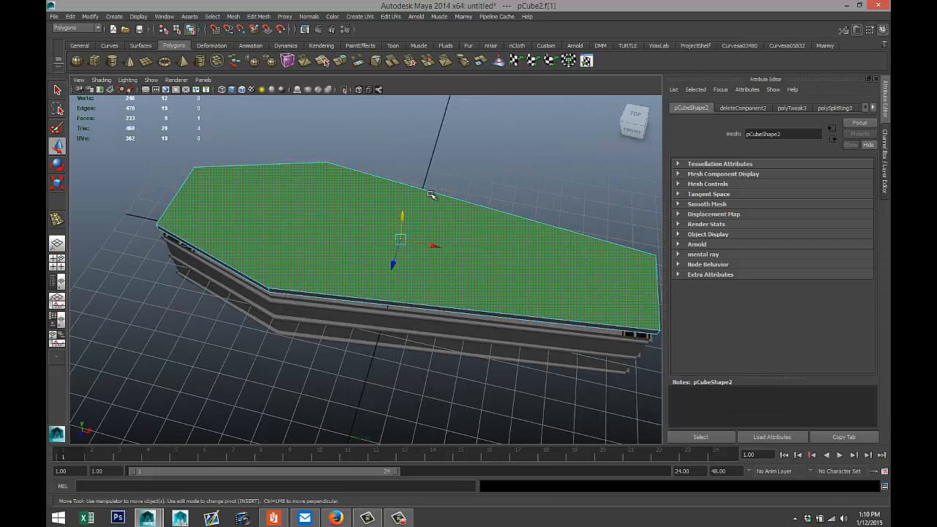
pyautogui.click(259, 16)
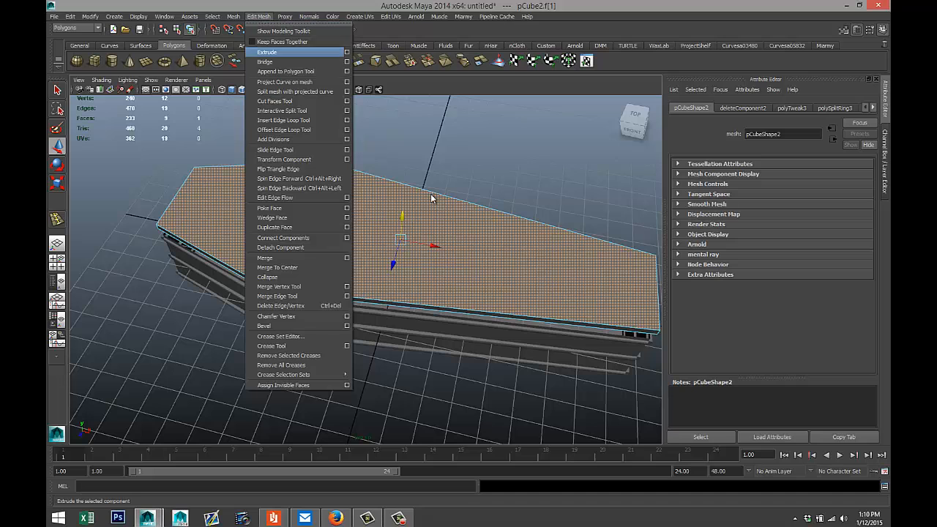
pyautogui.click(266, 52)
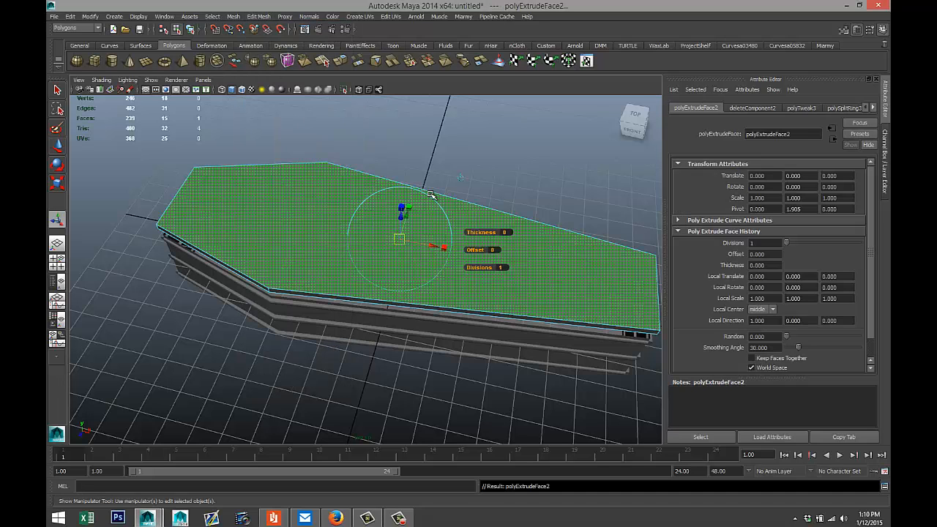
pyautogui.moveTo(481, 232); pyautogui.dragTo(498, 233)
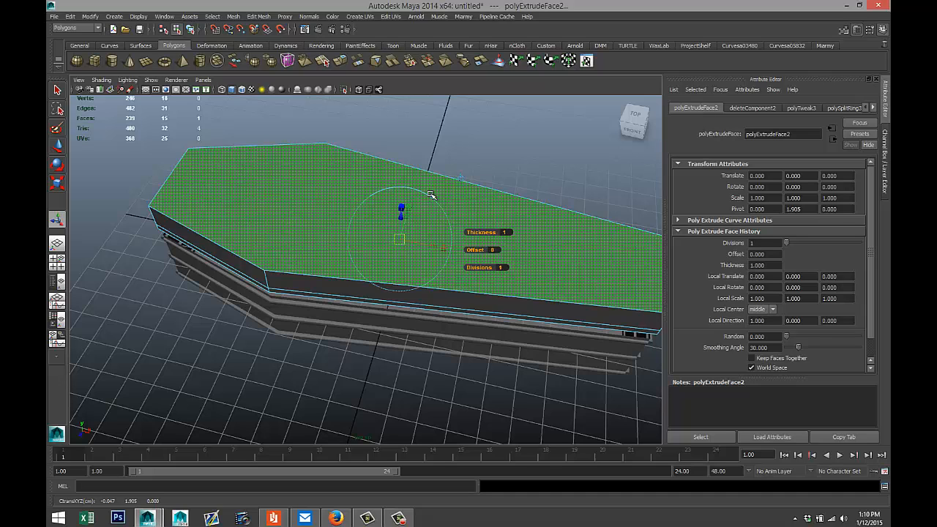
pyautogui.hotkey('ctrl', 'z')
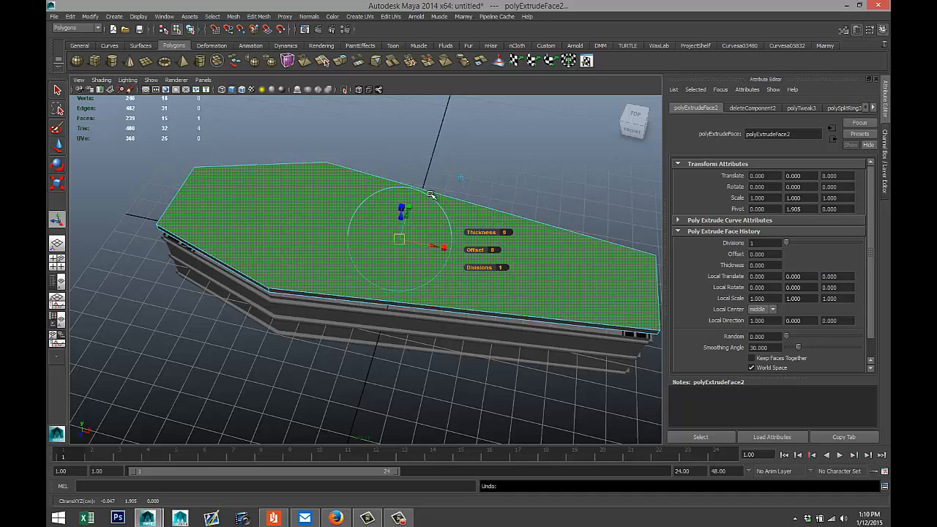
pyautogui.hotkey('ctrl', 'z')
# Scale the extruded top face slightly inward, then adjust its X scale in the top view for a narrow, even border.
pyautogui.press('r')
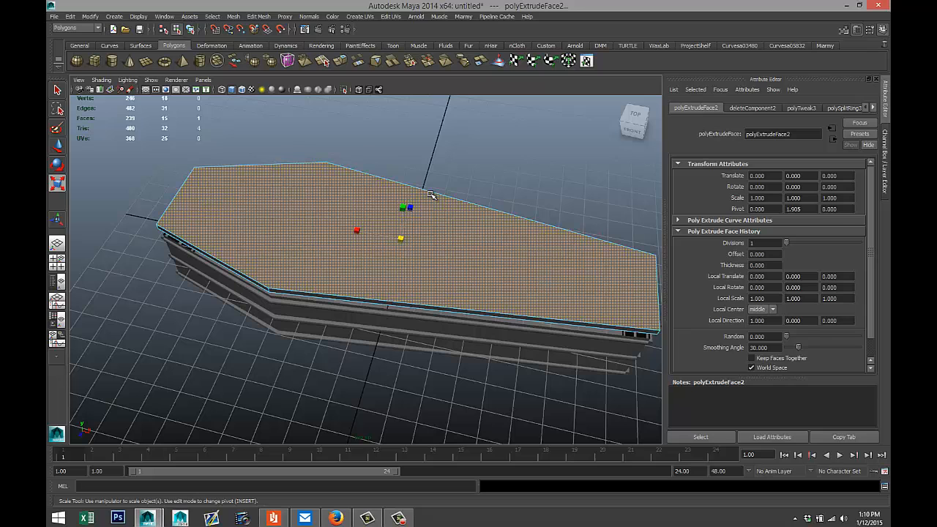
pyautogui.keyDown('ctrl'); pyautogui.moveTo(431, 195); pyautogui.dragTo(431, 195); pyautogui.keyUp('ctrl')
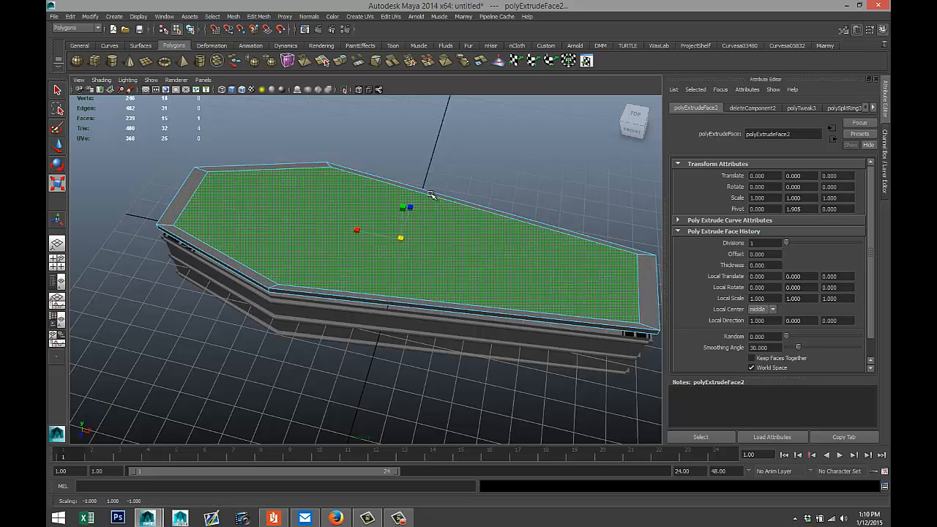
pyautogui.click(57, 262)
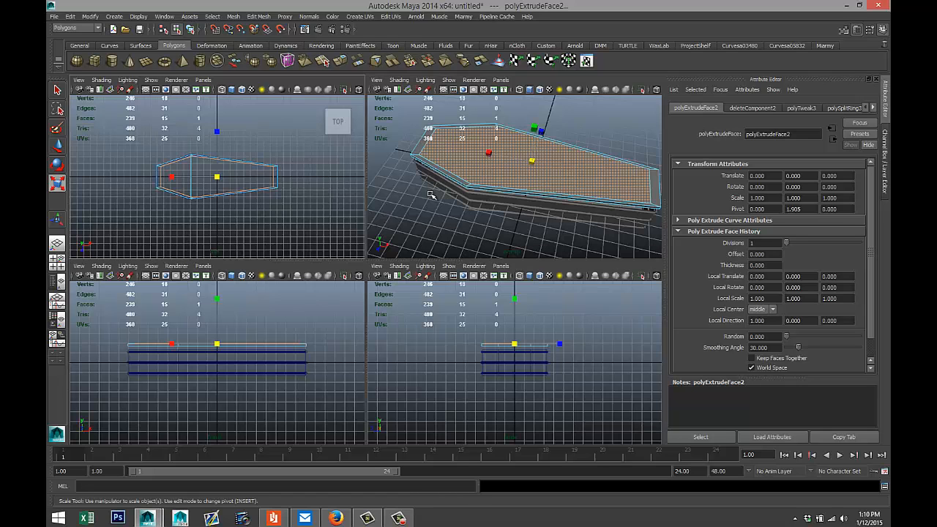
pyautogui.press('space')
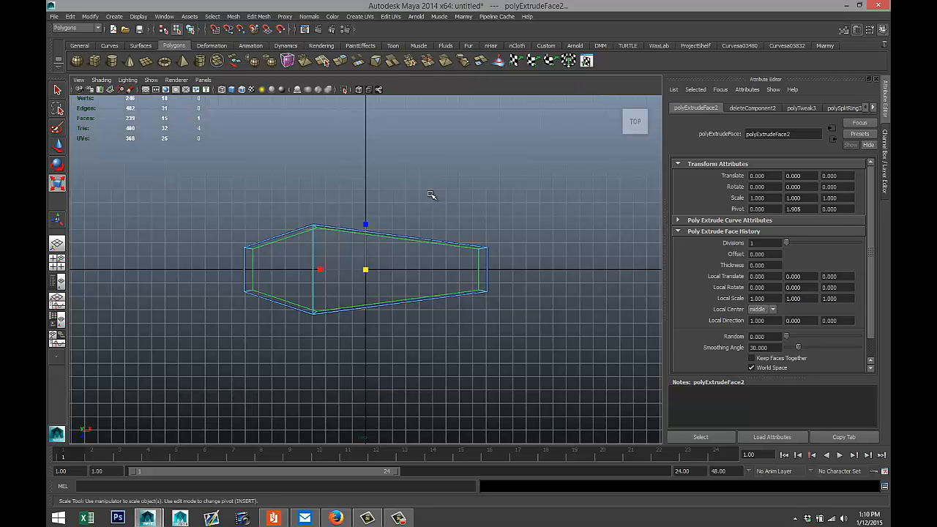
pyautogui.moveTo(320, 269); pyautogui.dragTo(320, 270)
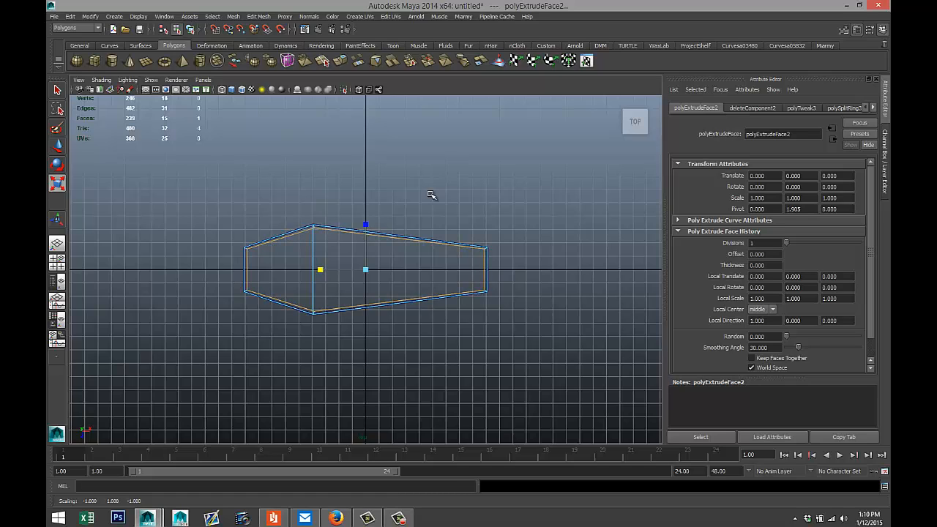
pyautogui.press('space')
pyautogui.press('space')
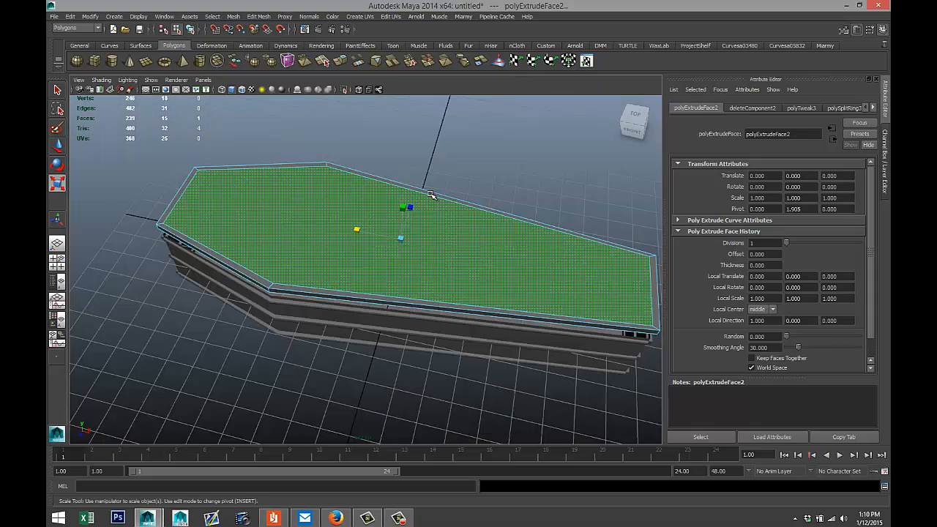
# Extrude the inset top face again, raise it to about 2.098 in Y and scale it to about 0.97 in X and Z.
pyautogui.keyDown('alt'); pyautogui.moveTo(431, 194); pyautogui.dragTo(430, 194); pyautogui.keyUp('alt')
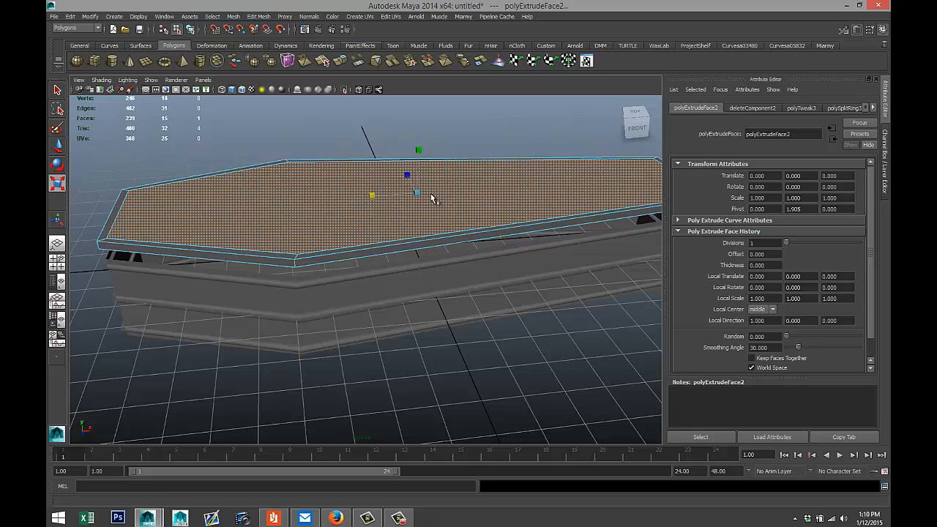
pyautogui.hotkey('ctrl', 'e')
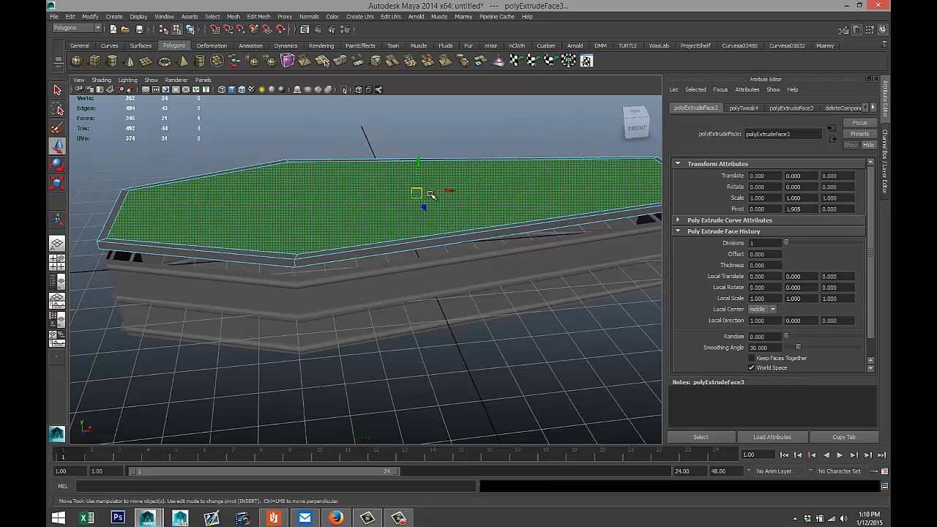
pyautogui.press('w')
pyautogui.moveTo(430, 195); pyautogui.dragTo(431, 191, button='middle')
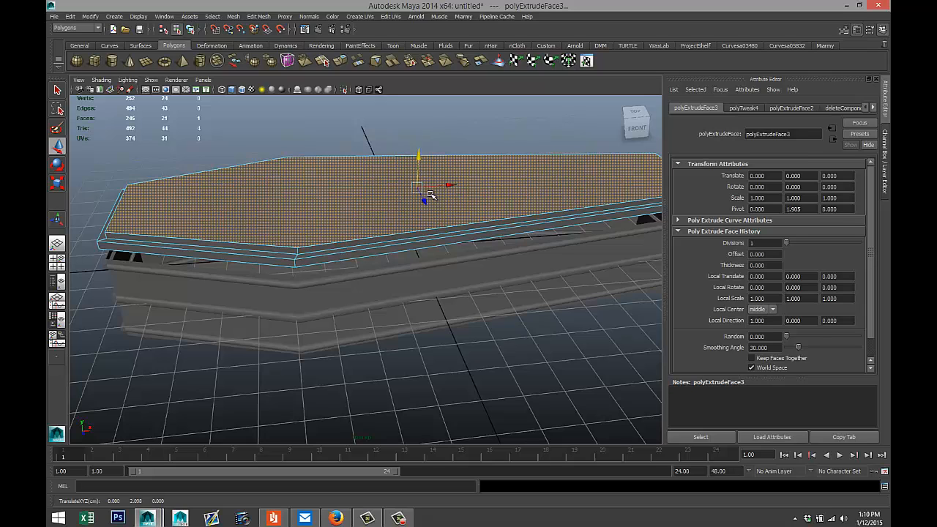
pyautogui.press('r')
pyautogui.moveTo(431, 195); pyautogui.dragTo(431, 195, button='middle')
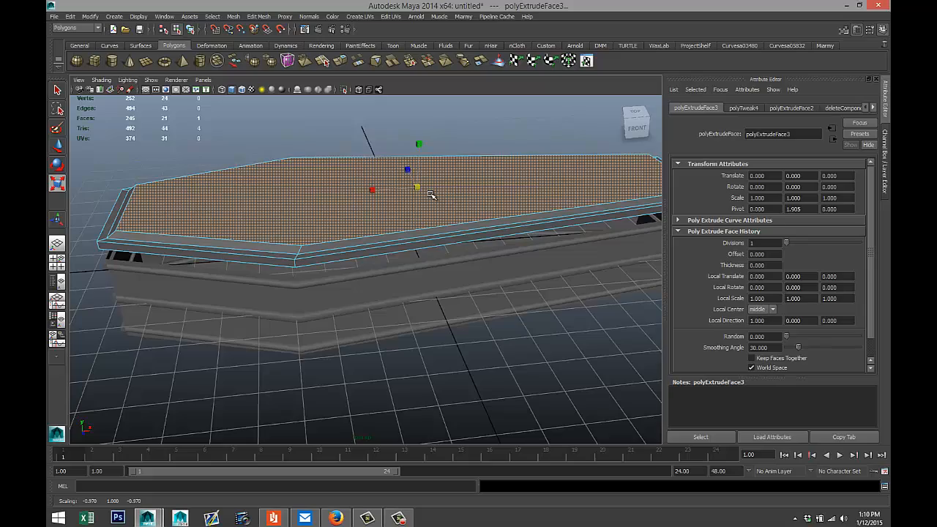
# Extrude the top face once more, scale it slightly inward and raise it to about 2.269 in Y for a sloped tier.
pyautogui.keyDown('alt'); pyautogui.moveTo(431, 194); pyautogui.dragTo(432, 195); pyautogui.keyUp('alt')
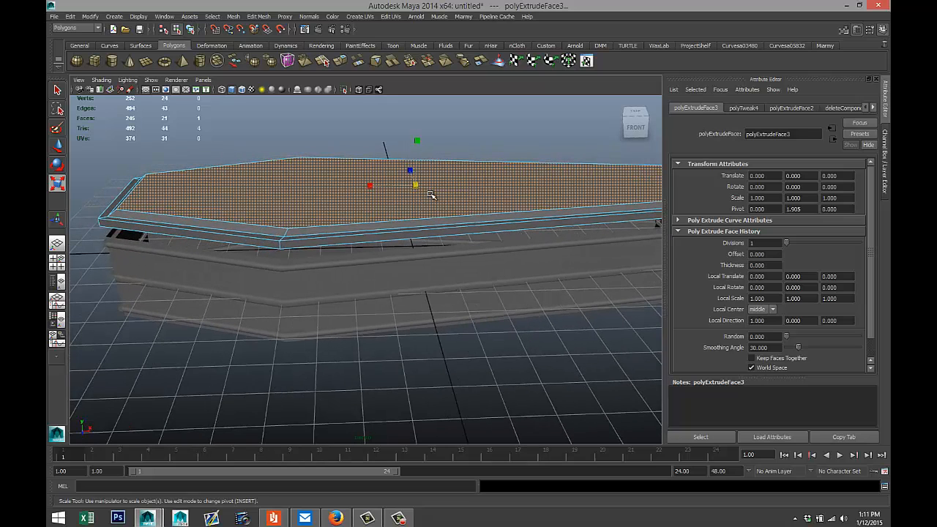
pyautogui.hotkey('ctrl', 'e')
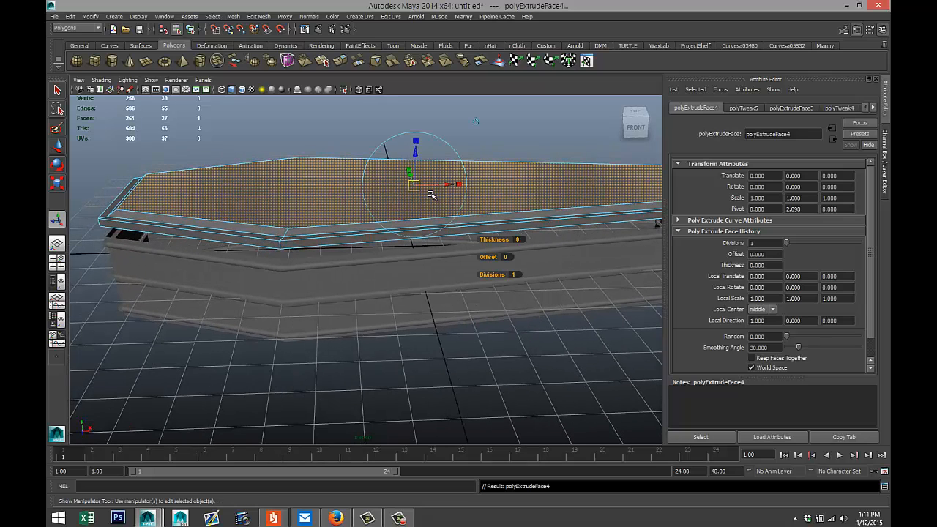
pyautogui.press('r')
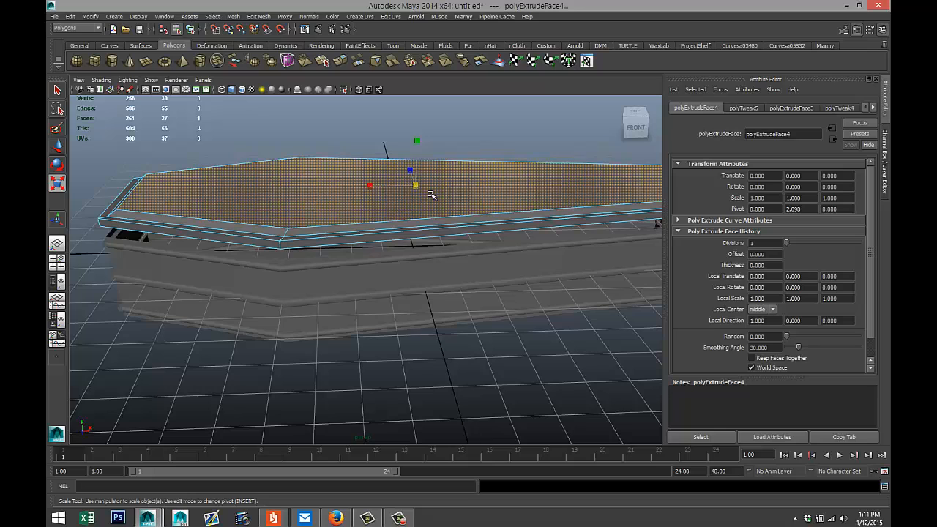
pyautogui.moveTo(431, 195); pyautogui.dragTo(430, 195, button='middle')
pyautogui.press('w')
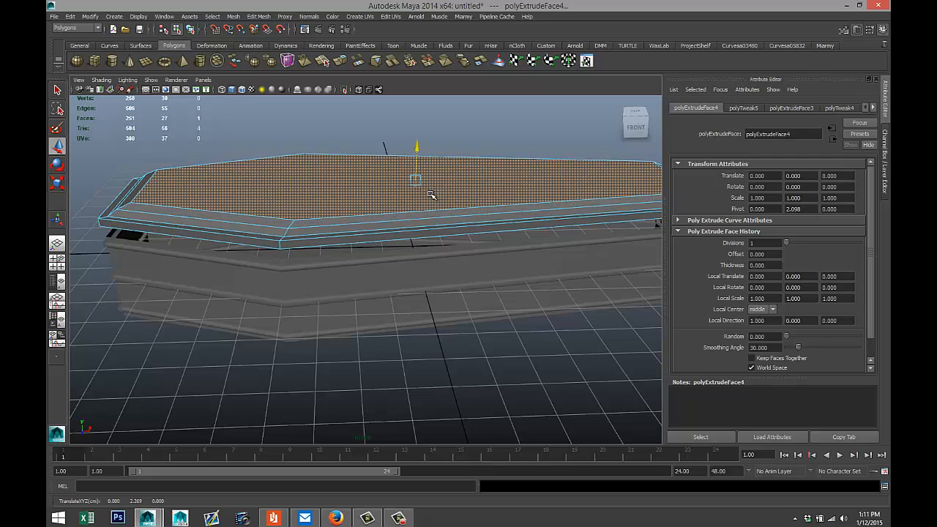
pyautogui.click(431, 195)
pyautogui.scroll(-5, 430, 194)
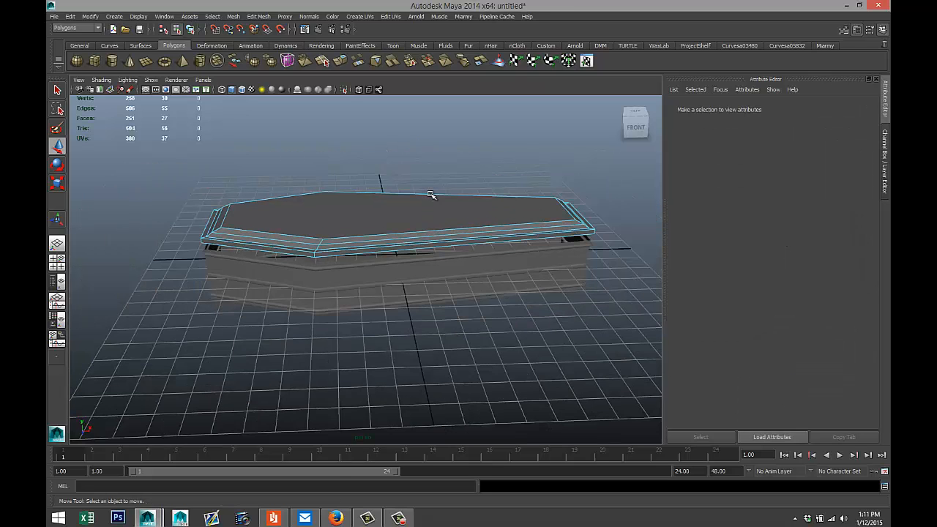
pyautogui.keyDown('alt'); pyautogui.moveTo(431, 195); pyautogui.dragTo(429, 195); pyautogui.keyUp('alt')
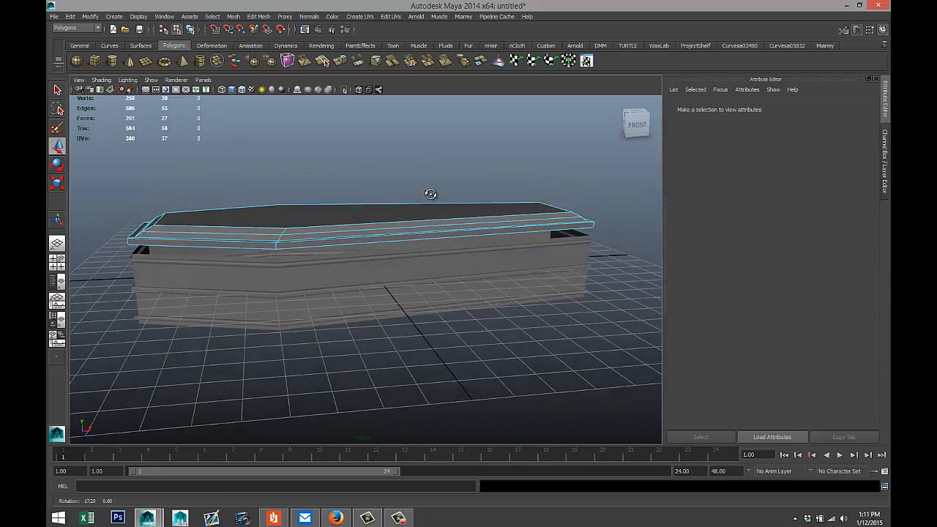
# Select the whole coffin lid as an object and lower it to about 1.506 in Y so it rests on the box.
pyautogui.moveTo(431, 195); pyautogui.dragTo(431, 194, button='right')
pyautogui.click(430, 195)
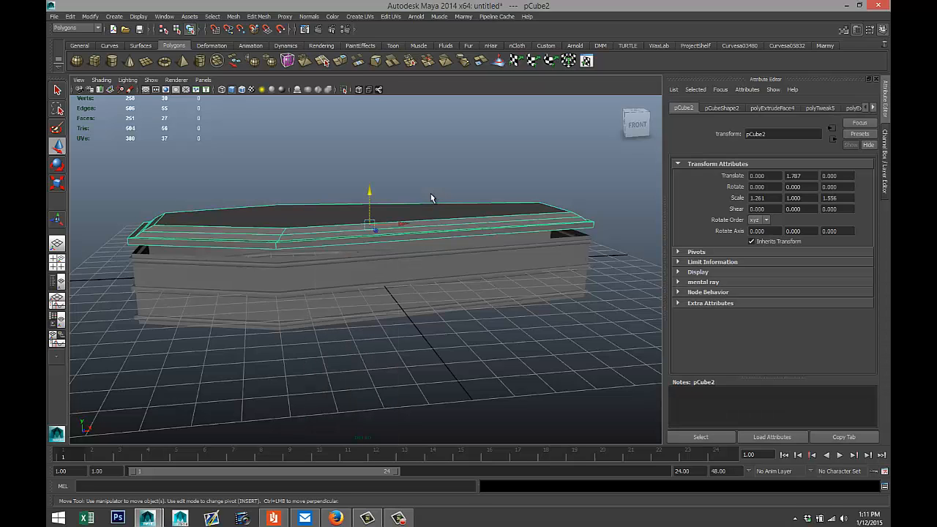
pyautogui.press('space')
pyautogui.press('space')
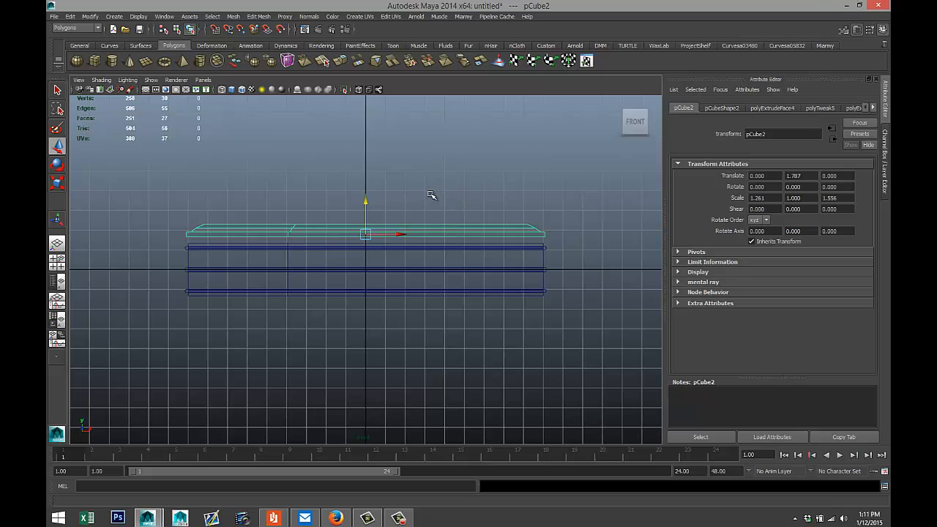
pyautogui.moveTo(431, 195); pyautogui.dragTo(431, 195, button='middle')
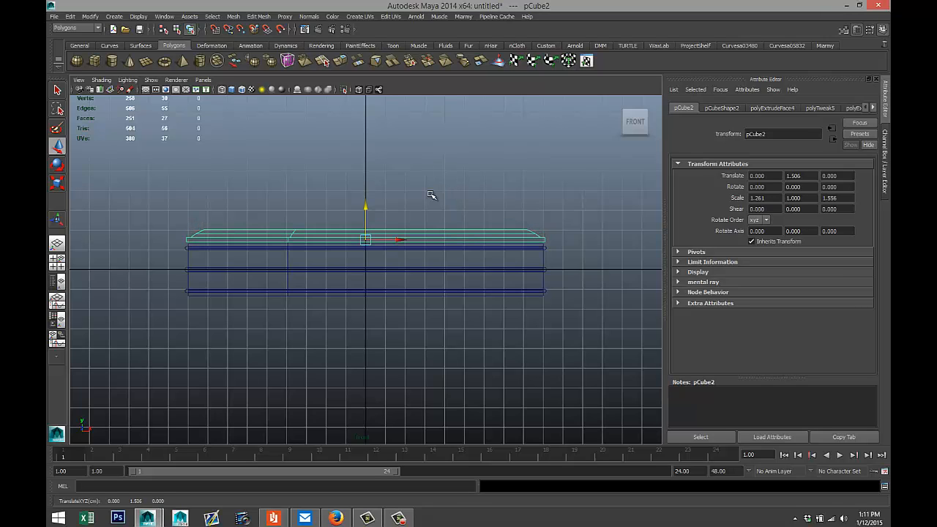
pyautogui.press('space')
pyautogui.press('space')
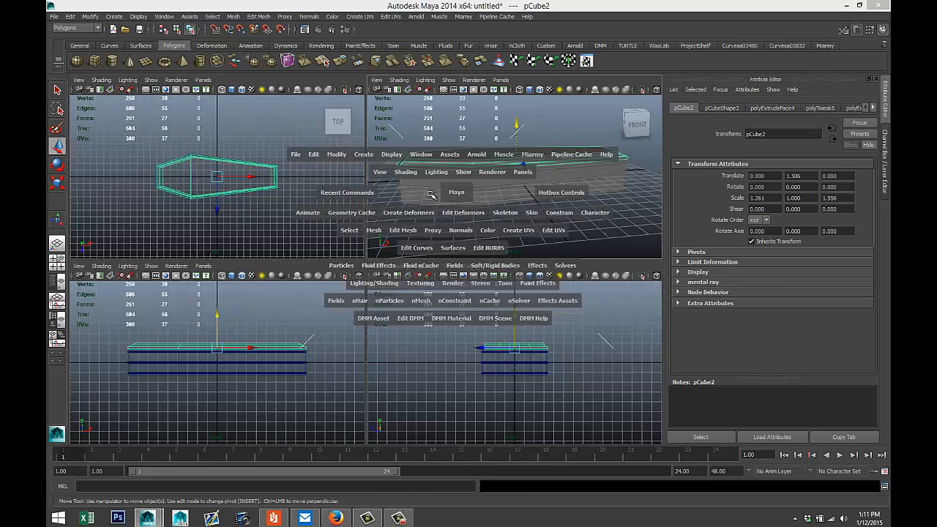
# Draw a thin upright polygon cylinder on the grid in front of the coffin, about 0.179 in radius and 1.894 high.
pyautogui.scroll(1, 432, 195)
pyautogui.scroll(-2, 432, 196)
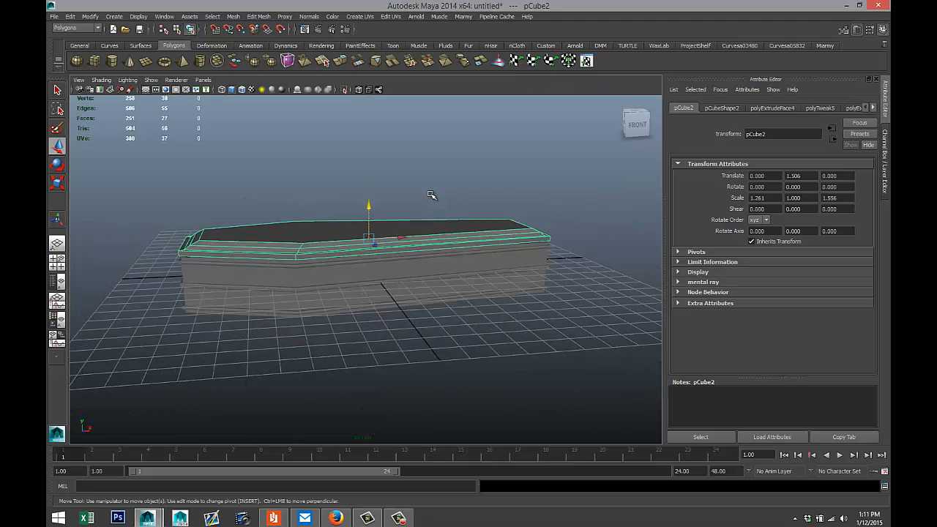
pyautogui.scroll(1, 431, 195)
pyautogui.keyDown('alt'); pyautogui.moveTo(430, 195); pyautogui.dragTo(431, 196); pyautogui.keyUp('alt')
pyautogui.scroll(-2, 431, 195)
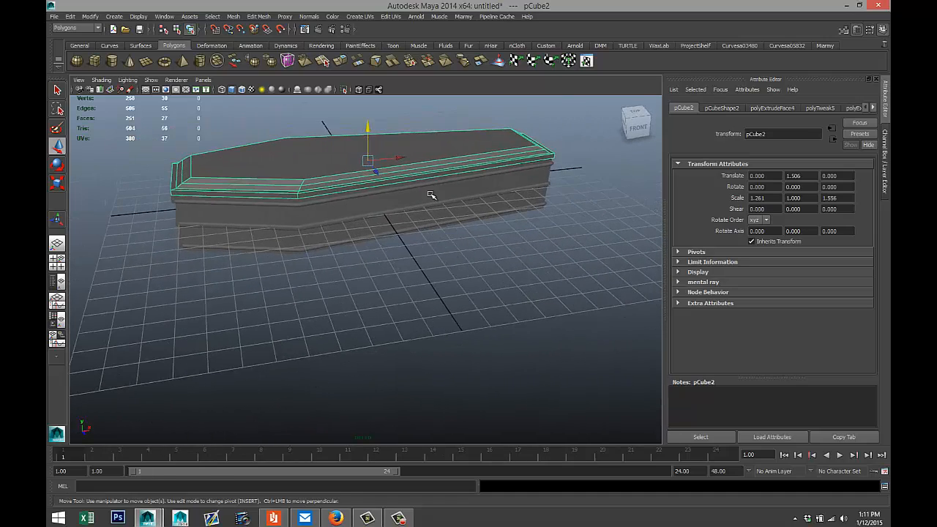
pyautogui.click(112, 61)
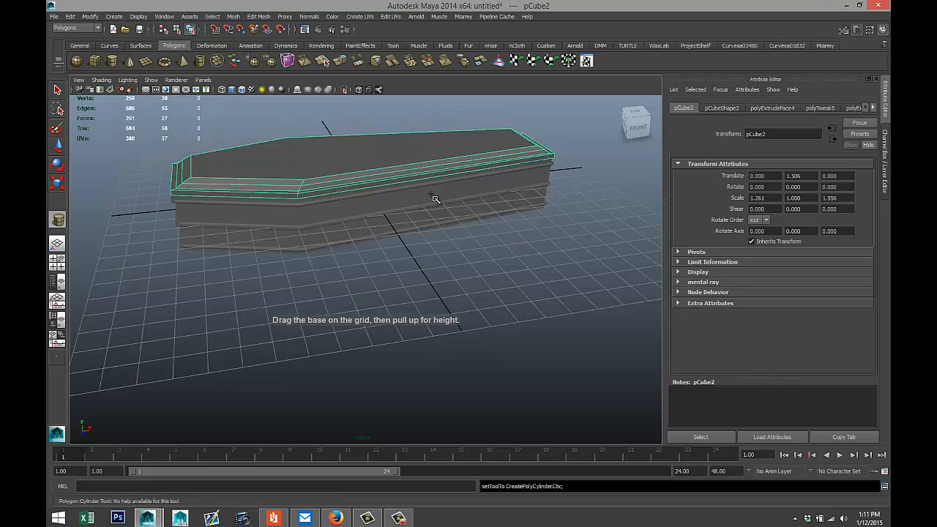
pyautogui.click(435, 198)
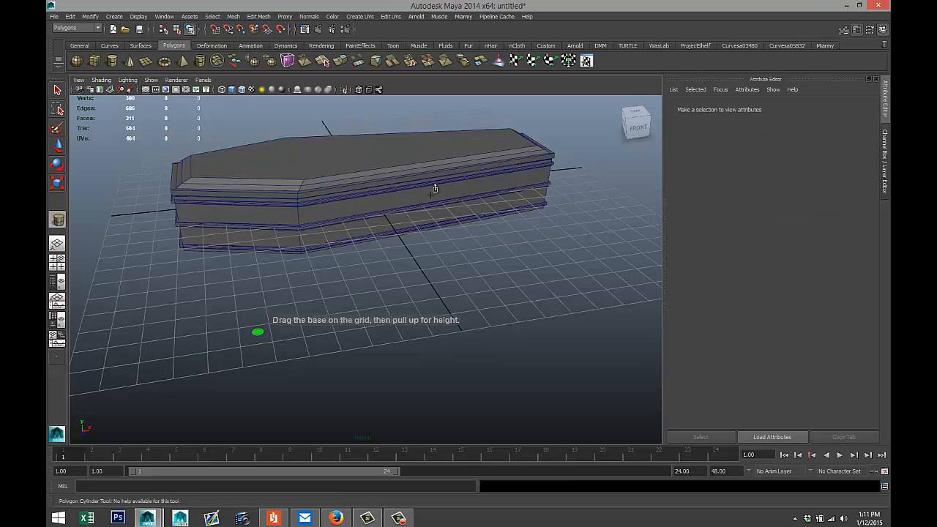
pyautogui.moveTo(435, 189); pyautogui.dragTo(430, 194)
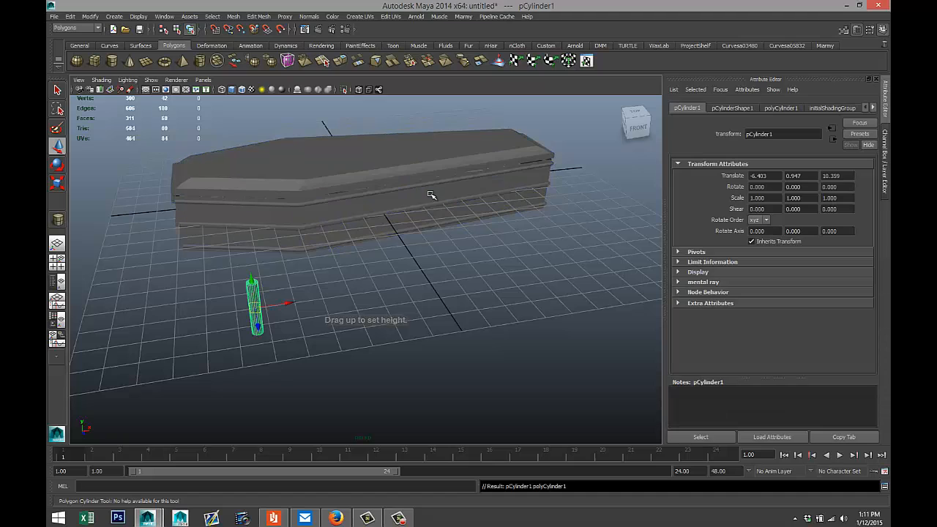
# Rotate the cylinder onto its side, setting its Z rotation to exactly -90.
pyautogui.press('e')
pyautogui.moveTo(430, 195); pyautogui.dragTo(432, 197, button='middle')
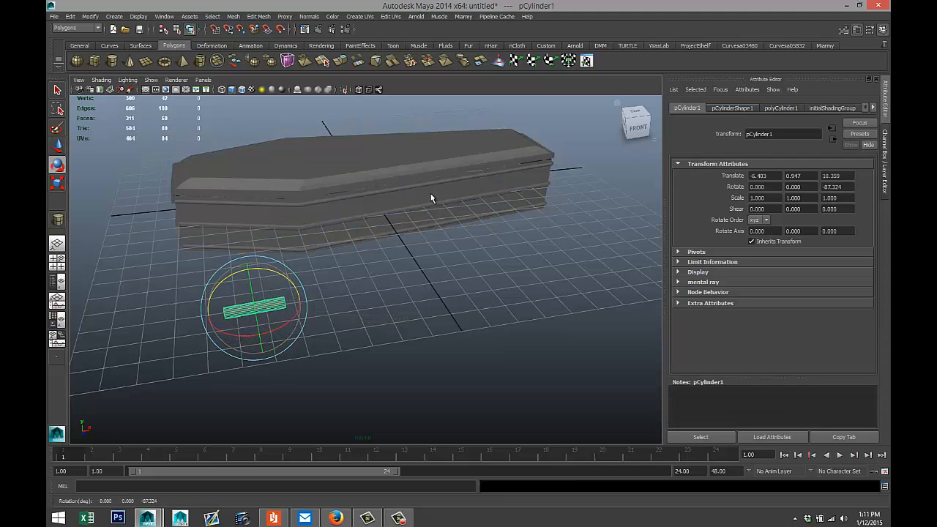
pyautogui.click(732, 107)
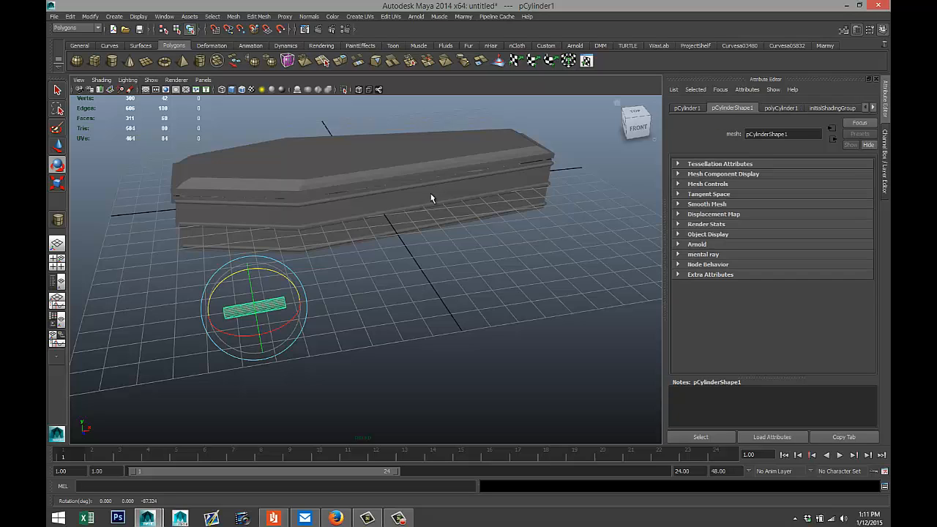
pyautogui.click(687, 107)
pyautogui.click(837, 186)
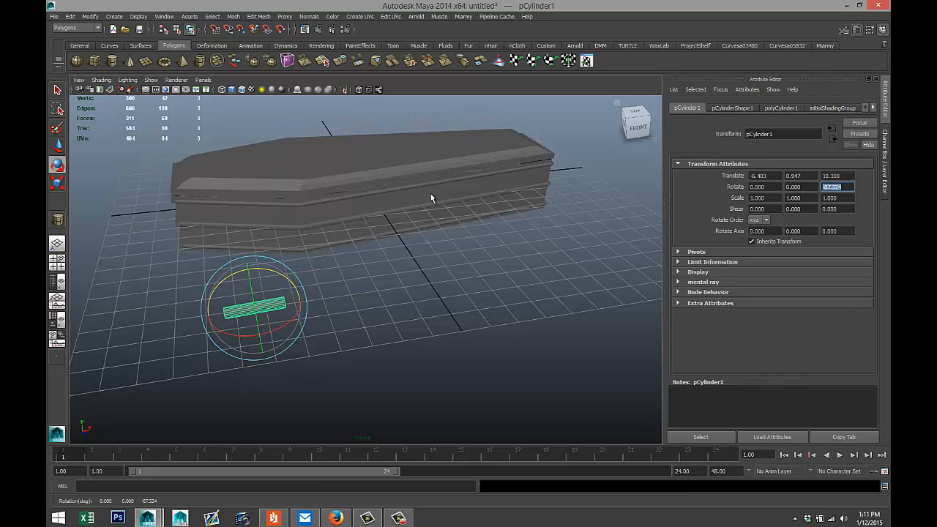
pyautogui.write('-90')
pyautogui.press('Return')
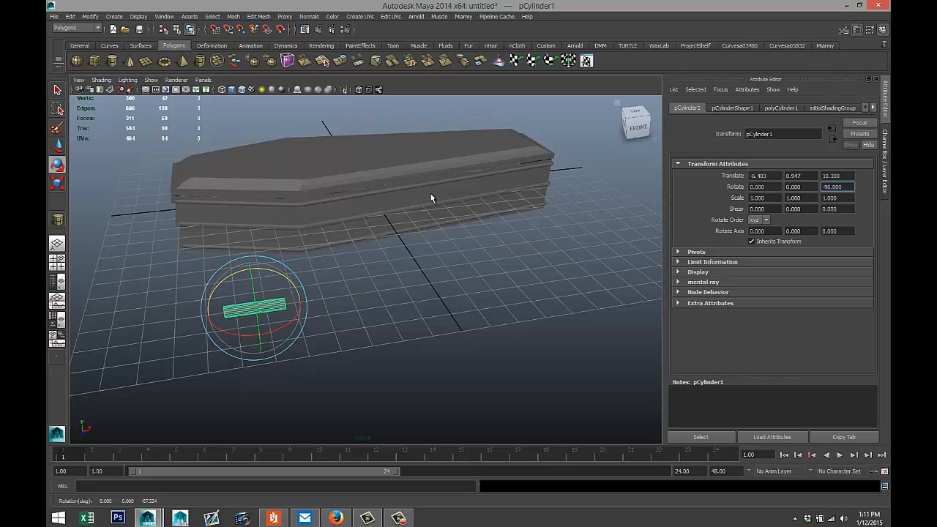
# Set the cylinder's axis subdivisions to 40 for a smoother round shape.
pyautogui.click(732, 107)
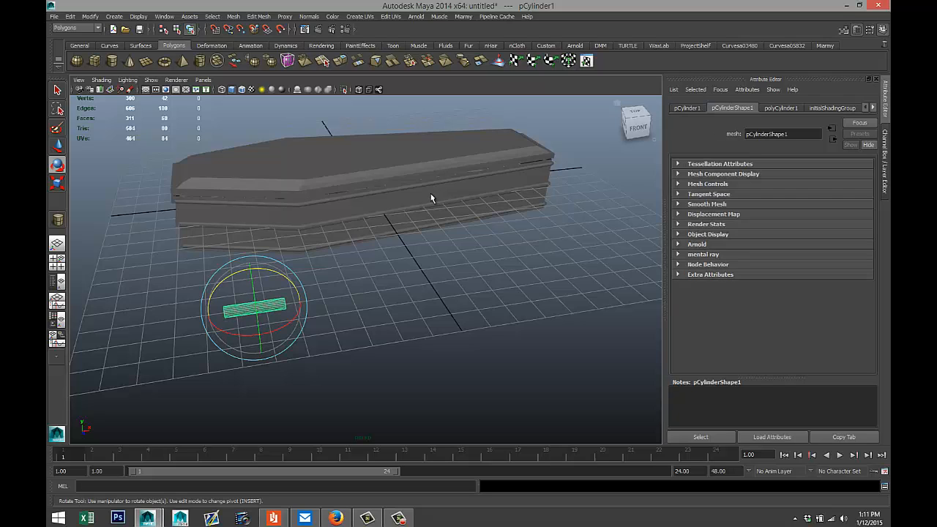
pyautogui.click(782, 108)
pyautogui.press('Tab')
pyautogui.press('Tab')
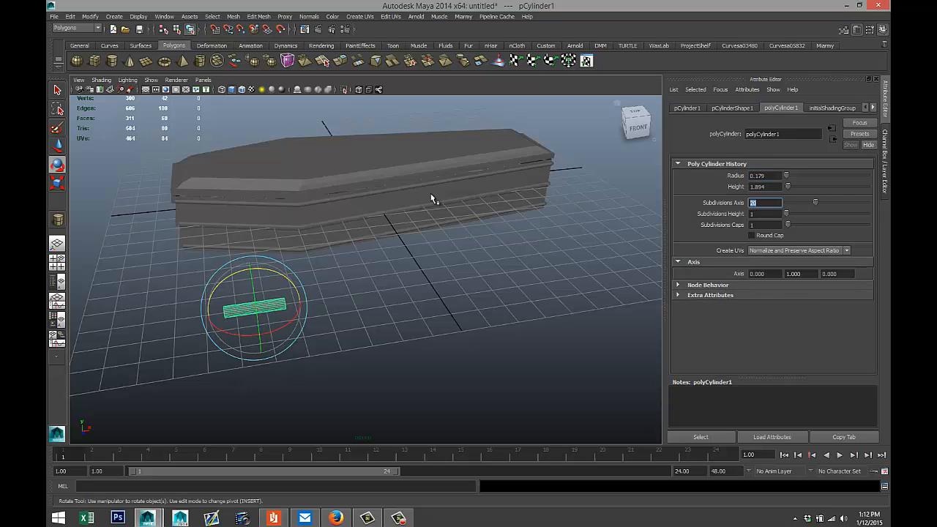
pyautogui.write('40')
pyautogui.press('Return')
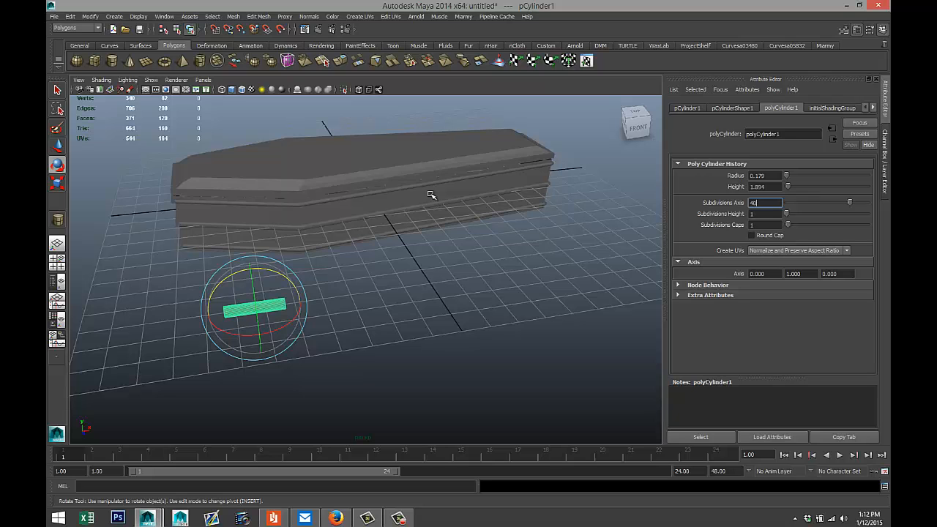
# Move the cylinder along X past the coffin's end in the front view and isolate it there.
pyautogui.press('space')
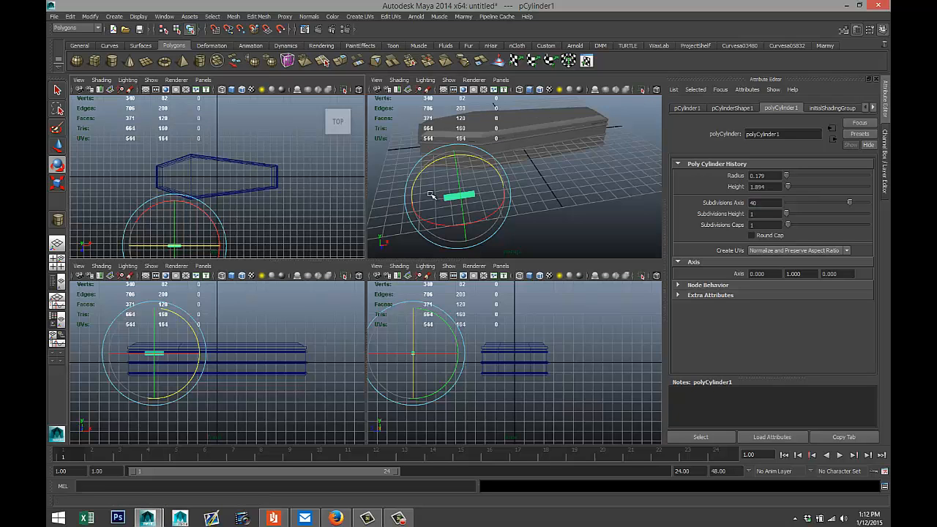
pyautogui.press('space')
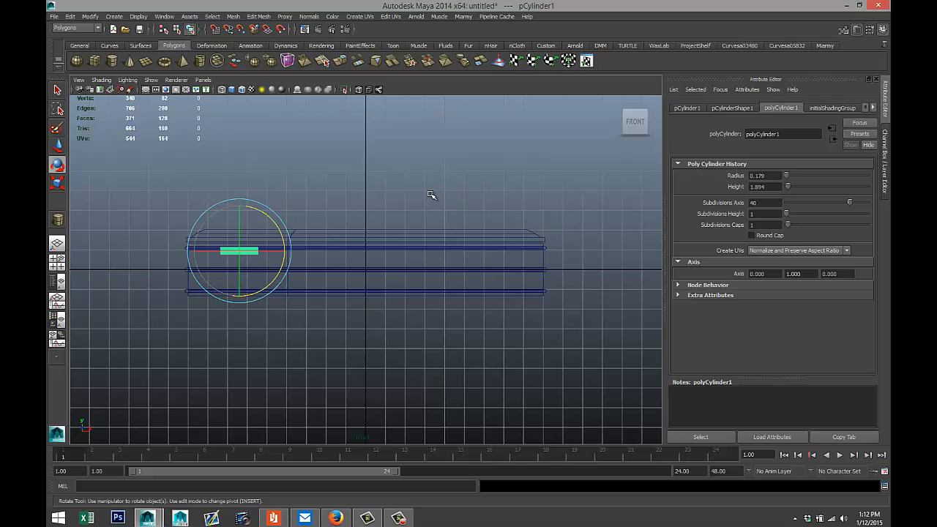
pyautogui.press('f')
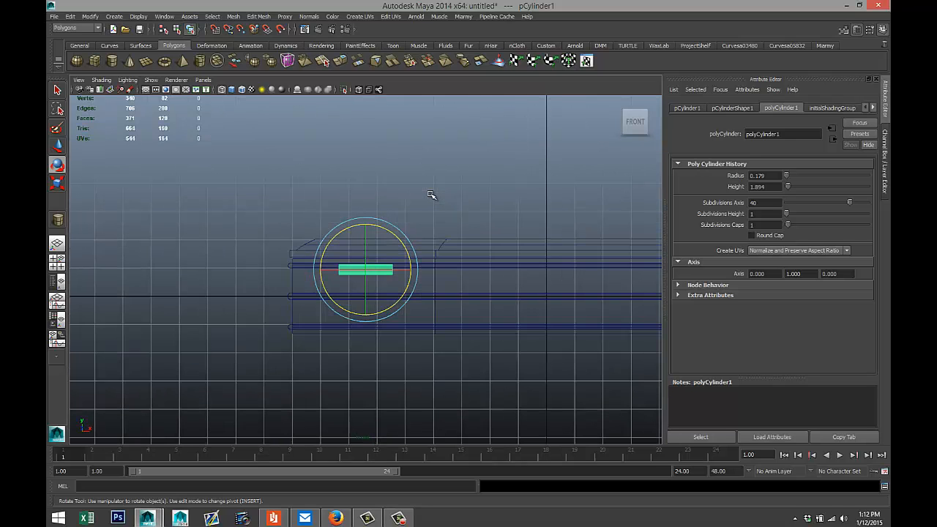
pyautogui.press('w')
pyautogui.moveTo(399, 269); pyautogui.dragTo(210, 270)
pyautogui.press('f')
pyautogui.scroll(-10, 432, 195)
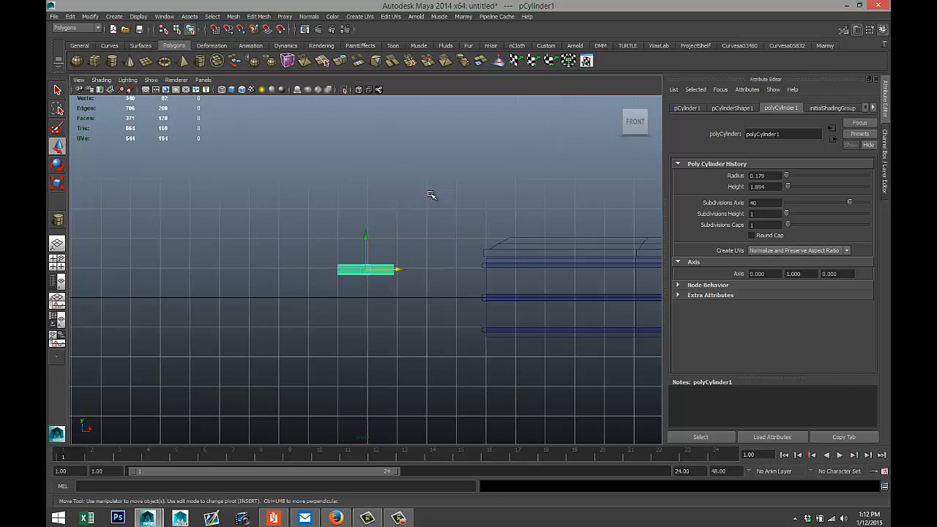
pyautogui.scroll(7, 432, 195)
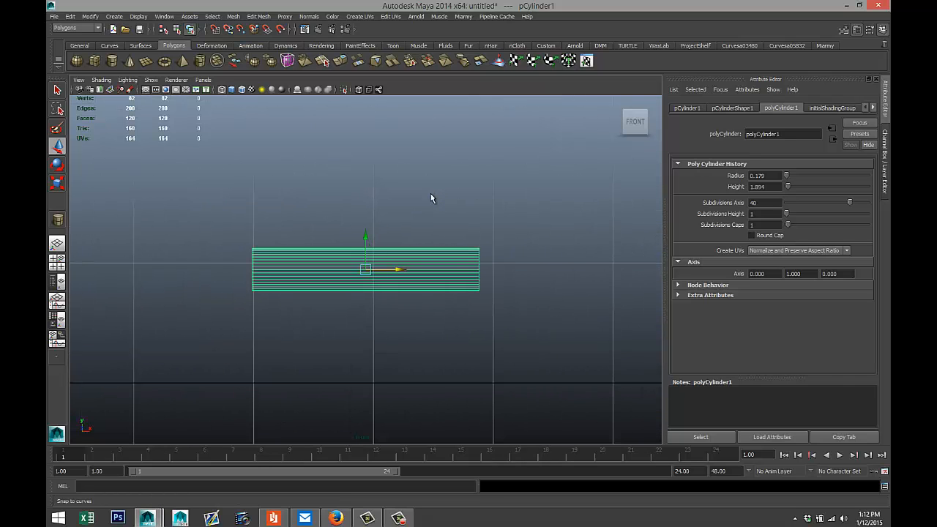
# Insert four evenly spaced edge loops around the cylinder using the multiple edge loops option.
pyautogui.click(258, 16)
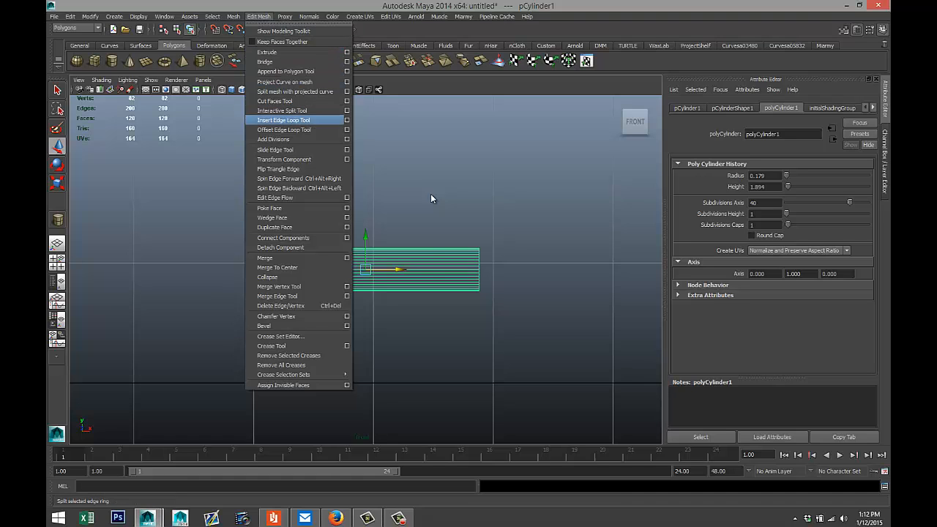
pyautogui.click(347, 120)
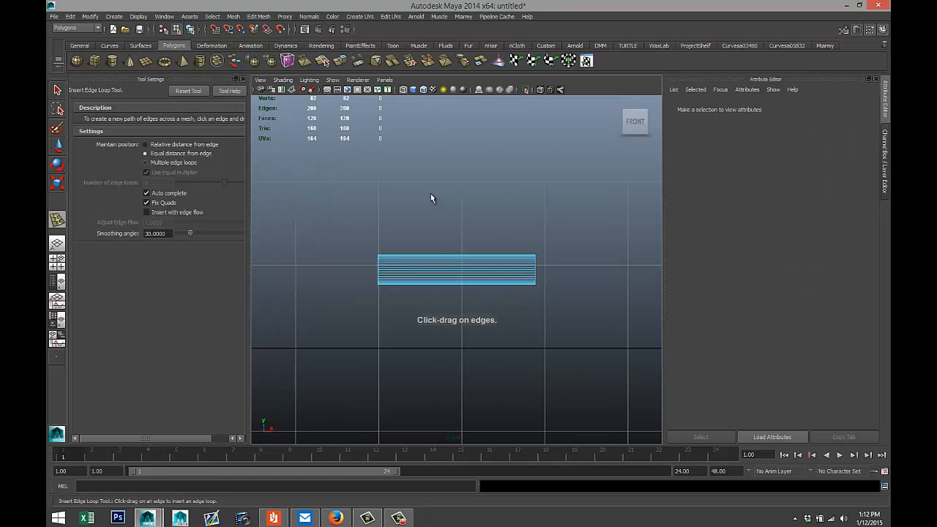
pyautogui.click(145, 162)
pyautogui.doubleClick(149, 184)
pyautogui.write('4')
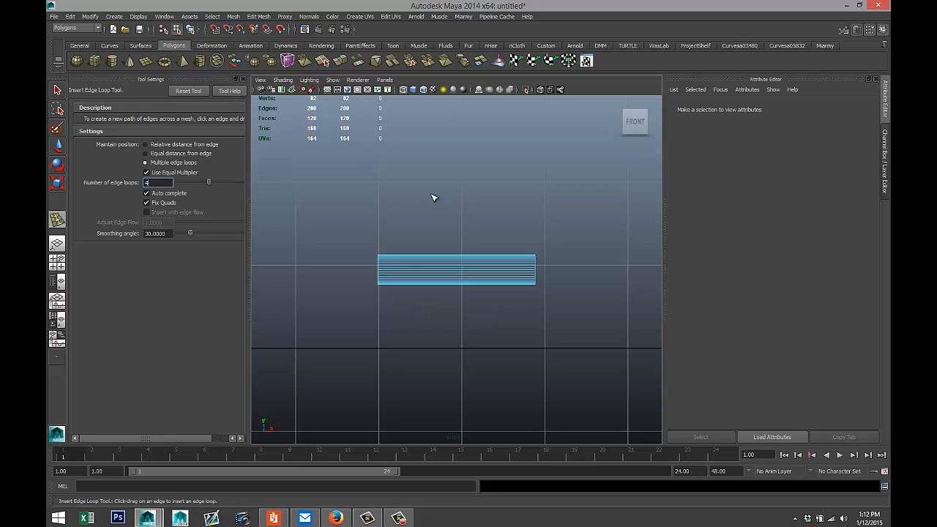
pyautogui.click(457, 269)
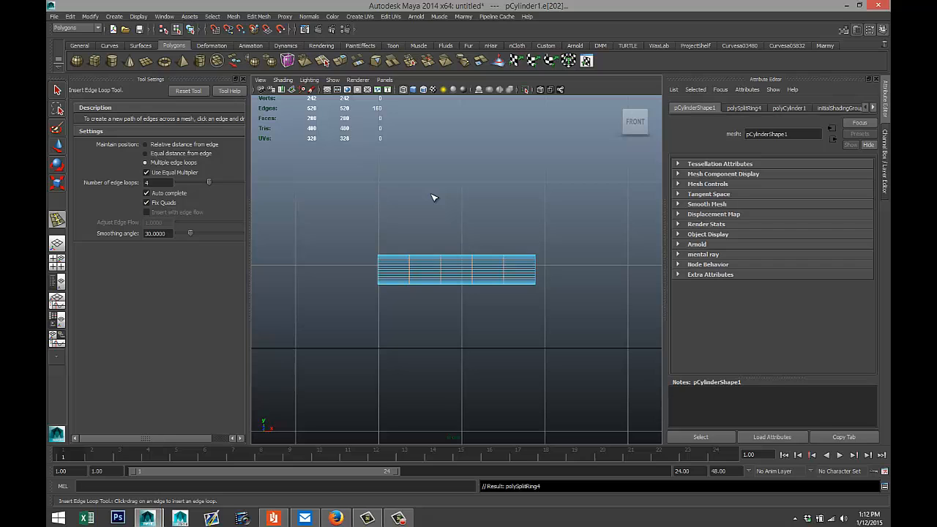
# Select the vertices of the two outer inserted loops, scale them to a narrower radius and spread them slightly apart lengthwise.
pyautogui.press('q')
pyautogui.press('a')
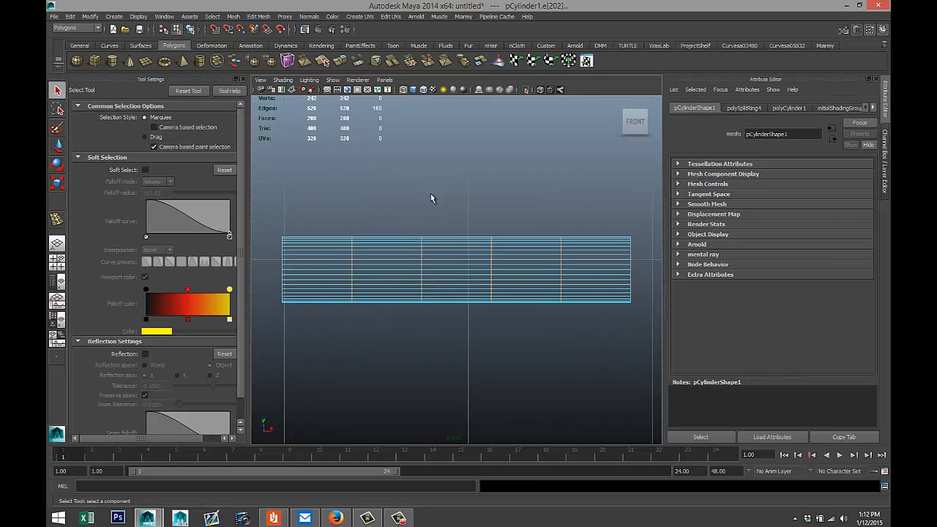
pyautogui.moveTo(351, 278); pyautogui.dragTo(320, 279, button='right')
pyautogui.moveTo(336, 211); pyautogui.dragTo(372, 395)
pyautogui.keyDown('shift'); pyautogui.moveTo(551, 228); pyautogui.dragTo(580, 342); pyautogui.keyUp('shift')
pyautogui.press('r')
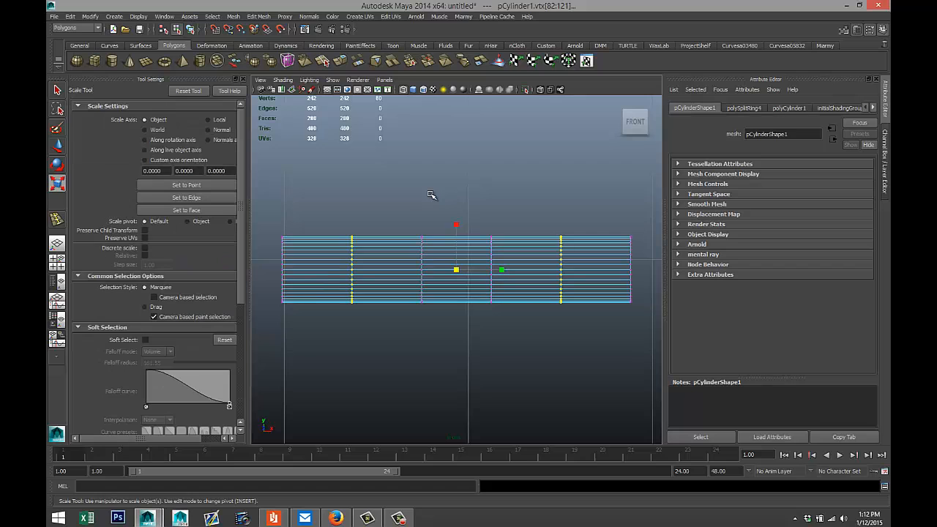
pyautogui.moveTo(431, 195); pyautogui.dragTo(432, 195, button='middle')
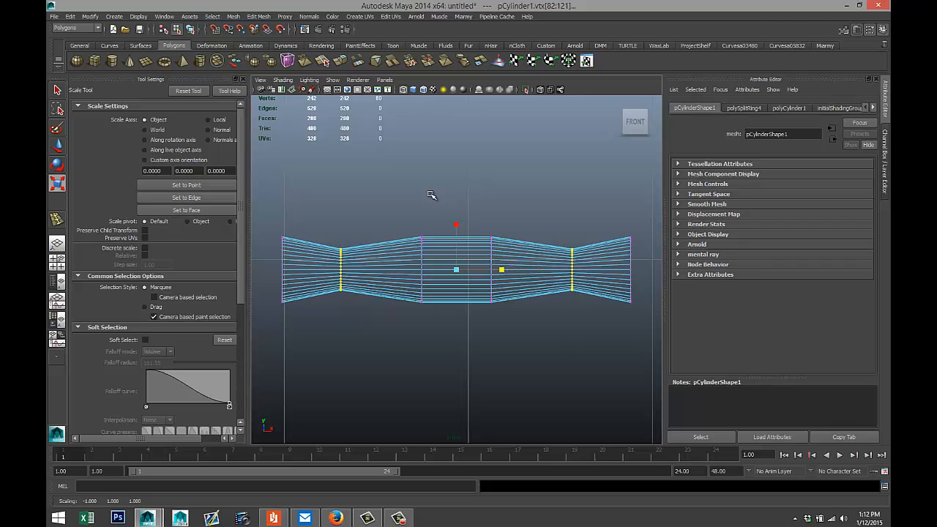
# Select the two middle edge loops of the cylinder in the perspective view and bevel them with an offset of 0.5.
pyautogui.press('space')
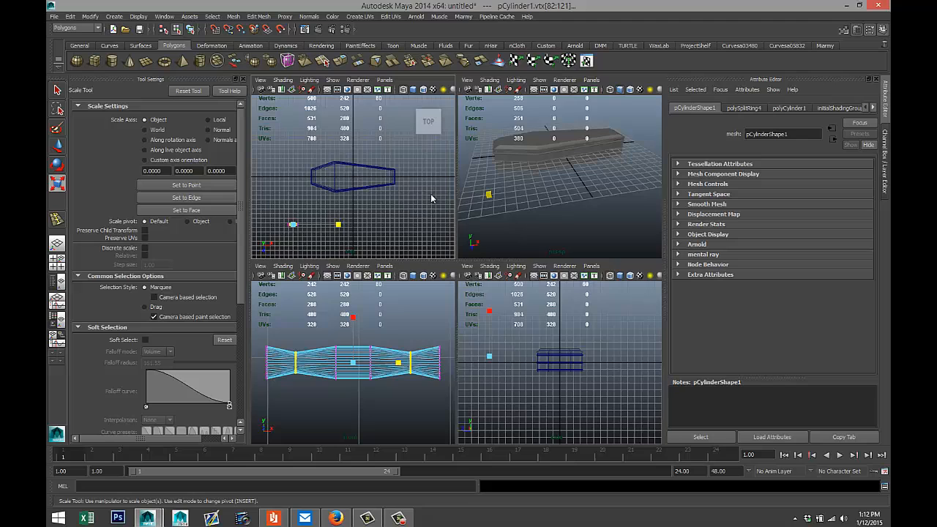
pyautogui.press('space')
pyautogui.press('f')
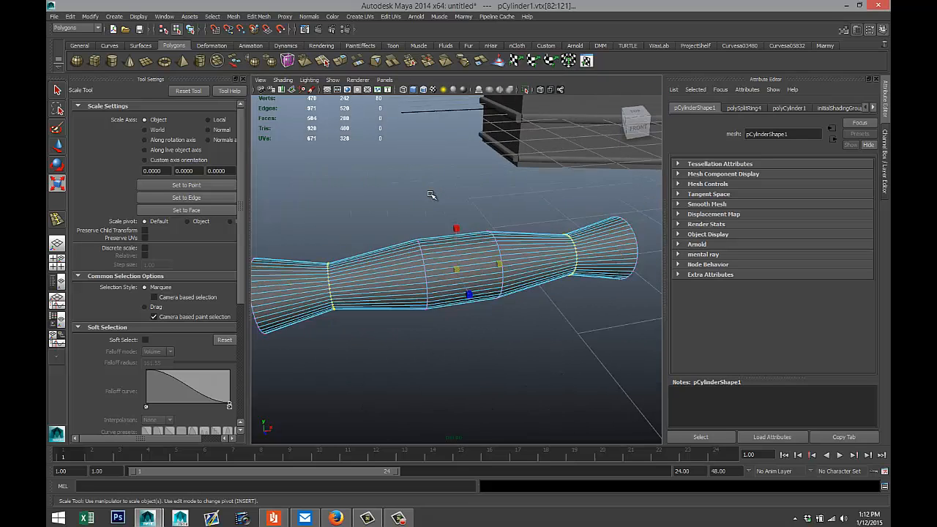
pyautogui.keyDown('alt'); pyautogui.moveTo(431, 194); pyautogui.dragTo(432, 194); pyautogui.keyUp('alt')
pyautogui.scroll(2, 432, 195)
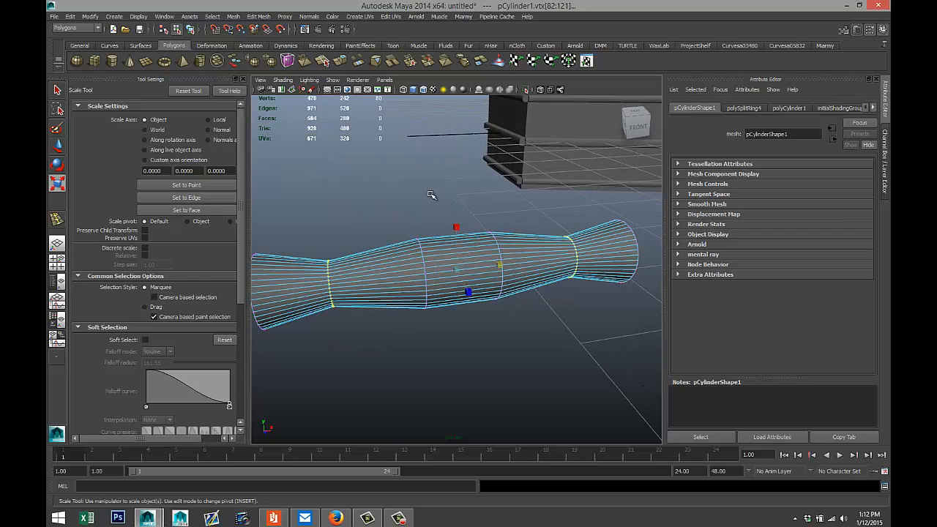
pyautogui.moveTo(423, 265); pyautogui.dragTo(423, 241, button='right')
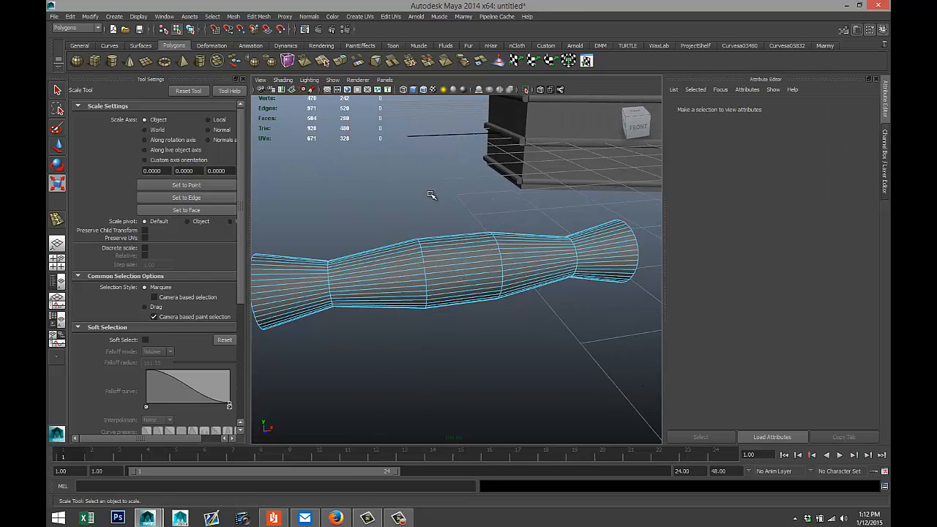
pyautogui.hotkey('ctrl', 'z')
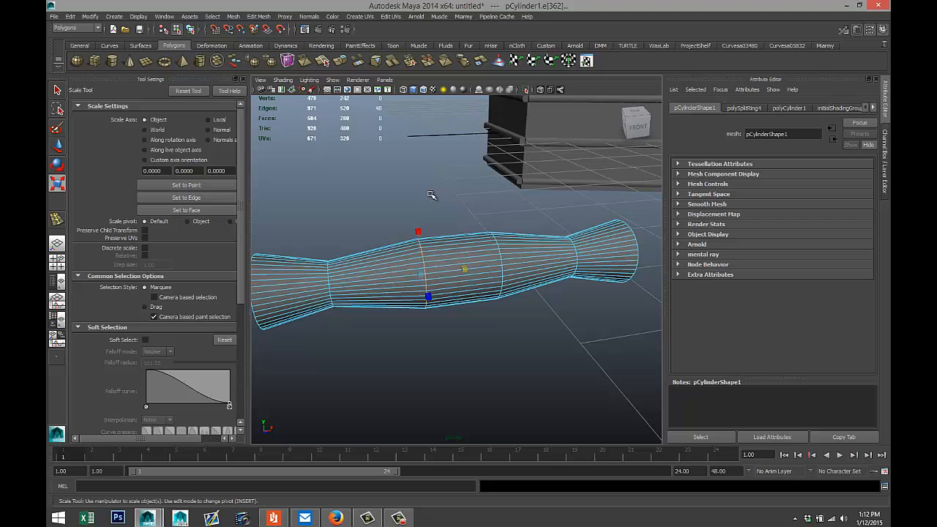
pyautogui.hotkey('ctrl', 'z')
pyautogui.click(259, 16)
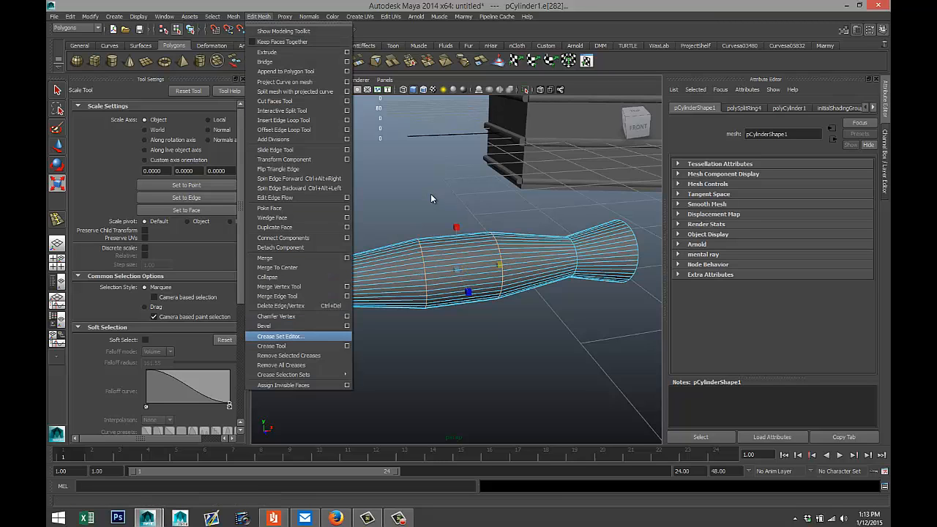
pyautogui.click(265, 326)
# Select the ring of faces between the cylinder's two central edge loops and scale it to a narrower radius and width.
pyautogui.keyDown('alt'); pyautogui.moveTo(430, 195); pyautogui.dragTo(391, 206, button='middle'); pyautogui.keyUp('alt')
pyautogui.keyDown('alt'); pyautogui.moveTo(431, 194); pyautogui.dragTo(414, 162); pyautogui.keyUp('alt')
pyautogui.moveTo(413, 276); pyautogui.dragTo(414, 300, button='right')
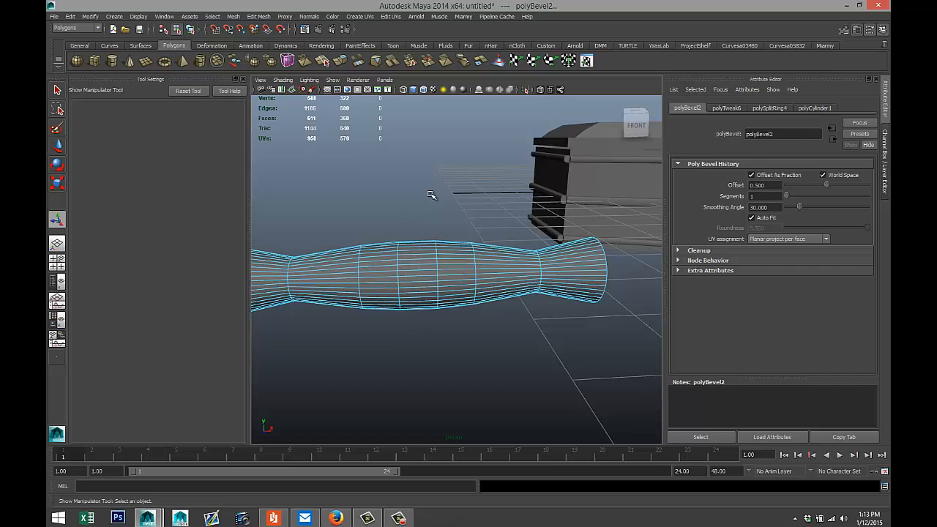
pyautogui.moveTo(430, 195); pyautogui.dragTo(411, 330)
pyautogui.keyDown('alt'); pyautogui.moveTo(431, 195); pyautogui.dragTo(431, 195); pyautogui.keyUp('alt')
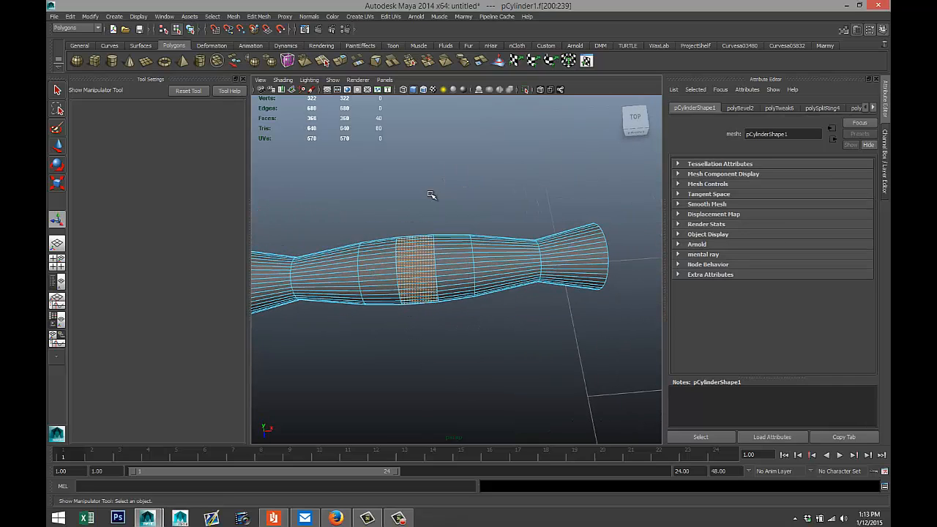
pyautogui.press('r')
pyautogui.moveTo(418, 269); pyautogui.dragTo(403, 269)
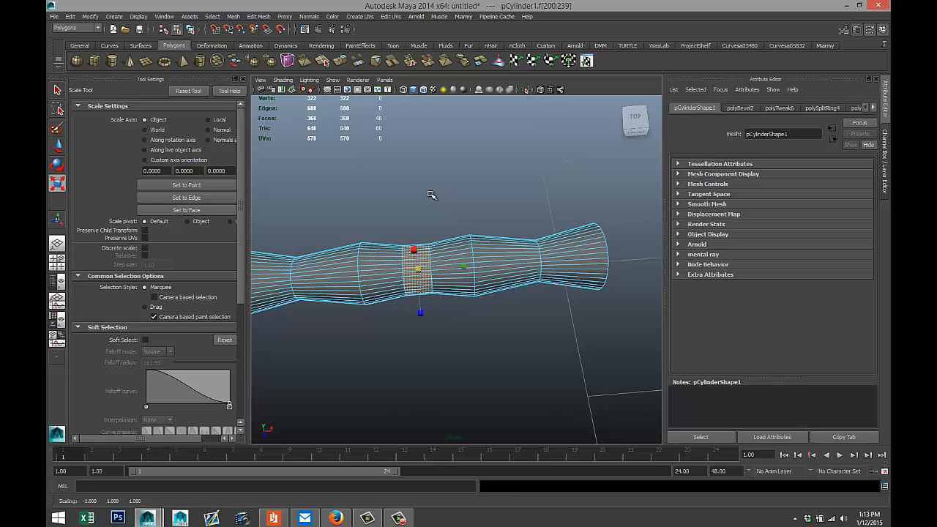
pyautogui.scroll(-5, 431, 195)
pyautogui.scroll(2, 431, 195)
pyautogui.keyDown('alt'); pyautogui.moveTo(432, 195); pyautogui.dragTo(431, 194); pyautogui.keyUp('alt')
pyautogui.scroll(6, 431, 194)
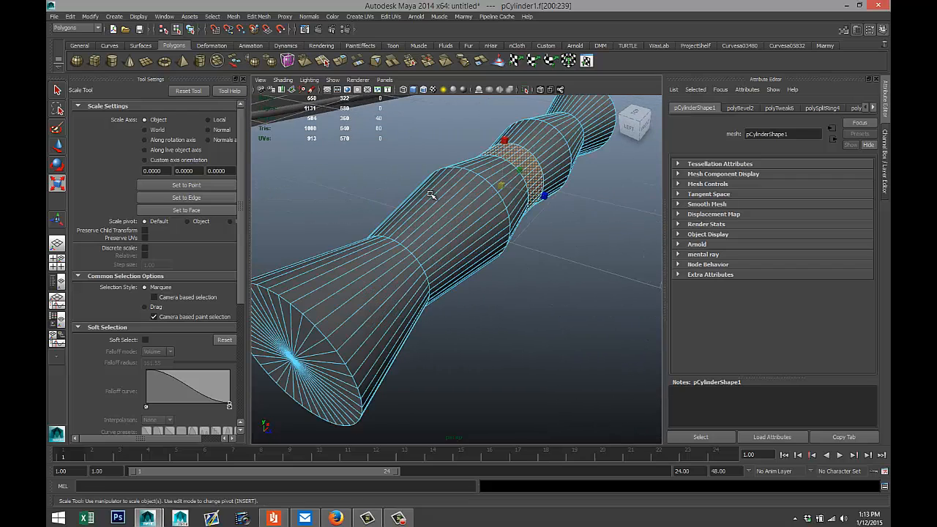
pyautogui.click(442, 281)
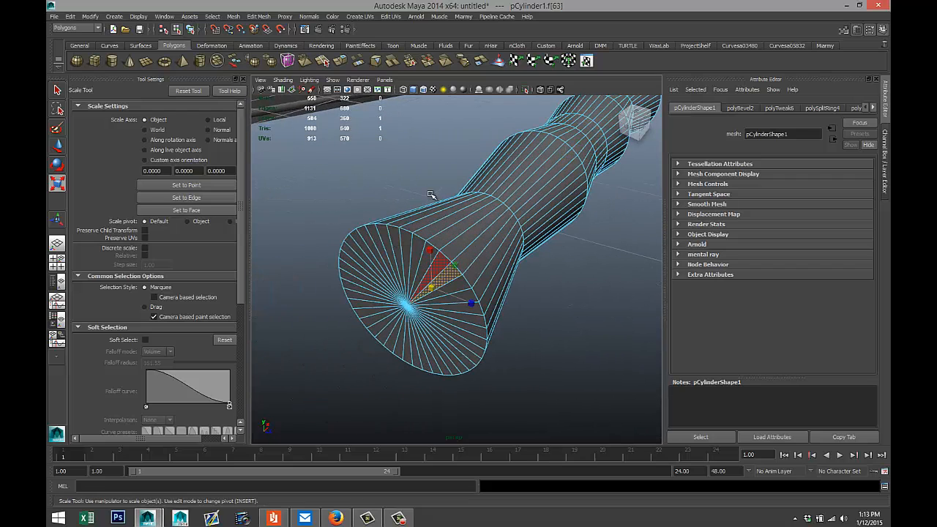
pyautogui.keyDown('shift'); pyautogui.click(434, 268); pyautogui.keyUp('shift')
pyautogui.scroll(-5, 431, 195)
pyautogui.scroll(4, 431, 195)
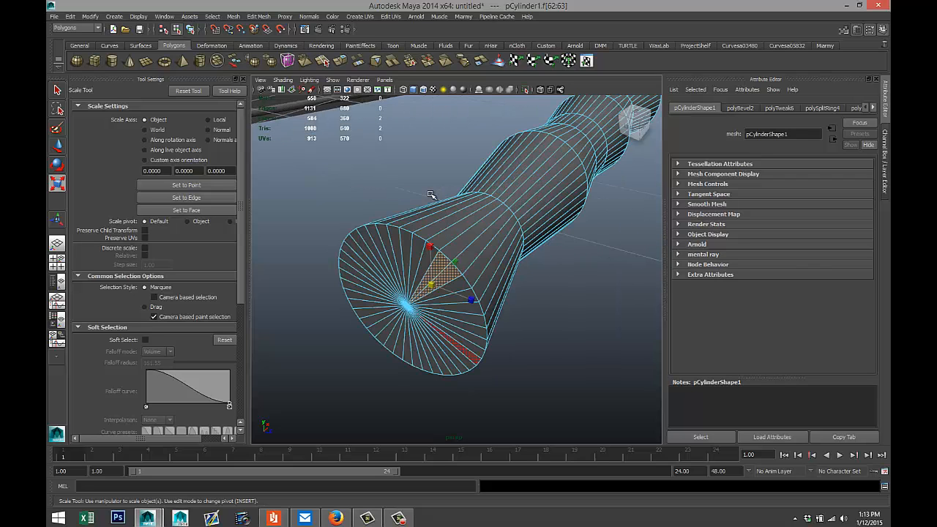
pyautogui.keyDown('alt'); pyautogui.moveTo(432, 195); pyautogui.dragTo(322, 192); pyautogui.keyUp('alt')
pyautogui.scroll(-5, 432, 194)
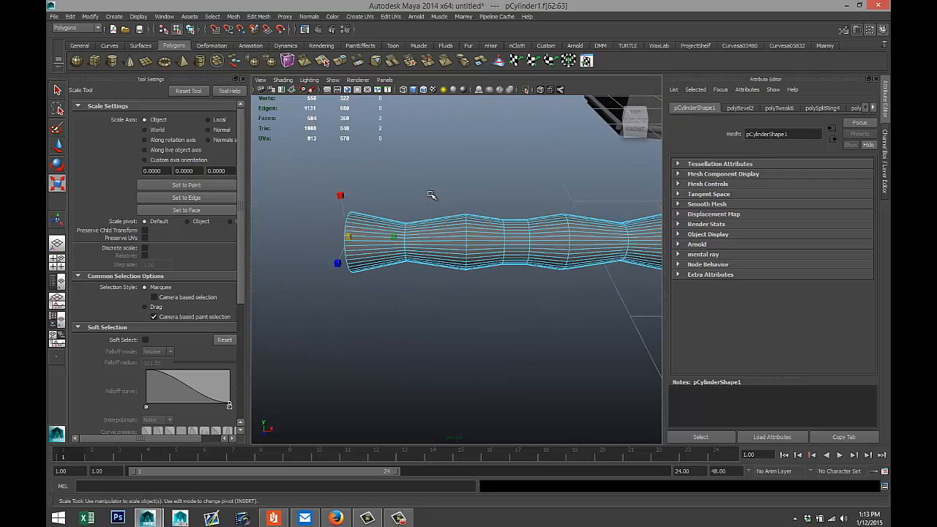
pyautogui.scroll(-5, 432, 195)
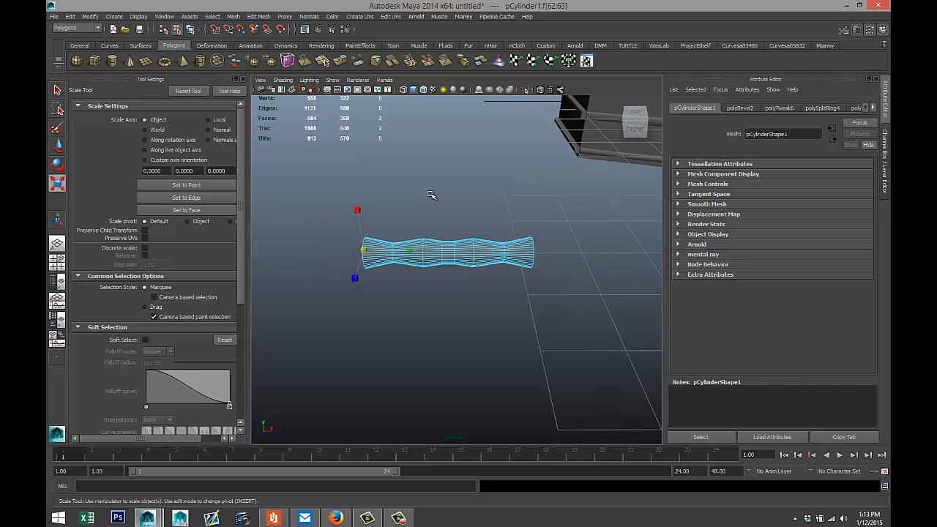
# Create a polygon torus on the grid beside the shaped cylinder with a radius of about 1.33.
pyautogui.click(165, 61)
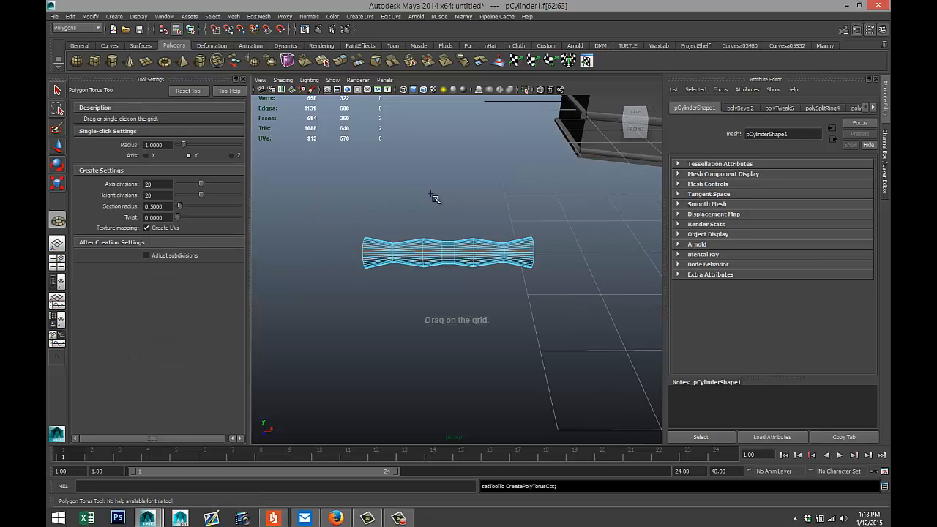
pyautogui.moveTo(520, 341); pyautogui.dragTo(646, 344)
pyautogui.scroll(-5, 432, 195)
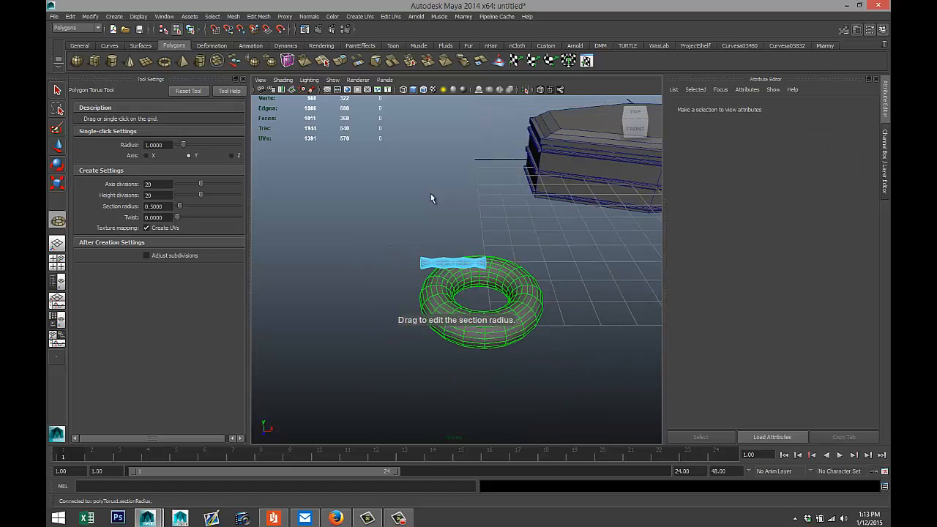
pyautogui.press('r')
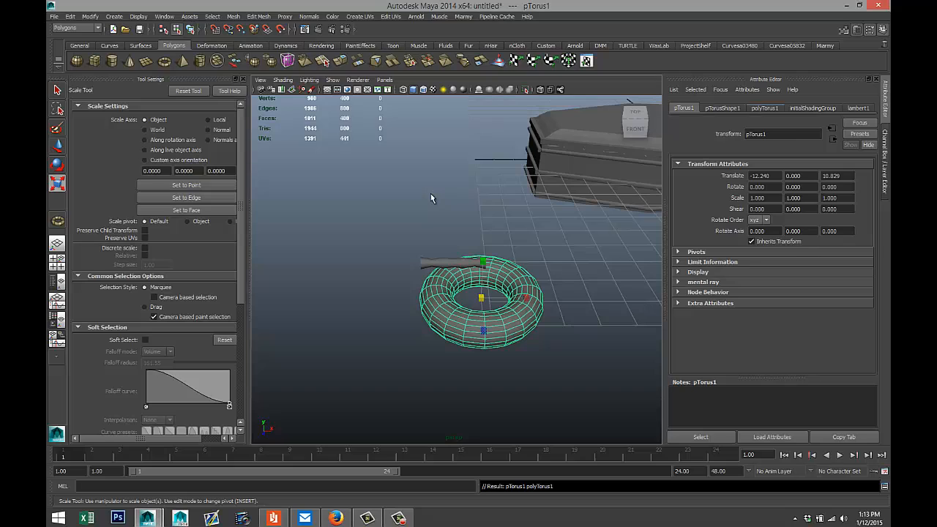
# Set the torus's axis and height subdivisions to 40 and its section radius to 0.1.
pyautogui.doubleClick(754, 214)
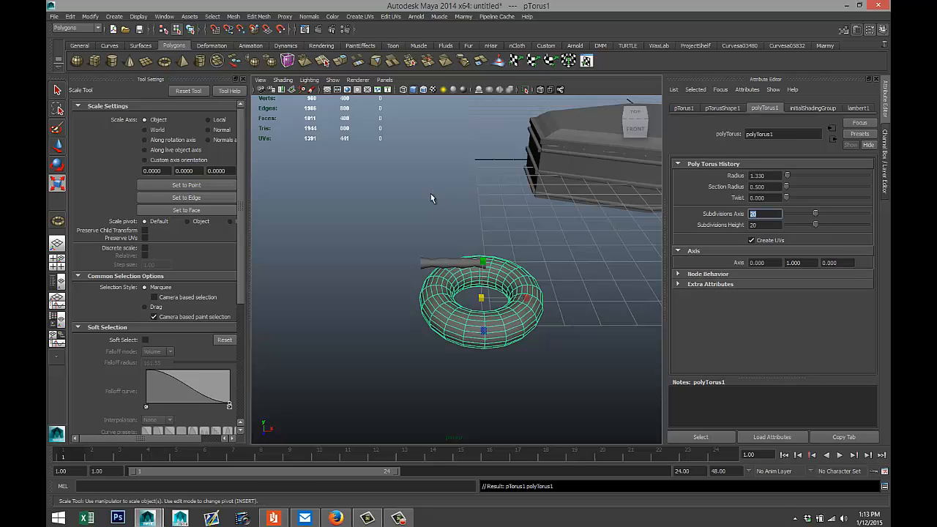
pyautogui.press('Tab')
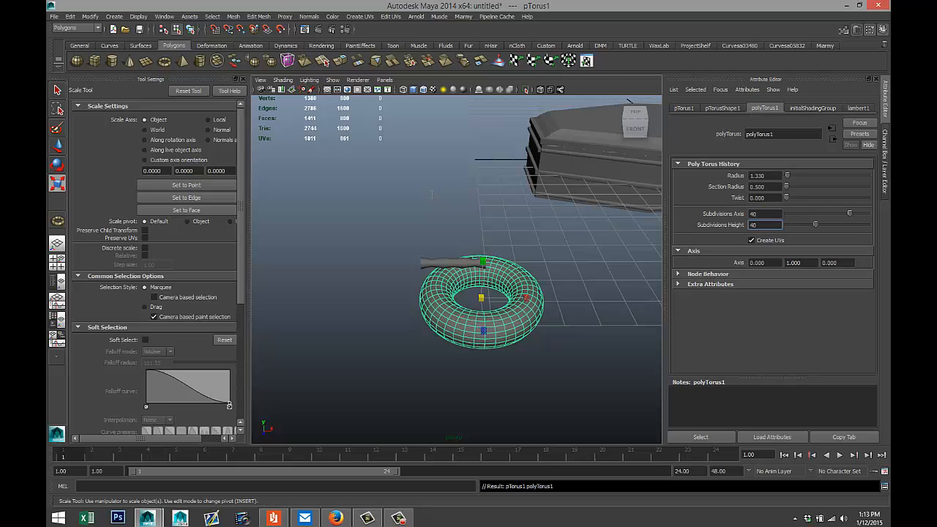
pyautogui.write('40')
pyautogui.press('Tab')
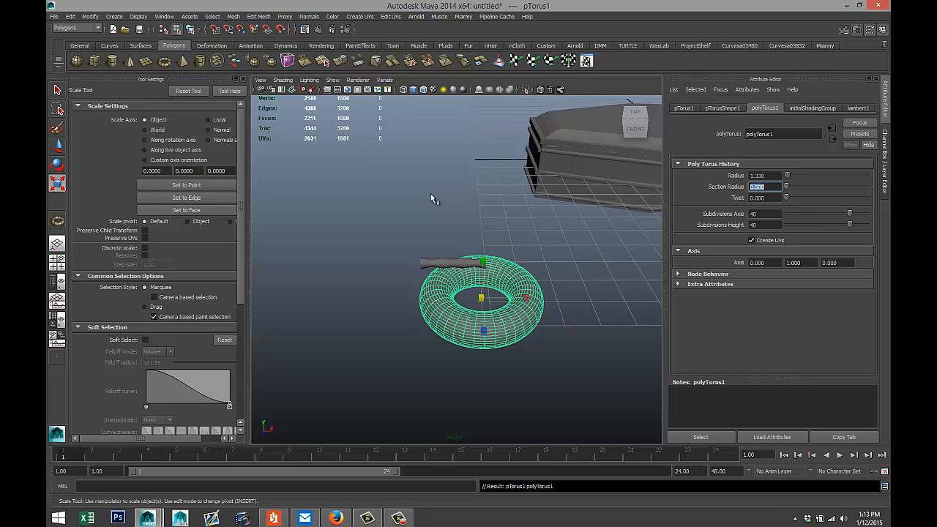
pyautogui.write('0.1')
pyautogui.press('Return')
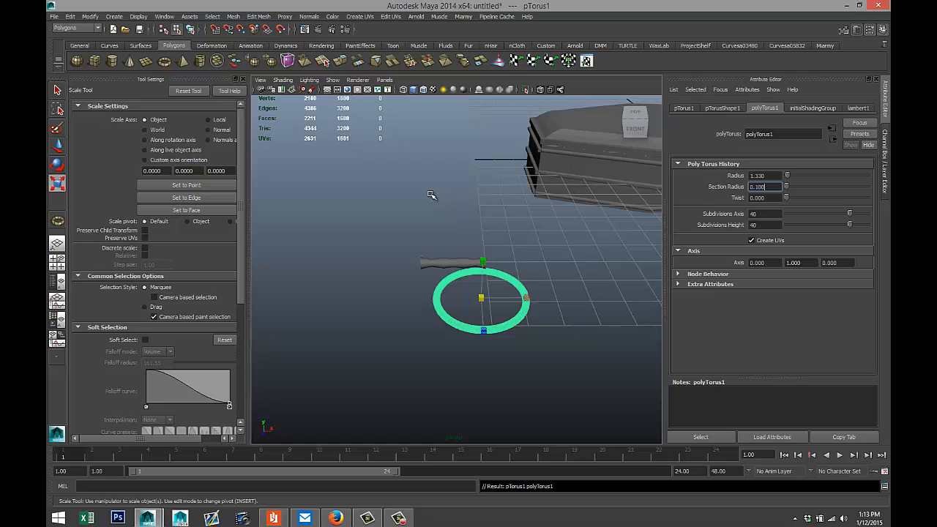
# Select the torus as an object and set its Z rotation to 90 so the ring stands upright.
pyautogui.click(432, 195)
pyautogui.press('e')
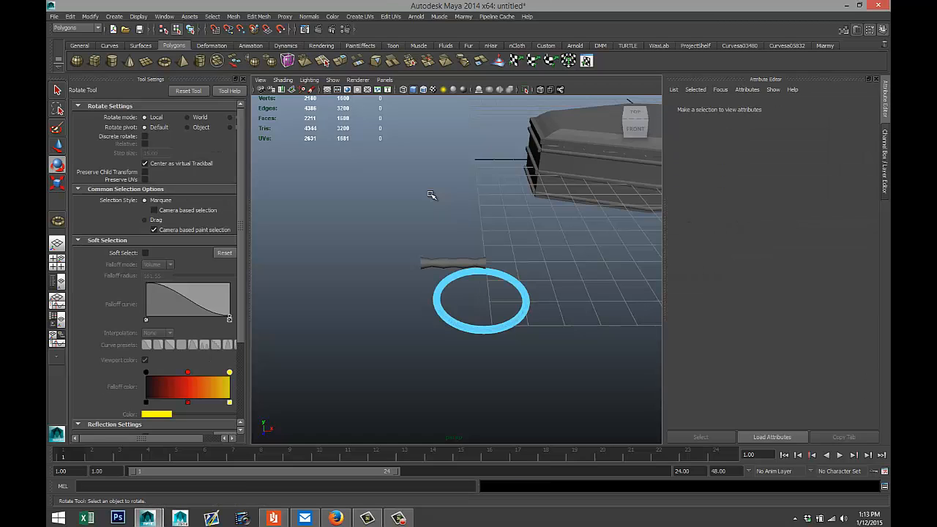
pyautogui.moveTo(501, 290); pyautogui.dragTo(544, 275, button='right')
pyautogui.click(516, 279)
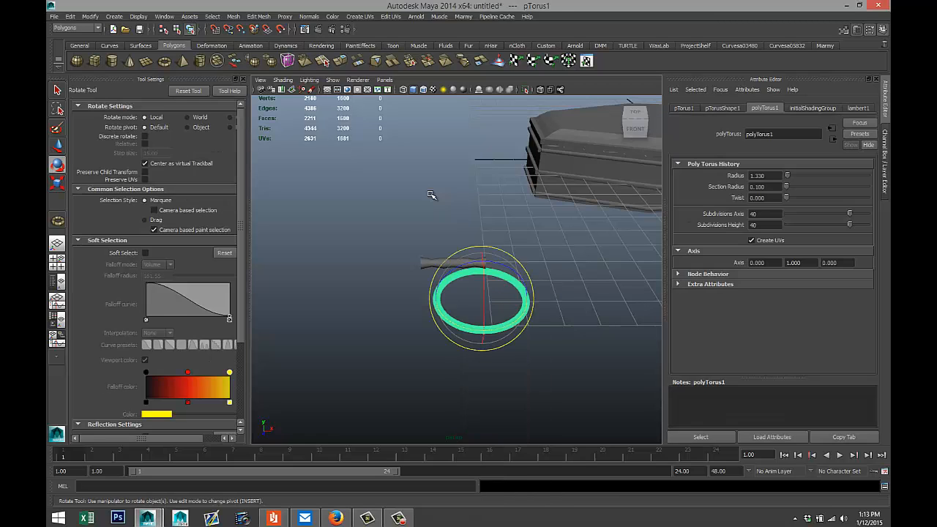
pyautogui.moveTo(460, 267); pyautogui.dragTo(443, 313)
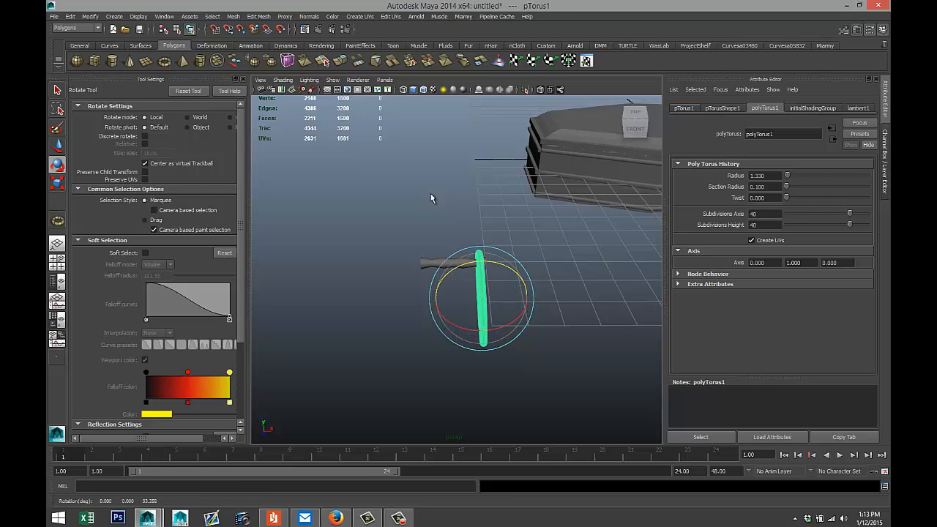
pyautogui.moveTo(841, 188); pyautogui.dragTo(834, 187)
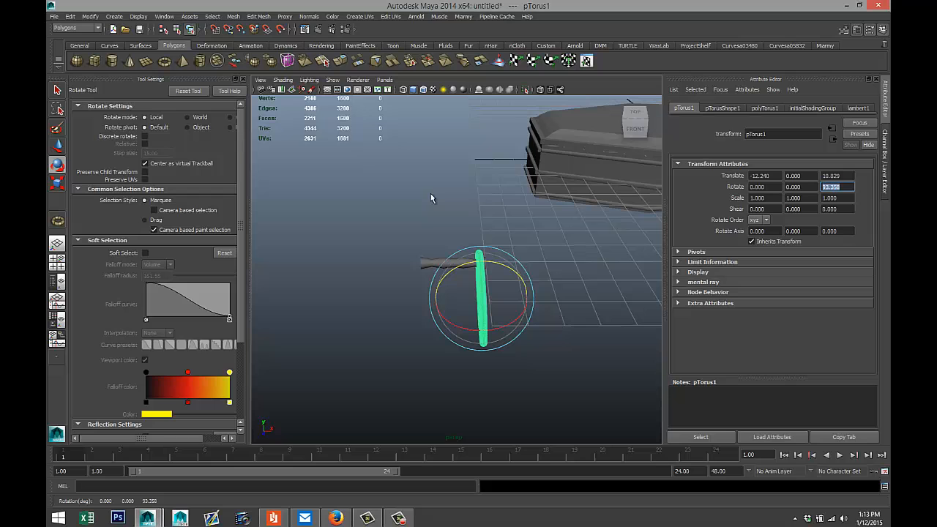
pyautogui.write('90')
pyautogui.press('Return')
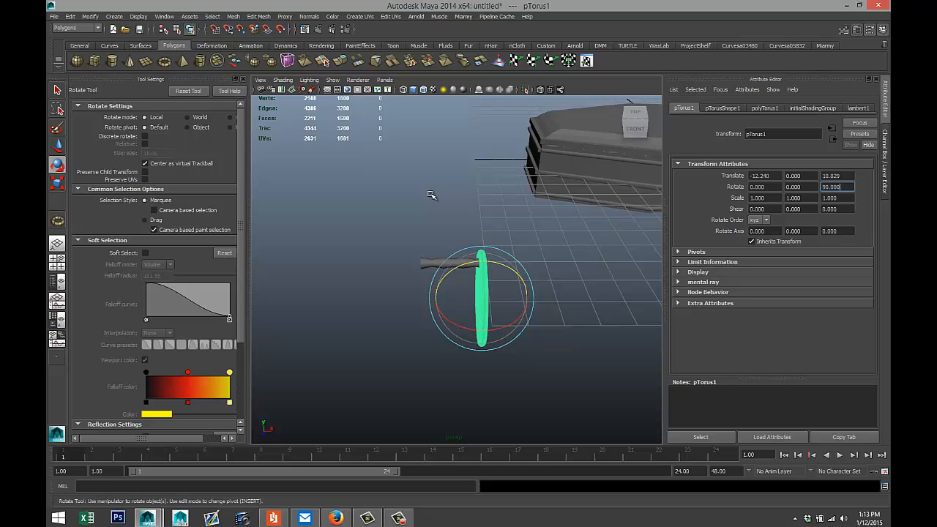
# Scale the torus down uniformly to about 0.139 so it roughly matches the shaped cylinder's thickness.
pyautogui.keyDown('alt'); pyautogui.moveTo(431, 195); pyautogui.dragTo(370, 187); pyautogui.keyUp('alt')
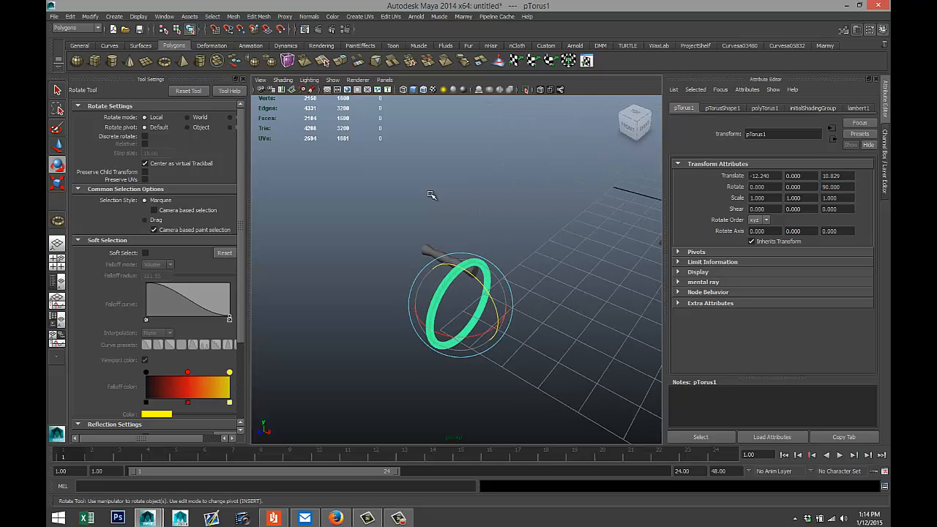
pyautogui.press('r')
pyautogui.moveTo(432, 195); pyautogui.dragTo(385, 195, button='middle')
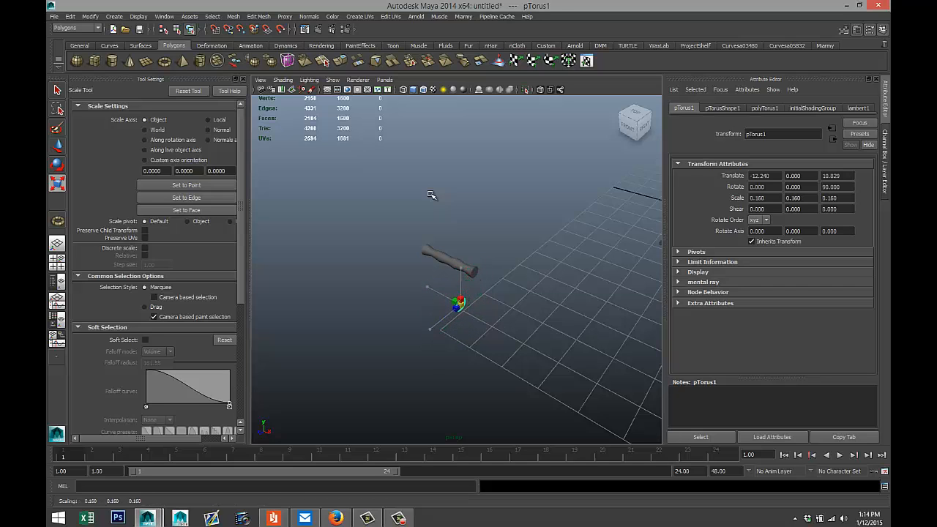
# In the front view, move the torus onto the cylinder end nearest the coffin, at about X -12.125 and Y 0.944.
pyautogui.press('space')
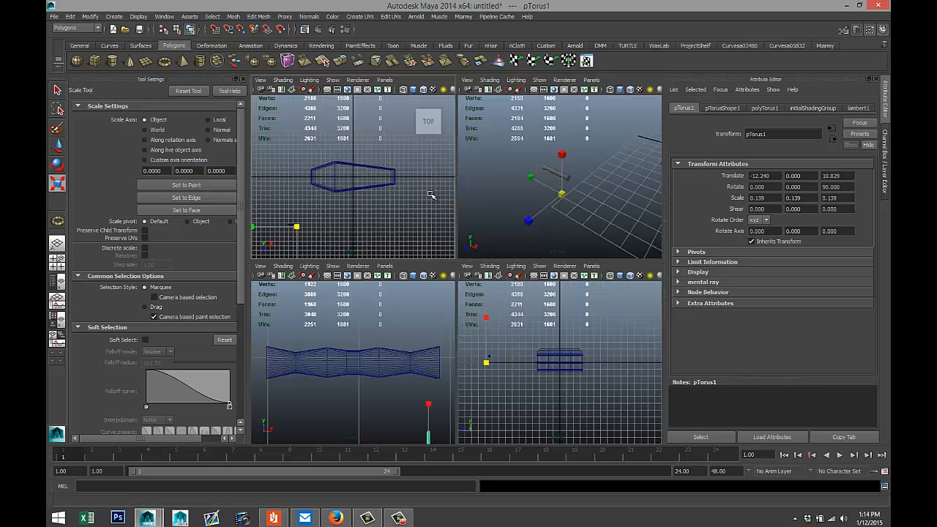
pyautogui.press('space')
pyautogui.scroll(-10, 431, 195)
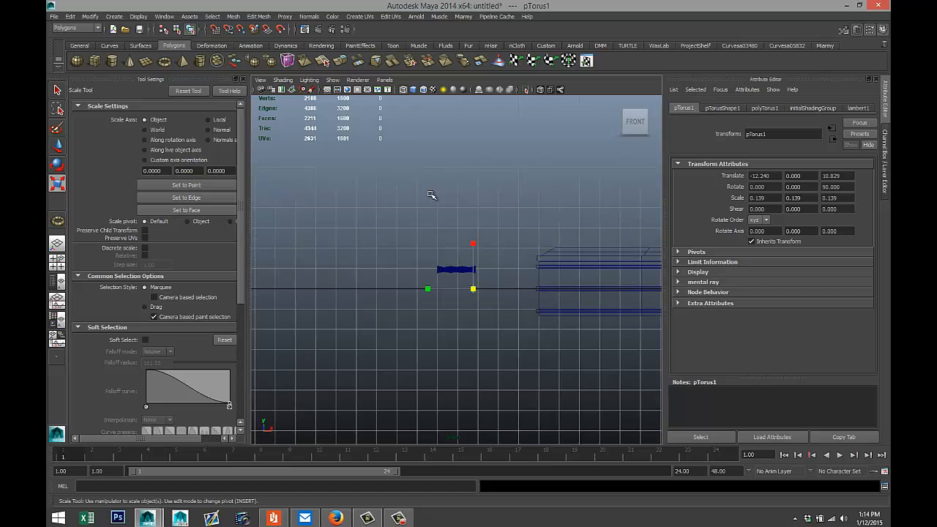
pyautogui.press('w')
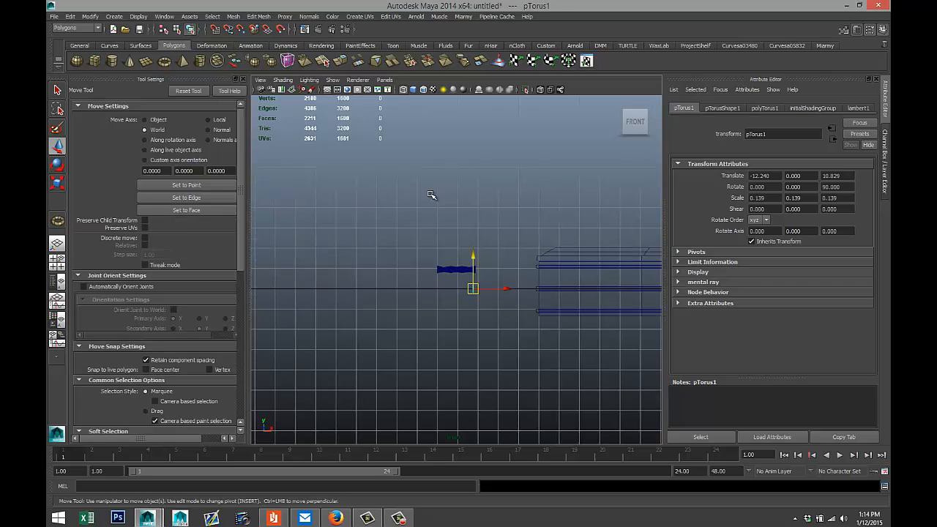
pyautogui.moveTo(473, 256); pyautogui.dragTo(473, 238)
pyautogui.hotkey('ctrl', 'z')
pyautogui.scroll(8, 431, 195)
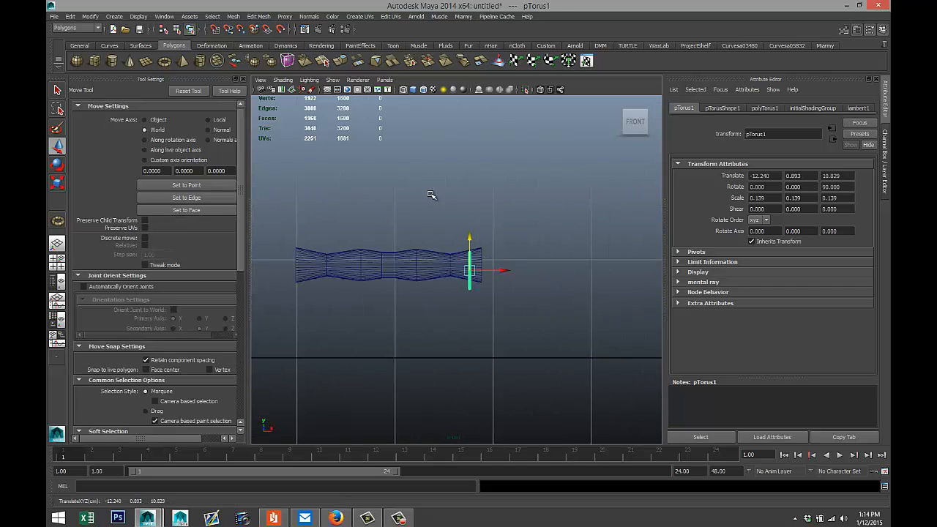
pyautogui.moveTo(456, 234); pyautogui.dragTo(456, 216)
pyautogui.moveTo(487, 251); pyautogui.dragTo(531, 252)
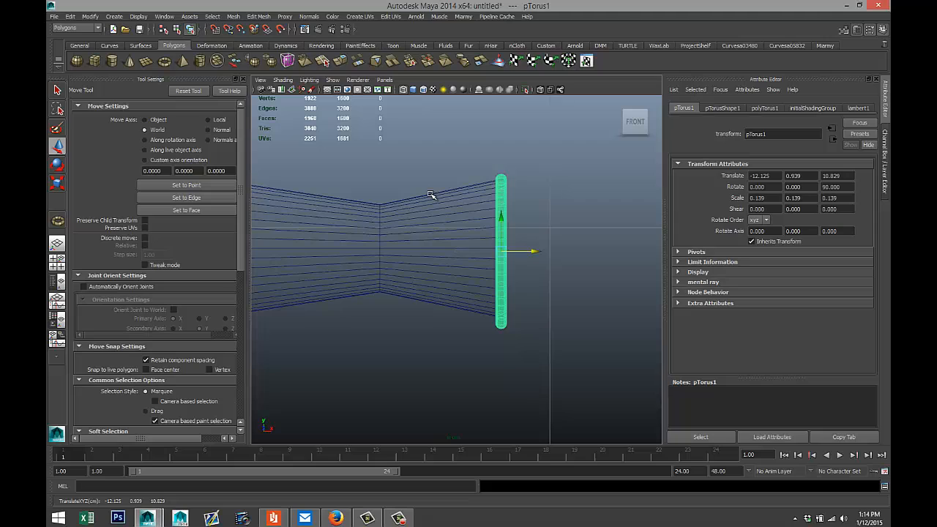
pyautogui.moveTo(501, 217); pyautogui.dragTo(502, 216)
pyautogui.moveTo(430, 195); pyautogui.dragTo(431, 195, button='middle')
pyautogui.scroll(-15, 431, 195)
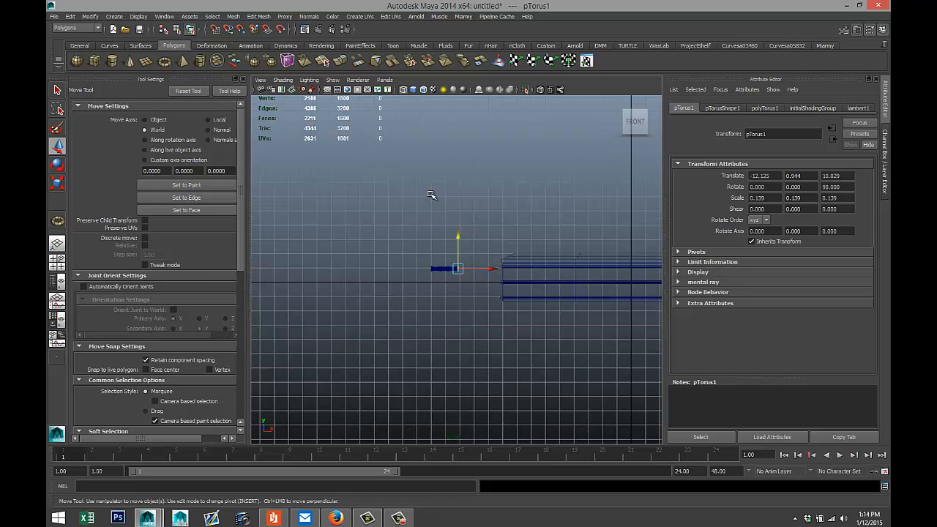
# Duplicate the torus and move the copy along X to the cylinder's opposite end, at about X -14.006, and return to the perspective view.
pyautogui.hotkey('ctrl', 'd')
pyautogui.scroll(5, 431, 195)
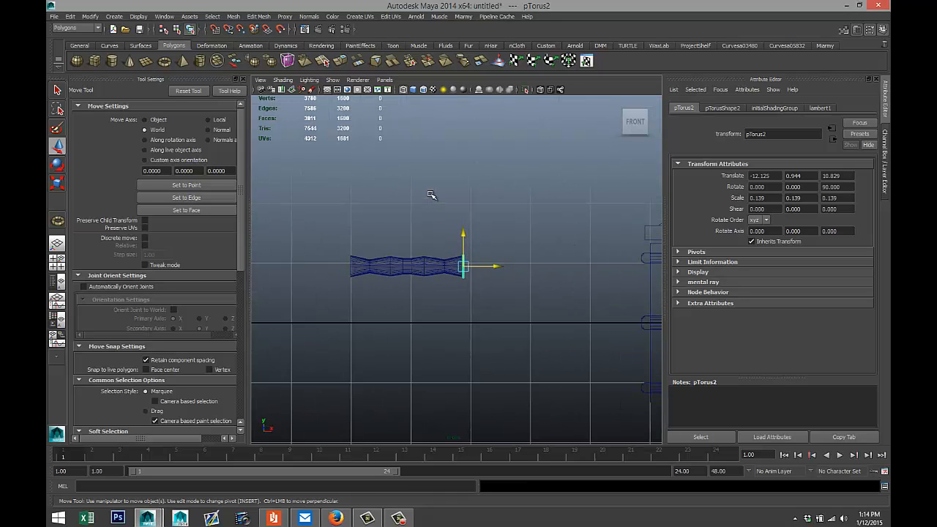
pyautogui.moveTo(430, 195); pyautogui.dragTo(318, 195, button='middle')
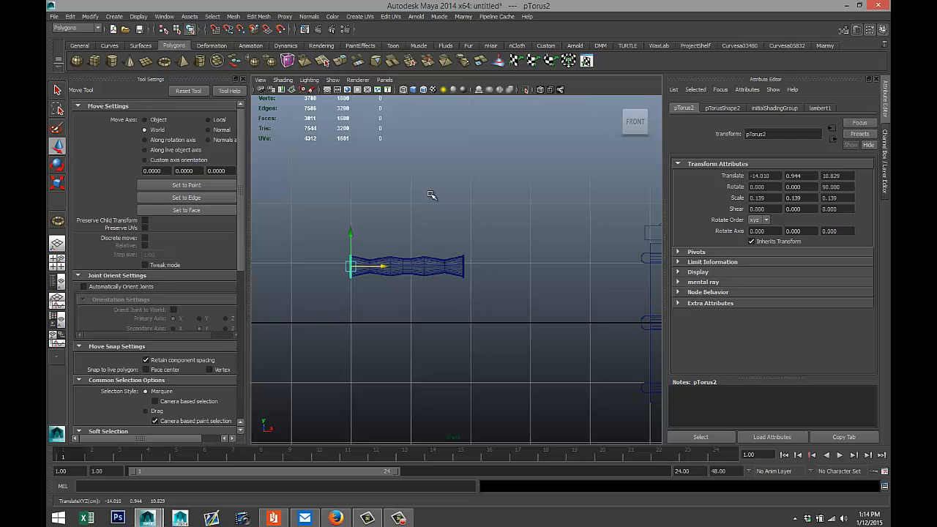
pyautogui.press('f')
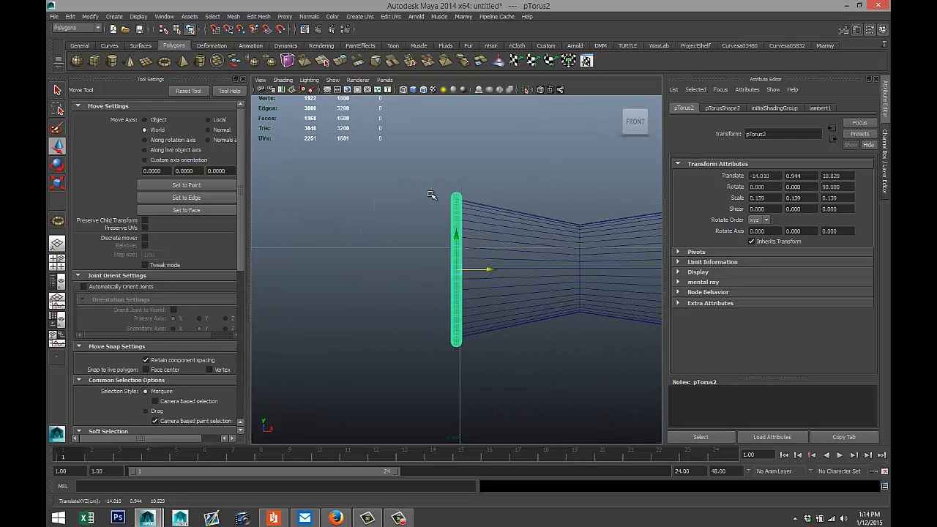
pyautogui.moveTo(431, 194)
pyautogui.mouseDown(button='middle')
pyautogui.moveTo(446, 195)
pyautogui.moveTo(431, 195)
pyautogui.mouseUp(button='middle')
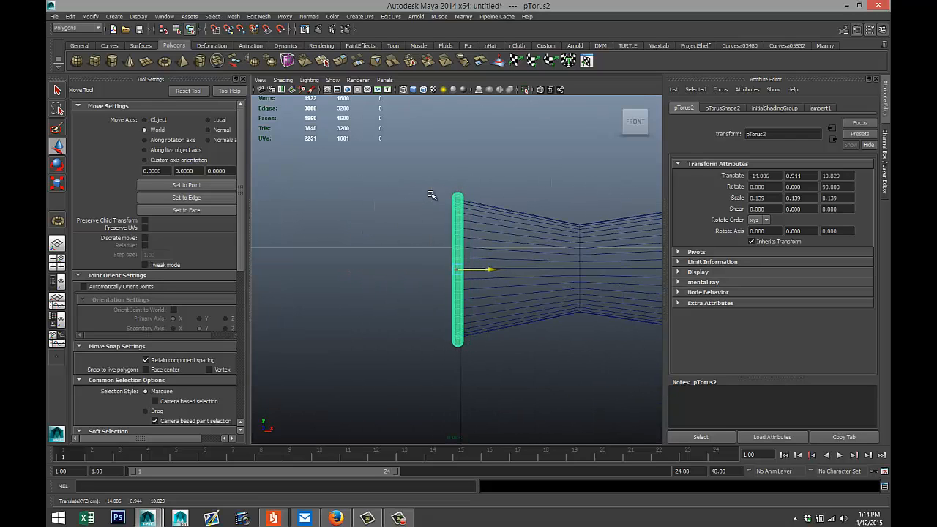
pyautogui.scroll(-3, 432, 195)
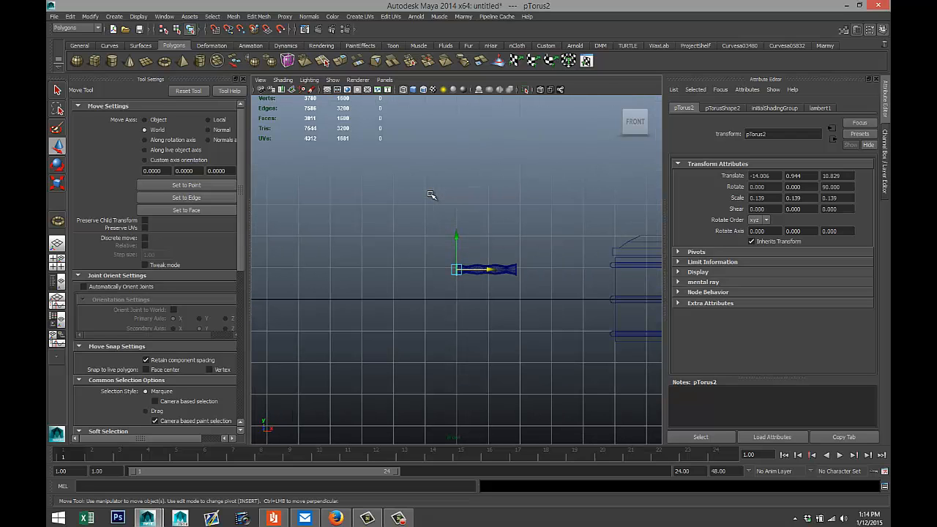
pyautogui.keyDown('alt'); pyautogui.moveTo(430, 195); pyautogui.dragTo(340, 204, button='middle'); pyautogui.keyUp('alt')
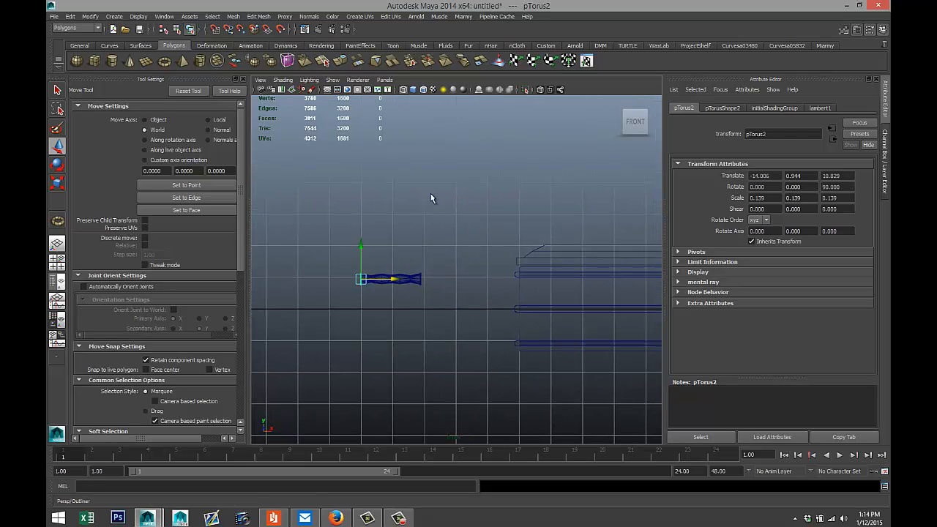
pyautogui.press('space')
pyautogui.press('space')
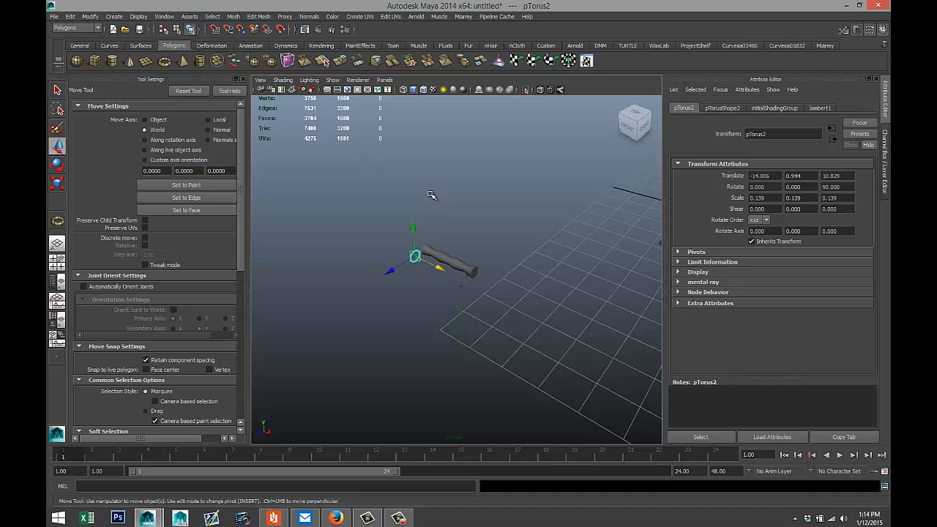
# Select both torus rings and move them together along Z onto the shaped cylinder, to about Z 10.355.
pyautogui.scroll(2, 431, 195)
pyautogui.hotkey('ctrl', 'z')
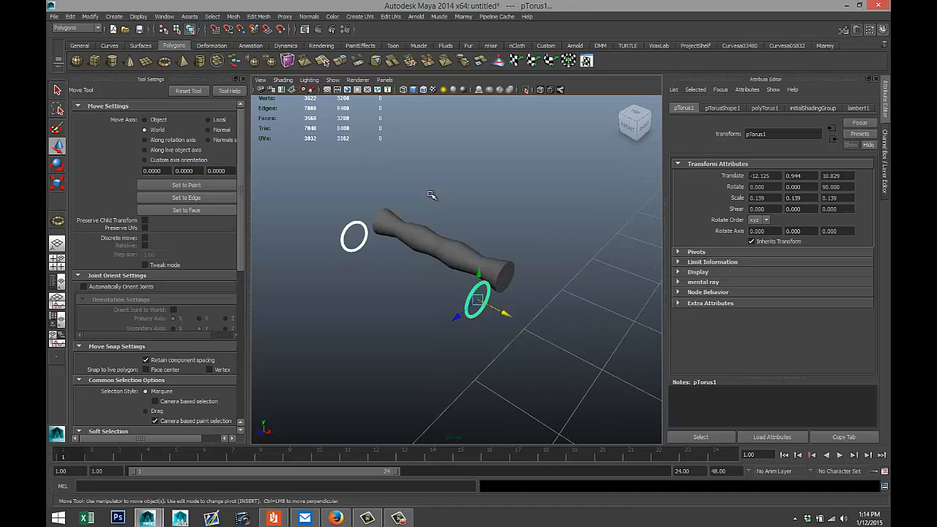
pyautogui.keyDown('alt'); pyautogui.moveTo(431, 195); pyautogui.dragTo(351, 190); pyautogui.keyUp('alt')
pyautogui.moveTo(375, 301); pyautogui.dragTo(424, 294)
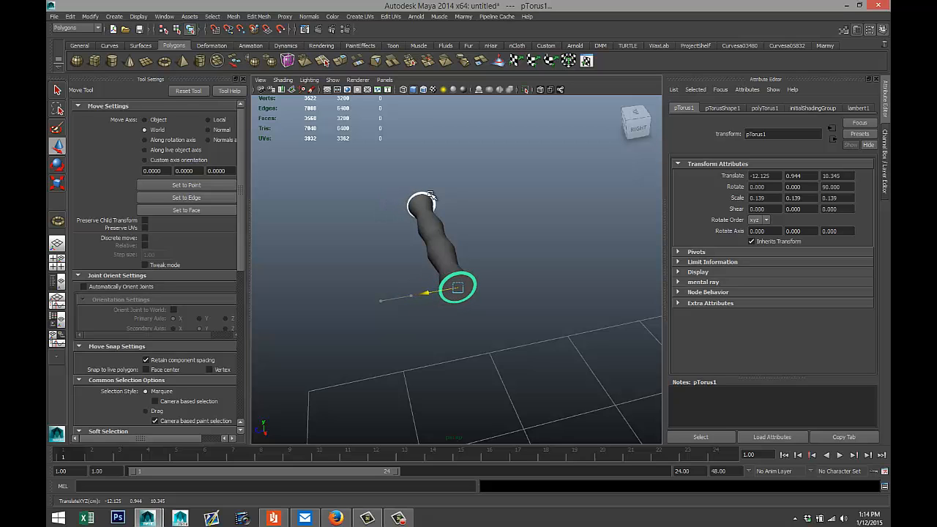
# In the right view, centre both rings on the cylinder at about Y 0.948 and Z 10.359, and return to the perspective view.
pyautogui.press('space')
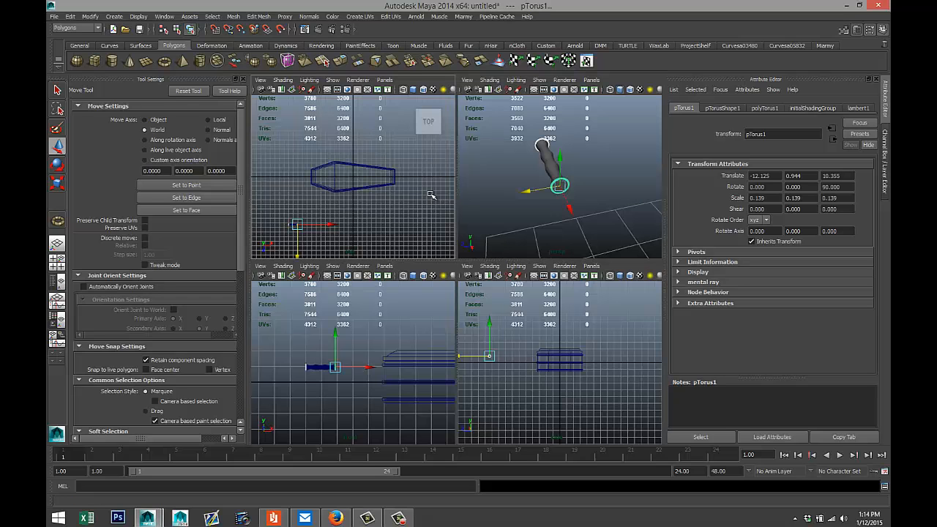
pyautogui.press('space')
pyautogui.press('f')
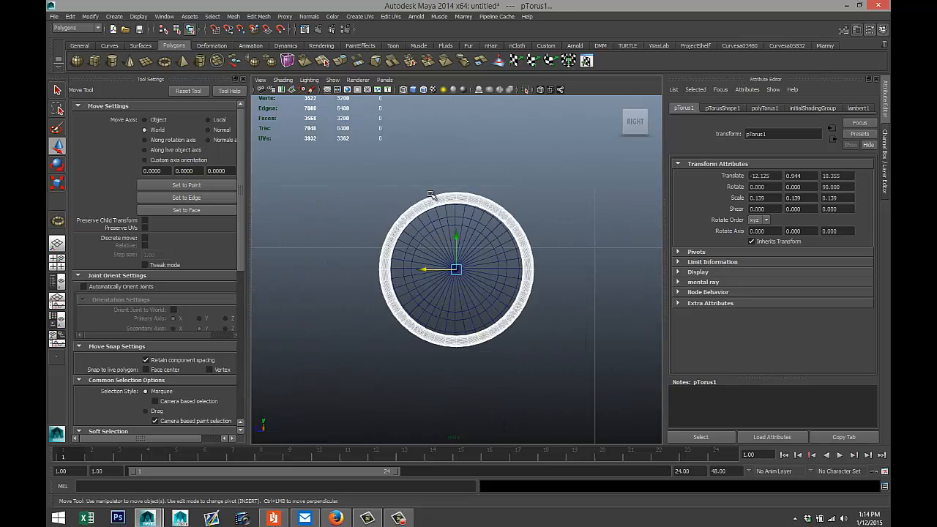
pyautogui.press('f')
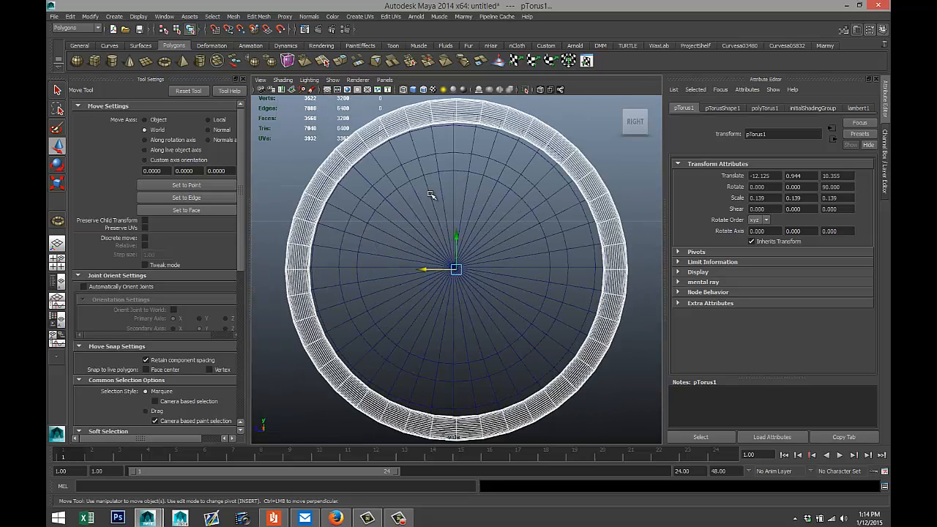
pyautogui.moveTo(431, 194); pyautogui.dragTo(432, 195, button='middle')
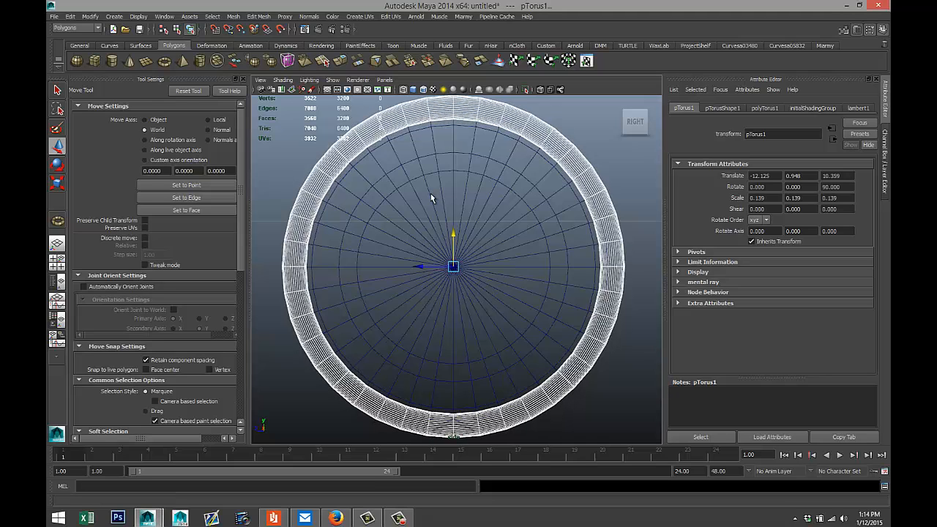
pyautogui.press('space')
pyautogui.press('space')
pyautogui.scroll(-2, 431, 195)
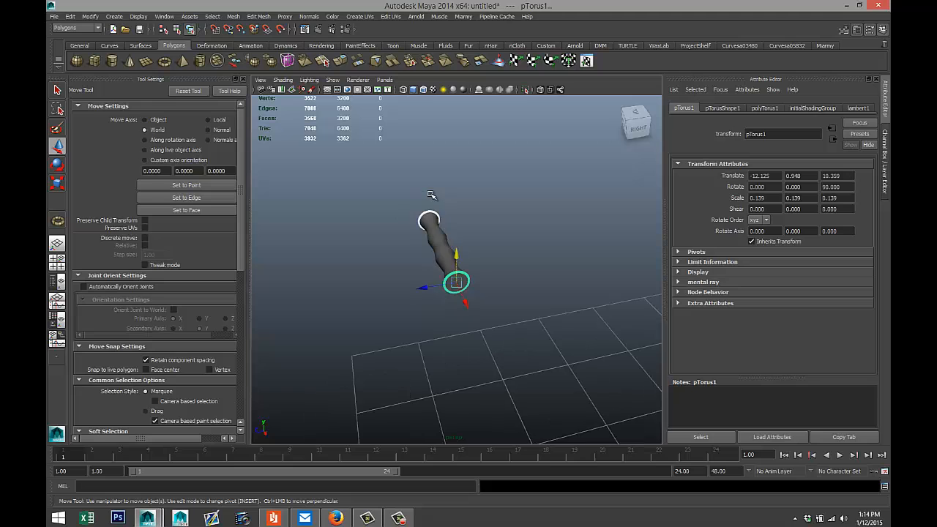
# Select the shaped cylinder with both torus rings and combine them into a single mesh.
pyautogui.keyDown('alt'); pyautogui.moveTo(431, 194); pyautogui.dragTo(432, 195); pyautogui.keyUp('alt')
pyautogui.moveTo(336, 197); pyautogui.dragTo(575, 381)
pyautogui.hotkey('ctrl', 'd')
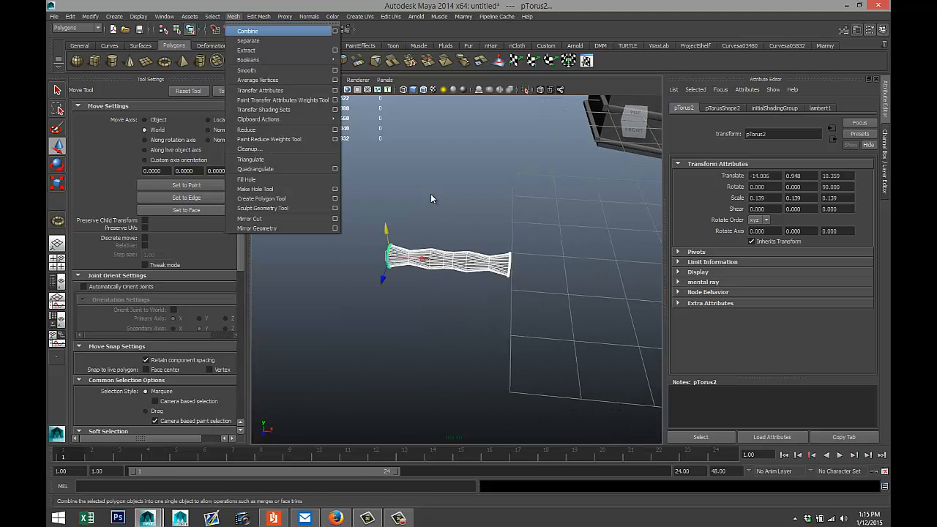
pyautogui.click(246, 31)
# Create a thin upright polygon cylinder in front of the handle, about 0.065 in radius and 0.662 high.
pyautogui.scroll(3, 430, 195)
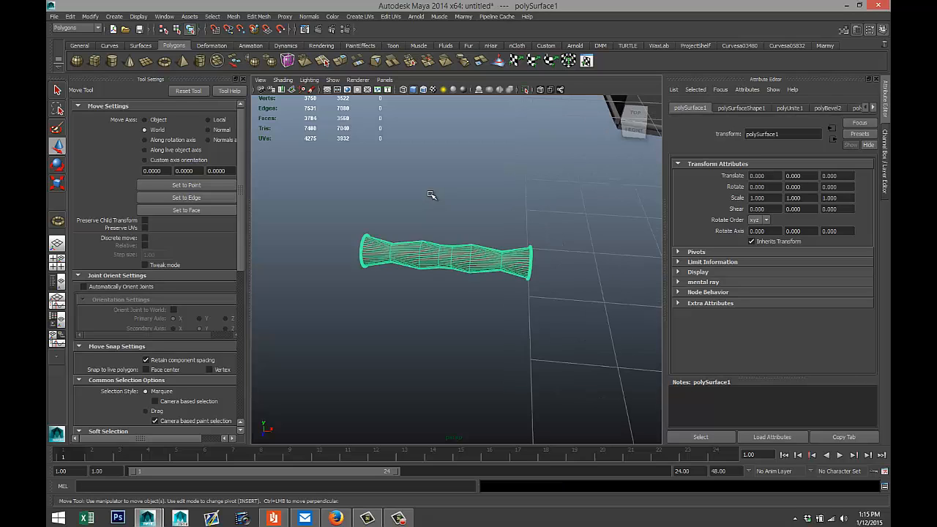
pyautogui.keyDown('alt'); pyautogui.moveTo(431, 194); pyautogui.dragTo(432, 194); pyautogui.keyUp('alt')
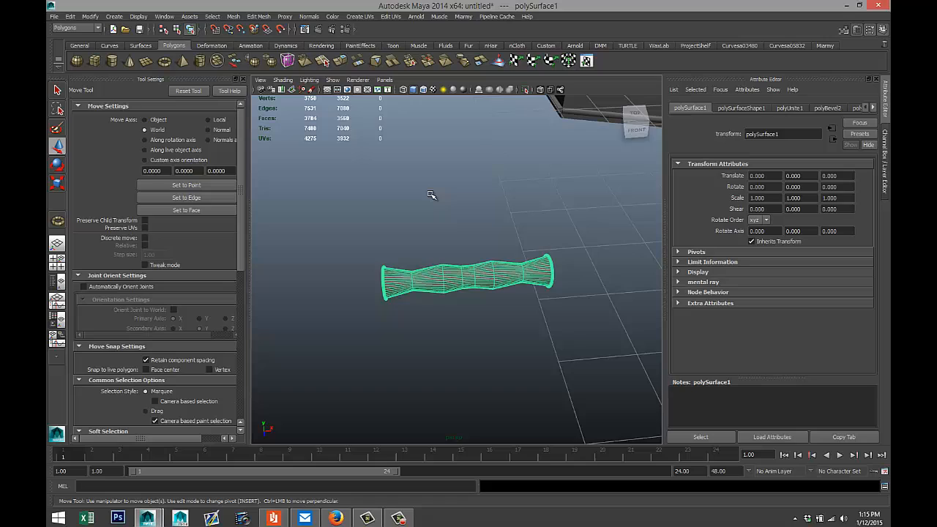
pyautogui.keyDown('alt'); pyautogui.moveTo(432, 195); pyautogui.dragTo(431, 195); pyautogui.keyUp('alt')
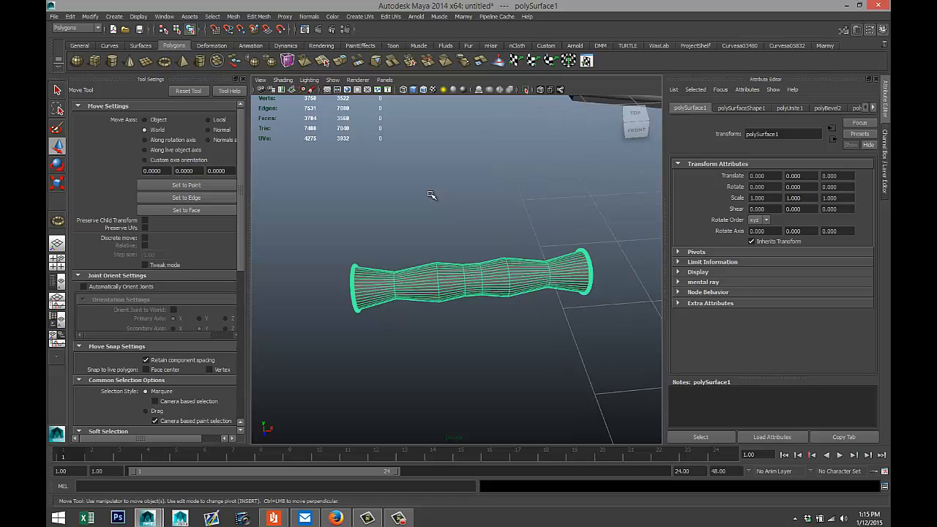
pyautogui.click(112, 60)
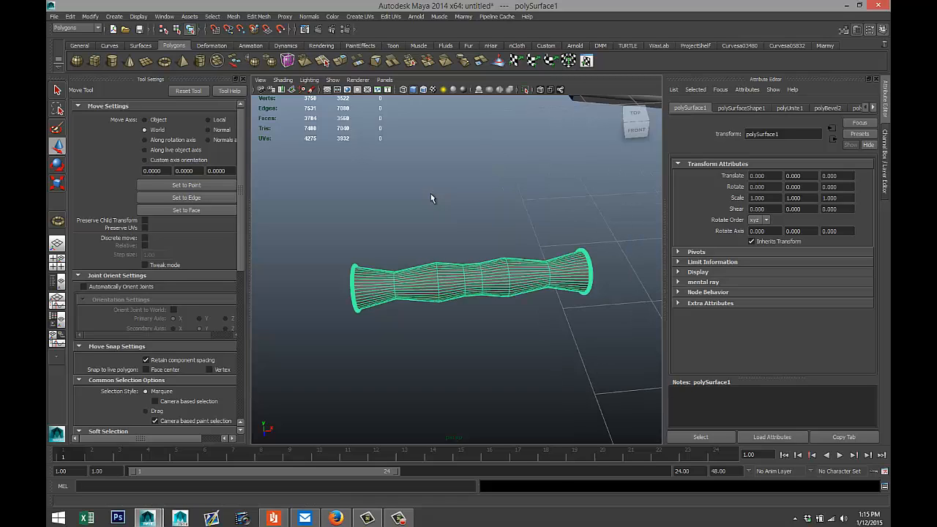
pyautogui.moveTo(466, 393)
pyautogui.mouseDown()
pyautogui.moveTo(475, 392)
pyautogui.moveTo(475, 359)
pyautogui.mouseUp()
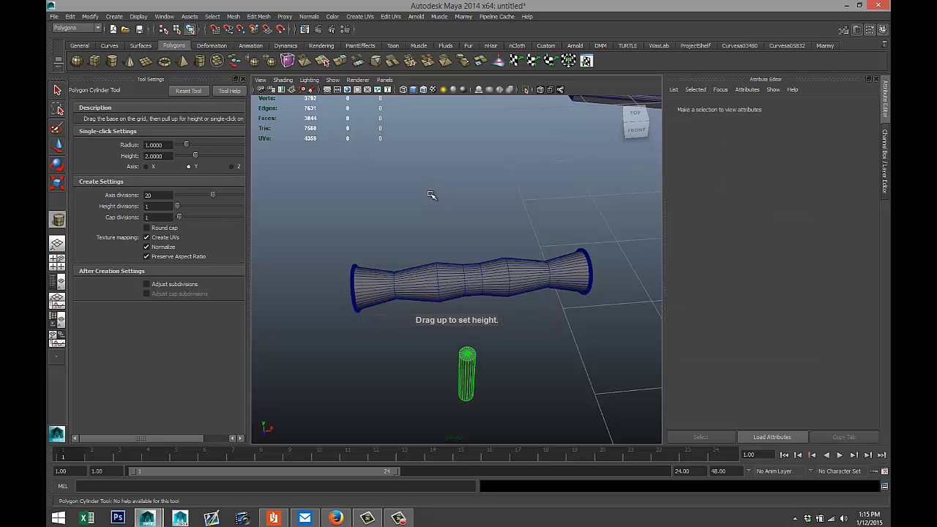
pyautogui.keyDown('alt'); pyautogui.moveTo(432, 194); pyautogui.dragTo(431, 198); pyautogui.keyUp('alt')
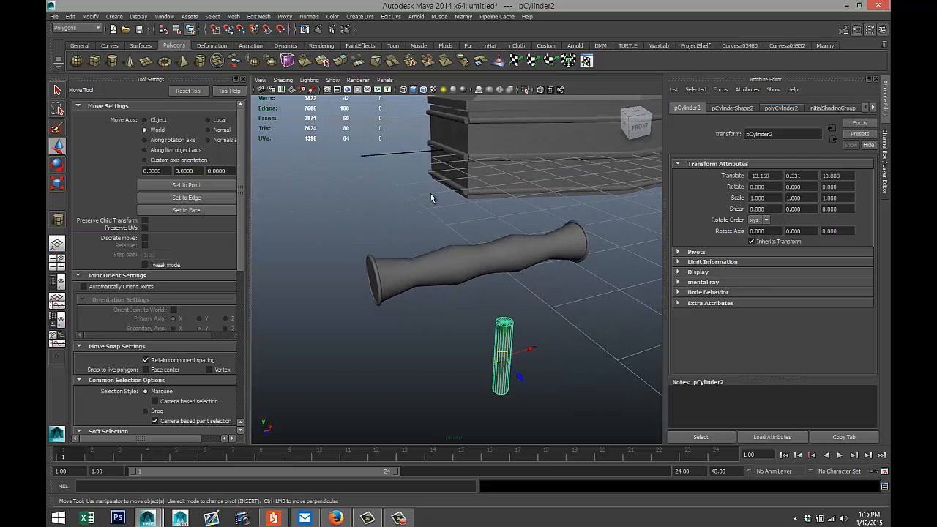
# Set the thin cylinder's axis subdivisions to 40.
pyautogui.click(781, 108)
pyautogui.moveTo(764, 203); pyautogui.dragTo(738, 203)
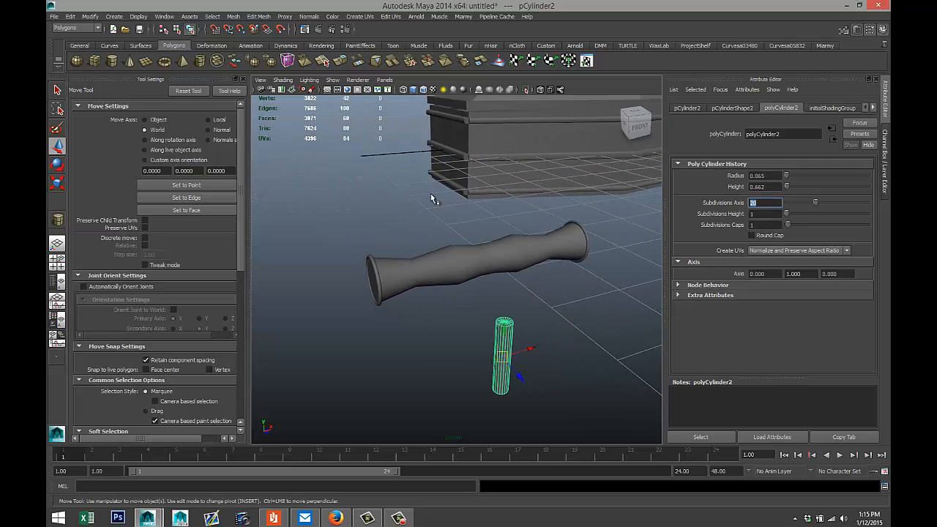
pyautogui.write('40')
pyautogui.press('Return')
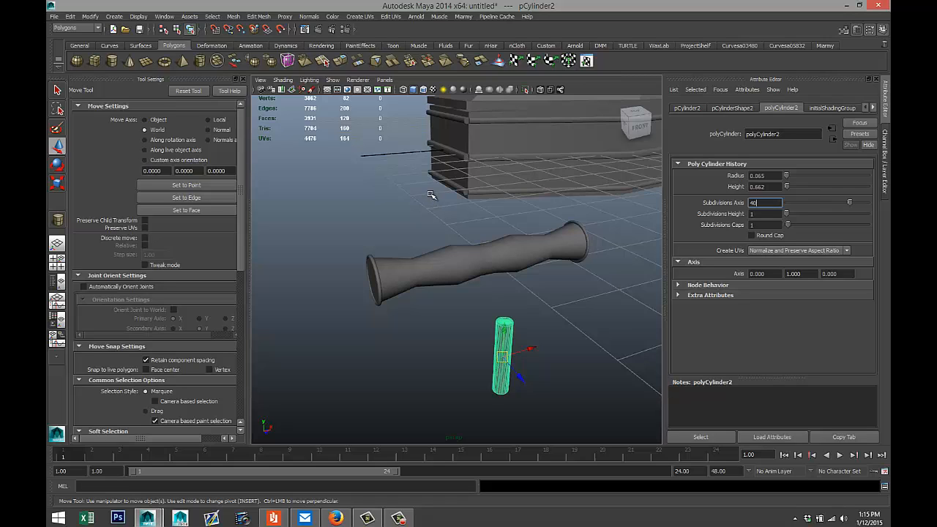
# Move the thin cylinder to the handle's neck farthest from the coffin and scale it uniformly to about 0.530 in the front view.
pyautogui.moveTo(502, 356)
pyautogui.mouseDown()
pyautogui.moveTo(452, 308)
pyautogui.moveTo(444, 211)
pyautogui.mouseUp()
pyautogui.moveTo(454, 244)
pyautogui.mouseDown()
pyautogui.moveTo(491, 275)
pyautogui.moveTo(435, 268)
pyautogui.mouseUp()
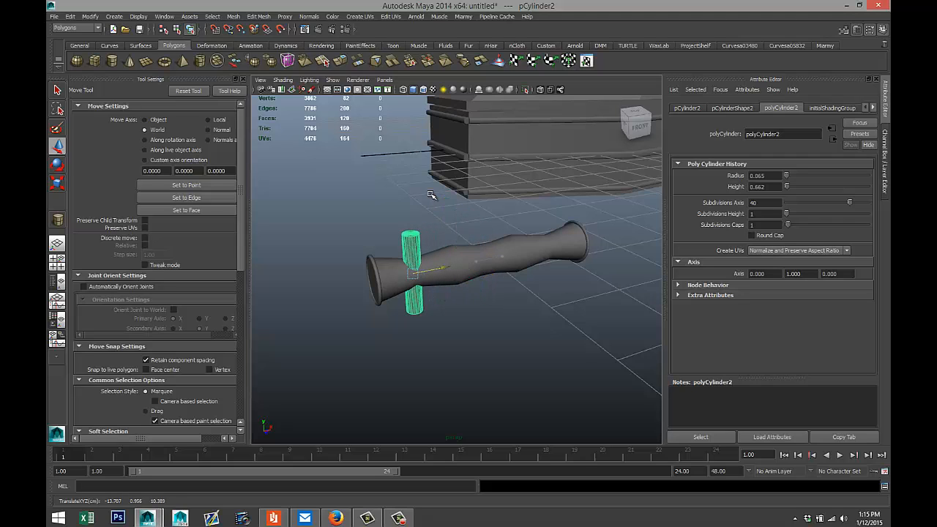
pyautogui.press('space')
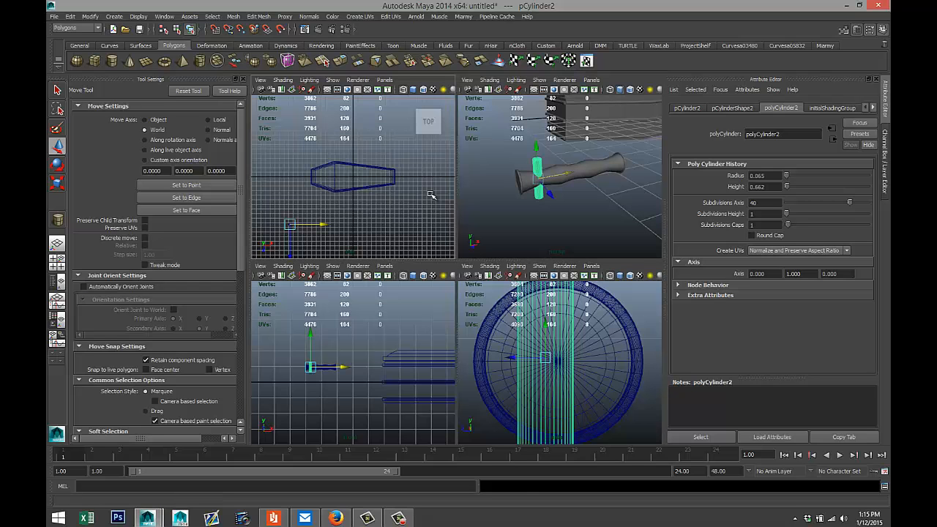
pyautogui.press('space')
pyautogui.press('f')
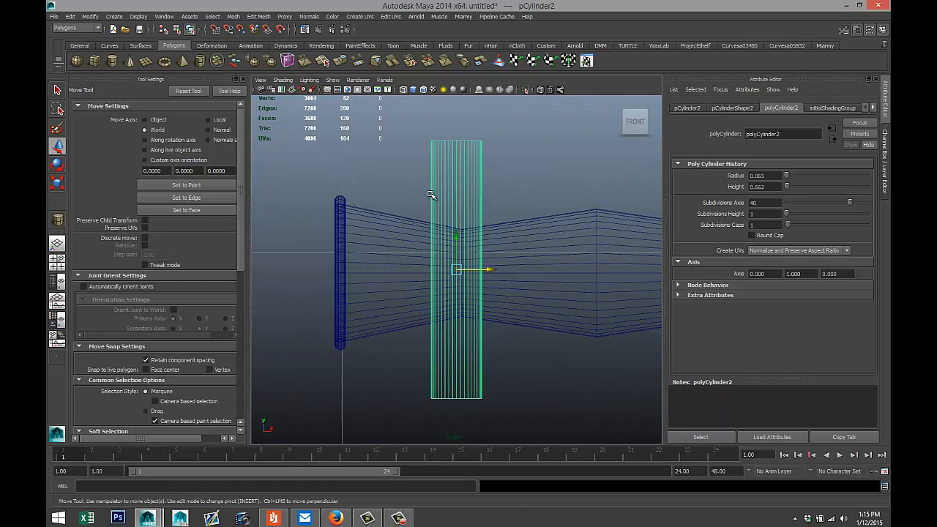
pyautogui.press('r')
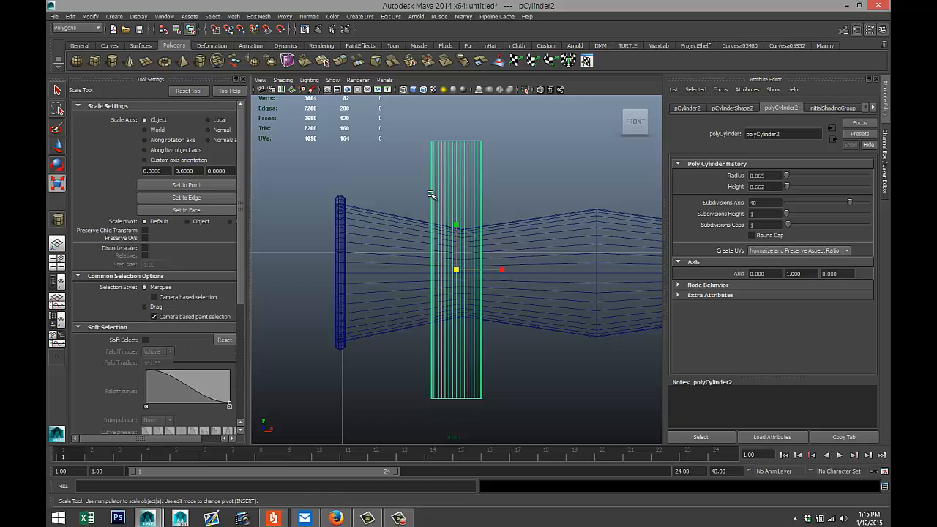
pyautogui.moveTo(456, 270); pyautogui.dragTo(418, 269)
pyautogui.moveTo(430, 195); pyautogui.dragTo(430, 194)
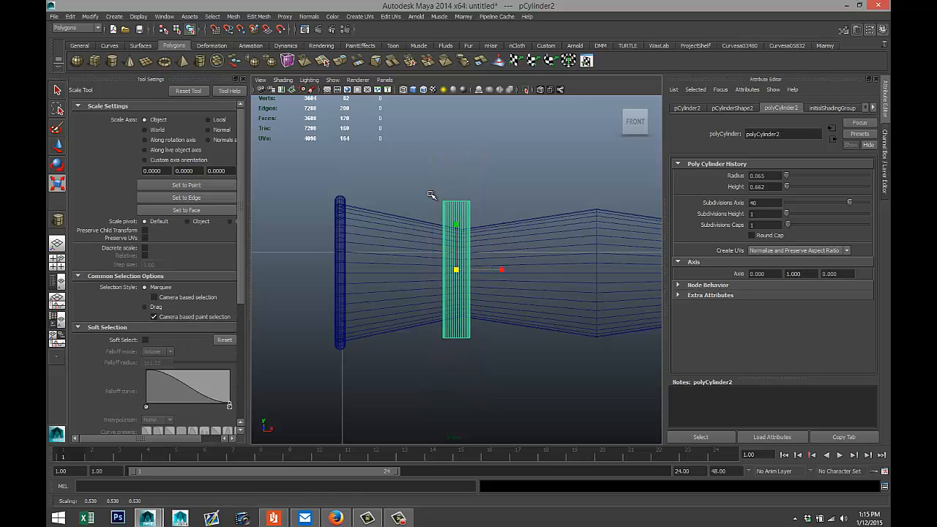
# Centre the thin cylinder on the neck at about X -13.694 and raise it to about Y 1.200.
pyautogui.press('w')
pyautogui.moveTo(491, 269); pyautogui.dragTo(496, 269)
pyautogui.scroll(3, 430, 195)
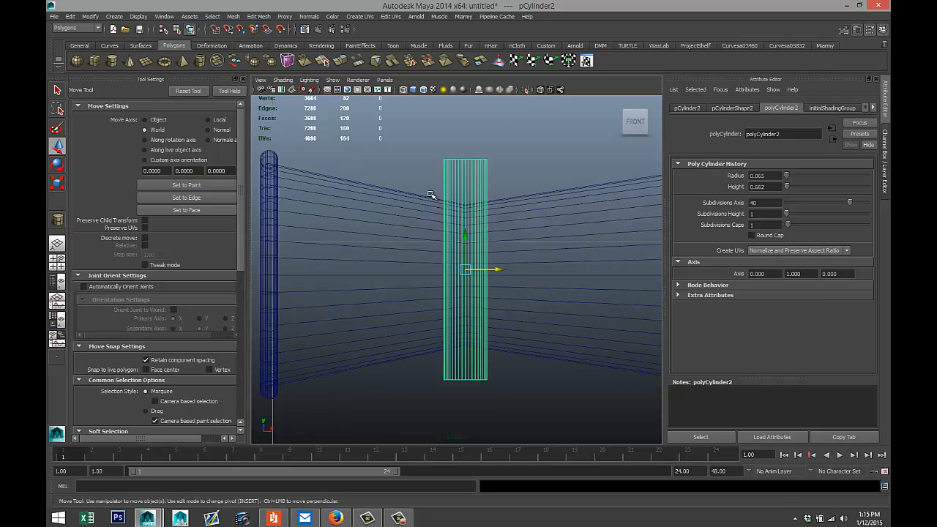
pyautogui.scroll(2, 431, 195)
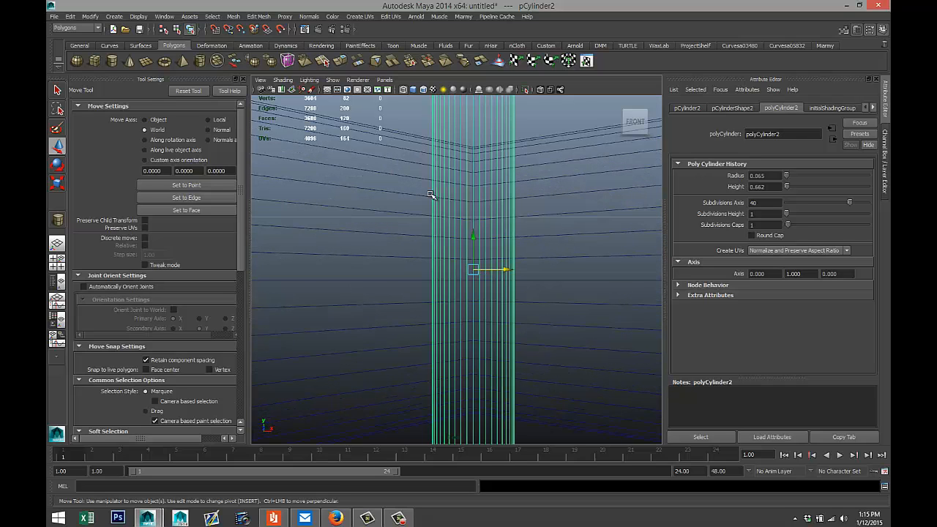
pyautogui.moveTo(507, 269); pyautogui.dragTo(506, 270)
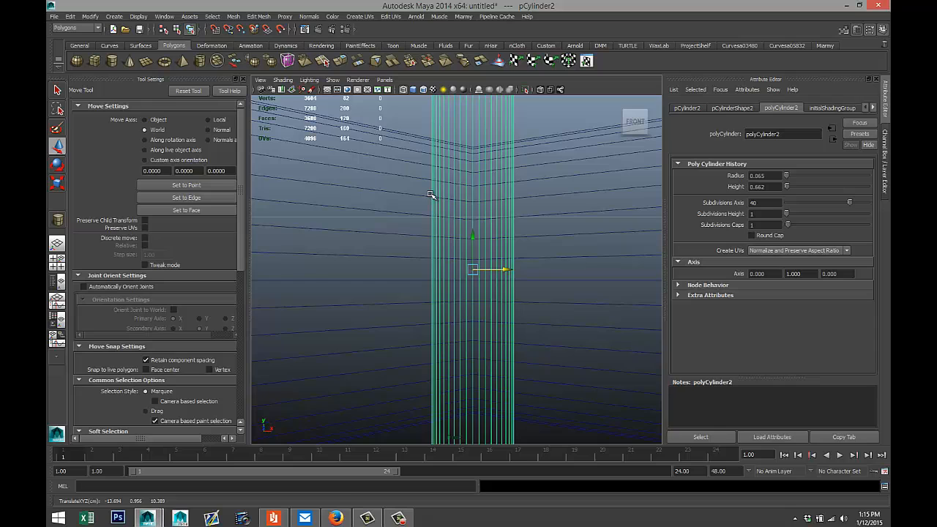
pyautogui.scroll(-5, 430, 195)
pyautogui.scroll(5, 431, 195)
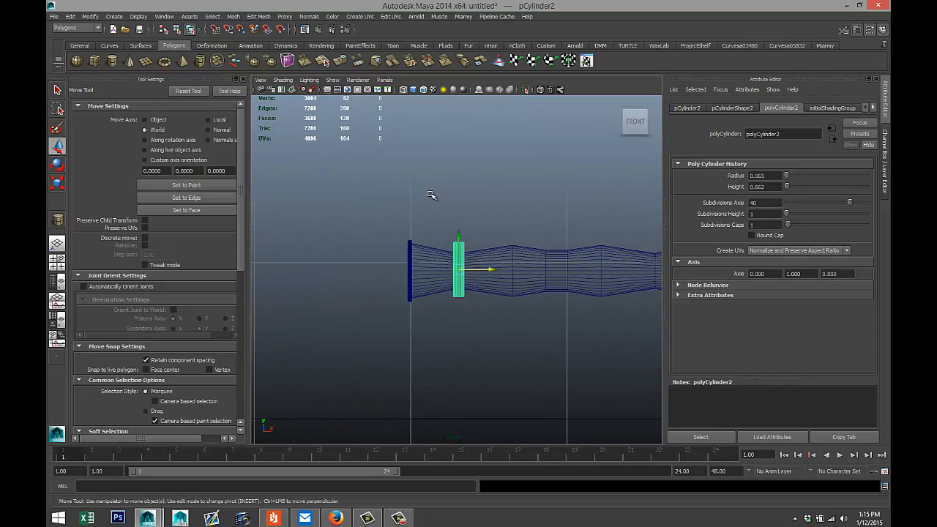
pyautogui.moveTo(459, 237); pyautogui.dragTo(459, 198)
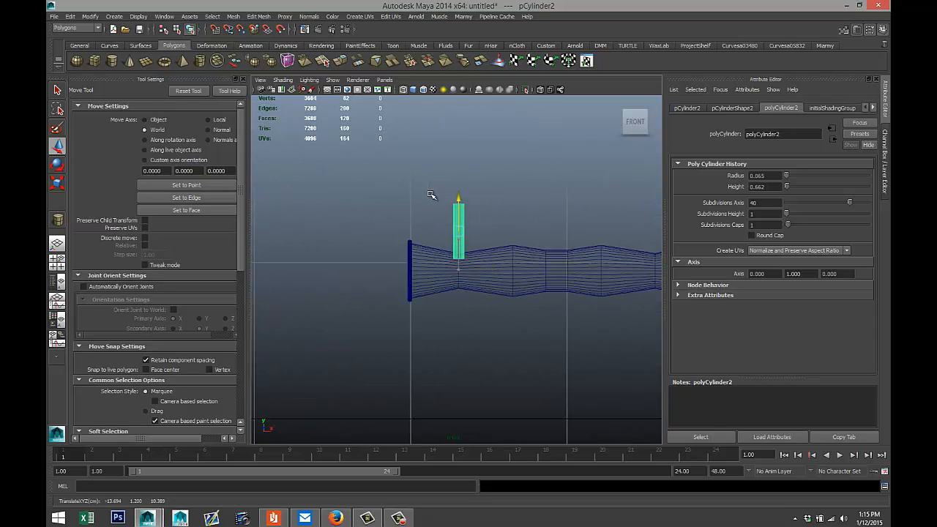
# Lengthen the thin cylinder by moving its top vertices up to about Y 1.640, and reselect it as an object.
pyautogui.scroll(-5, 431, 194)
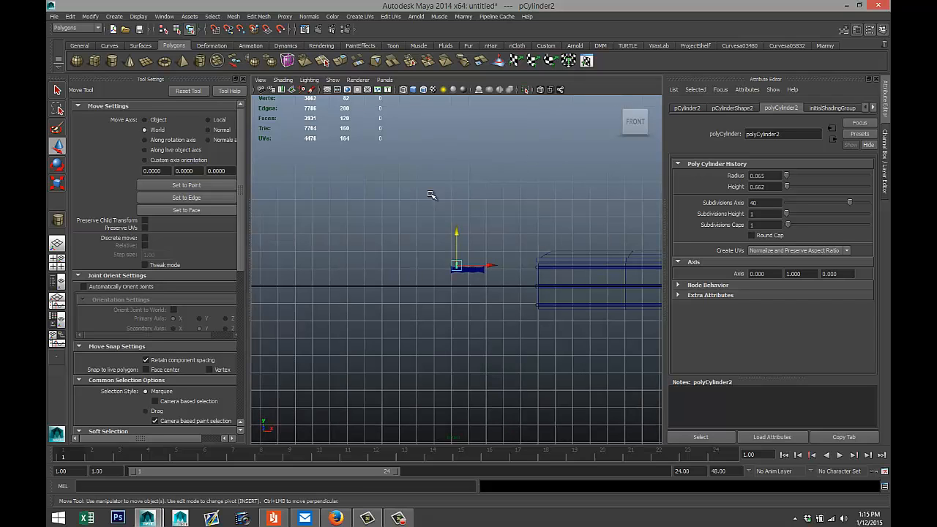
pyautogui.scroll(5, 431, 195)
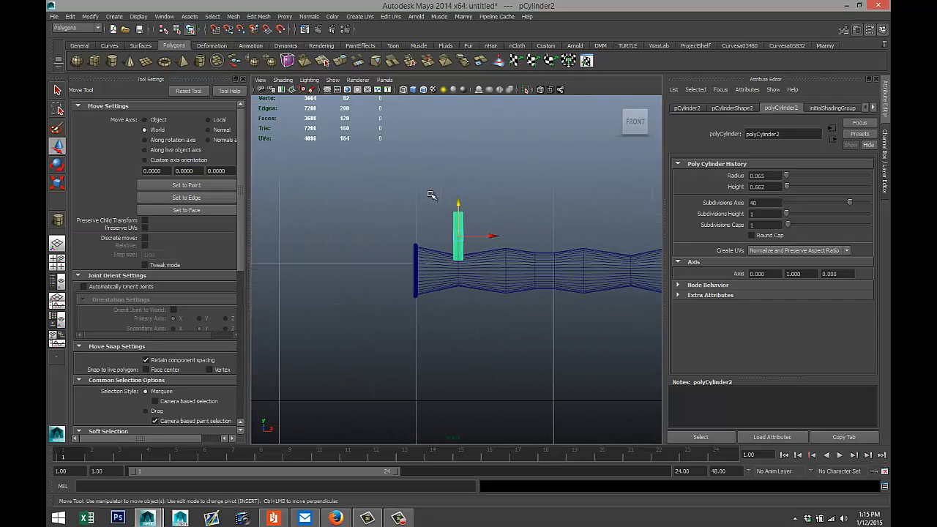
pyautogui.moveTo(458, 216); pyautogui.dragTo(425, 217, button='right')
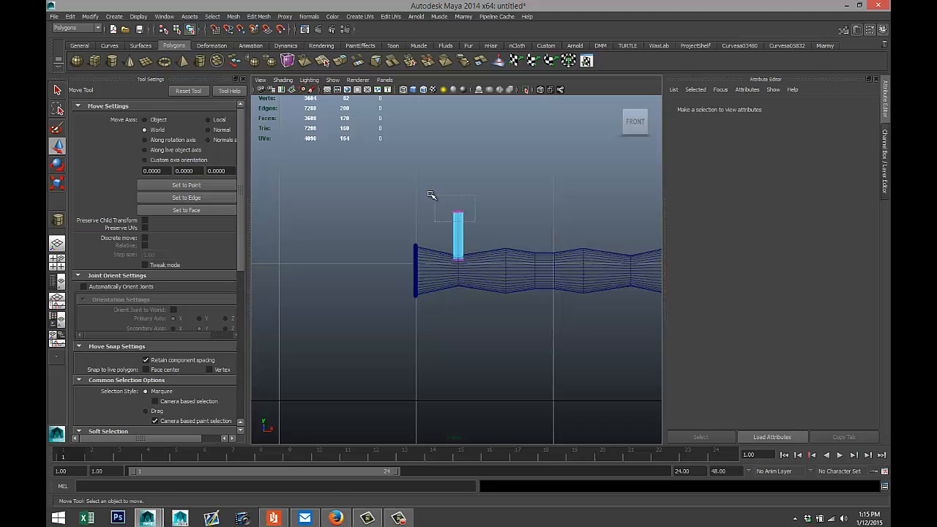
pyautogui.moveTo(431, 195); pyautogui.dragTo(459, 143)
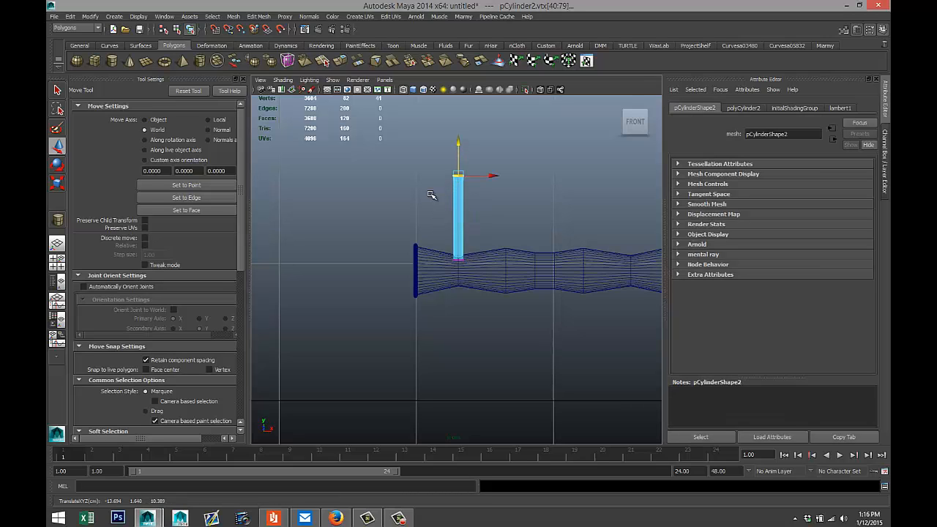
pyautogui.moveTo(458, 217); pyautogui.dragTo(501, 206, button='right')
pyautogui.click(460, 218)
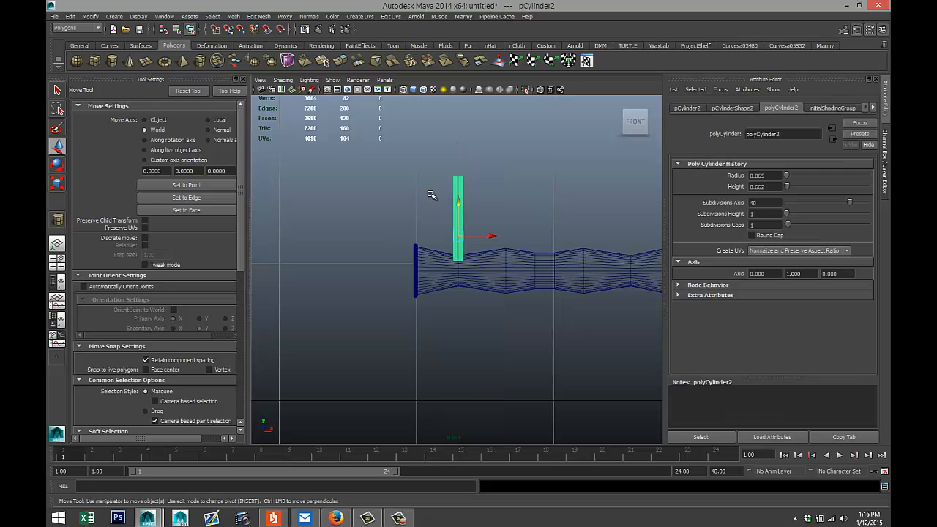
# Duplicate the thin upright cylinder and move the copy along X to the handle's opposite neck, at about X -12.435.
pyautogui.hotkey('ctrl', 'd')
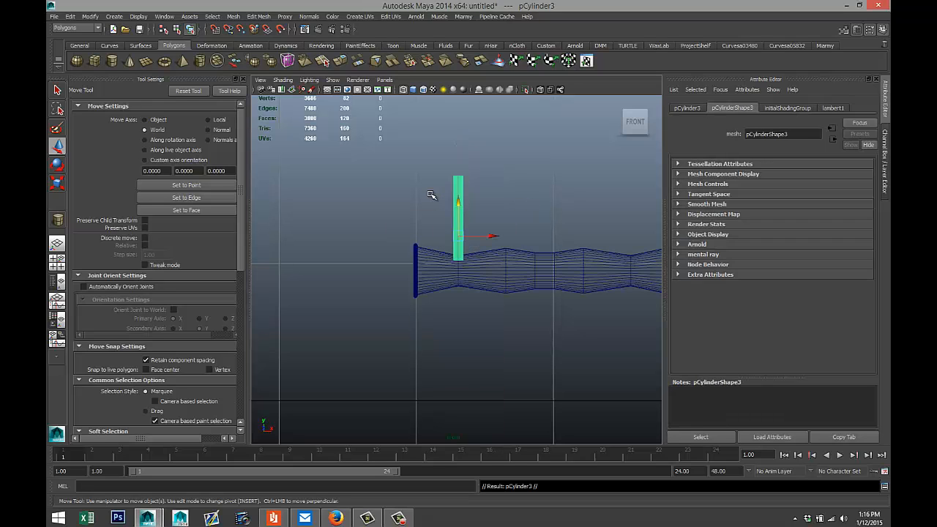
pyautogui.scroll(-8, 431, 194)
pyautogui.moveTo(492, 265); pyautogui.dragTo(515, 265)
pyautogui.press('f')
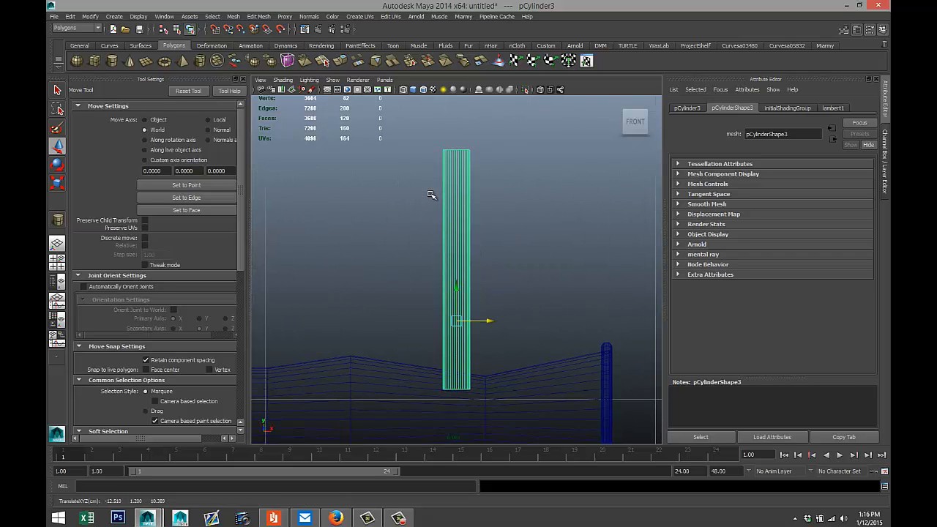
pyautogui.moveTo(489, 321); pyautogui.dragTo(517, 321)
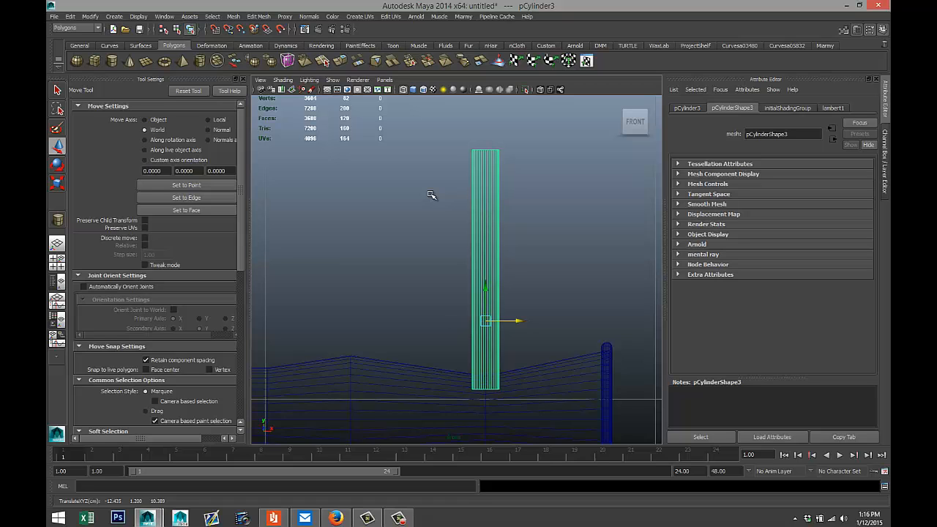
pyautogui.press('f')
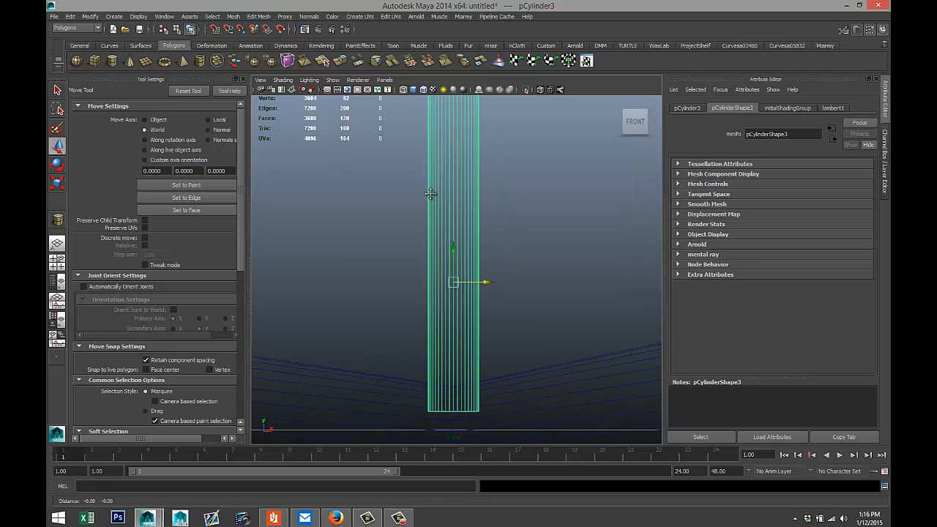
# Combine the shaped handle cylinder and its two support posts into a single mesh.
pyautogui.moveTo(430, 194)
pyautogui.keyDown('alt'); pyautogui.mouseDown(button='middle')
pyautogui.moveTo(444, 34)
pyautogui.moveTo(440, 56)
pyautogui.mouseUp(button='middle'); pyautogui.keyUp('alt')
pyautogui.moveTo(431, 194)
pyautogui.keyDown('alt'); pyautogui.mouseDown(button='right')
pyautogui.moveTo(282, 194)
pyautogui.moveTo(314, 194)
pyautogui.mouseUp(button='right'); pyautogui.keyUp('alt')
pyautogui.moveTo(378, 224); pyautogui.dragTo(498, 311)
pyautogui.click(234, 16)
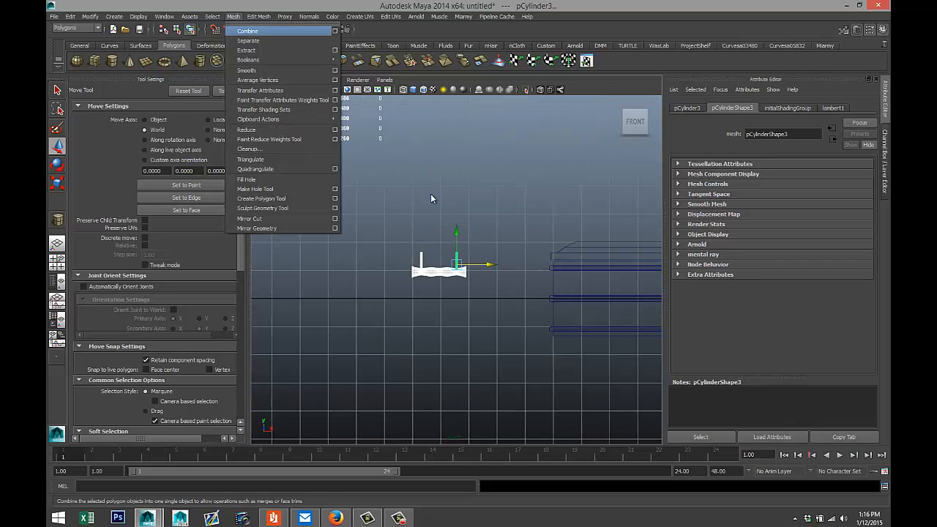
pyautogui.click(249, 29)
# Center the pivot of the combined handle mesh, working in the perspective view.
pyautogui.press('space')
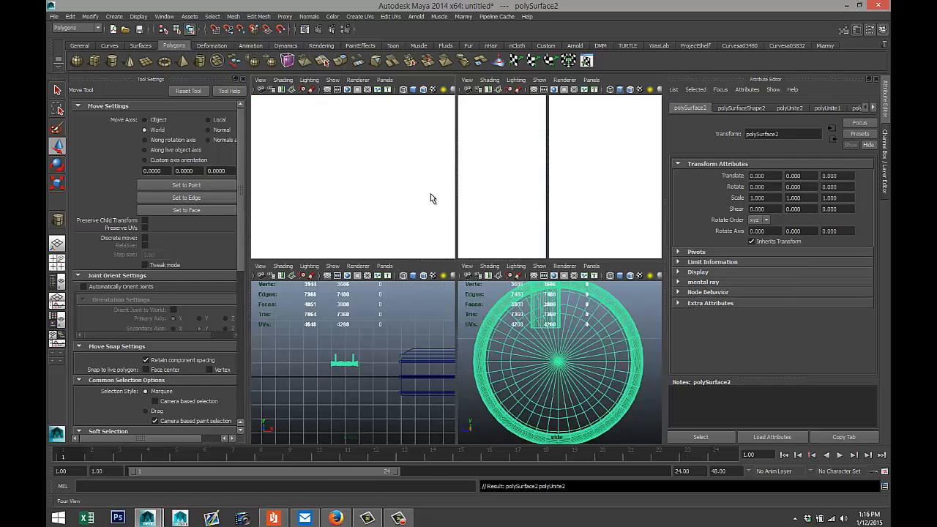
pyautogui.press('space')
pyautogui.keyDown('alt'); pyautogui.moveTo(431, 194); pyautogui.dragTo(431, 195); pyautogui.keyUp('alt')
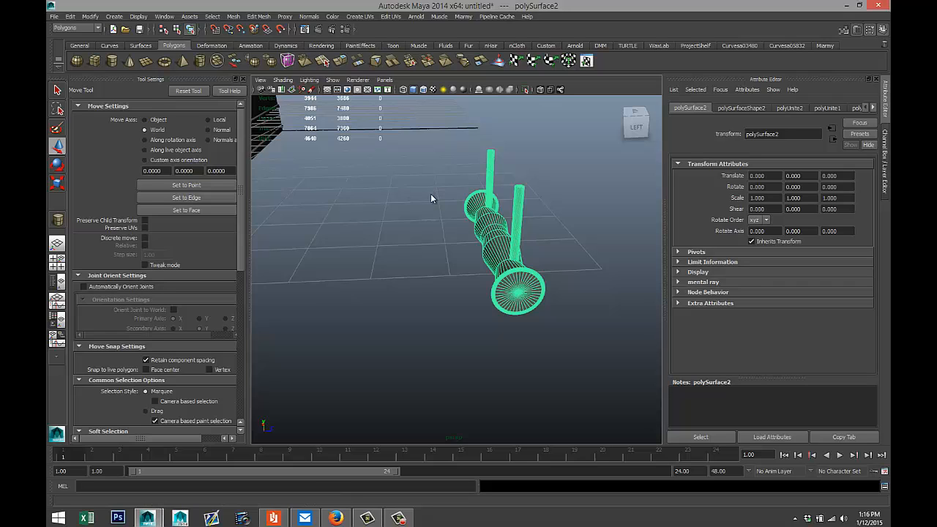
pyautogui.click(90, 16)
pyautogui.click(104, 110)
# Rotate the handle to exactly -90 degrees about X so its support posts lie horizontally.
pyautogui.press('e')
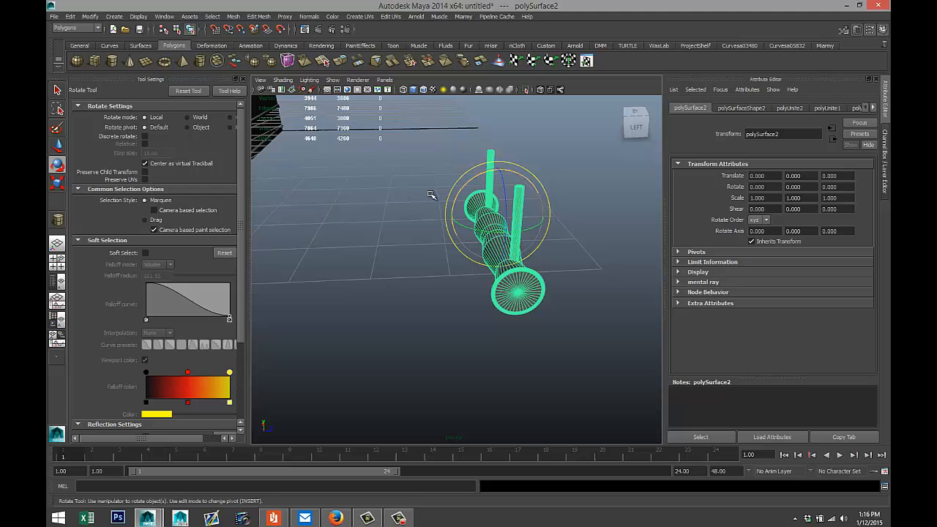
pyautogui.moveTo(497, 170)
pyautogui.mouseDown()
pyautogui.moveTo(472, 179)
pyautogui.moveTo(455, 223)
pyautogui.moveTo(465, 237)
pyautogui.mouseUp()
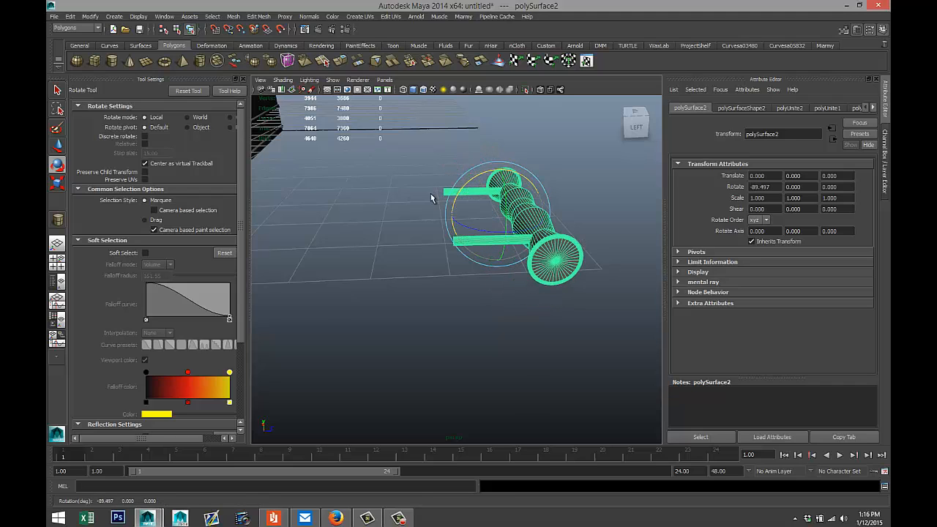
pyautogui.moveTo(774, 188); pyautogui.dragTo(743, 188)
pyautogui.write('-90')
pyautogui.press('Return')
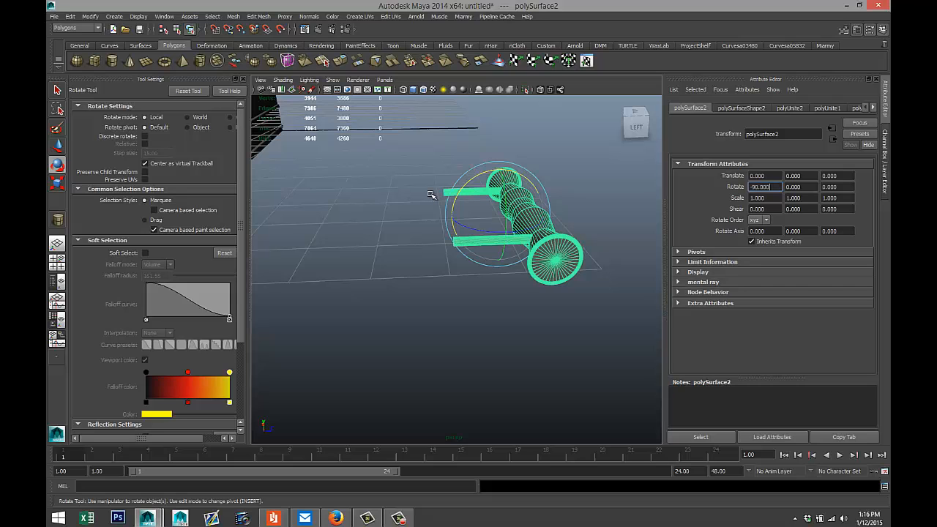
# Create a small polygon sphere on the grid in front of the coffin, at about X -10.244, Z 11.113.
pyautogui.keyDown('alt'); pyautogui.moveTo(431, 195); pyautogui.dragTo(315, 182); pyautogui.keyUp('alt')
pyautogui.keyDown('alt'); pyautogui.moveTo(431, 194); pyautogui.dragTo(313, 180, button='middle'); pyautogui.keyUp('alt')
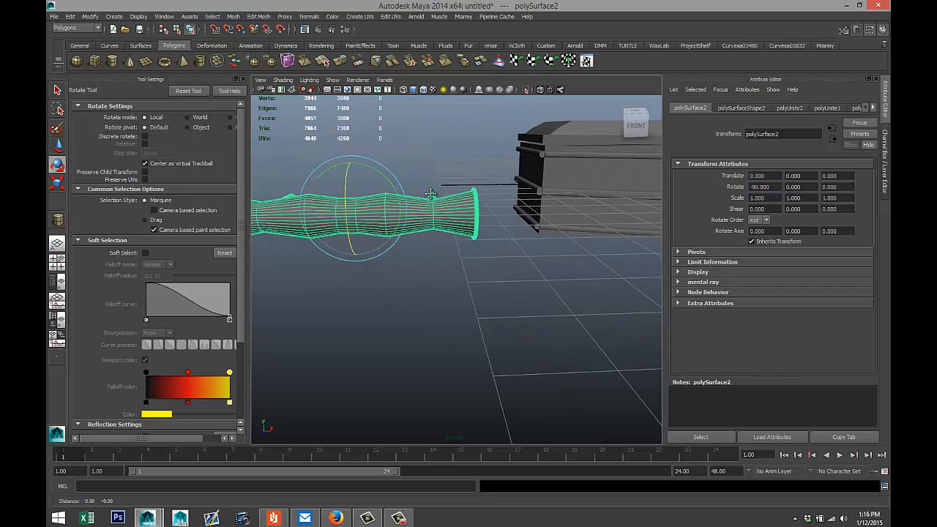
pyautogui.keyDown('alt'); pyautogui.moveTo(430, 194); pyautogui.dragTo(330, 194, button='right'); pyautogui.keyUp('alt')
pyautogui.keyDown('alt'); pyautogui.moveTo(430, 195); pyautogui.dragTo(396, 188, button='middle'); pyautogui.keyUp('alt')
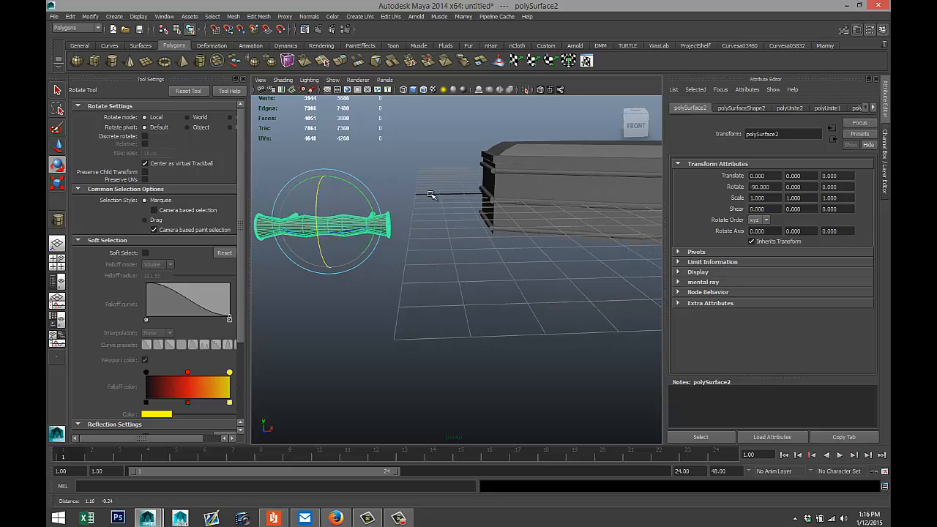
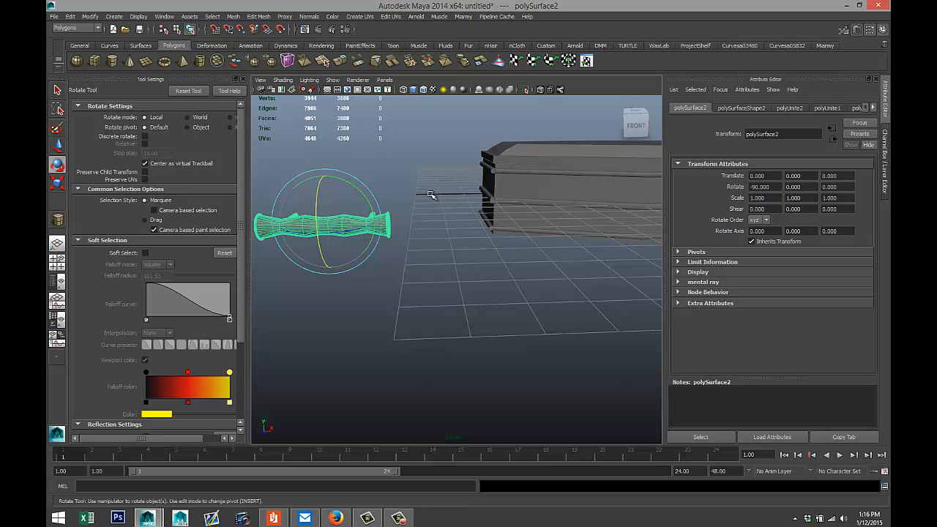
pyautogui.click(77, 61)
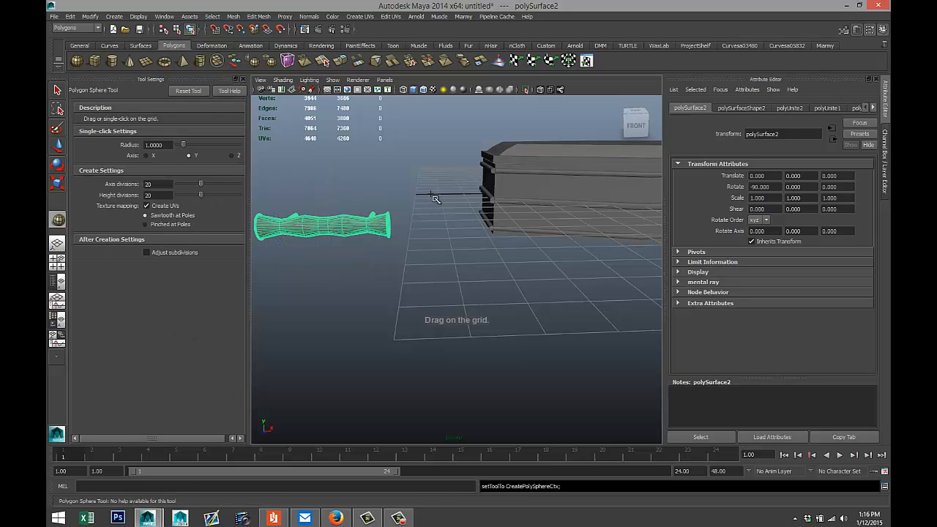
pyautogui.moveTo(514, 307); pyautogui.dragTo(536, 308)
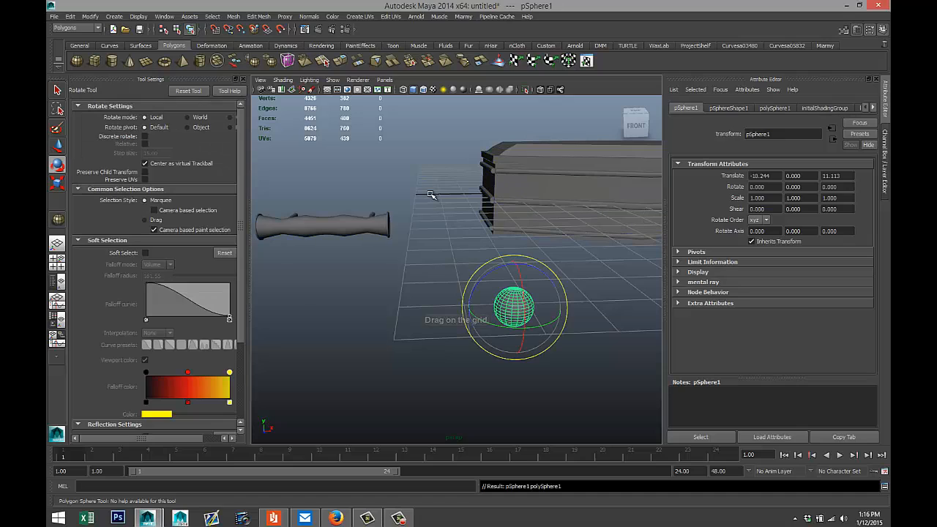
# Set the new sphere's axis subdivisions and height subdivisions to 40 each.
pyautogui.click(775, 108)
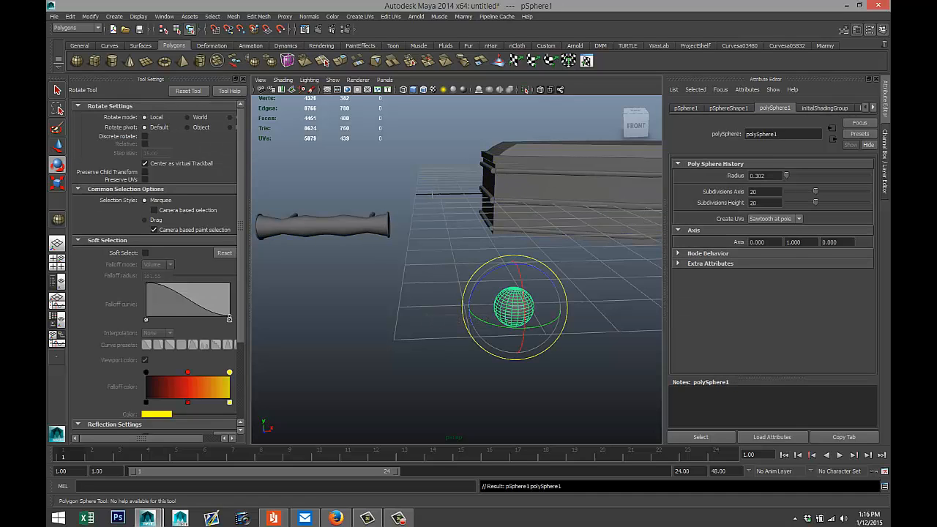
pyautogui.doubleClick(756, 192)
pyautogui.press('Tab')
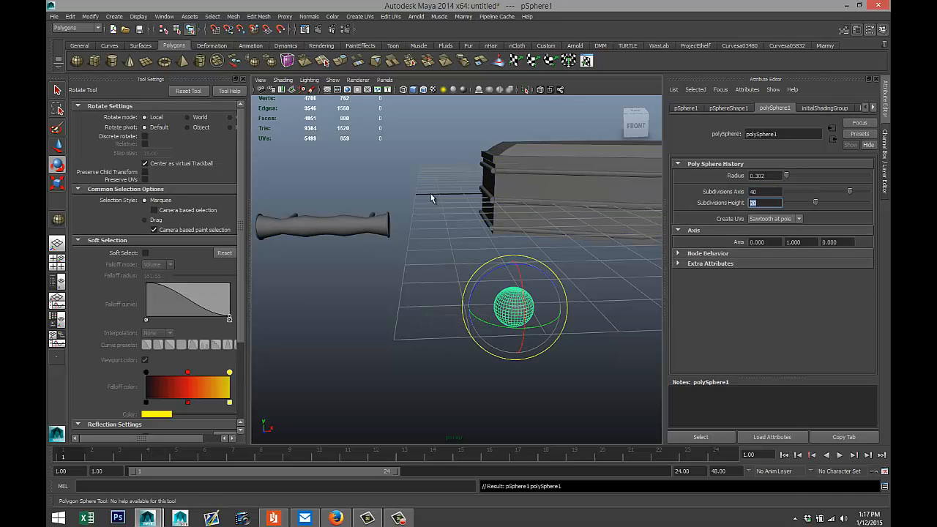
pyautogui.write('40')
pyautogui.press('Return')
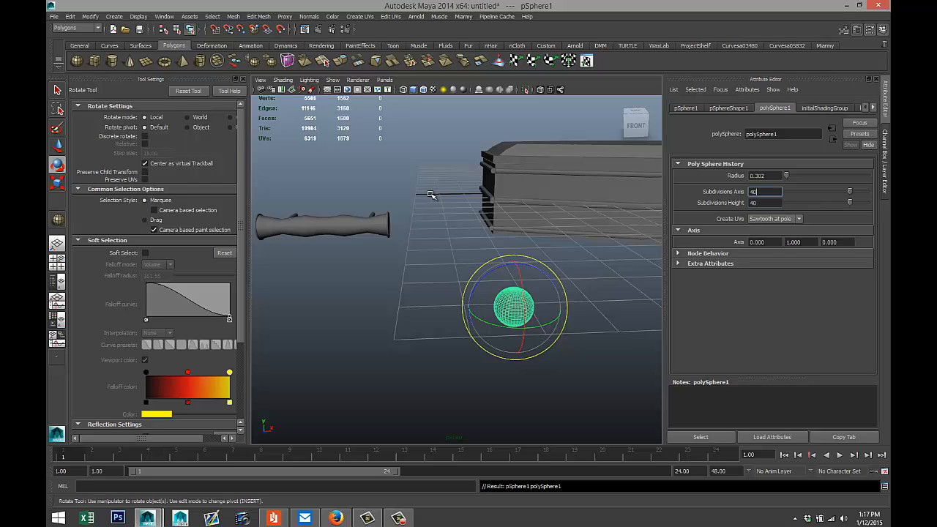
# Flatten the sphere vertically to a Y scale of about 0.38.
pyautogui.click(430, 195)
pyautogui.click(514, 308)
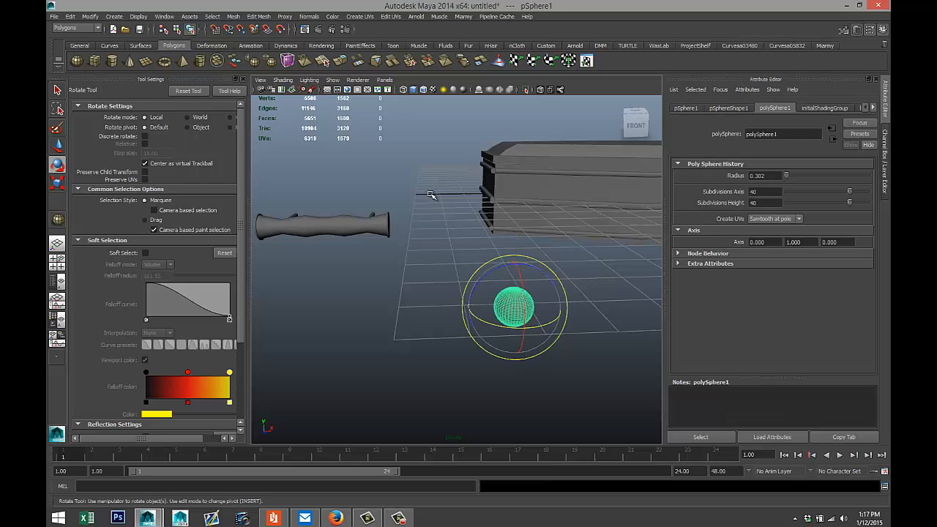
pyautogui.press('r')
pyautogui.moveTo(516, 265); pyautogui.dragTo(515, 291)
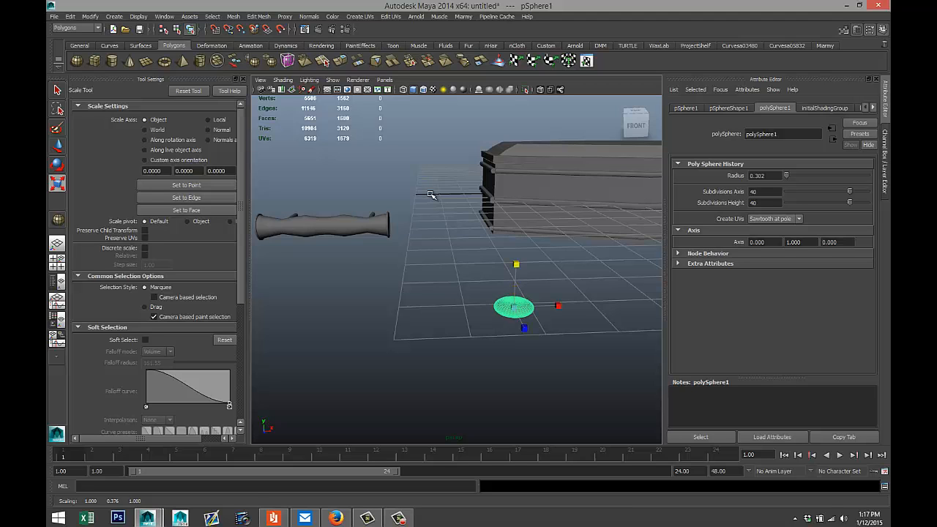
# Duplicate the flattened sphere and move the copy along X to about -9.63, directly beside the original.
pyautogui.scroll(-5, 431, 195)
pyautogui.keyDown('alt'); pyautogui.moveTo(431, 195); pyautogui.dragTo(431, 195); pyautogui.keyUp('alt')
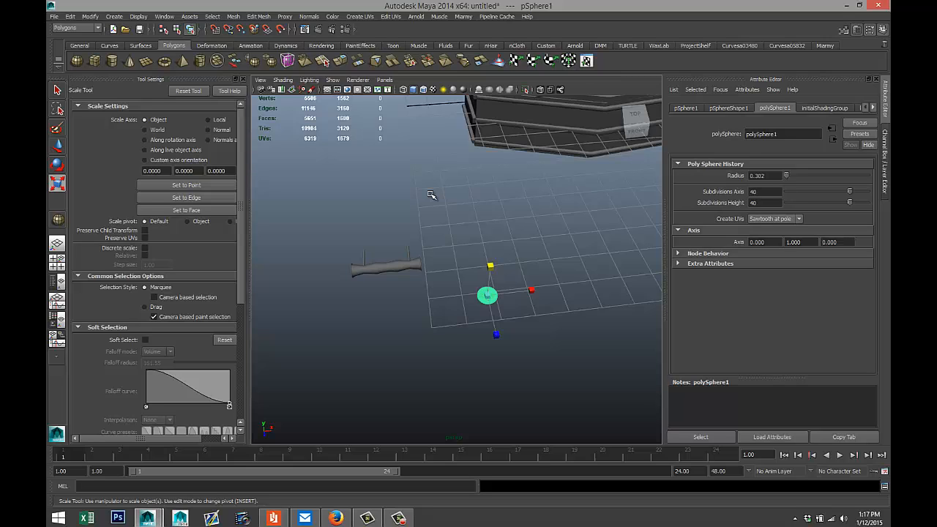
pyautogui.hotkey('ctrl', 'd')
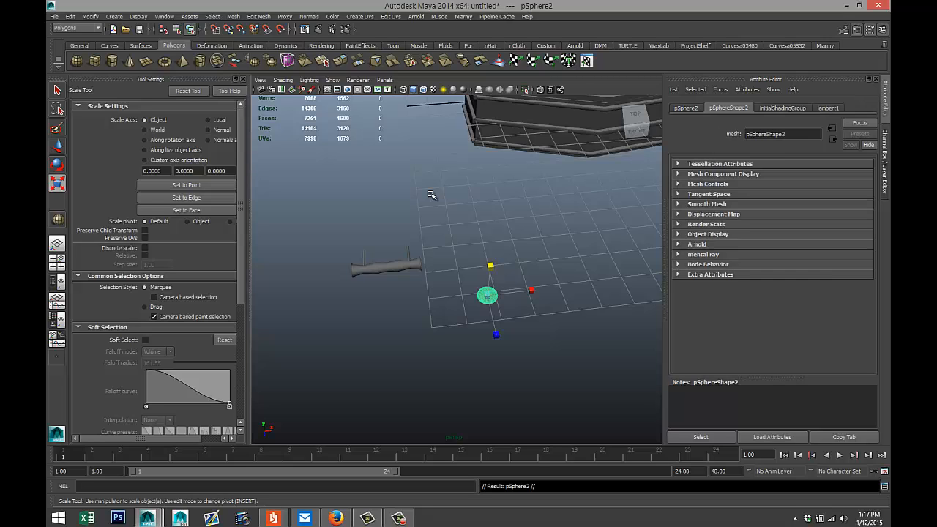
pyautogui.press('w')
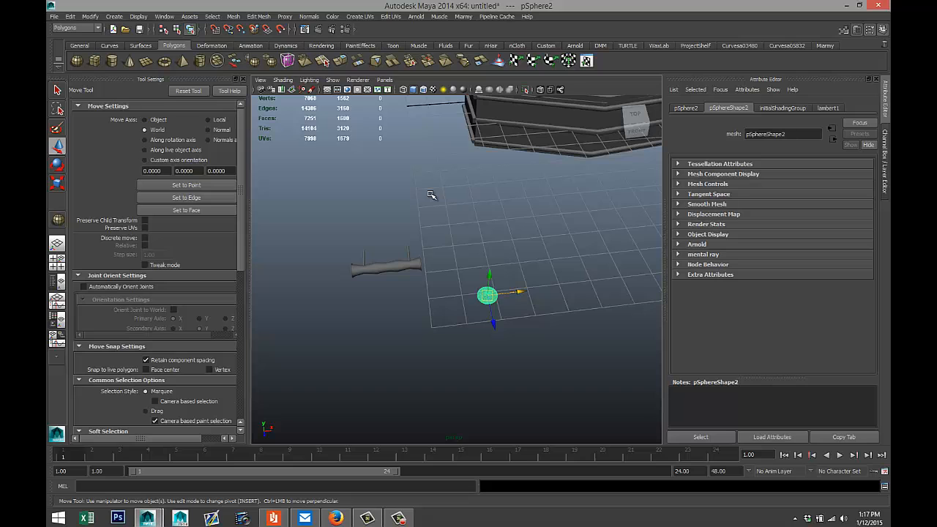
pyautogui.moveTo(522, 291); pyautogui.dragTo(540, 290)
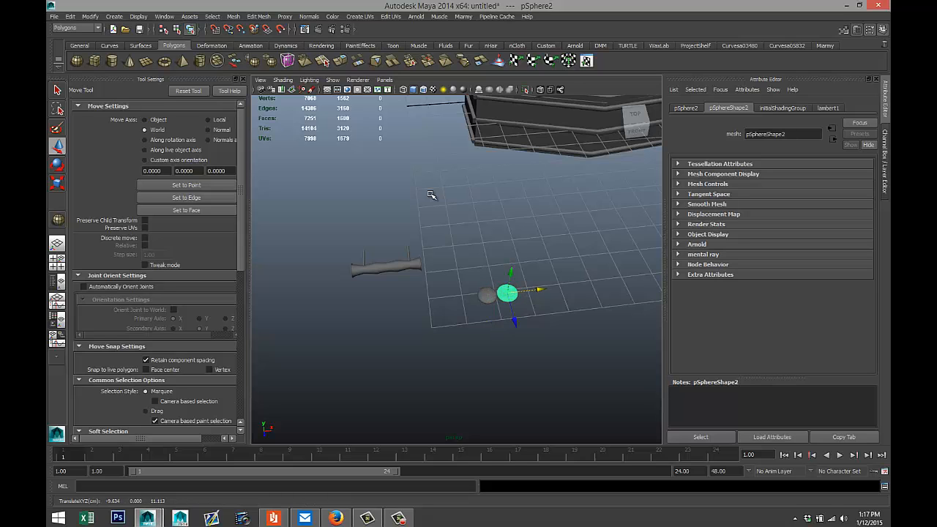
# Stretch the duplicate to an X scale of about 2.38 and shift it to X about -9.22 so it meets the original.
pyautogui.press('f')
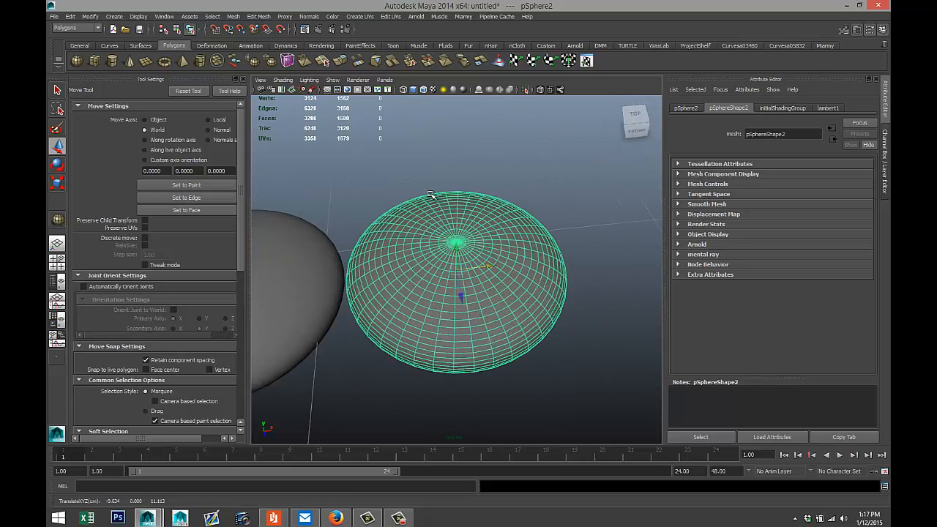
pyautogui.press('r')
pyautogui.moveTo(501, 263); pyautogui.dragTo(564, 257)
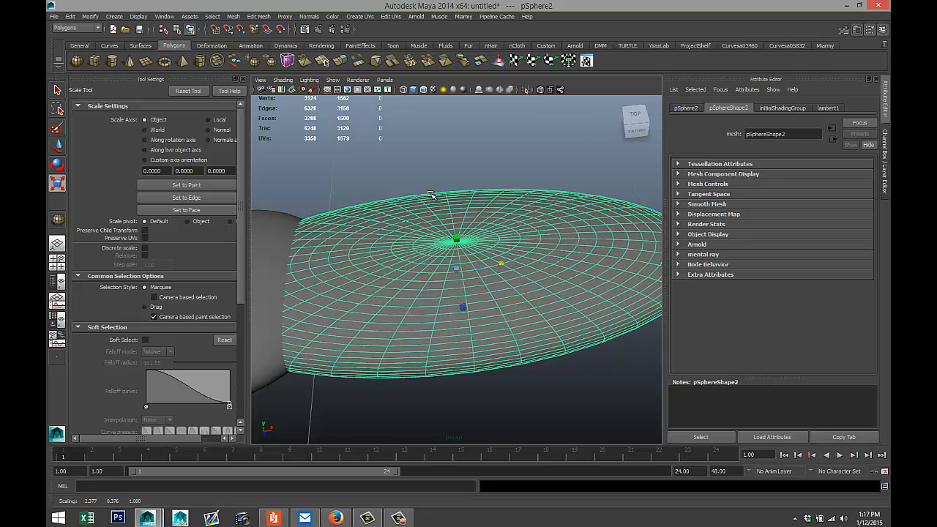
pyautogui.press('w')
pyautogui.moveTo(489, 267)
pyautogui.mouseDown()
pyautogui.moveTo(637, 251)
pyautogui.moveTo(628, 251)
pyautogui.mouseUp()
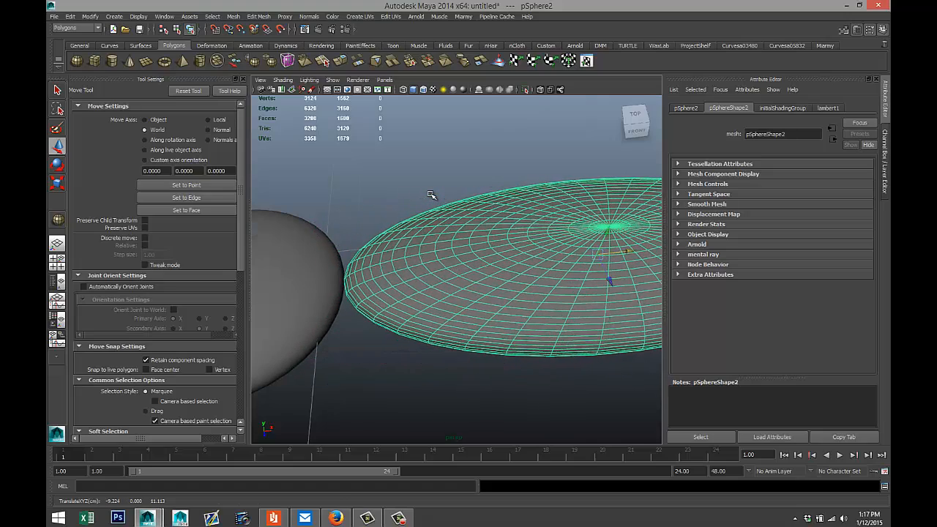
# Select two adjacent lengthwise face strips on the half of the stretched sphere farther from the original.
pyautogui.scroll(-4, 431, 195)
pyautogui.keyDown('alt'); pyautogui.moveTo(432, 195); pyautogui.dragTo(363, 203); pyautogui.keyUp('alt')
pyautogui.keyDown('alt'); pyautogui.moveTo(431, 195); pyautogui.dragTo(373, 141, button='middle'); pyautogui.keyUp('alt')
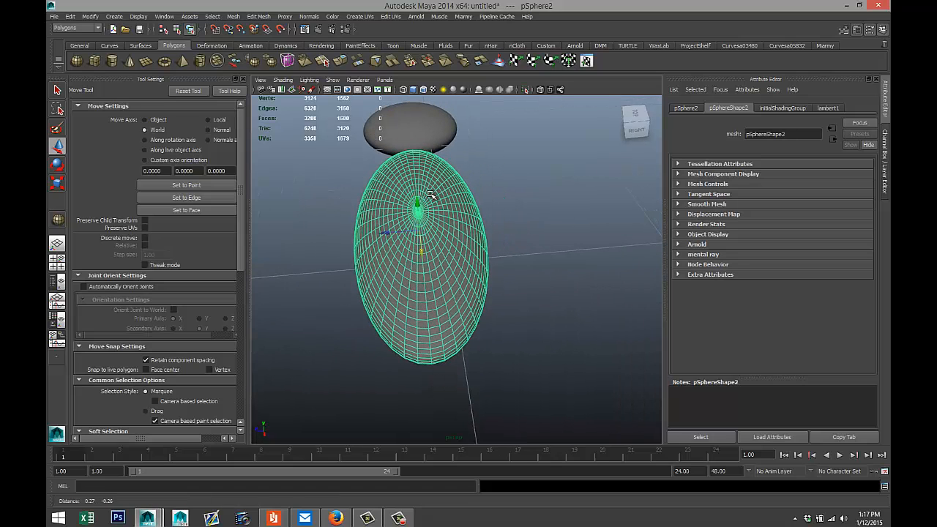
pyautogui.moveTo(423, 288); pyautogui.dragTo(423, 314, button='right')
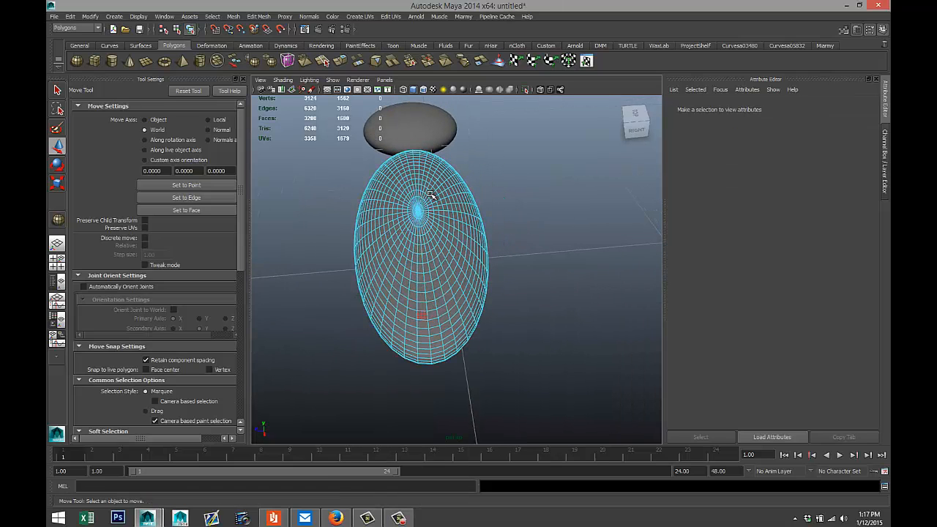
pyautogui.scroll(3, 423, 314)
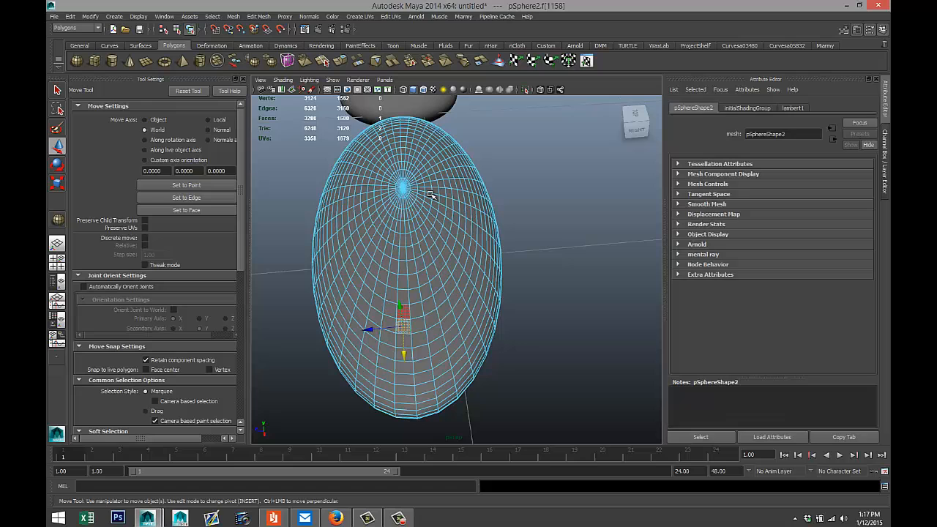
pyautogui.hotkey('ctrl', 'z')
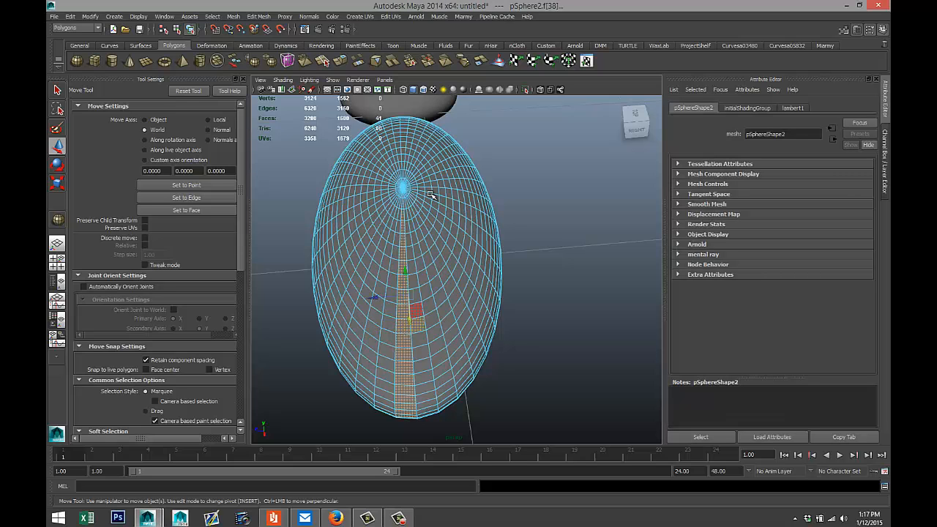
pyautogui.hotkey('ctrl', 'z')
# Add the two matching lengthwise face strips on the opposite half of the stretched sphere to the selection.
pyautogui.keyDown('alt'); pyautogui.moveTo(431, 195); pyautogui.dragTo(431, 195); pyautogui.keyUp('alt')
pyautogui.scroll(3, 431, 195)
pyautogui.keyDown('shift'); pyautogui.click(495, 296); pyautogui.keyUp('shift')
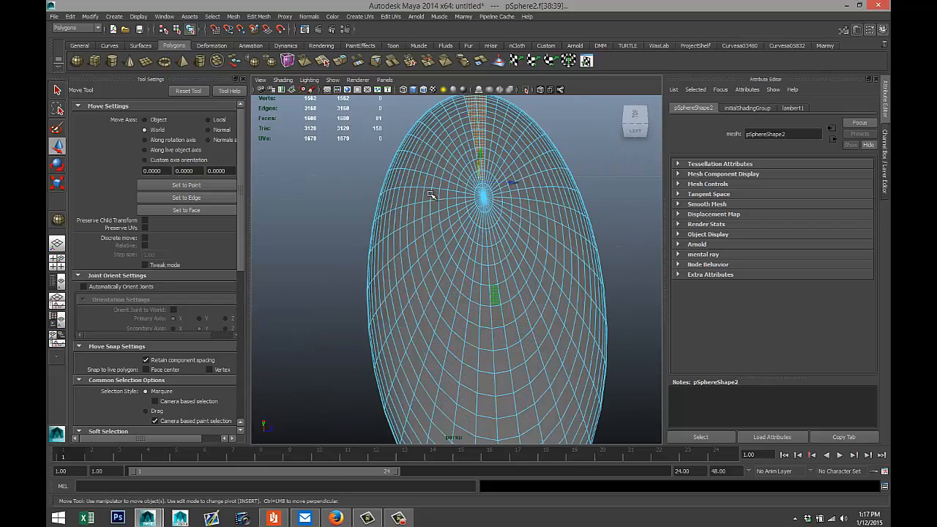
pyautogui.keyDown('shift'); pyautogui.doubleClick(497, 315); pyautogui.keyUp('shift')
pyautogui.keyDown('shift'); pyautogui.click(485, 296); pyautogui.keyUp('shift')
pyautogui.keyDown('shift'); pyautogui.doubleClick(485, 309); pyautogui.keyUp('shift')
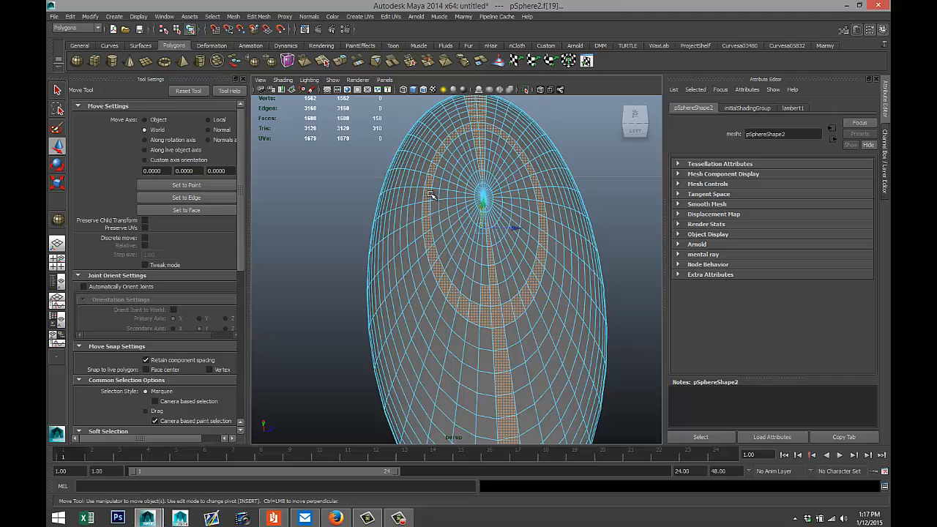
pyautogui.keyDown('ctrl'); pyautogui.doubleClick(532, 315); pyautogui.keyUp('ctrl')
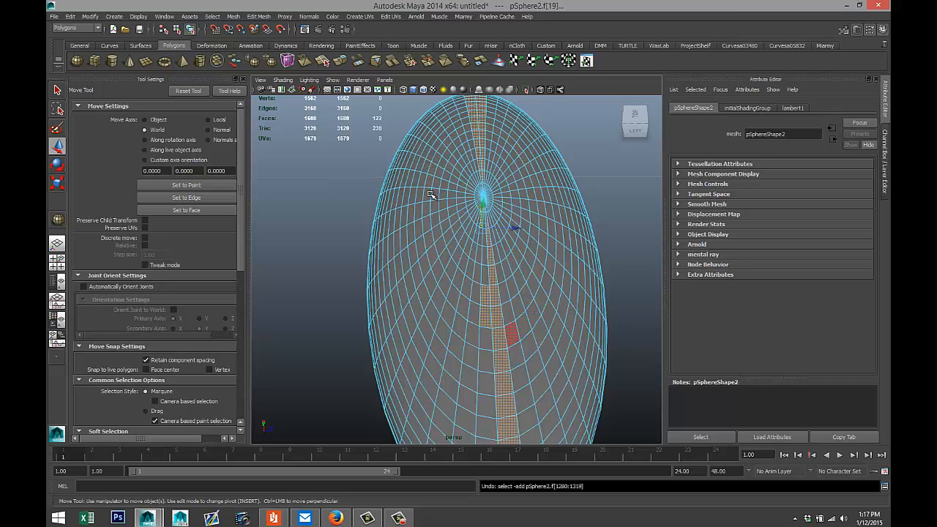
pyautogui.keyDown('shift'); pyautogui.doubleClick(485, 338); pyautogui.keyUp('shift')
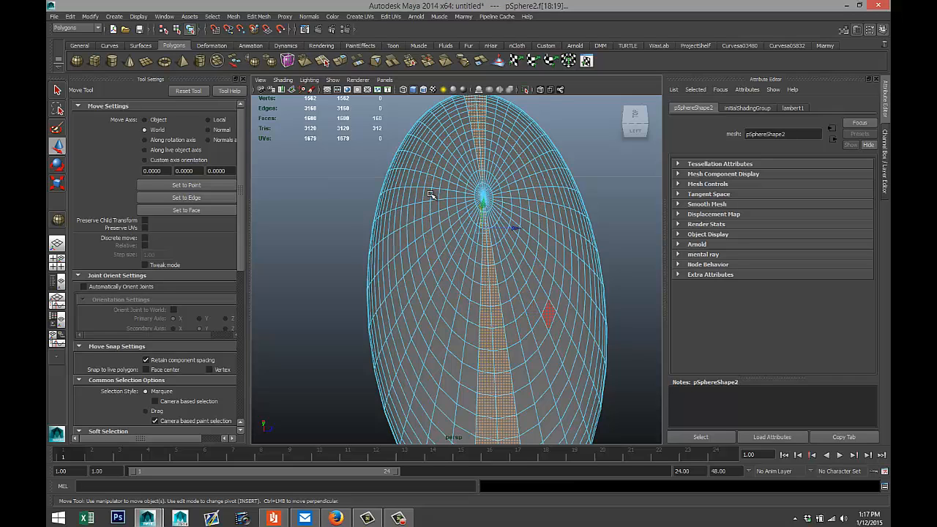
# Try to move the selected face strips straight down to form a groove, then undo the move.
pyautogui.keyDown('alt'); pyautogui.moveTo(431, 194); pyautogui.dragTo(431, 195); pyautogui.keyUp('alt')
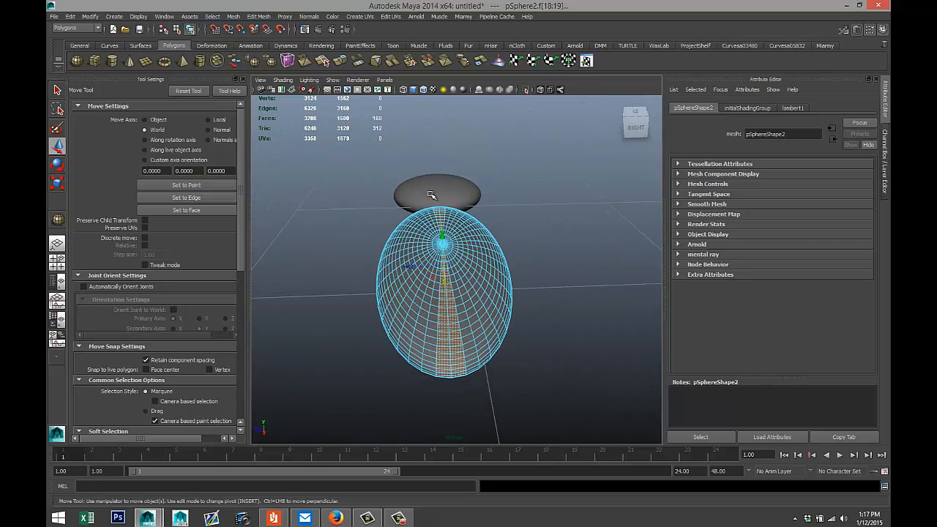
pyautogui.moveTo(430, 194); pyautogui.dragTo(431, 195, button='middle')
pyautogui.keyDown('alt'); pyautogui.moveTo(430, 194); pyautogui.dragTo(431, 194); pyautogui.keyUp('alt')
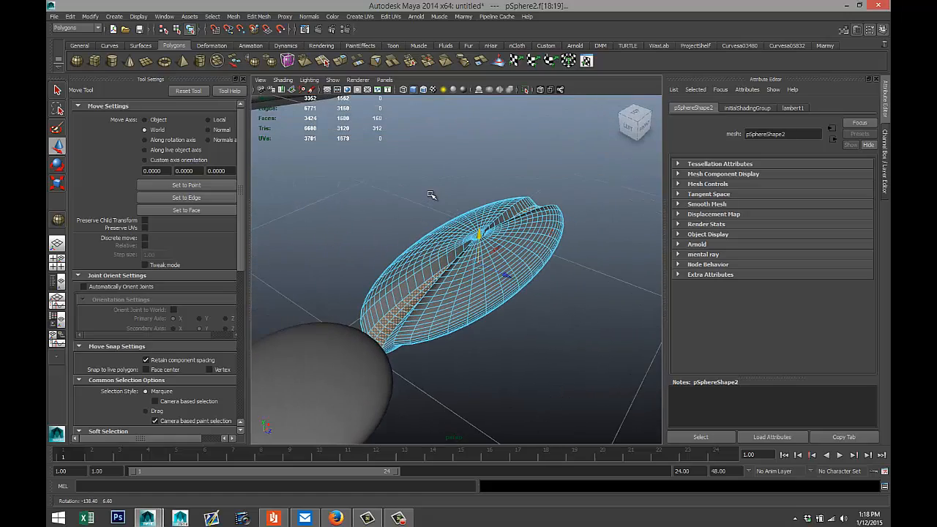
pyautogui.hotkey('ctrl', 'z')
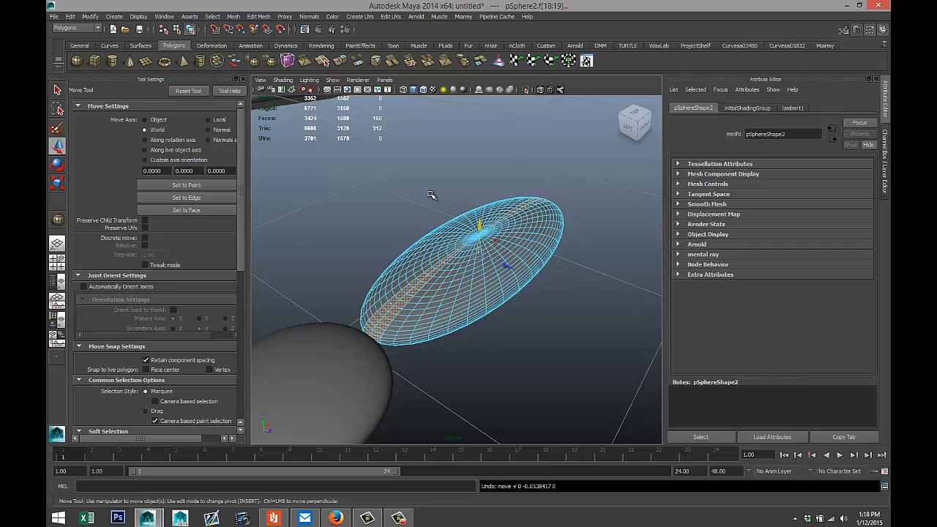
# Scale the selected face strips vertically inward to crease the stretched sphere lengthwise, and return to object mode.
pyautogui.press('r')
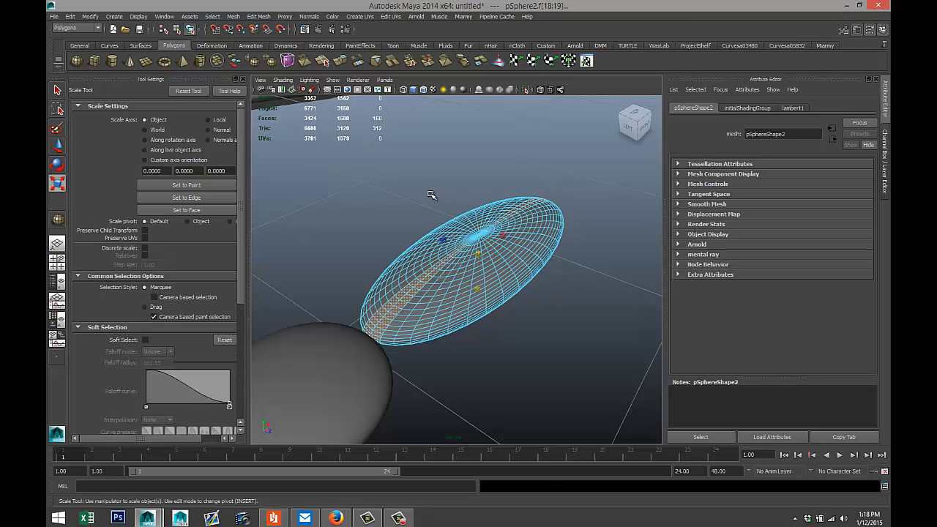
pyautogui.moveTo(431, 194); pyautogui.dragTo(430, 194, button='middle')
pyautogui.keyDown('alt'); pyautogui.moveTo(431, 194); pyautogui.dragTo(431, 195); pyautogui.keyUp('alt')
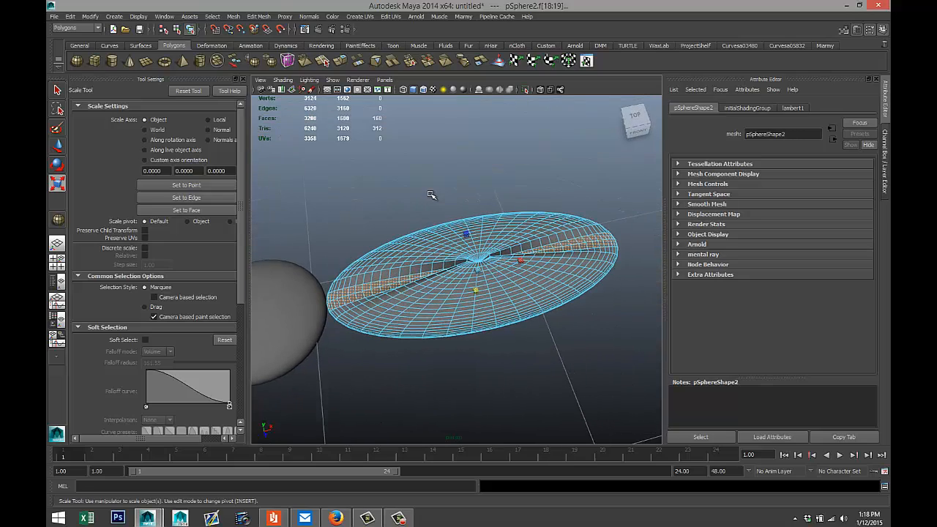
pyautogui.rightClick(535, 288)
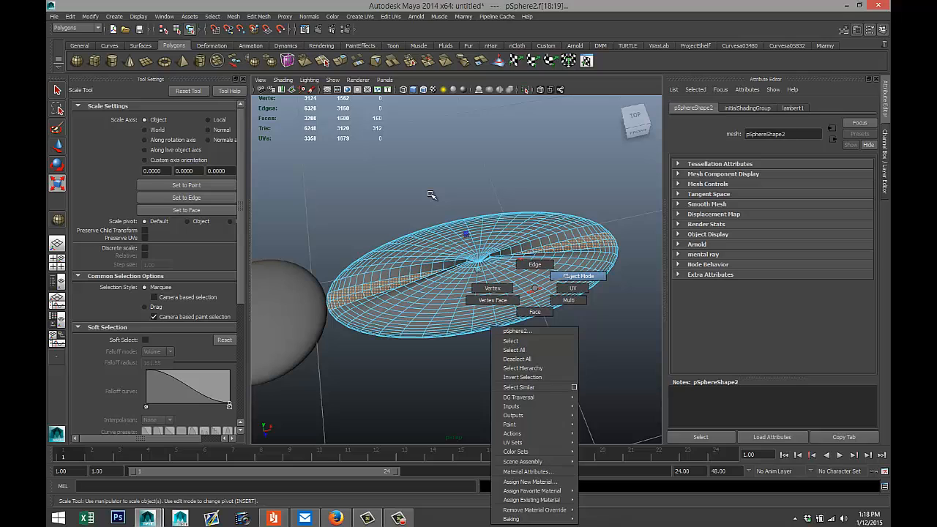
pyautogui.click(579, 276)
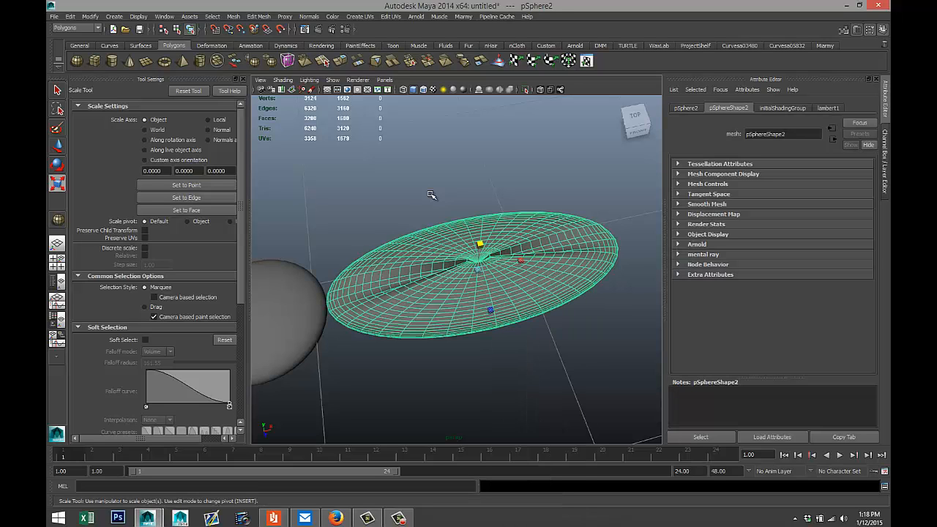
# Turn on the smooth mesh preview for the creased sphere, inspect it deselected from above, and restore its selection.
pyautogui.press('3')
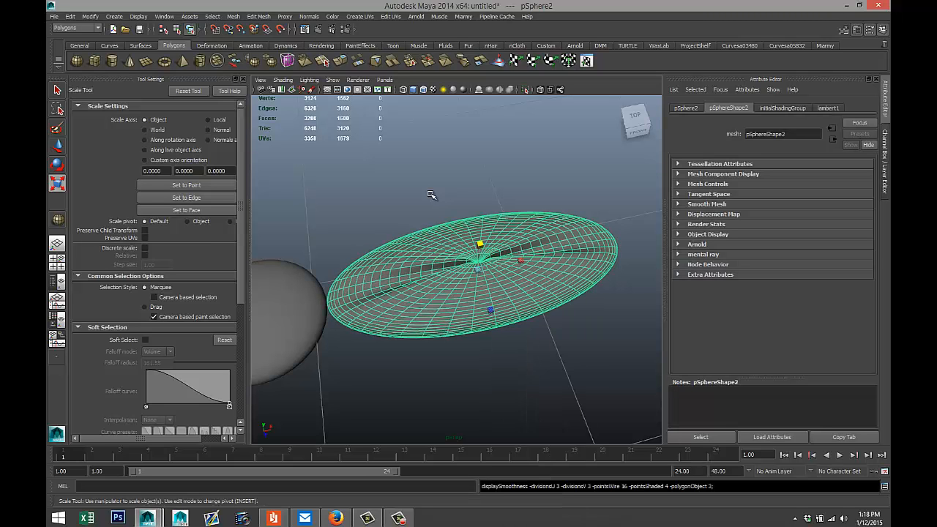
pyautogui.click(431, 195)
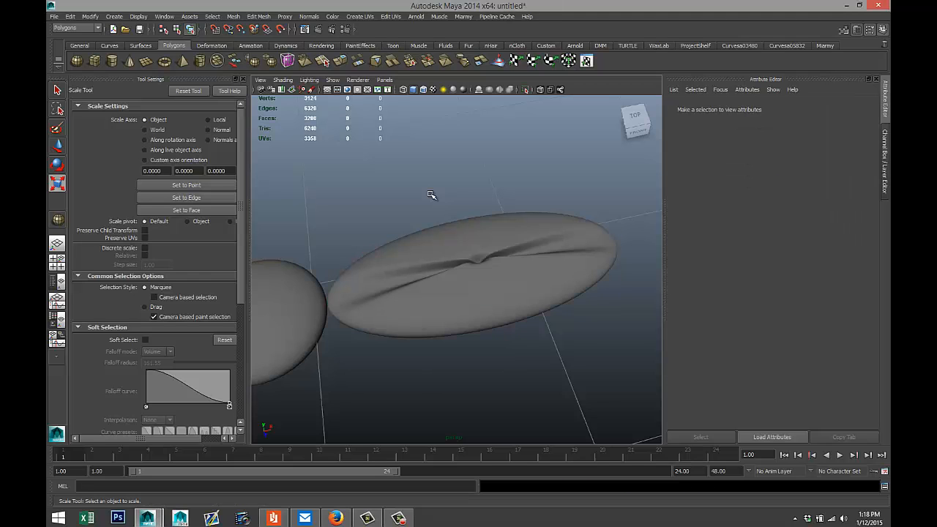
pyautogui.scroll(-3, 431, 195)
pyautogui.keyDown('alt'); pyautogui.moveTo(431, 195); pyautogui.dragTo(431, 195); pyautogui.keyUp('alt')
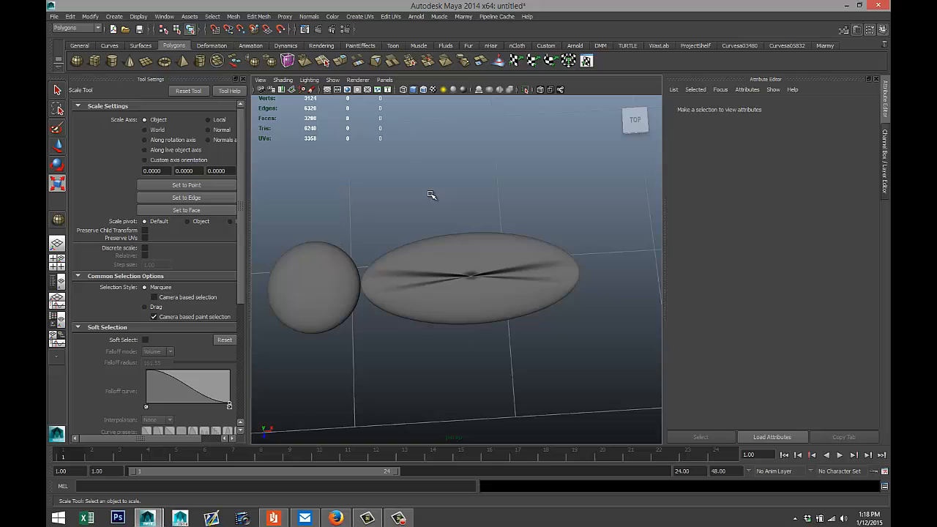
pyautogui.hotkey('ctrl', 'z')
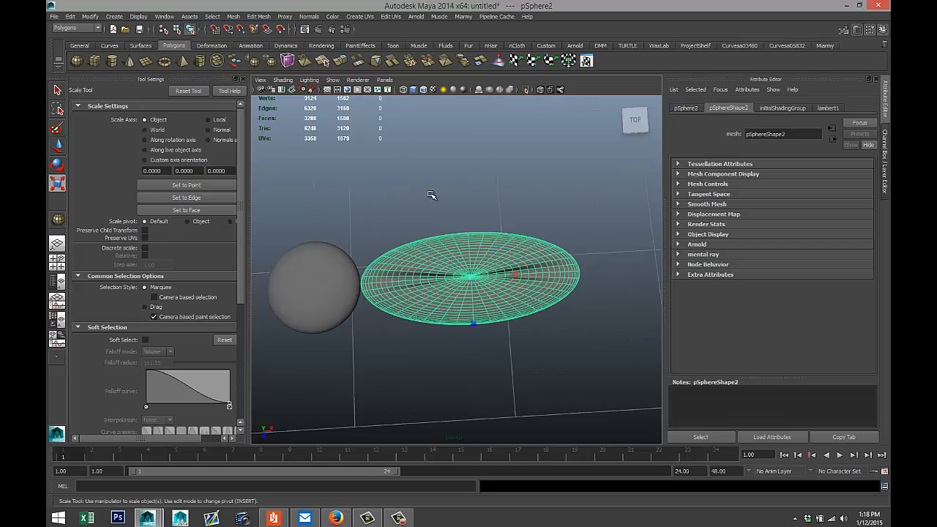
# Duplicate the creased petal shape, move the copy along X to about -11.24 on the round sphere's other side, and show all four views.
pyautogui.scroll(-5, 432, 195)
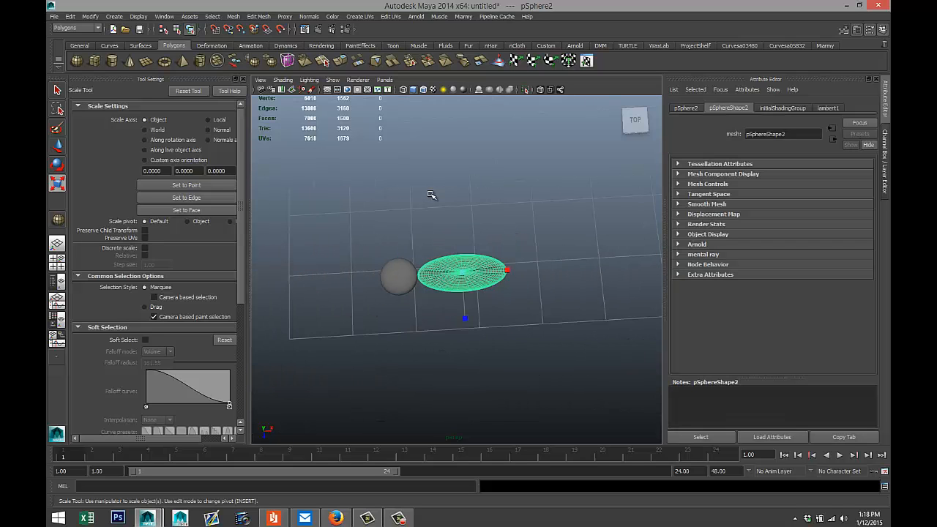
pyautogui.hotkey('ctrl', 'd')
pyautogui.press('w')
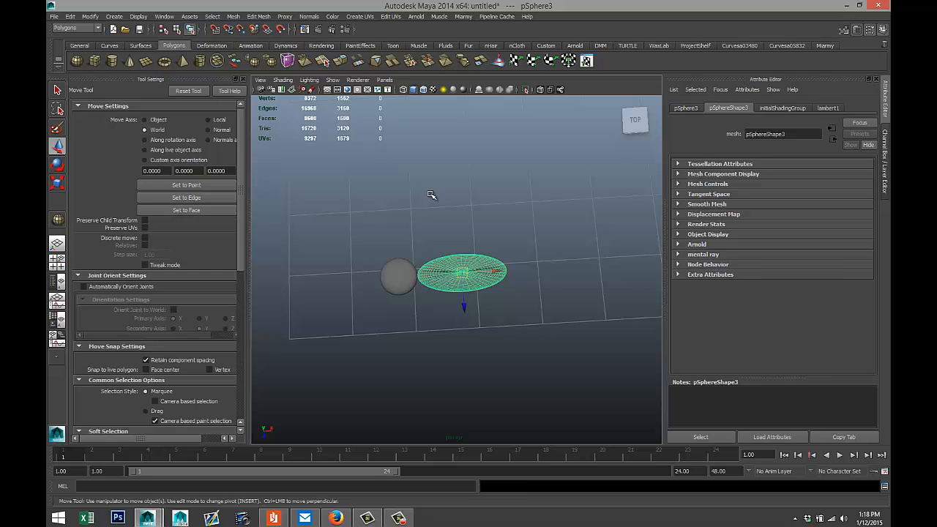
pyautogui.moveTo(496, 271); pyautogui.dragTo(370, 278)
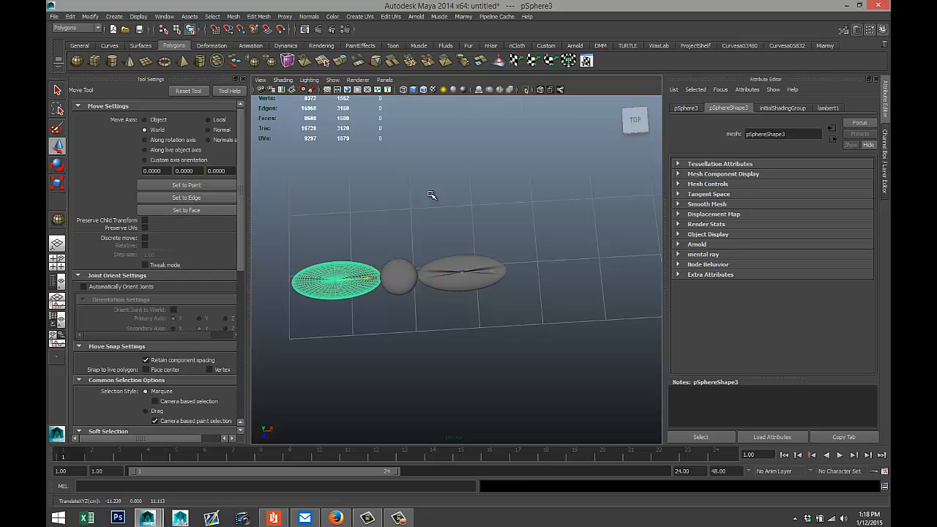
pyautogui.press('space')
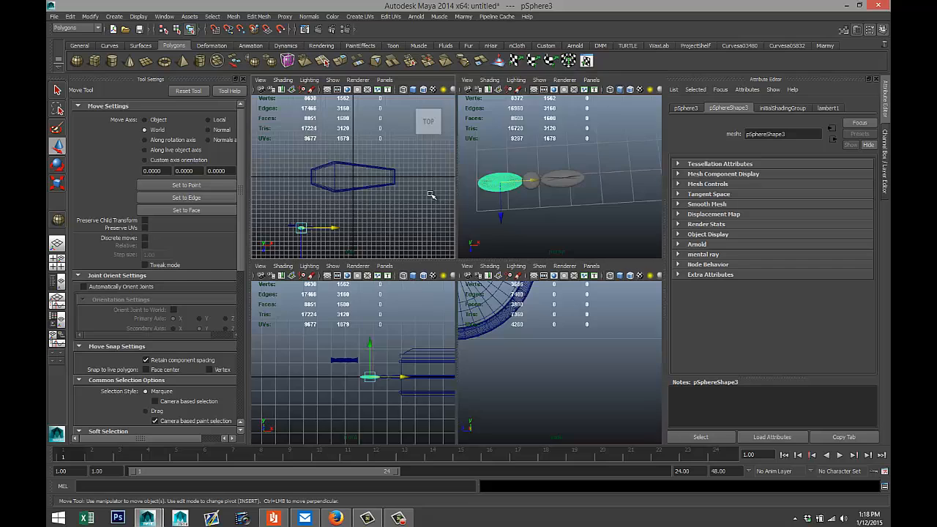
# In the top view, nudge the copied petal along X to about -11.264 beside the round center sphere.
pyautogui.press('space')
pyautogui.press('f')
pyautogui.scroll(-8, 432, 195)
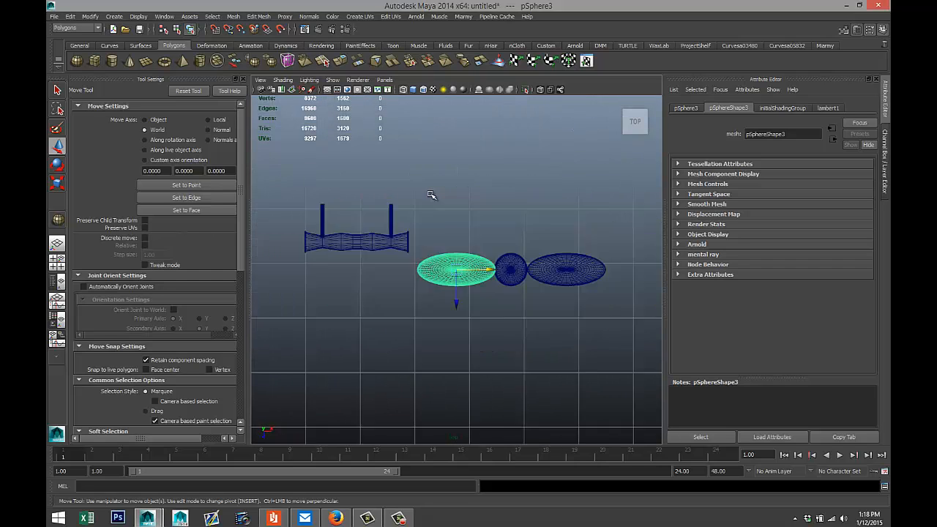
pyautogui.scroll(3, 432, 195)
pyautogui.scroll(2, 432, 195)
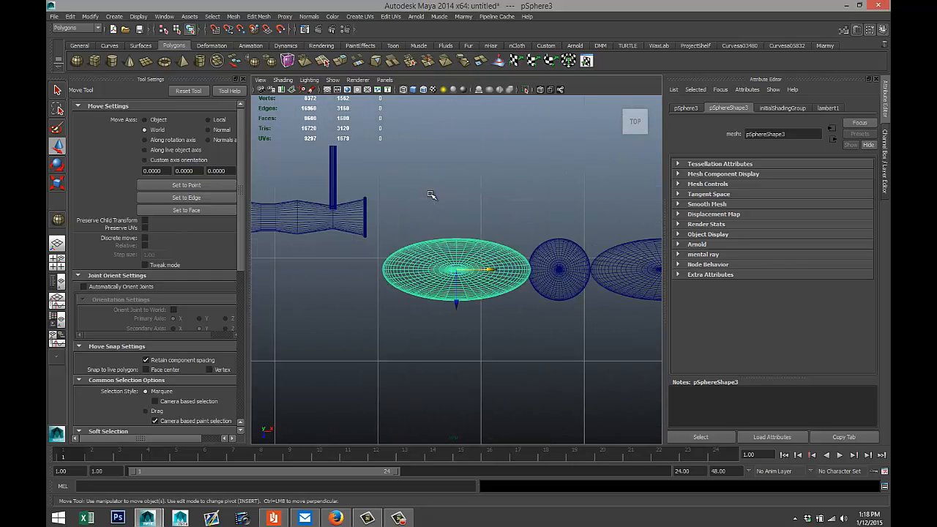
pyautogui.moveTo(432, 195); pyautogui.dragTo(429, 195, button='middle')
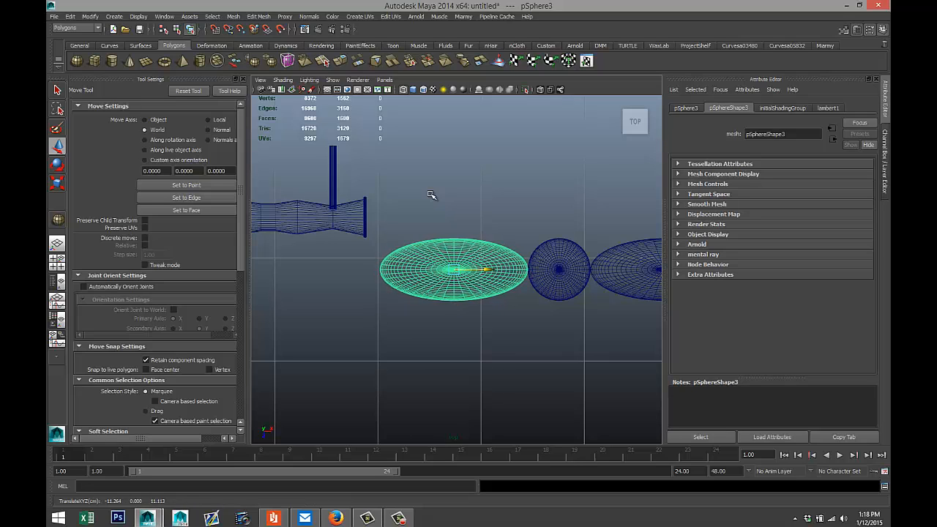
# Combine the two opposite petals into one mesh and center its pivot.
pyautogui.scroll(-5, 431, 195)
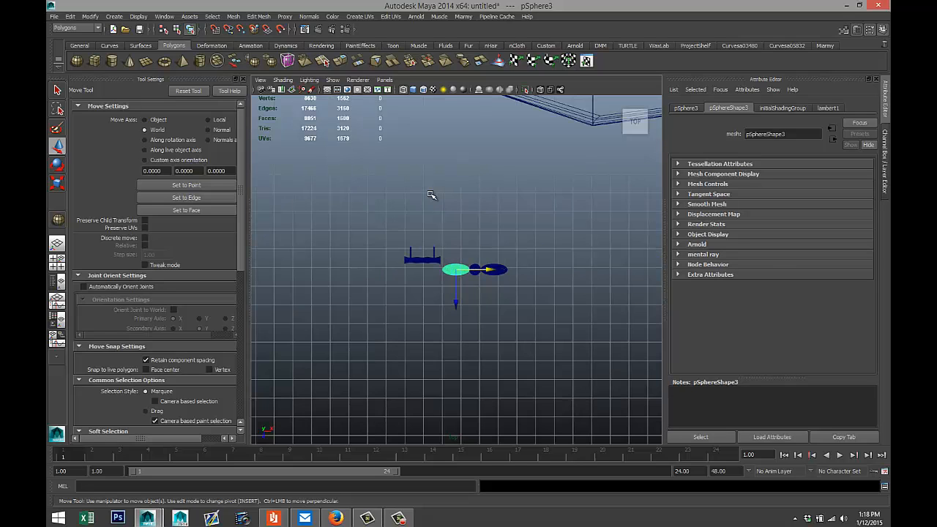
pyautogui.scroll(2, 432, 195)
pyautogui.keyDown('shift'); pyautogui.click(517, 269); pyautogui.keyUp('shift')
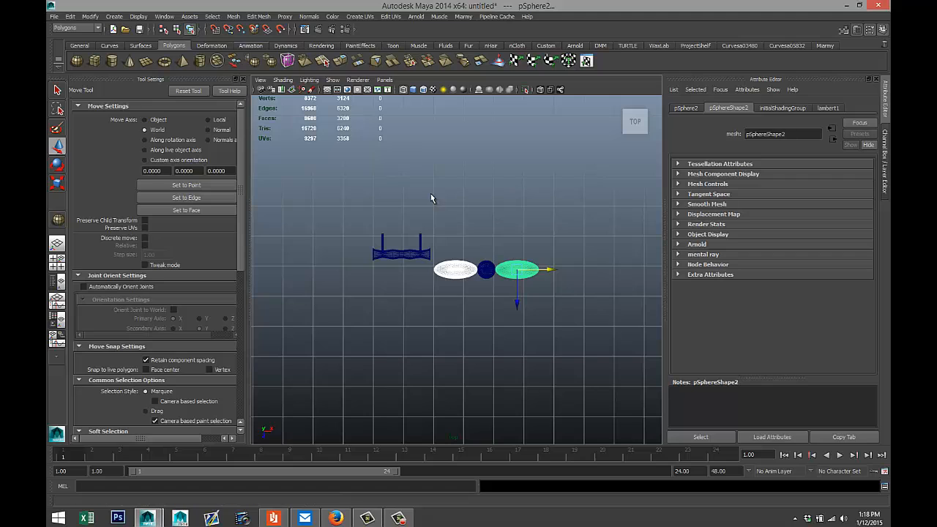
pyautogui.click(233, 16)
pyautogui.click(248, 31)
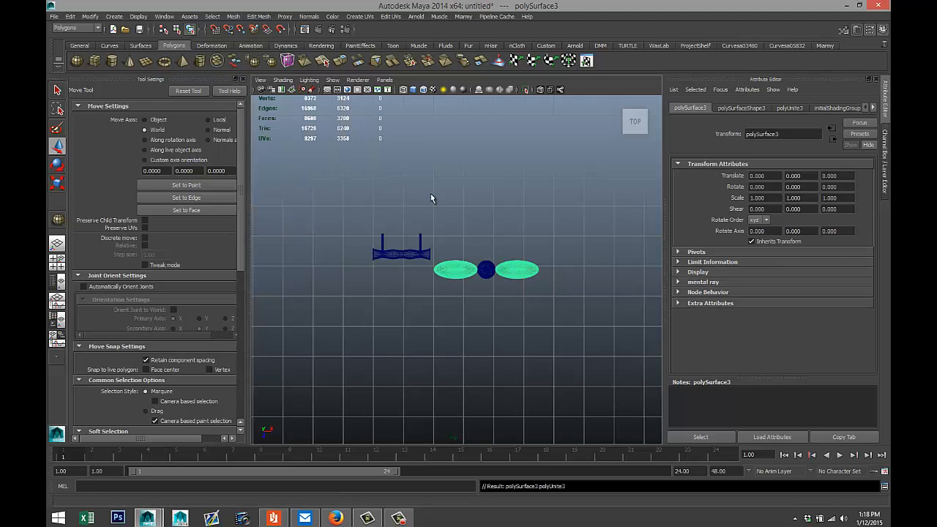
pyautogui.click(91, 16)
pyautogui.click(101, 110)
# Duplicate the combined petal pair and set the copy's Y rotation to -90 degrees to form a cross.
pyautogui.hotkey('ctrl', 'd')
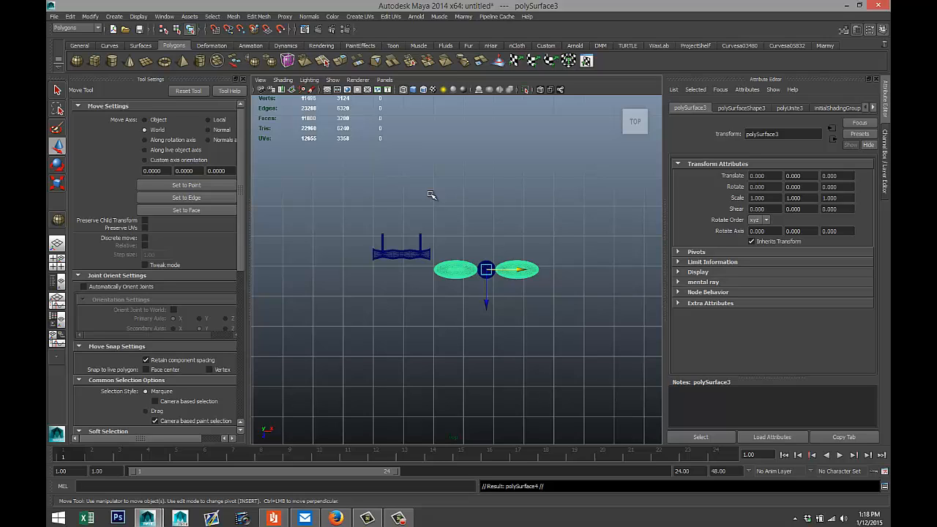
pyautogui.press('e')
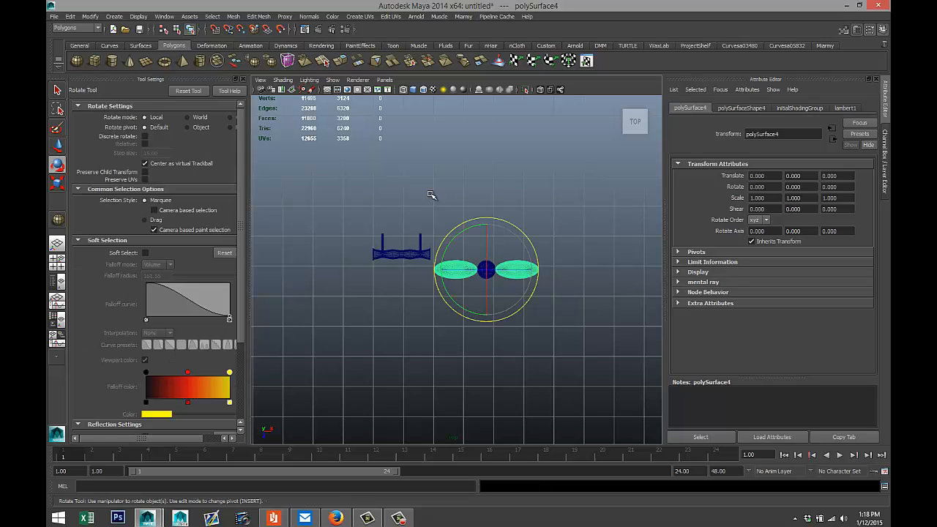
pyautogui.moveTo(460, 232)
pyautogui.mouseDown()
pyautogui.moveTo(494, 225)
pyautogui.moveTo(523, 242)
pyautogui.mouseUp()
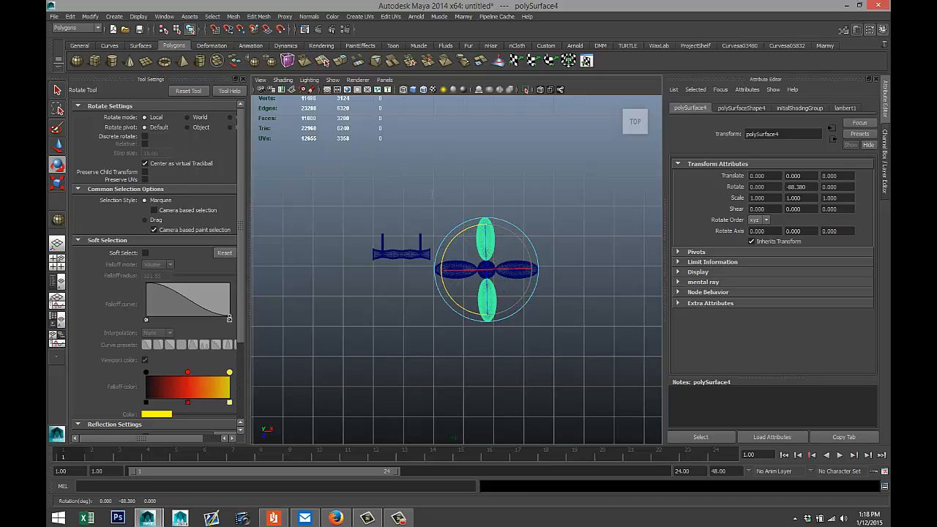
pyautogui.moveTo(809, 187); pyautogui.dragTo(784, 187)
pyautogui.write('-90')
pyautogui.press('Return')
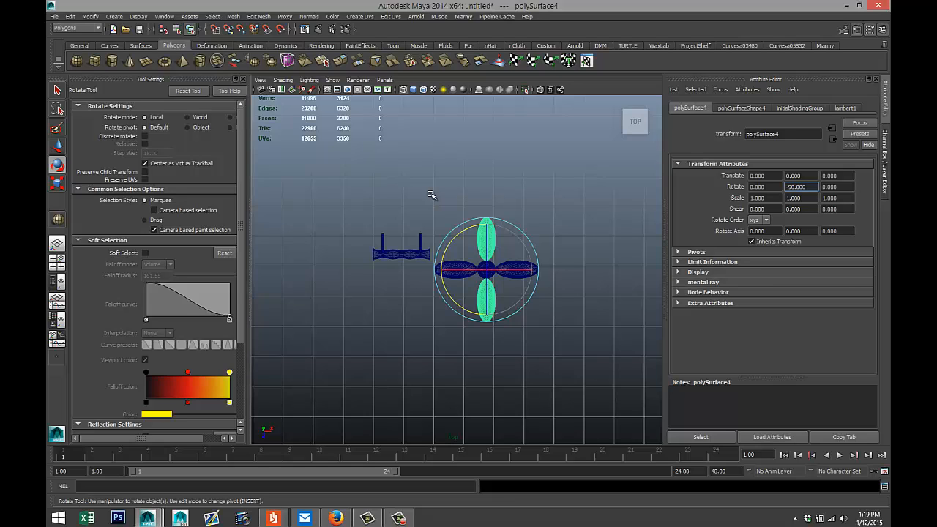
# Duplicate the rotated petal pair and set the new copy's Y rotation to -135 degrees for a diagonal pair.
pyautogui.moveTo(454, 237); pyautogui.dragTo(479, 224)
pyautogui.hotkey('ctrl', 'z')
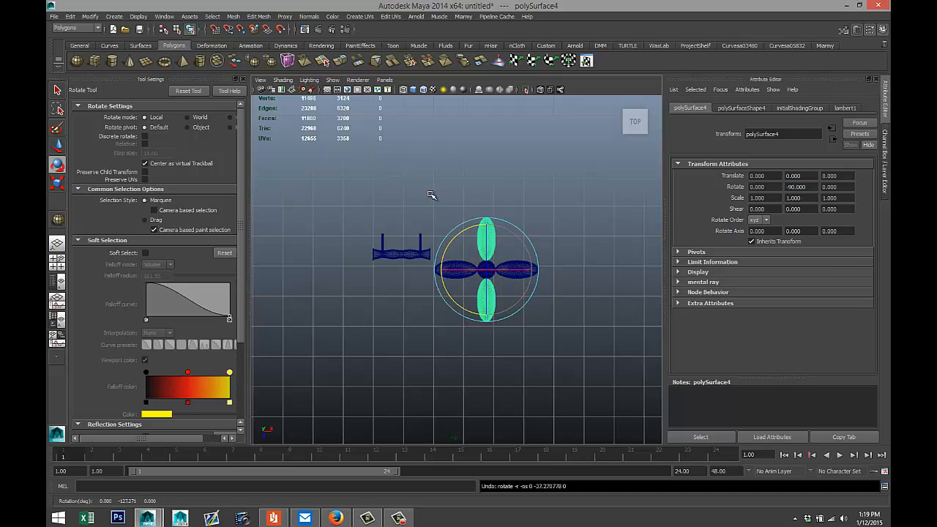
pyautogui.hotkey('ctrl', 'd')
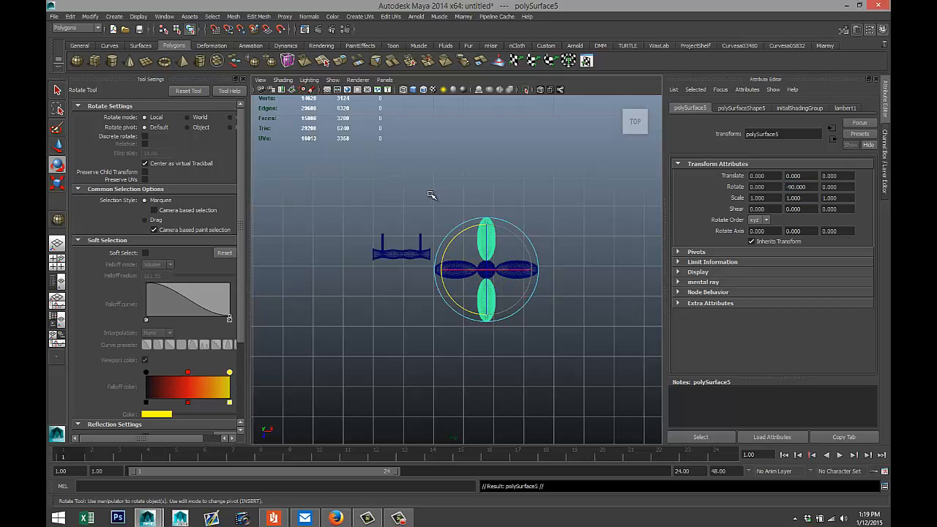
pyautogui.moveTo(452, 242); pyautogui.dragTo(485, 225)
pyautogui.moveTo(812, 188); pyautogui.dragTo(785, 187)
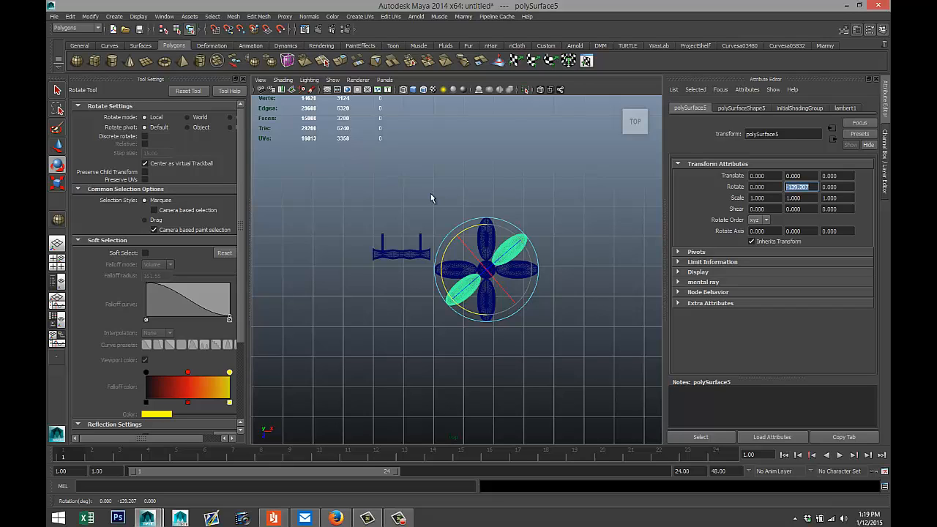
pyautogui.press('BackSpace')
pyautogui.press('Return')
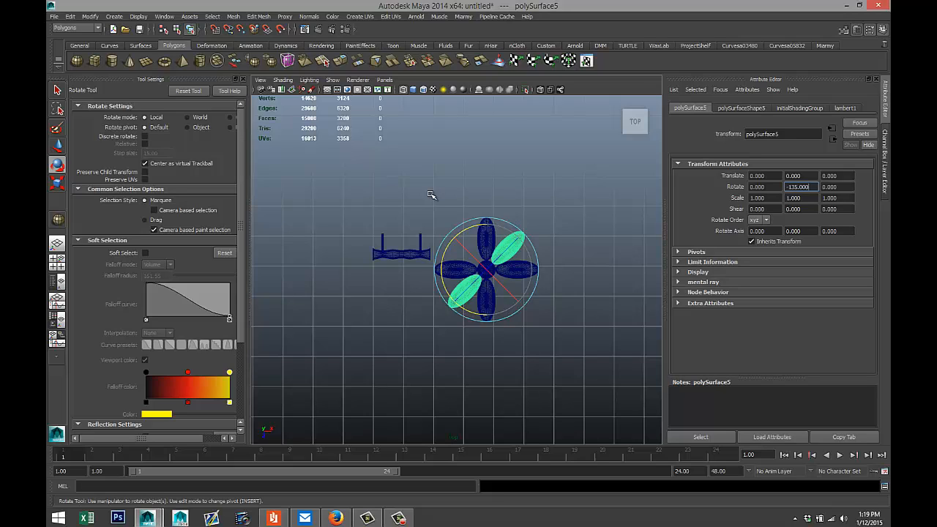
pyautogui.hotkey('ctrl', 'z')
pyautogui.hotkey('ctrl', 'z')
pyautogui.hotkey('ctrl', 'z')
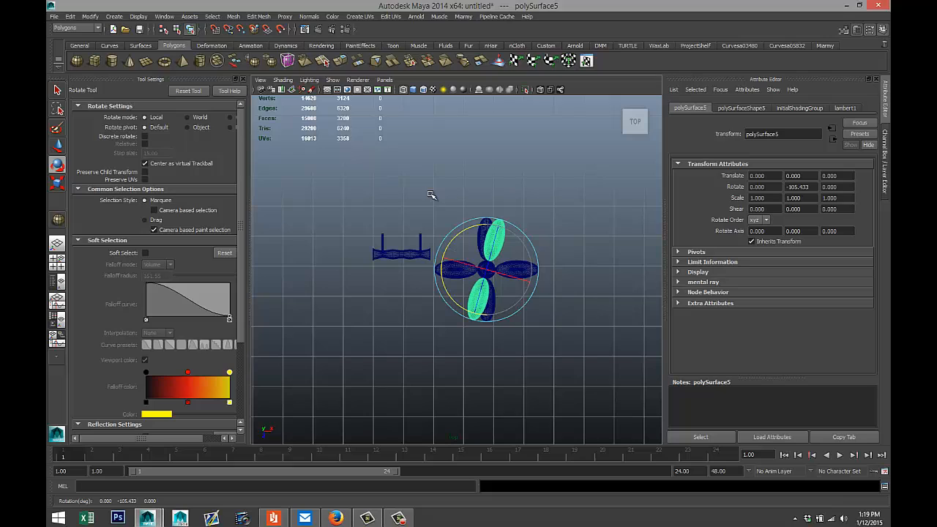
pyautogui.hotkey('ctrl', 'z')
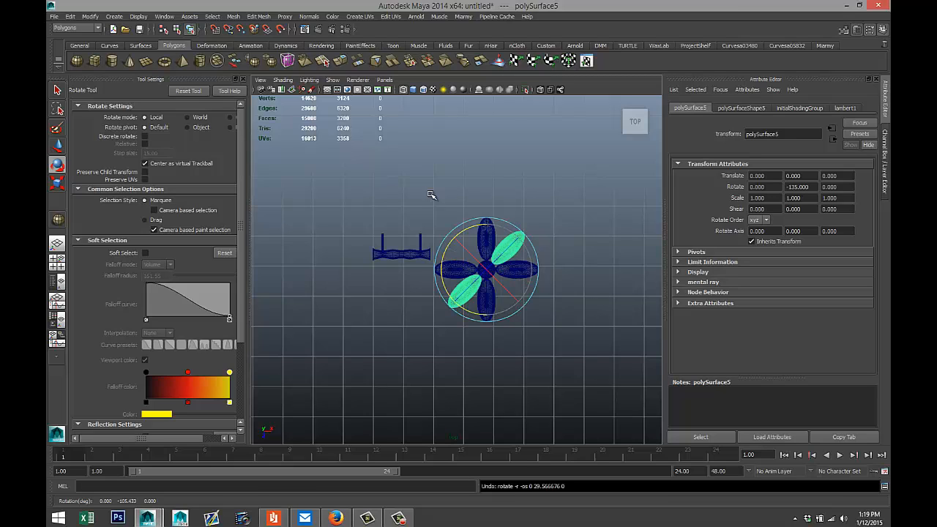
# Duplicate the diagonal petal pair twice, set the last copy's Y rotation to -45 degrees, and deselect it.
pyautogui.hotkey('ctrl', 'd')
pyautogui.hotkey('ctrl', 'd')
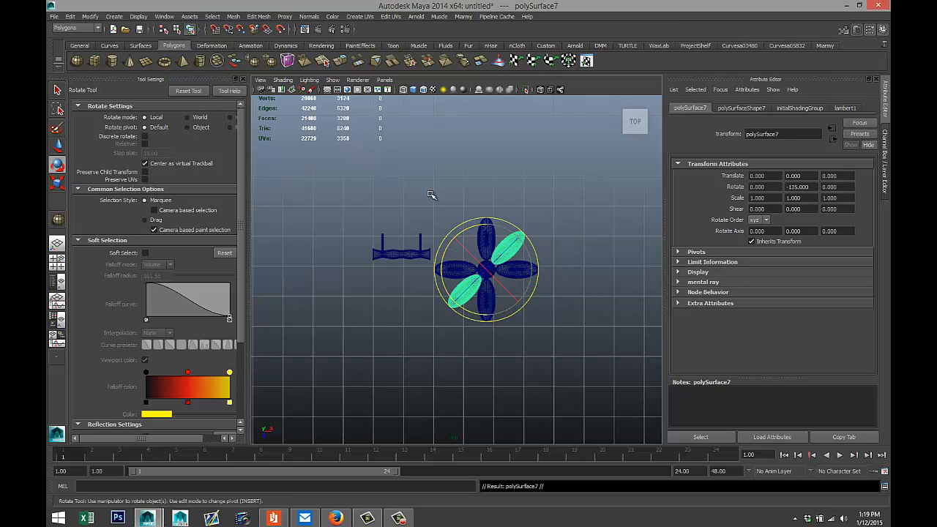
pyautogui.moveTo(444, 256); pyautogui.dragTo(460, 306)
pyautogui.moveTo(431, 194); pyautogui.dragTo(432, 197)
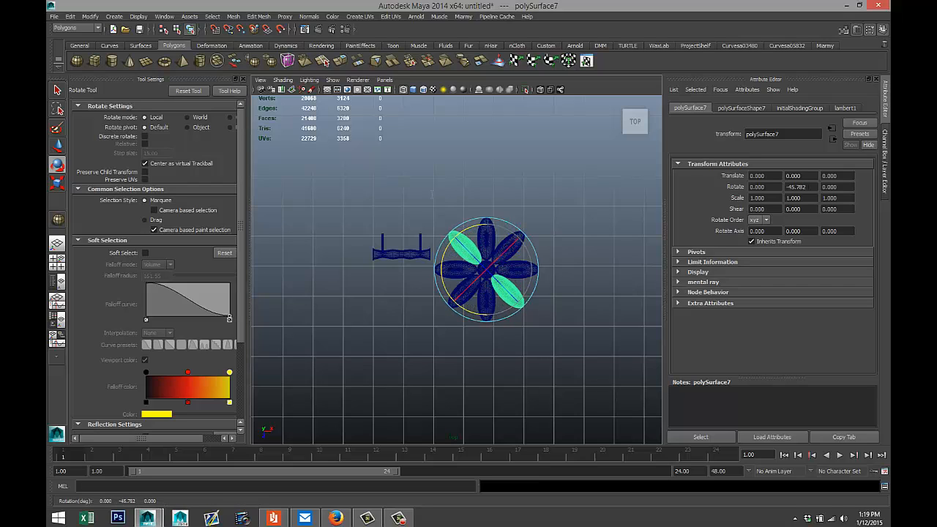
pyautogui.moveTo(808, 187); pyautogui.dragTo(783, 188)
pyautogui.write('-45')
pyautogui.press('Return')
pyautogui.click(430, 194)
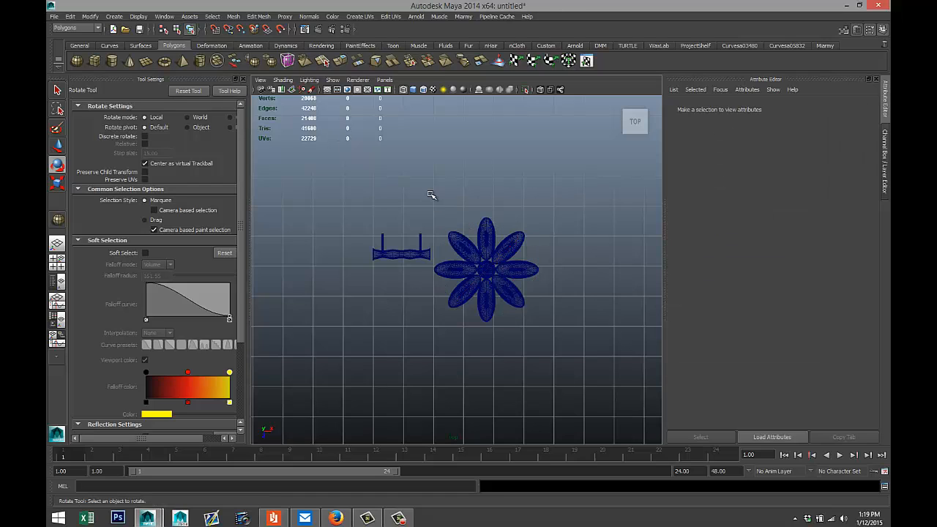
# Select all the petals with the center sphere and combine them into a single flower mesh.
pyautogui.moveTo(445, 242)
pyautogui.mouseDown()
pyautogui.moveTo(536, 296)
pyautogui.moveTo(547, 327)
pyautogui.mouseUp()
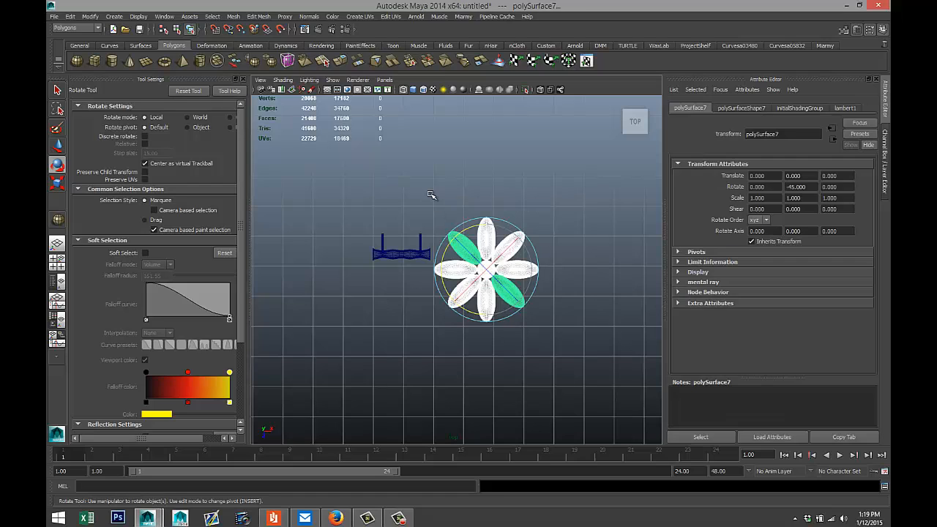
pyautogui.click(233, 16)
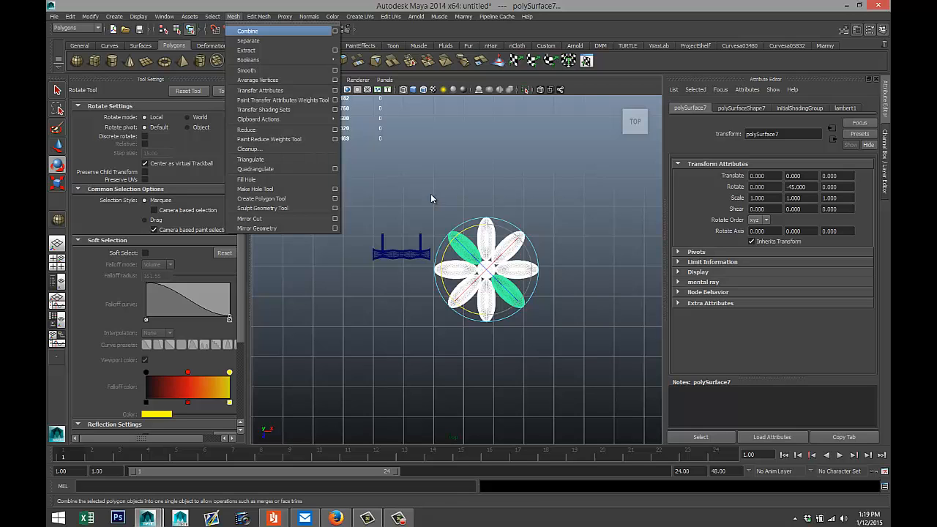
pyautogui.click(253, 30)
# Switch to the perspective view and center the pivot of the combined flower.
pyautogui.click(57, 262)
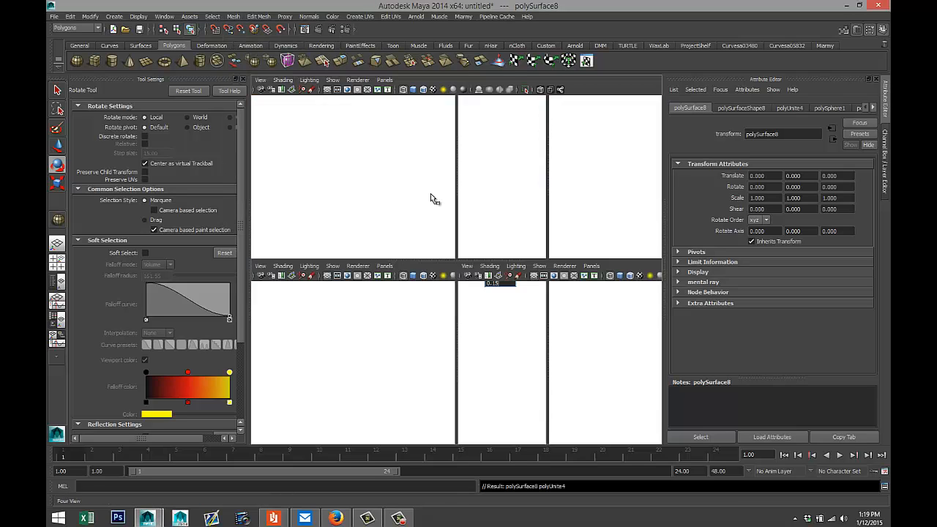
pyautogui.press('space')
pyautogui.scroll(-5, 430, 194)
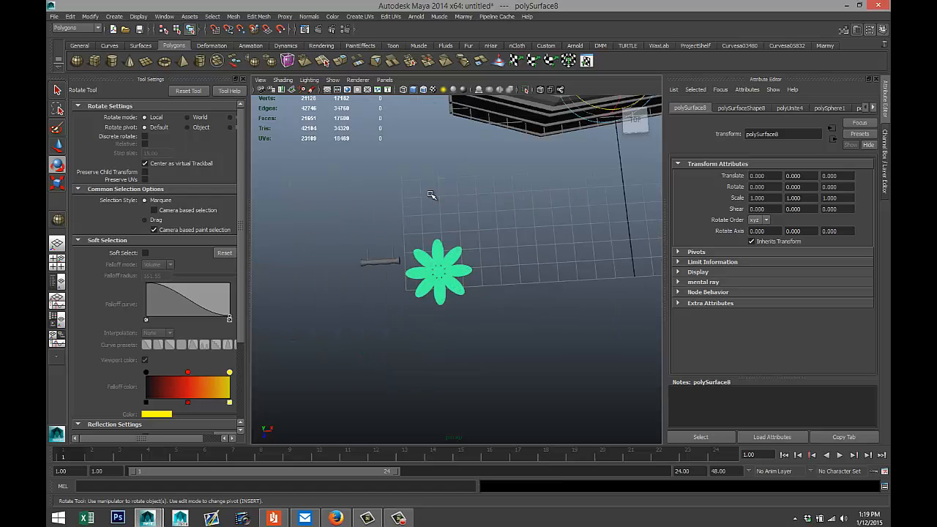
pyautogui.moveTo(431, 194)
pyautogui.keyDown('alt'); pyautogui.mouseDown()
pyautogui.moveTo(505, 165)
pyautogui.moveTo(432, 195)
pyautogui.mouseUp(); pyautogui.keyUp('alt')
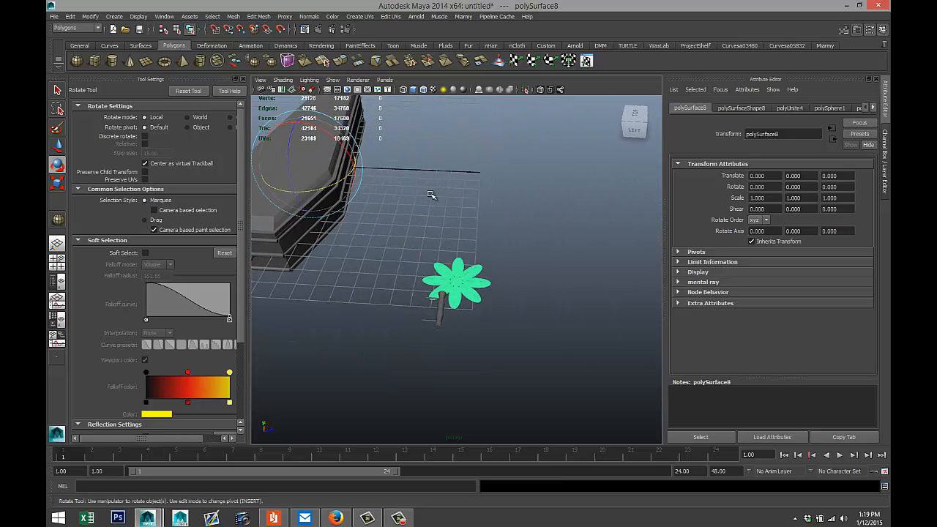
pyautogui.click(90, 16)
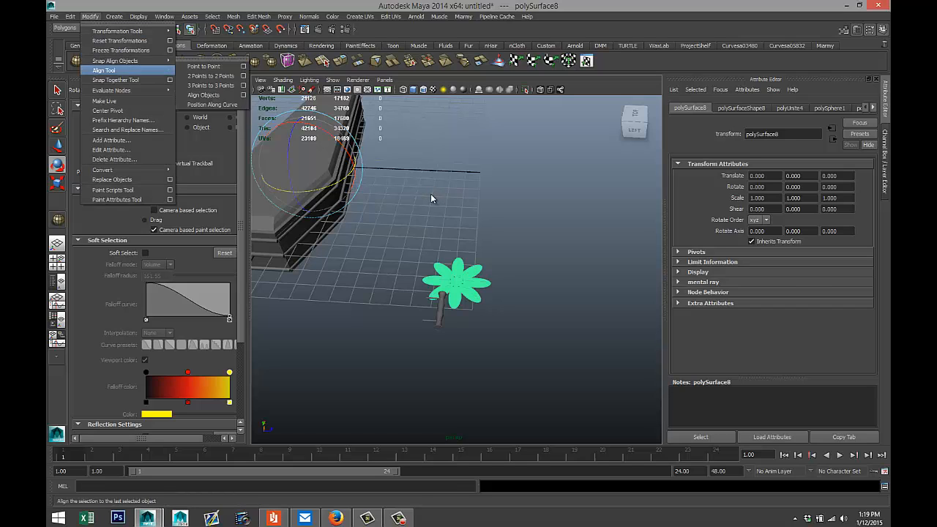
pyautogui.click(110, 111)
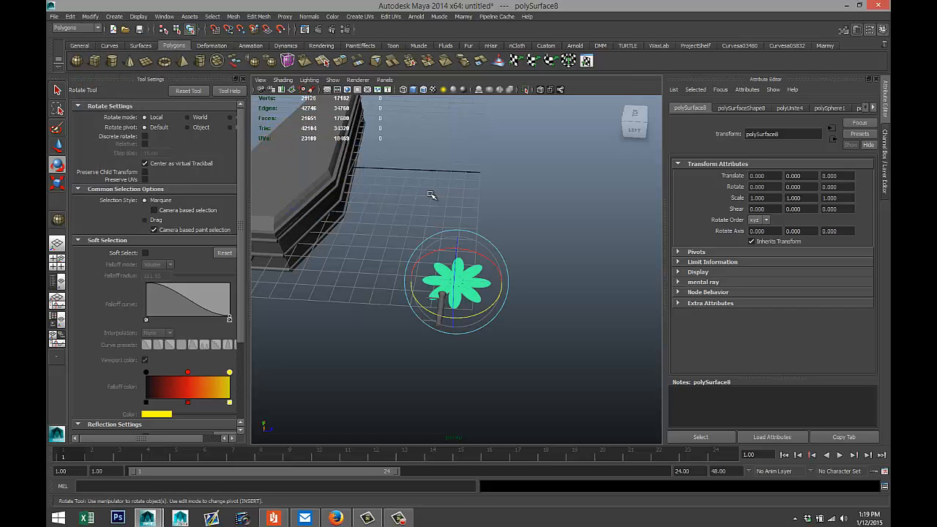
# Stand the flower upright by setting its X rotation to 90 degrees.
pyautogui.moveTo(487, 258); pyautogui.dragTo(500, 312)
pyautogui.moveTo(771, 188); pyautogui.dragTo(756, 187)
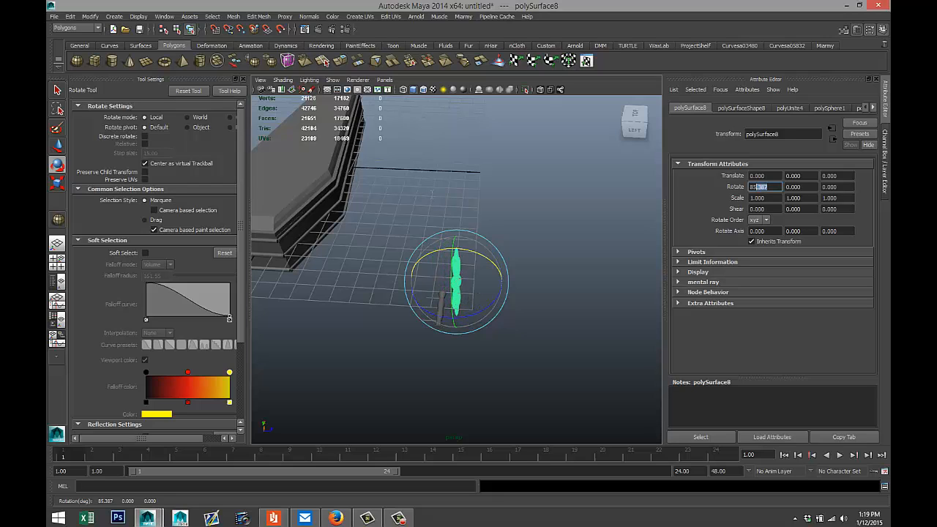
pyautogui.write('90')
pyautogui.press('Return')
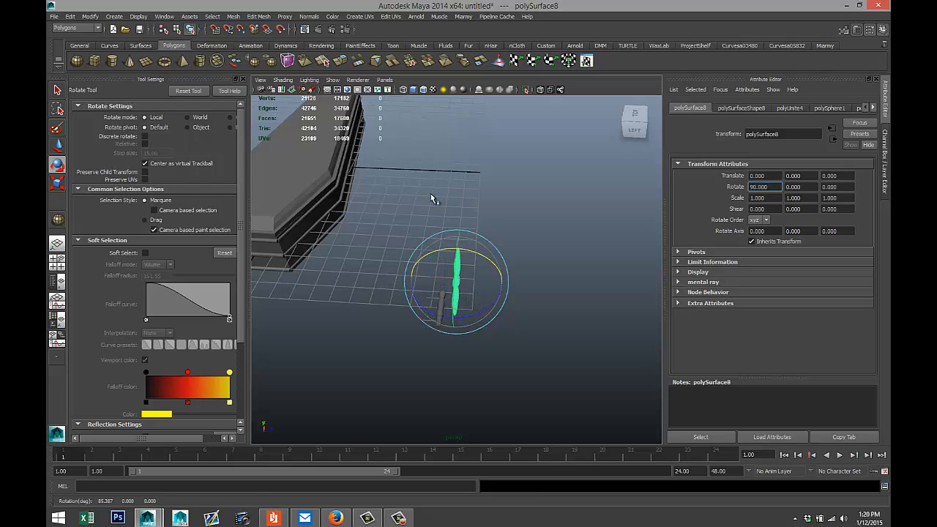
# In the front view, scale the flower uniformly down to about 0.194.
pyautogui.press('space')
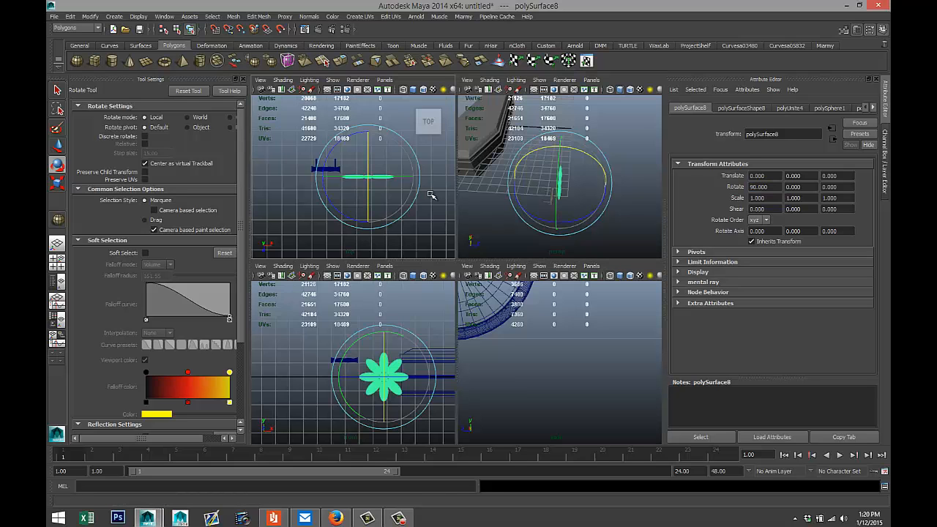
pyautogui.press('space')
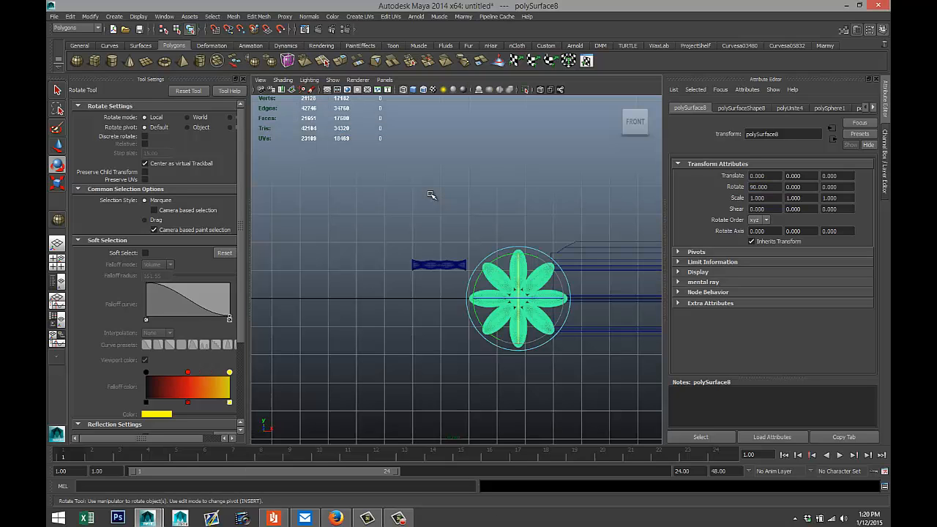
pyautogui.press('r')
pyautogui.moveTo(518, 299); pyautogui.dragTo(482, 298)
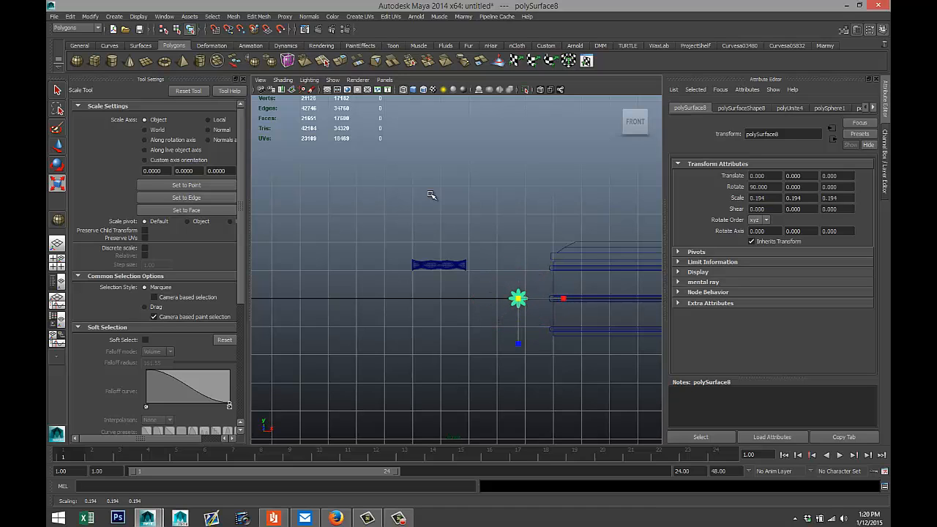
# Move the small flower onto the handle bar near its end, at about Translate X -2.145, Y 1.162.
pyautogui.press('w')
pyautogui.moveTo(545, 299); pyautogui.dragTo(490, 299)
pyautogui.moveTo(458, 265); pyautogui.dragTo(458, 231)
pyautogui.press('f')
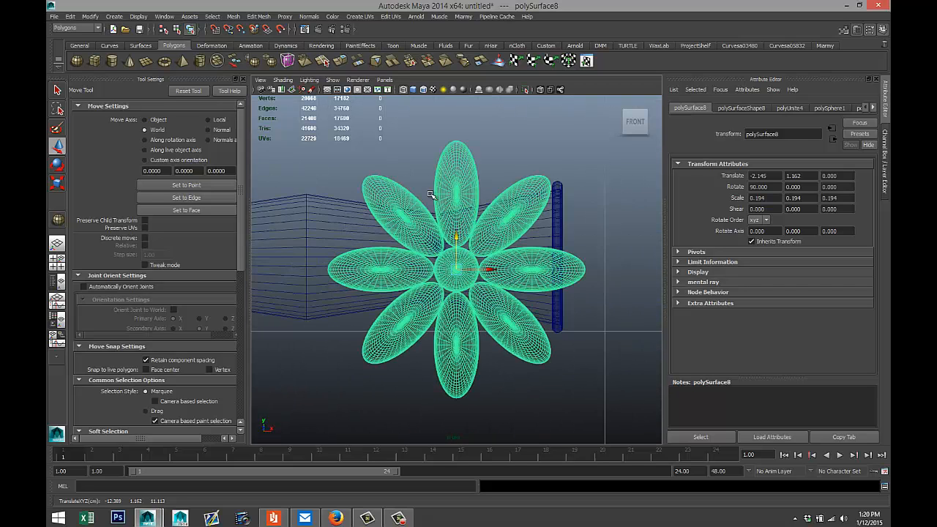
pyautogui.scroll(-10, 432, 195)
pyautogui.scroll(4, 432, 194)
pyautogui.scroll(8, 433, 194)
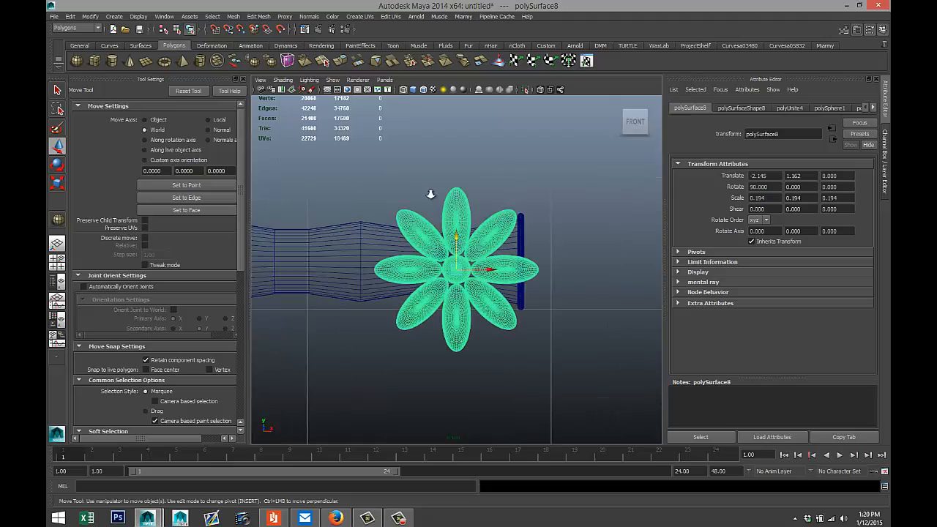
# Fine-tune the flower's placement on the handle to about Translate X -2.191, Y 1.226.
pyautogui.moveTo(457, 237); pyautogui.dragTo(456, 182)
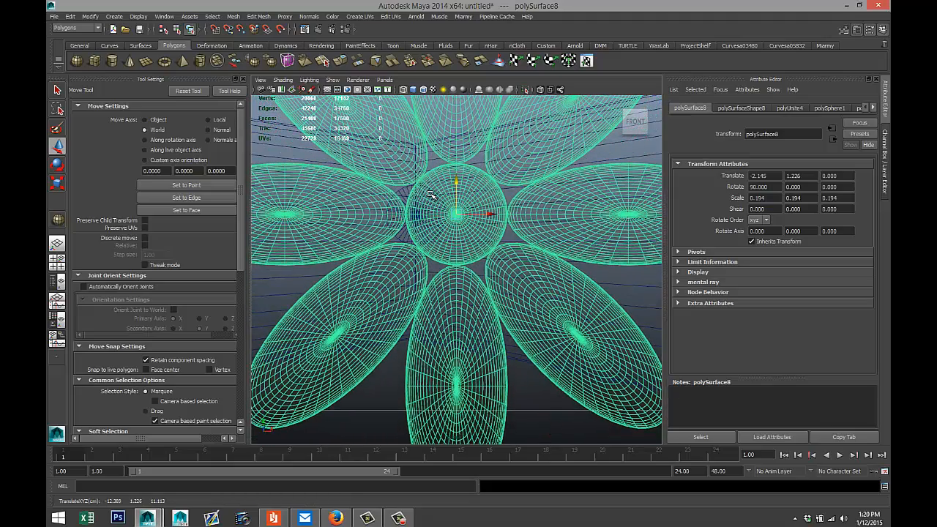
pyautogui.moveTo(490, 213); pyautogui.dragTo(450, 214)
pyautogui.scroll(6, 430, 194)
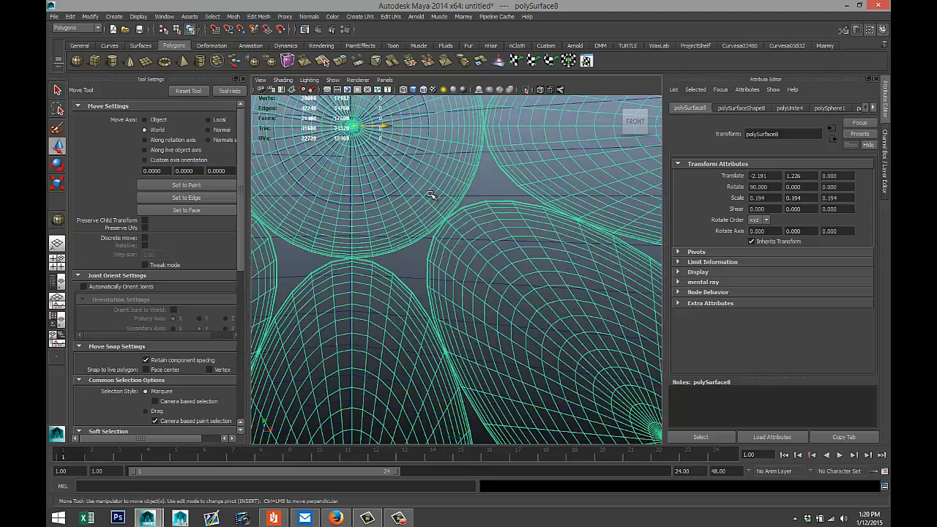
# Fine-tune the flower's position over the handle's post in the front view to about Translate X -2.192, Y 1.225.
pyautogui.press('f')
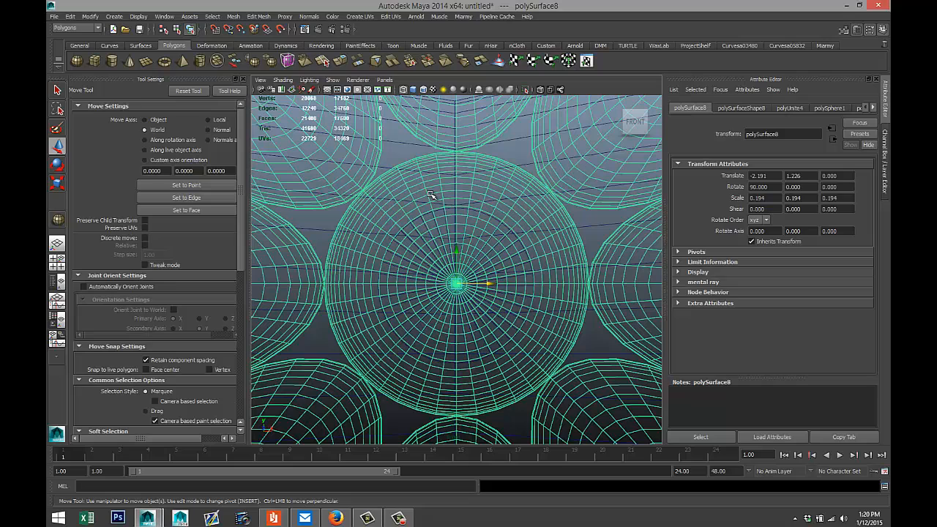
pyautogui.moveTo(431, 195); pyautogui.dragTo(431, 196, button='middle')
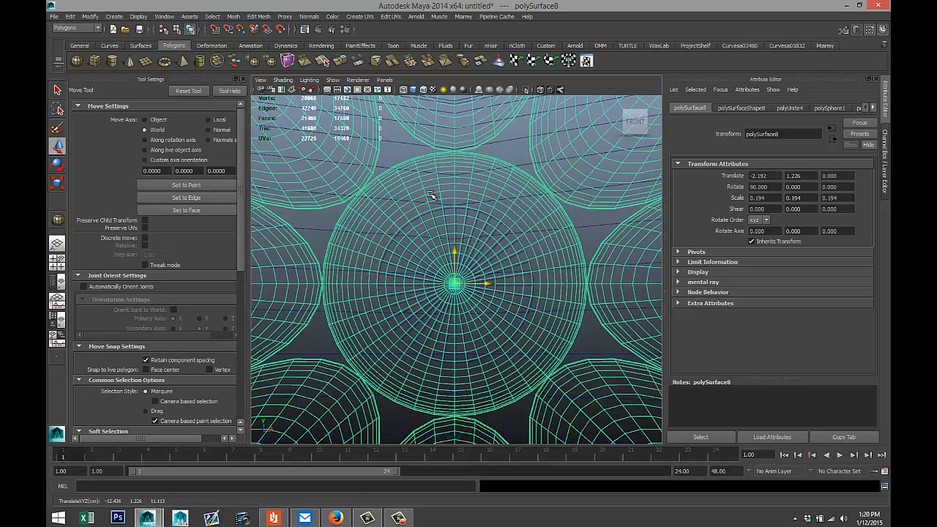
pyautogui.hotkey('alt', 'Down')
pyautogui.hotkey('alt', 'Down')
pyautogui.hotkey('alt', 'Down')
pyautogui.scroll(-10, 430, 195)
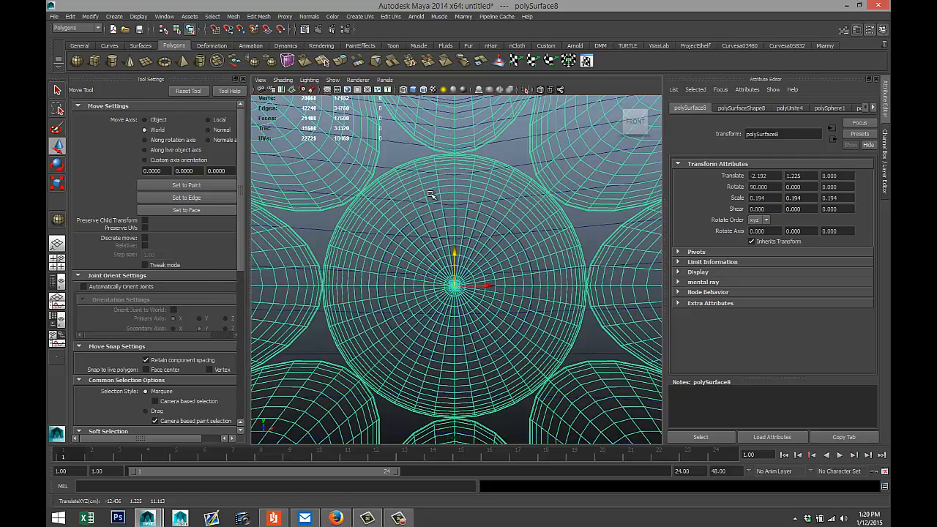
pyautogui.scroll(3, 431, 195)
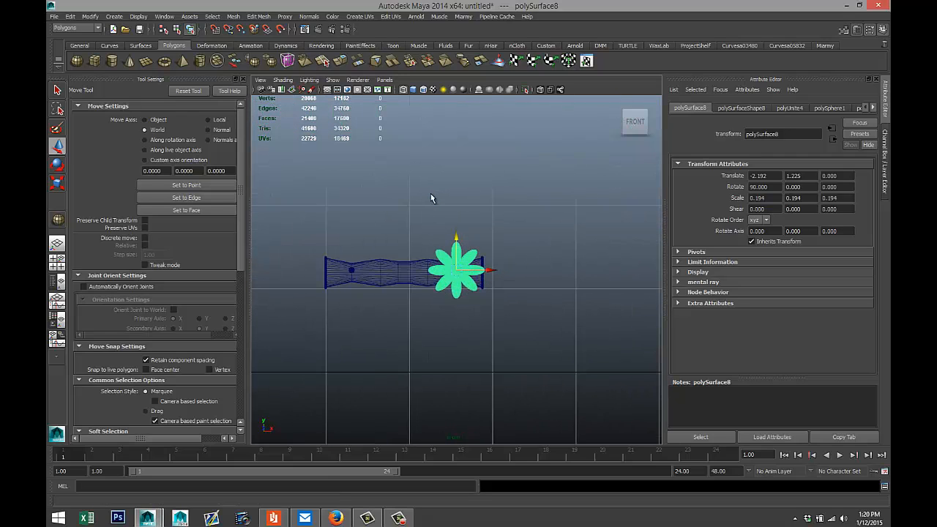
# Move the flower back along Z to about -1.208, onto the far end of the handle's post.
pyautogui.press('space')
pyautogui.press('space')
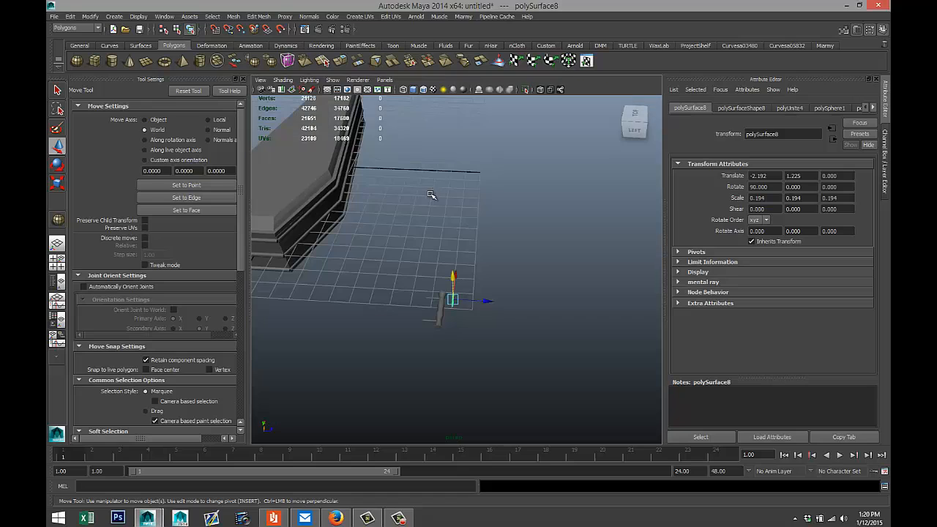
pyautogui.scroll(10, 431, 194)
pyautogui.scroll(-3, 431, 195)
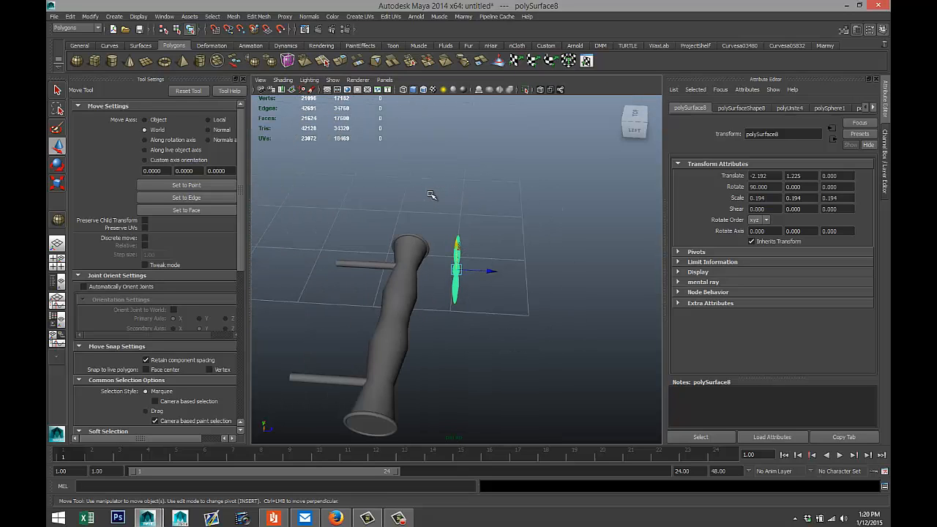
pyautogui.keyDown('shift'); pyautogui.moveTo(430, 194); pyautogui.dragTo(430, 194, button='middle'); pyautogui.keyUp('shift')
pyautogui.press('f')
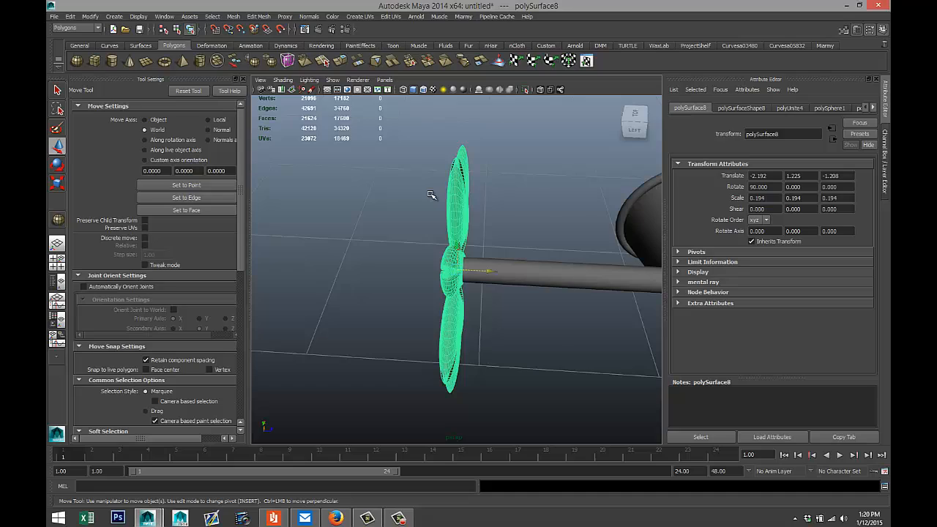
pyautogui.keyDown('alt'); pyautogui.moveTo(430, 195); pyautogui.dragTo(430, 194); pyautogui.keyUp('alt')
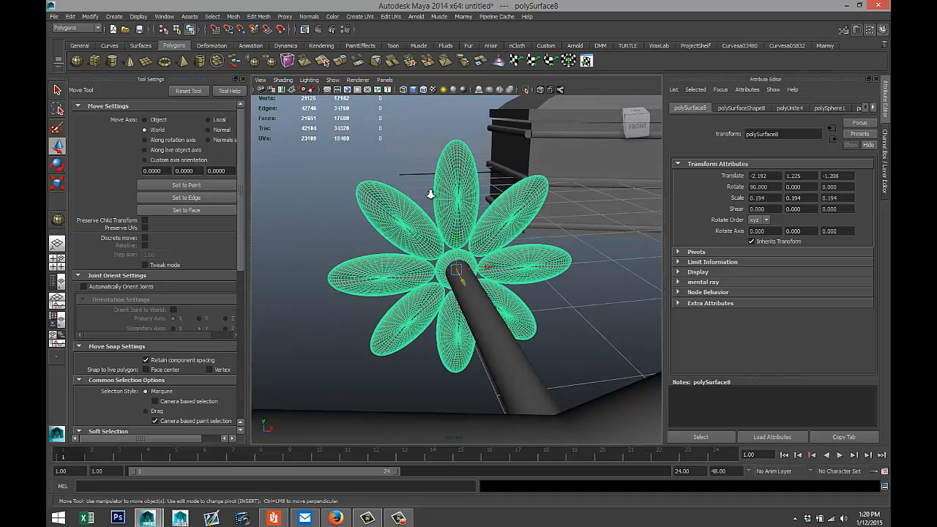
pyautogui.scroll(-5, 431, 195)
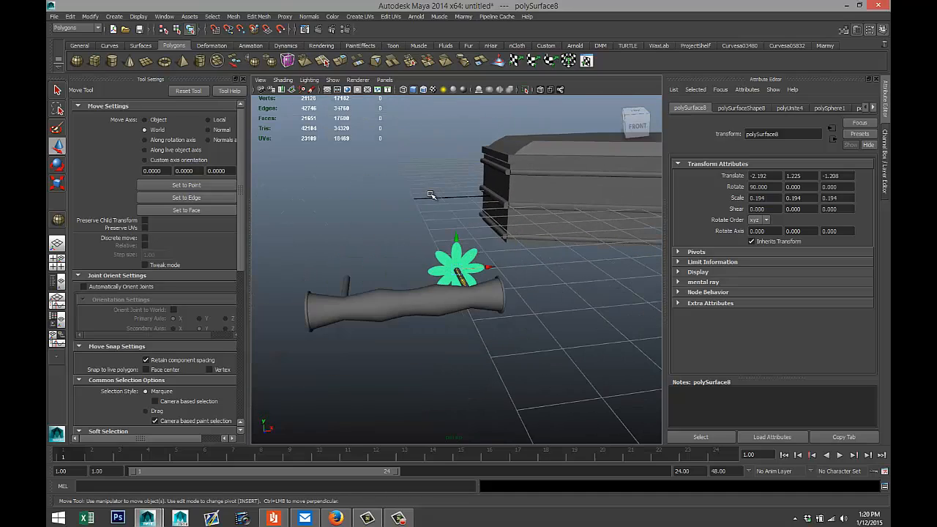
# Duplicate the flower and center the copy on the handle's other post at about Translate X -3.450.
pyautogui.hotkey('ctrl', 'd')
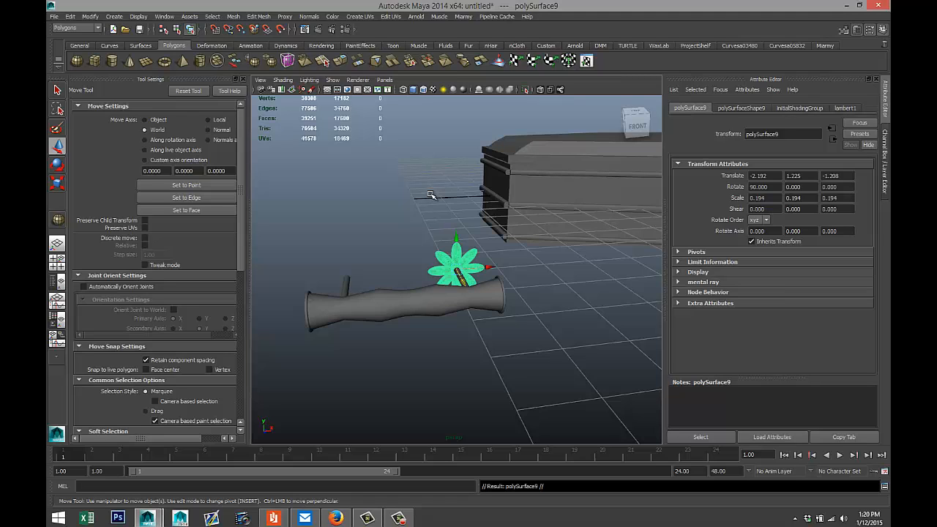
pyautogui.moveTo(489, 267); pyautogui.dragTo(381, 275)
pyautogui.press('space')
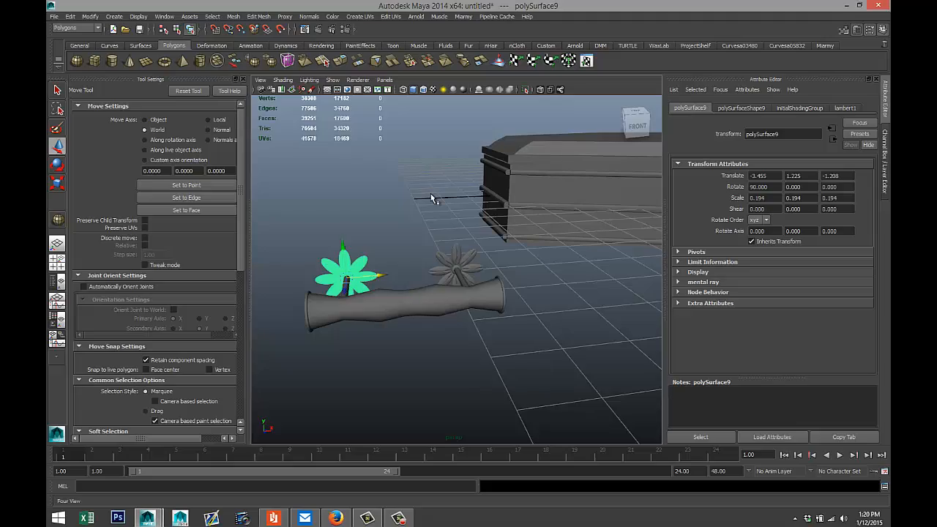
pyautogui.press('space')
pyautogui.press('f')
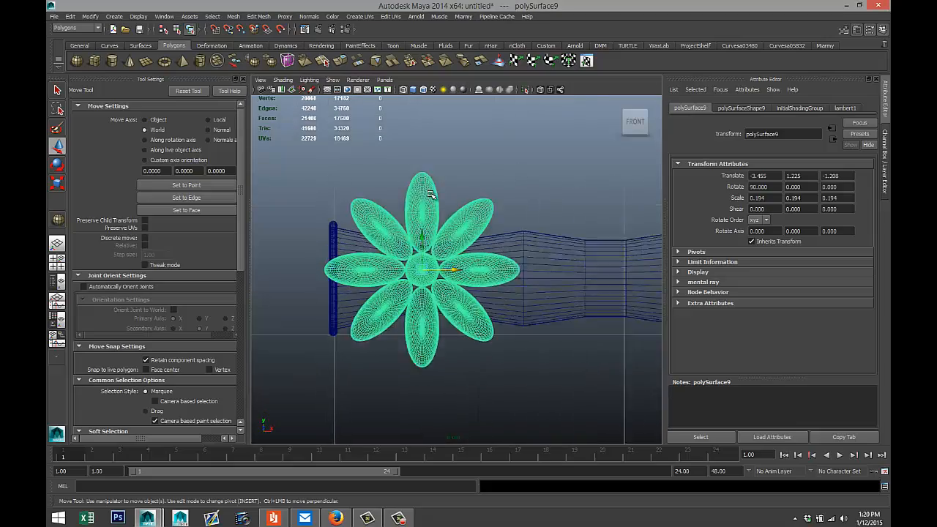
pyautogui.scroll(3, 432, 194)
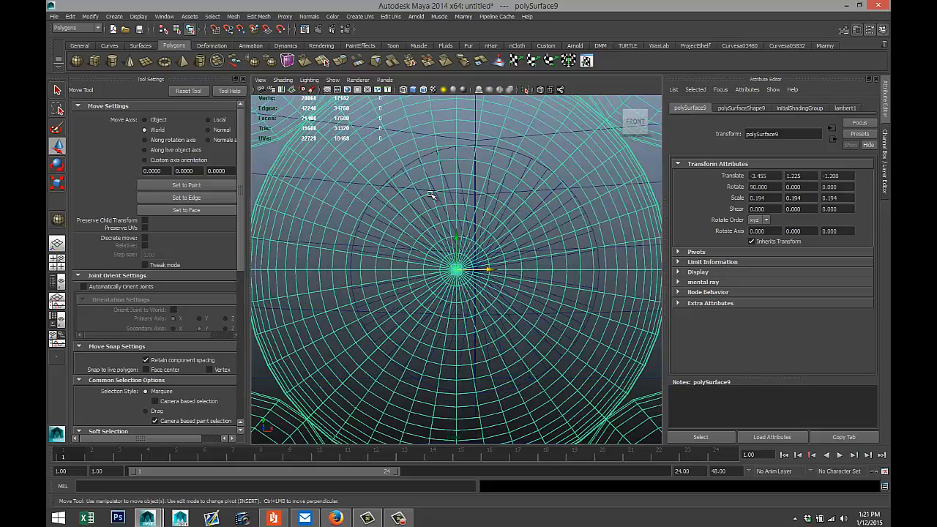
pyautogui.moveTo(431, 195)
pyautogui.mouseDown(button='middle')
pyautogui.moveTo(419, 194)
pyautogui.moveTo(438, 195)
pyautogui.mouseUp(button='middle')
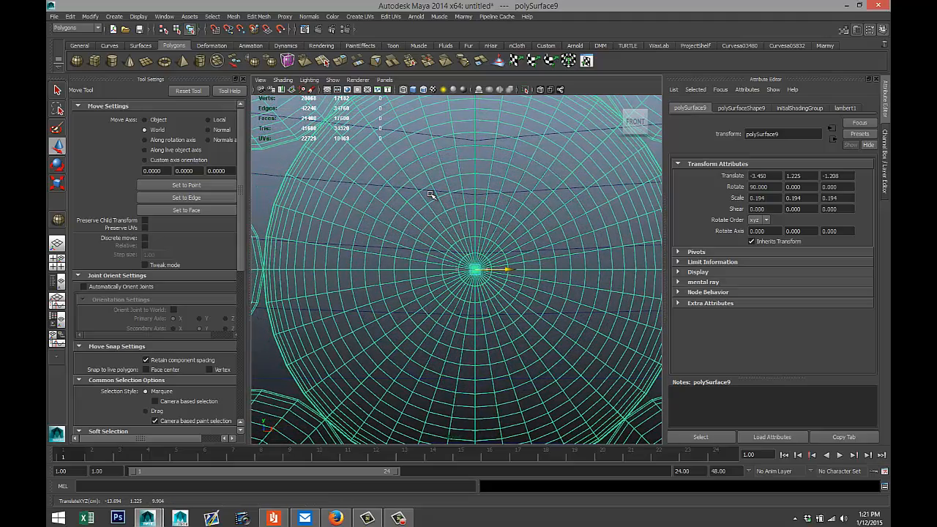
# Select the handle with both flowers and combine them into a single mesh.
pyautogui.scroll(-10, 431, 195)
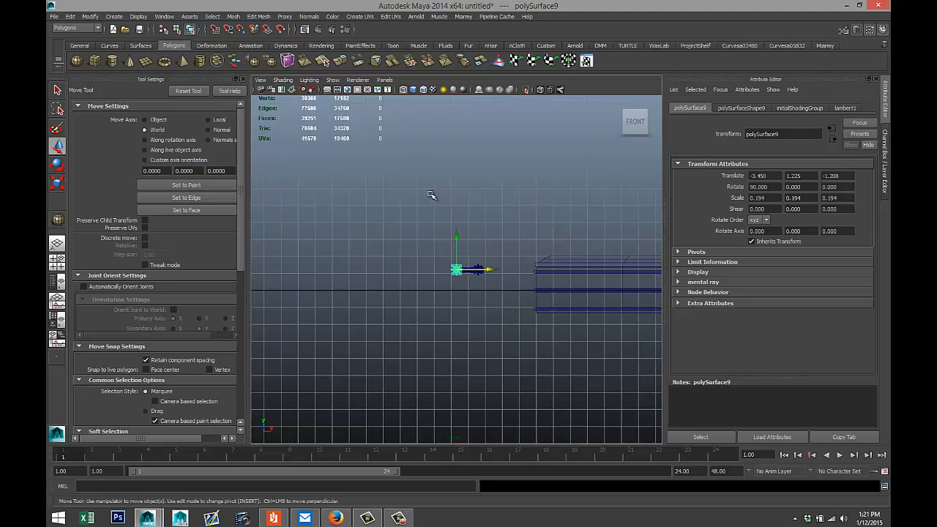
pyautogui.moveTo(426, 237); pyautogui.dragTo(505, 340)
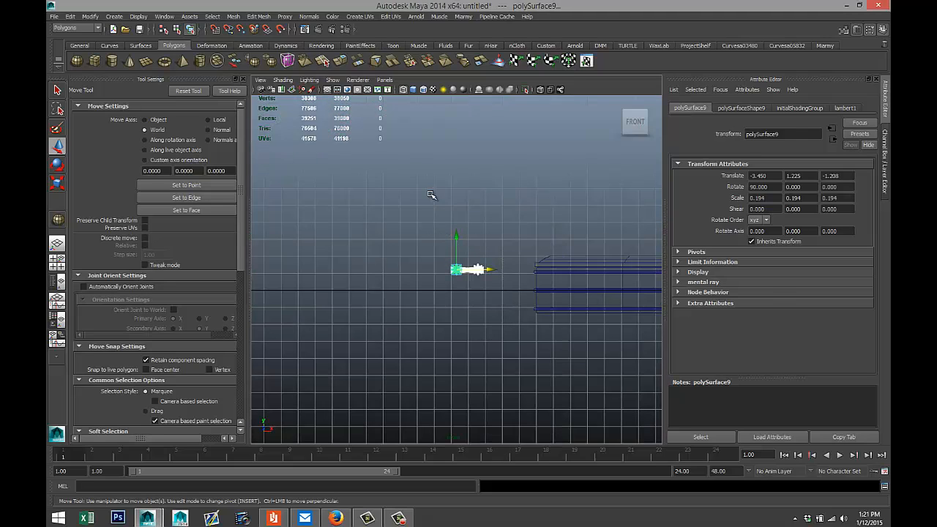
pyautogui.click(233, 17)
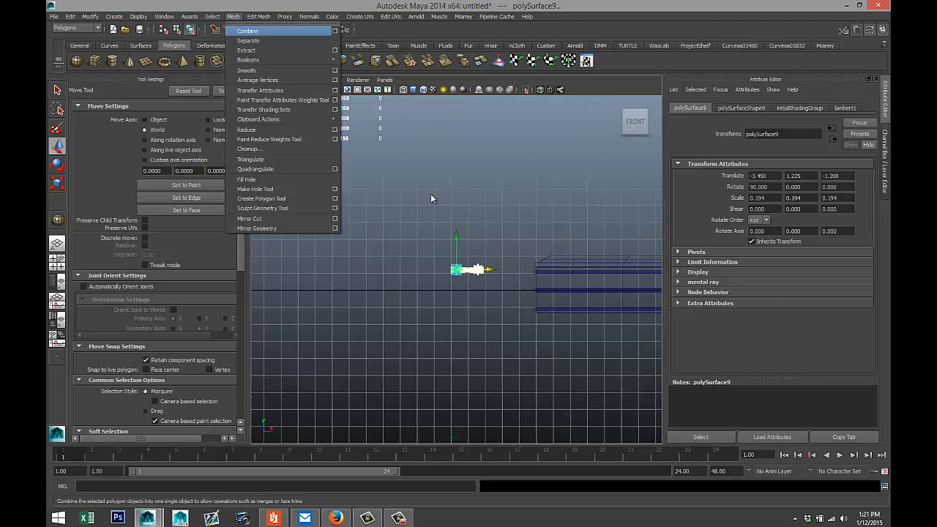
pyautogui.click(247, 32)
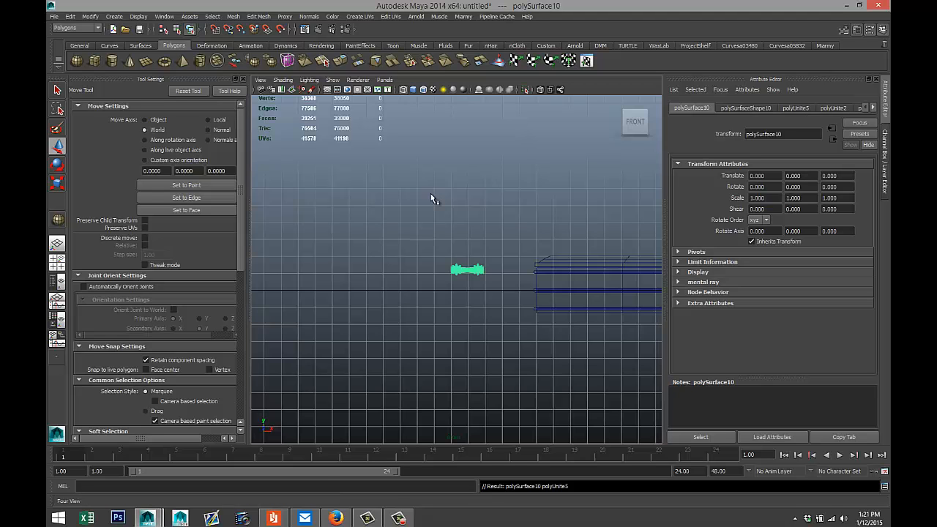
# Center the pivot of the combined handle on its own geometry.
pyautogui.click(56, 261)
pyautogui.click(57, 243)
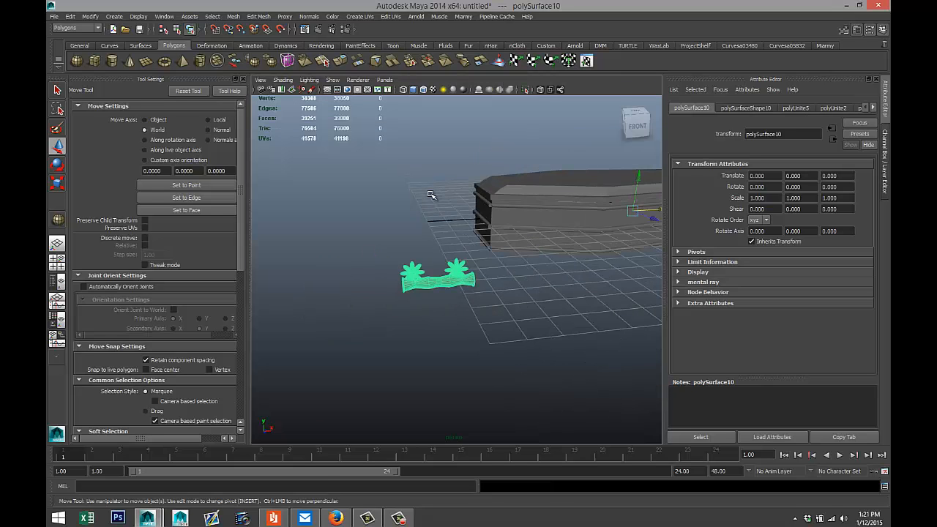
pyautogui.keyDown('alt'); pyautogui.moveTo(431, 195); pyautogui.dragTo(431, 195); pyautogui.keyUp('alt')
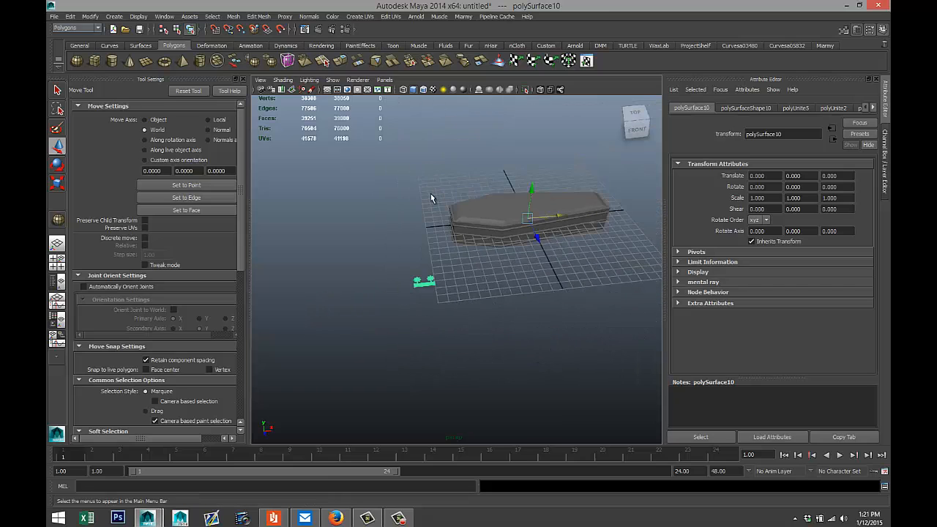
pyautogui.click(91, 16)
pyautogui.click(108, 110)
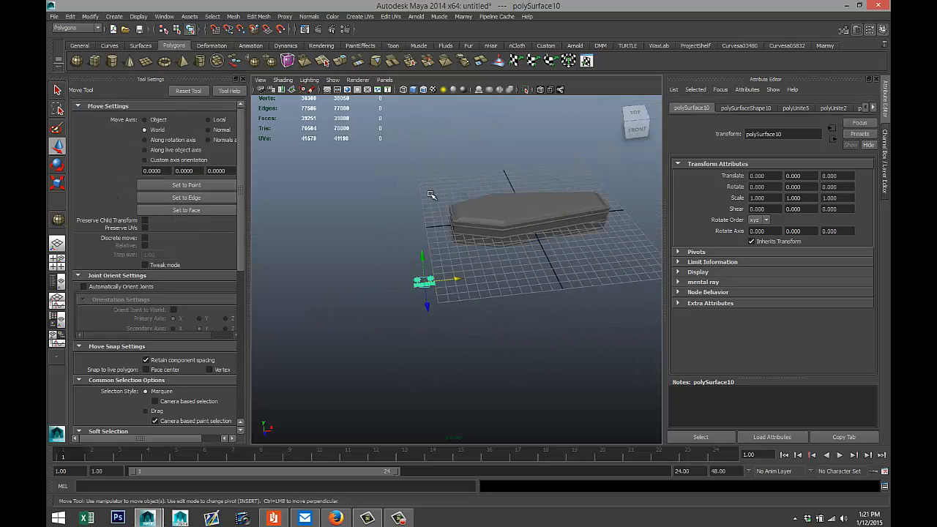
# Move the combined handle in front of the coffin's narrow end, at about Translate X 19.697, Y -0.683.
pyautogui.moveTo(446, 280); pyautogui.dragTo(615, 262)
pyautogui.keyDown('alt'); pyautogui.moveTo(454, 241); pyautogui.dragTo(425, 242); pyautogui.keyUp('alt')
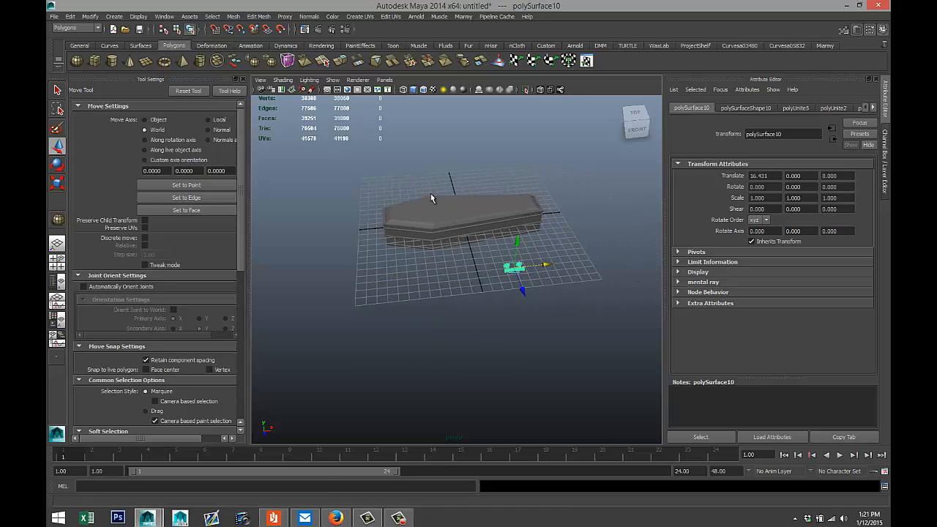
pyautogui.click(56, 262)
pyautogui.press('space')
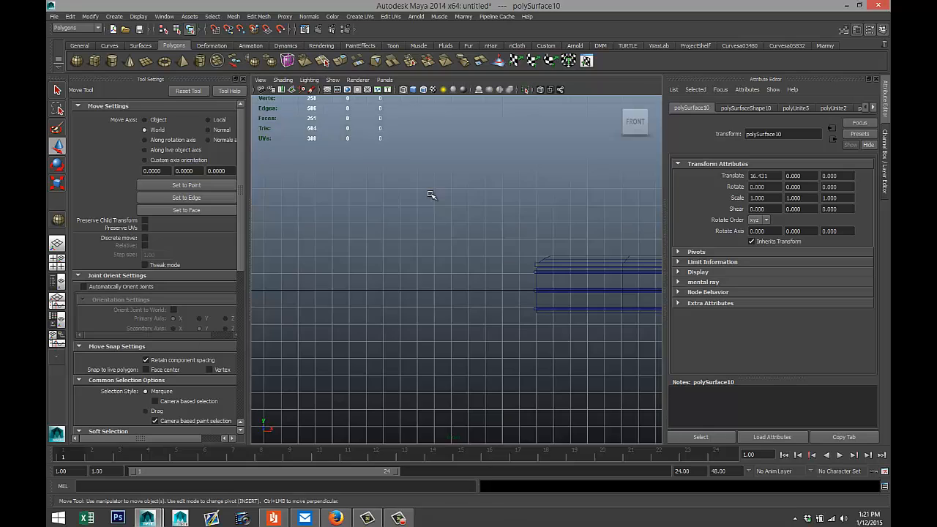
pyautogui.press('f')
pyautogui.scroll(-10, 431, 194)
pyautogui.scroll(-4, 431, 194)
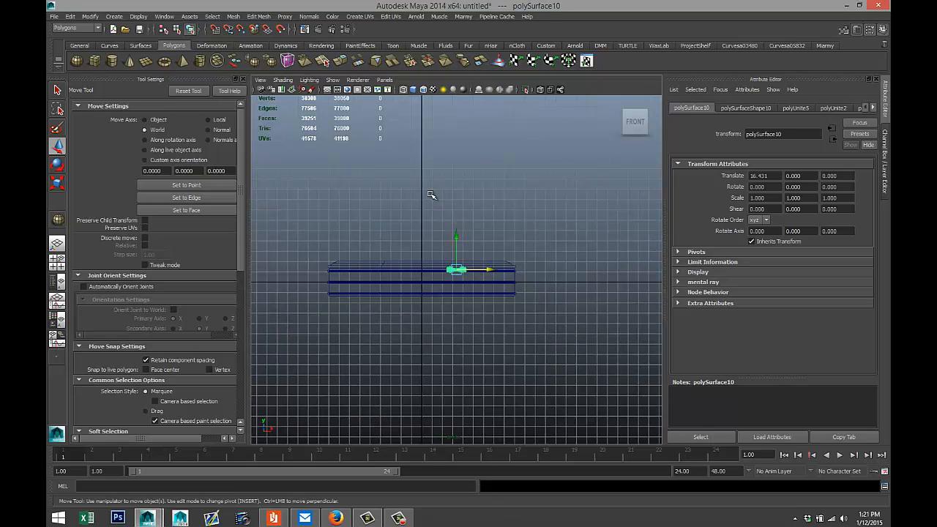
pyautogui.moveTo(430, 194); pyautogui.dragTo(430, 194, button='middle')
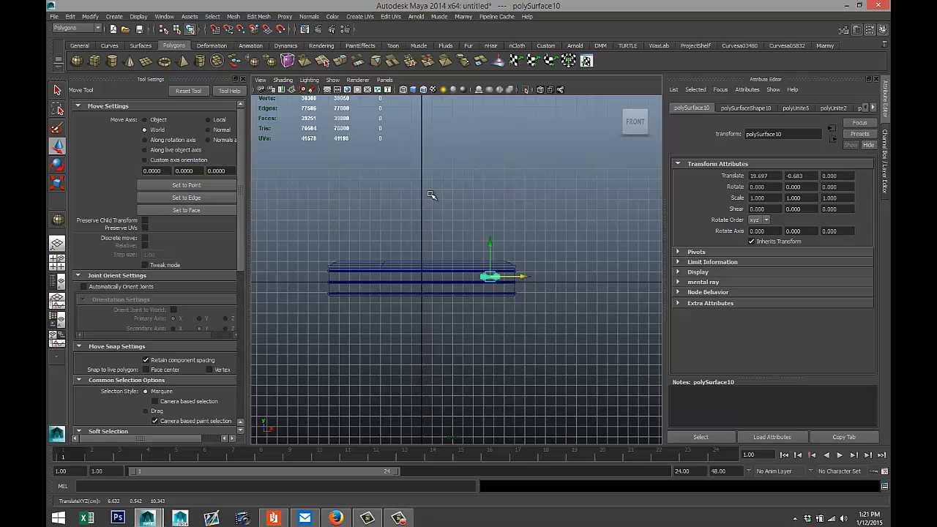
# Duplicate the handle twice along the coffin's side, placing the copies at about Translate X 12.190 and 6.339.
pyautogui.hotkey('ctrl', 'd')
pyautogui.moveTo(431, 194); pyautogui.dragTo(431, 194, button='middle')
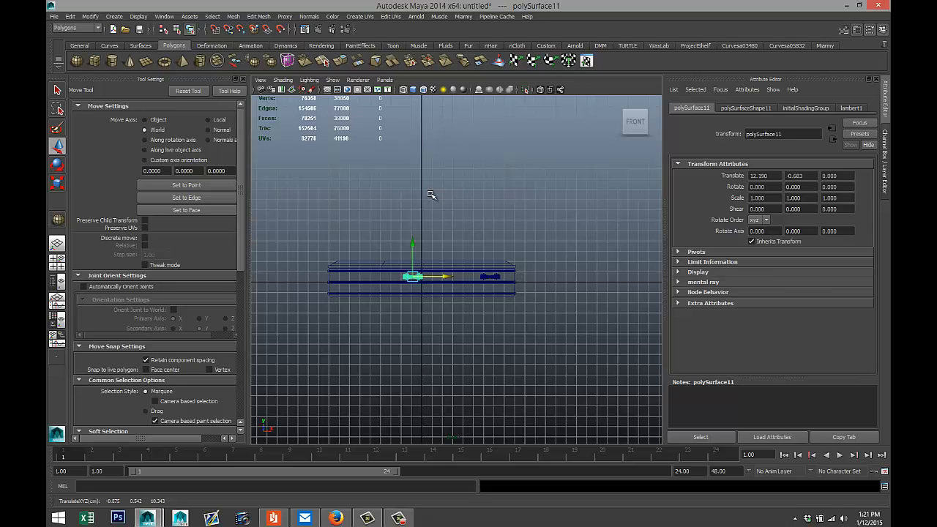
pyautogui.hotkey('ctrl', 'd')
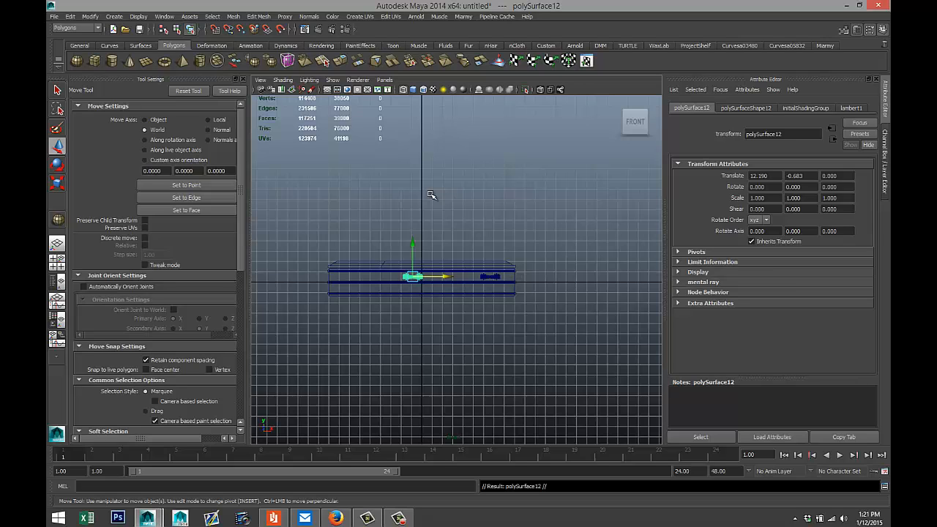
pyautogui.moveTo(431, 194); pyautogui.dragTo(430, 194, button='middle')
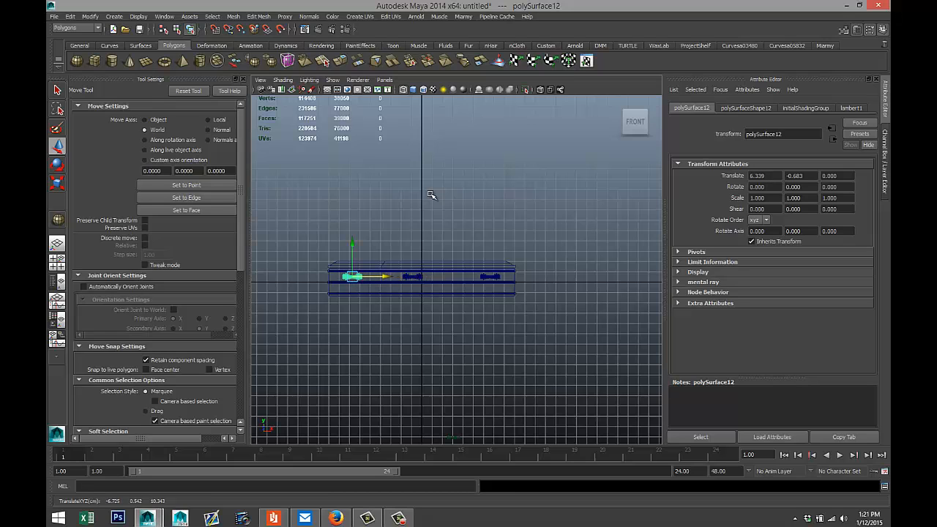
# In the top view, select all three handles and move them toward the coffin's side, to about Translate Z -6.655.
pyautogui.press('space')
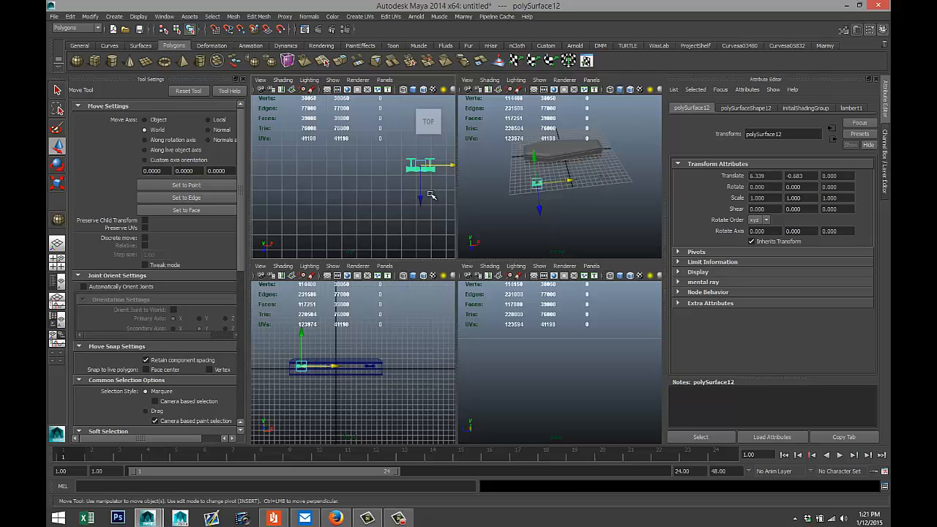
pyautogui.press('space')
pyautogui.scroll(-5, 431, 194)
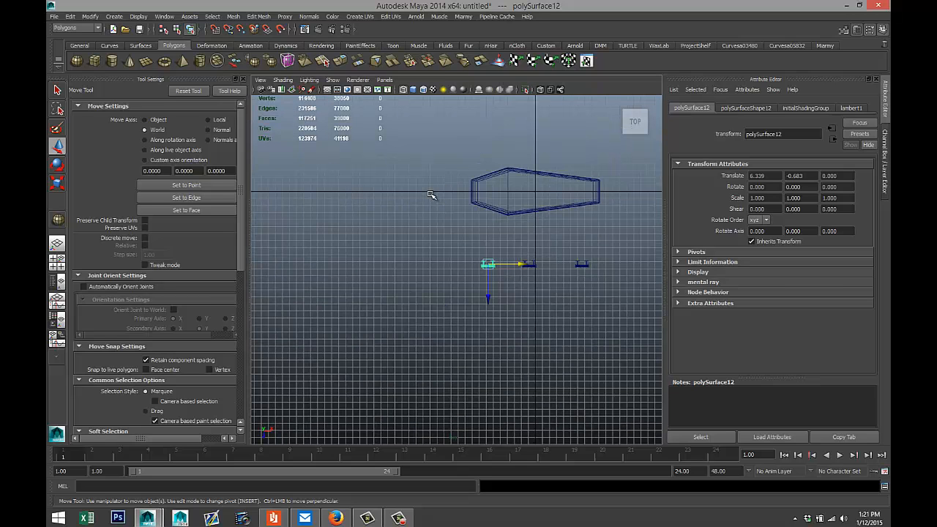
pyautogui.moveTo(455, 250); pyautogui.dragTo(613, 325)
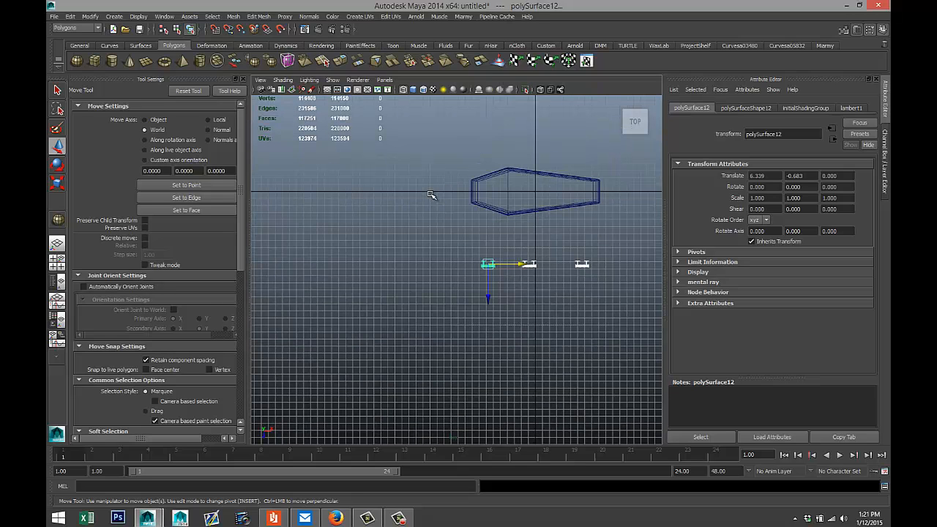
pyautogui.moveTo(489, 298); pyautogui.dragTo(488, 251)
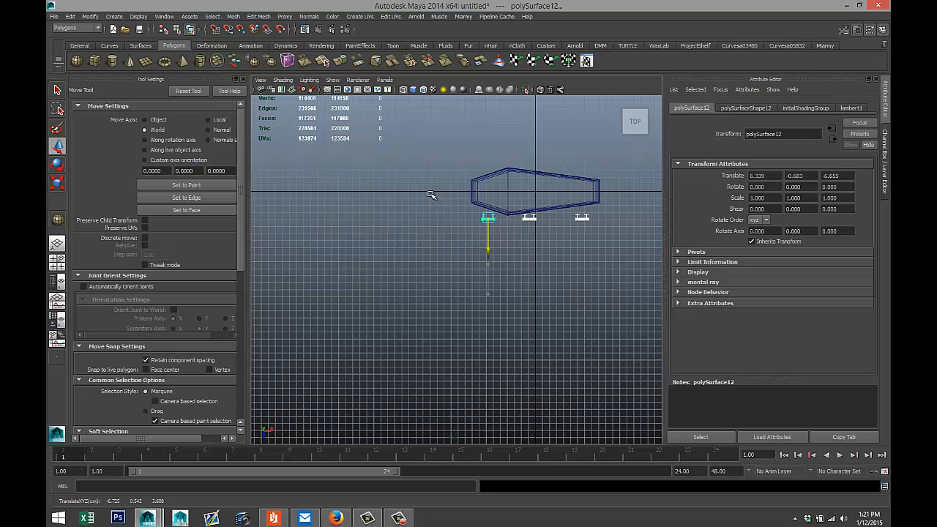
# Angle the middle handle parallel to the coffin's side and move it closer, at about Rotate Y 7.876, Translate Z -6.854.
pyautogui.press('f')
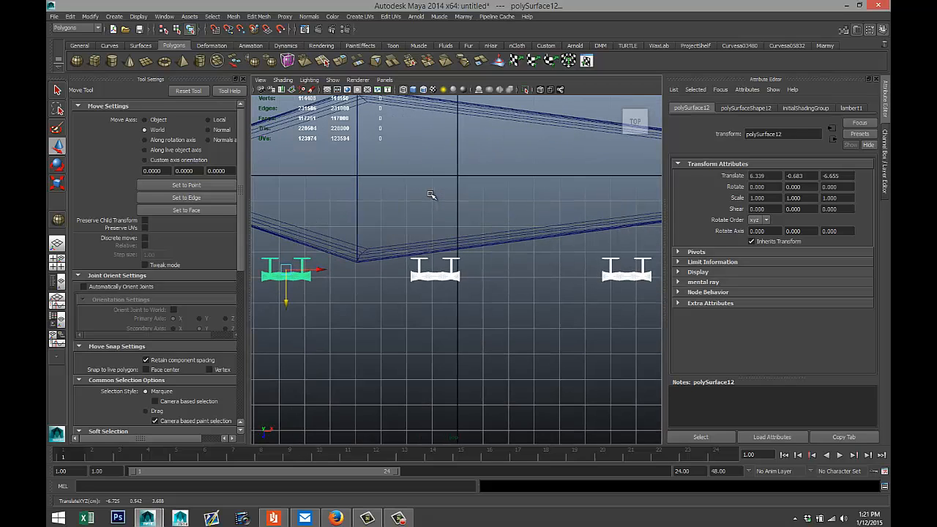
pyautogui.scroll(4, 432, 195)
pyautogui.click(431, 195)
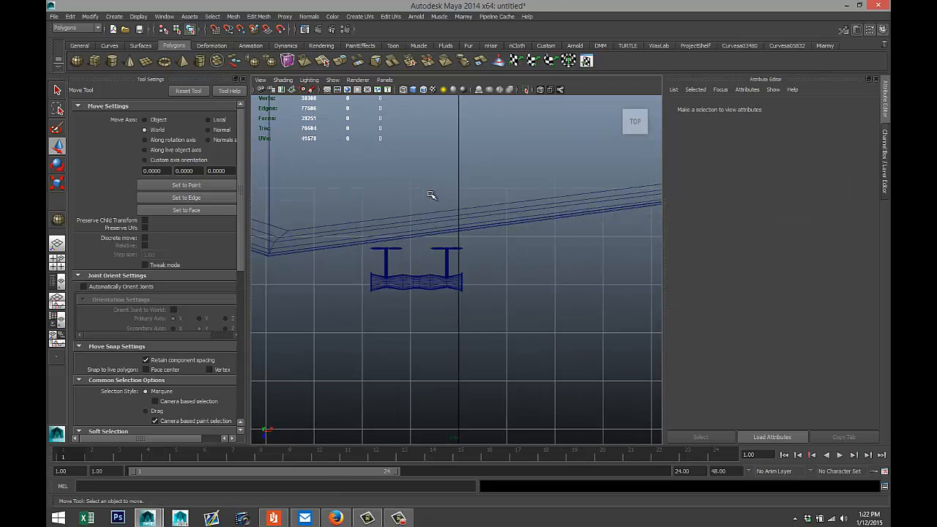
pyautogui.hotkey('ctrl', 'z')
pyautogui.press('e')
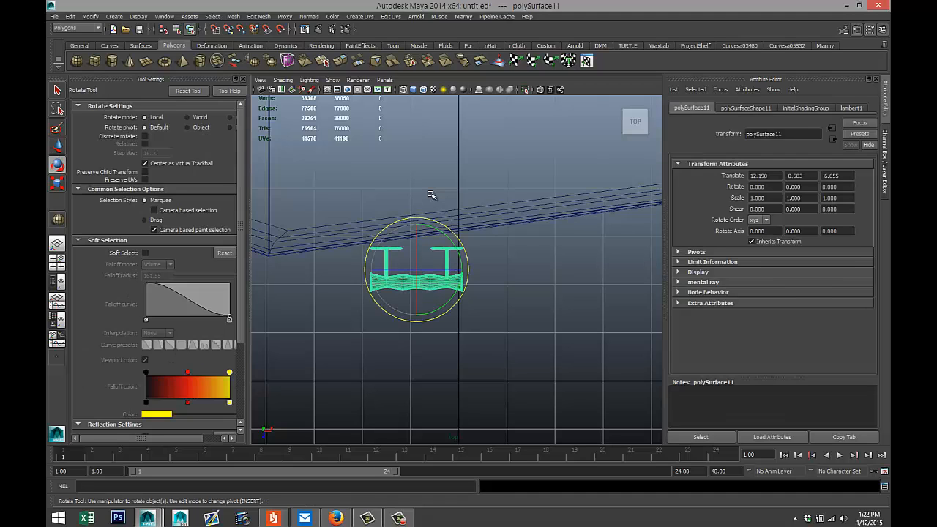
pyautogui.moveTo(424, 315)
pyautogui.mouseDown()
pyautogui.moveTo(432, 312)
pyautogui.moveTo(415, 290)
pyautogui.mouseUp()
pyautogui.press('w')
pyautogui.moveTo(431, 195); pyautogui.dragTo(431, 194, button='middle')
pyautogui.press('e')
# Rotate the handle near the narrow end to about Rotate Y 8.350 and move it against the coffin's side, at about Translate Z -7.856.
pyautogui.scroll(-8, 431, 195)
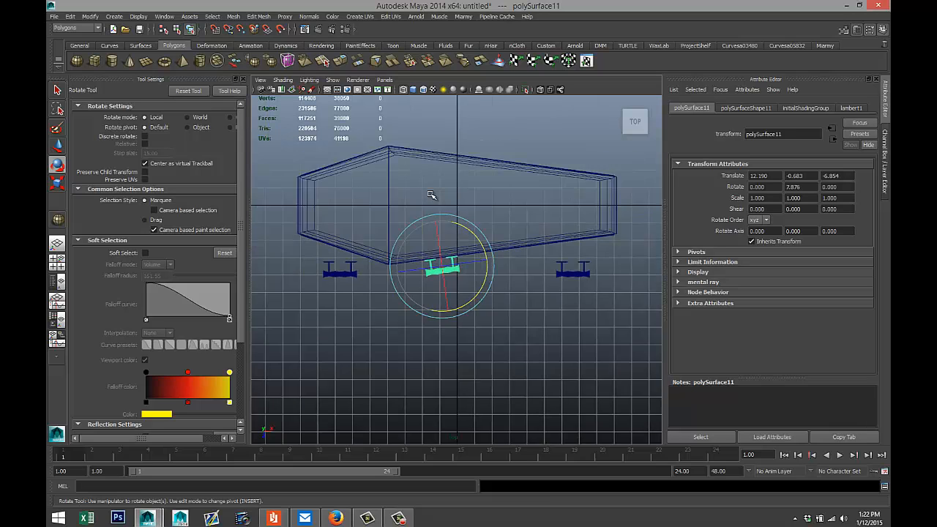
pyautogui.click(558, 273)
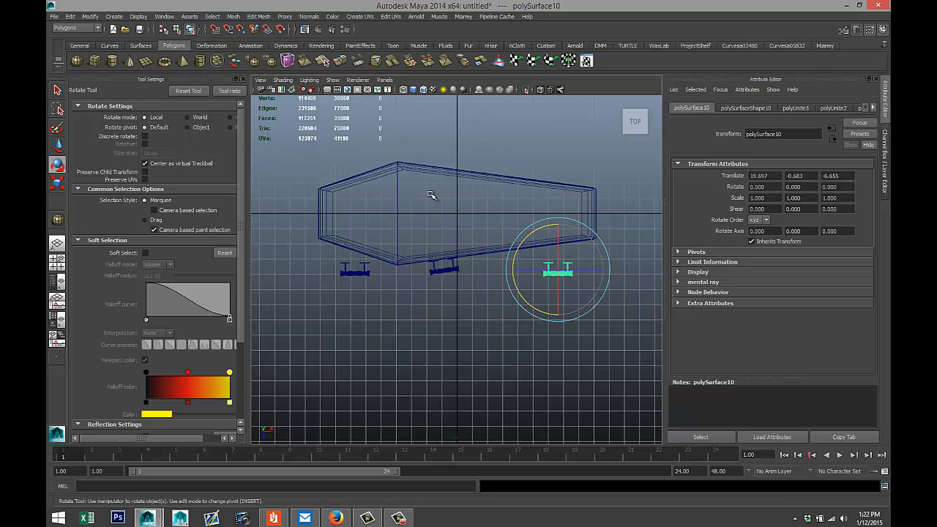
pyautogui.press('w')
pyautogui.moveTo(431, 195); pyautogui.dragTo(431, 194, button='middle')
pyautogui.press('f')
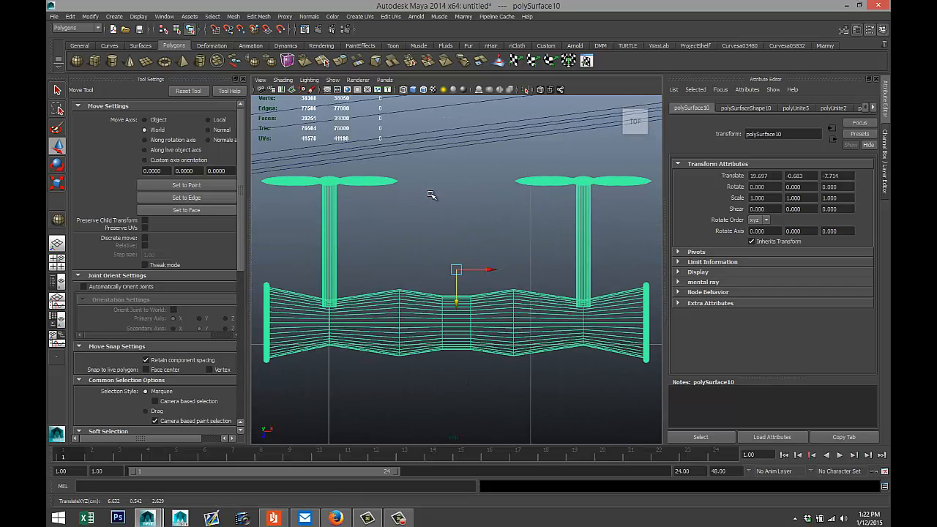
pyautogui.press('e')
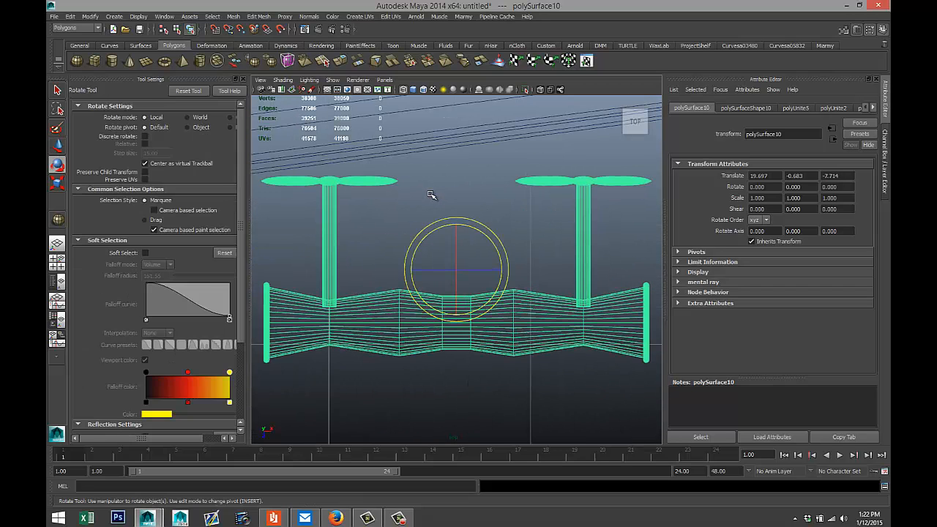
pyautogui.moveTo(431, 194); pyautogui.dragTo(431, 195, button='middle')
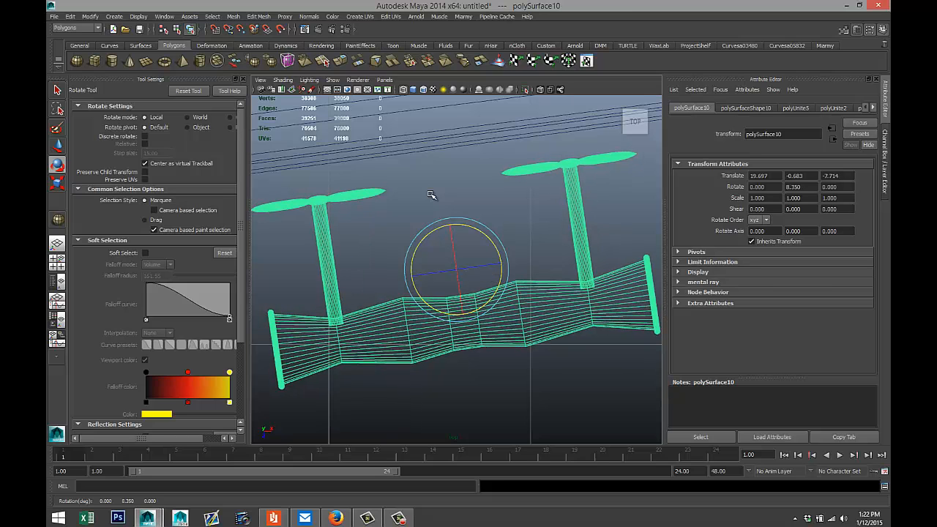
pyautogui.press('w')
pyautogui.moveTo(431, 195); pyautogui.dragTo(431, 195, button='middle')
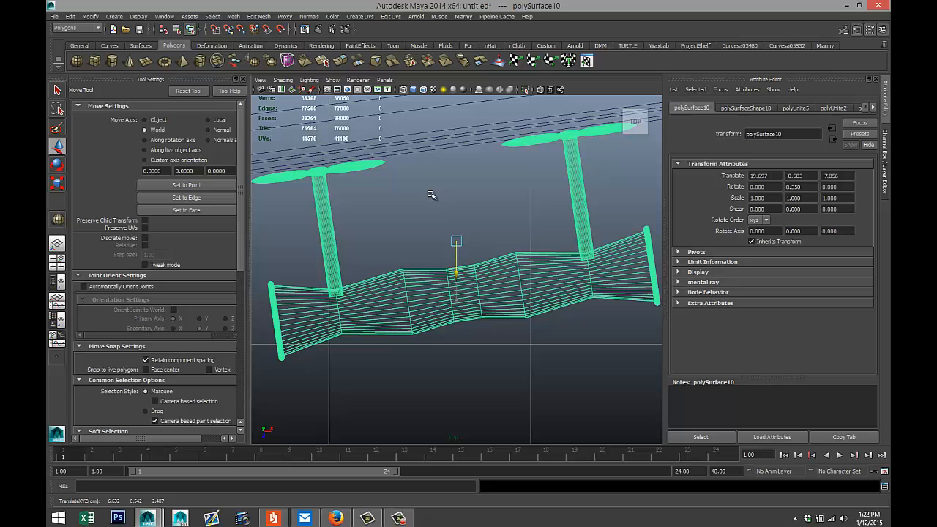
# Rotate the handle near the wide end to about Rotate Y -18.216 and move it toward the slanted side, at about Translate Z -7.357.
pyautogui.scroll(-5, 431, 195)
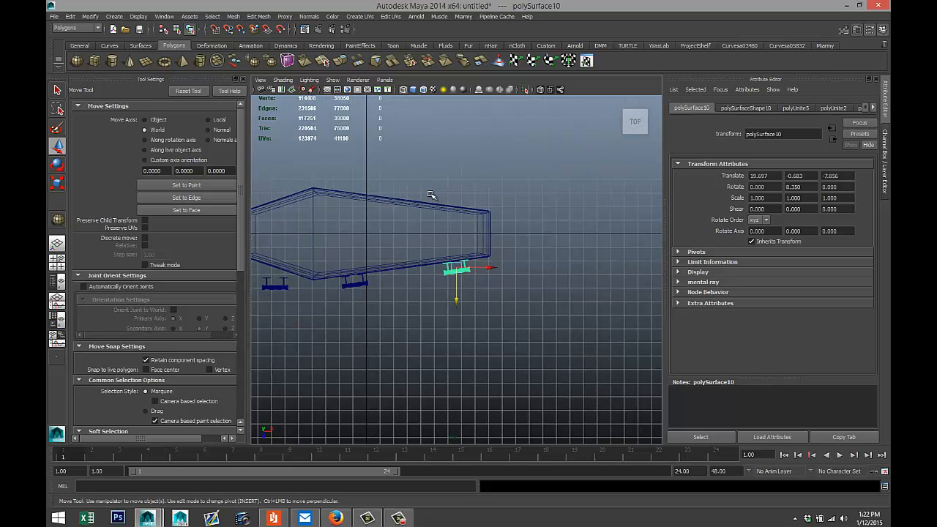
pyautogui.click(275, 285)
pyautogui.scroll(1, 431, 195)
pyautogui.press('f')
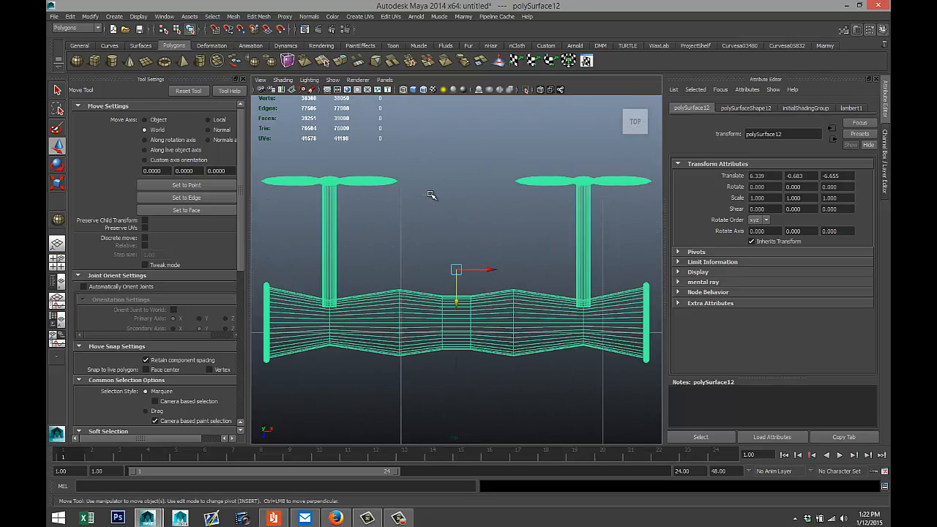
pyautogui.scroll(-7, 431, 195)
pyautogui.scroll(4, 431, 195)
pyautogui.scroll(1, 431, 195)
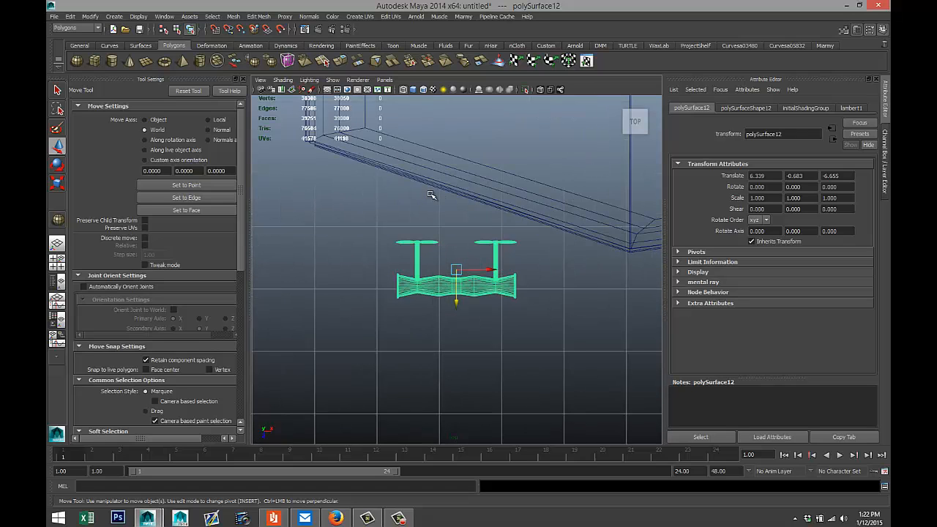
pyautogui.press('e')
pyautogui.moveTo(483, 234); pyautogui.dragTo(491, 240)
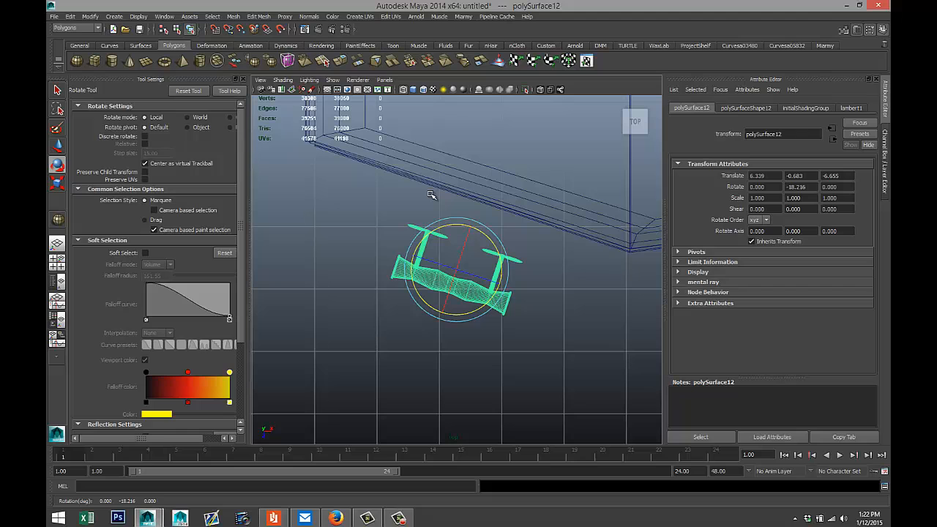
pyautogui.press('w')
pyautogui.moveTo(456, 289); pyautogui.dragTo(456, 246)
pyautogui.press('f')
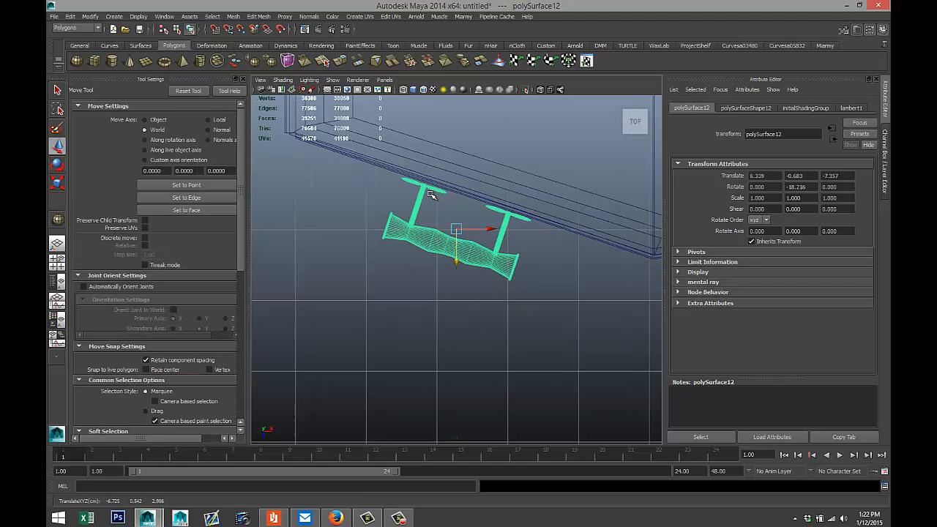
# Fine-tune the wide-end handle's fit against the slanted side to about Rotate Y -18.849 and Translate Z -7.379.
pyautogui.press('e')
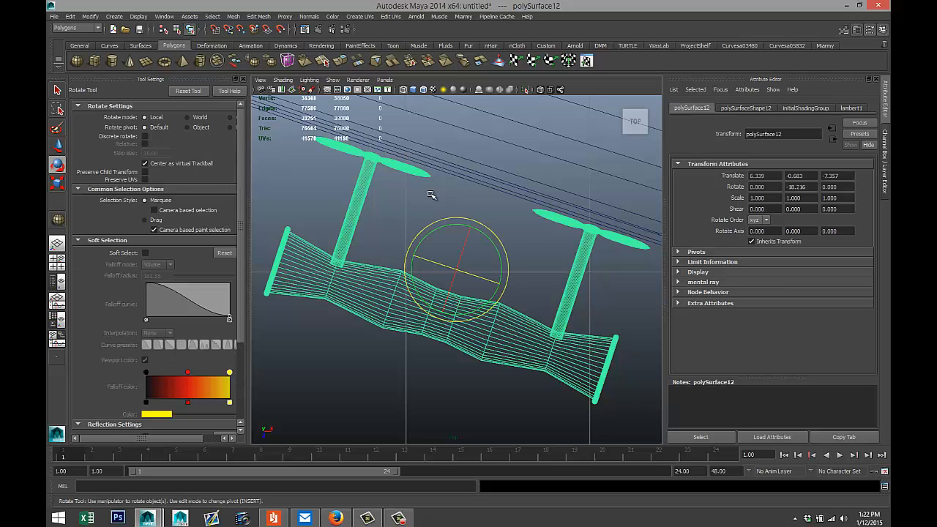
pyautogui.moveTo(431, 194); pyautogui.dragTo(431, 194)
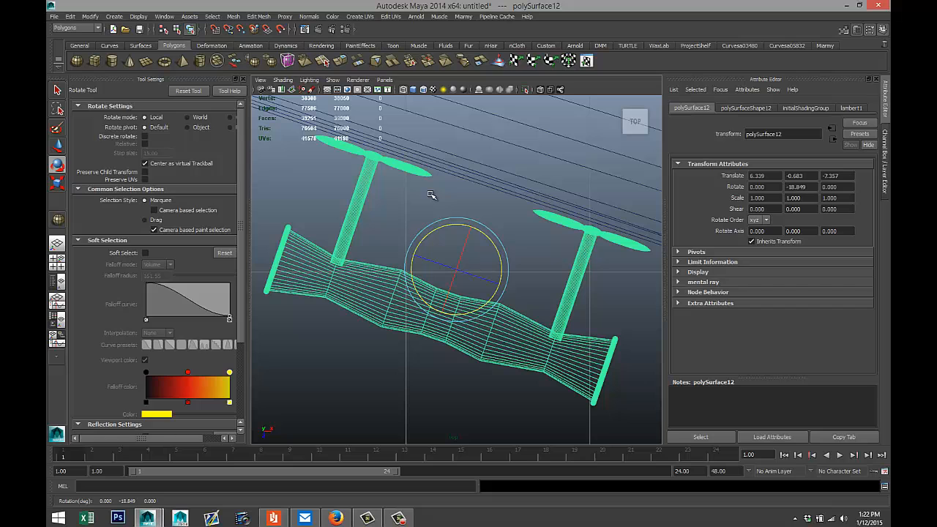
pyautogui.press('w')
pyautogui.moveTo(457, 299); pyautogui.dragTo(457, 295)
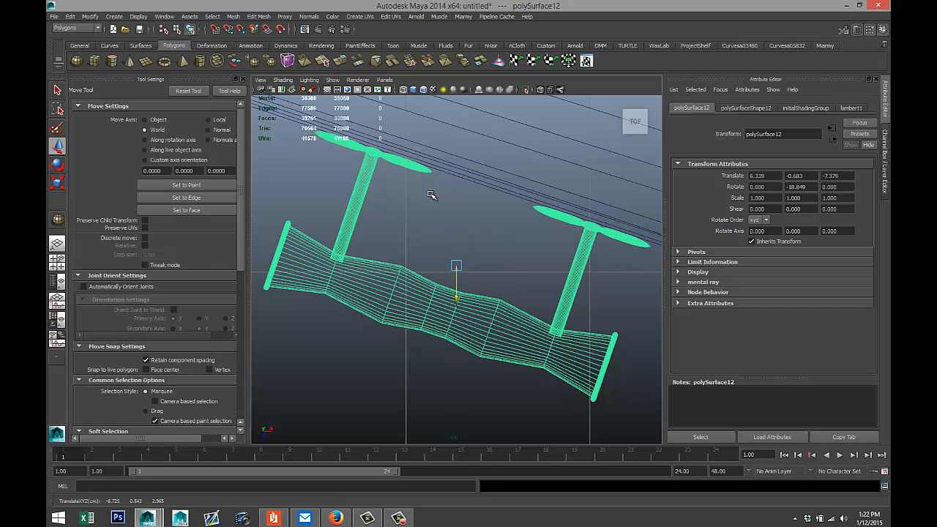
# Duplicate all three handles and move the copies across to the coffin's opposite side, with the narrow-end copy at about Translate Z -16.276.
pyautogui.press('a')
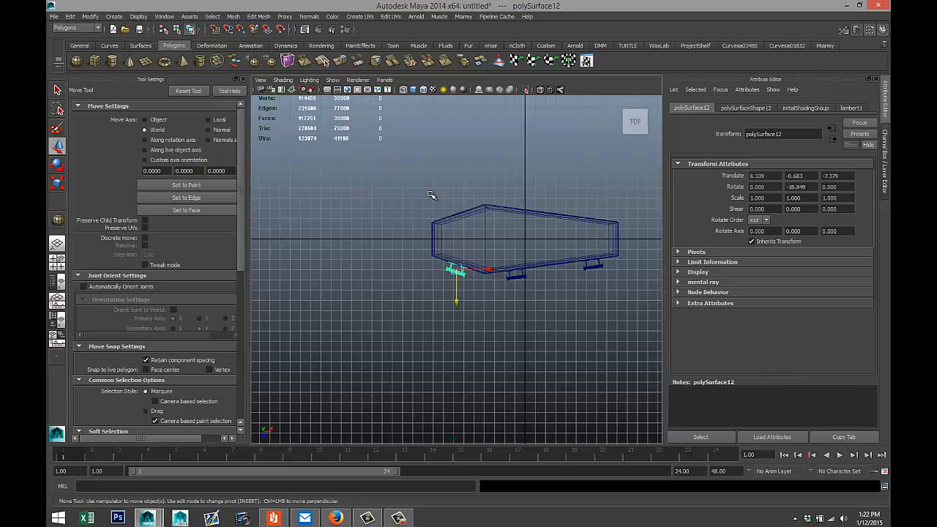
pyautogui.keyDown('shift'); pyautogui.click(517, 277); pyautogui.keyUp('shift')
pyautogui.keyDown('shift'); pyautogui.click(593, 265); pyautogui.keyUp('shift')
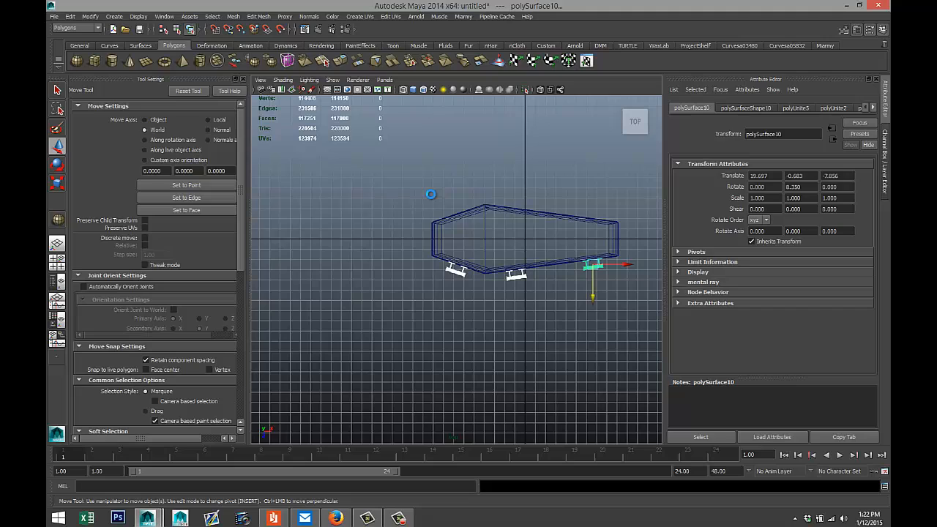
pyautogui.hotkey('ctrl', 'd')
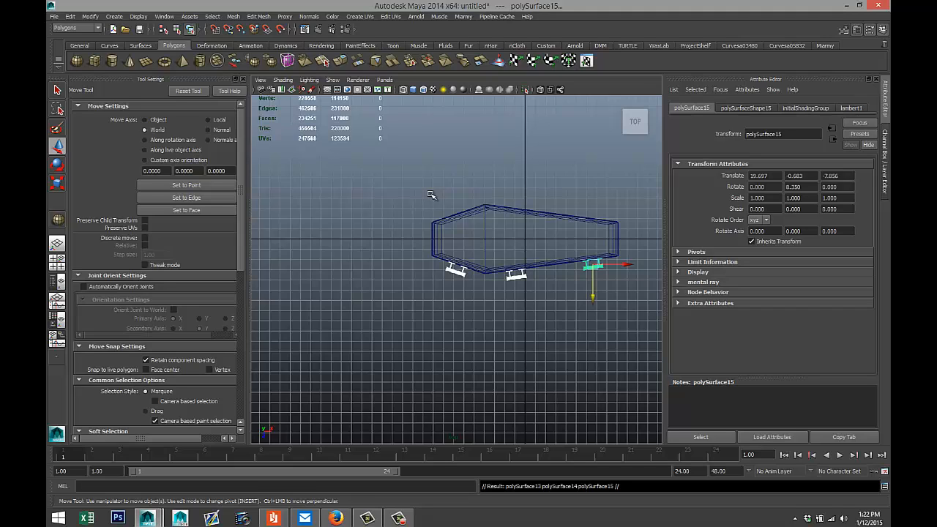
pyautogui.moveTo(594, 282); pyautogui.dragTo(594, 195)
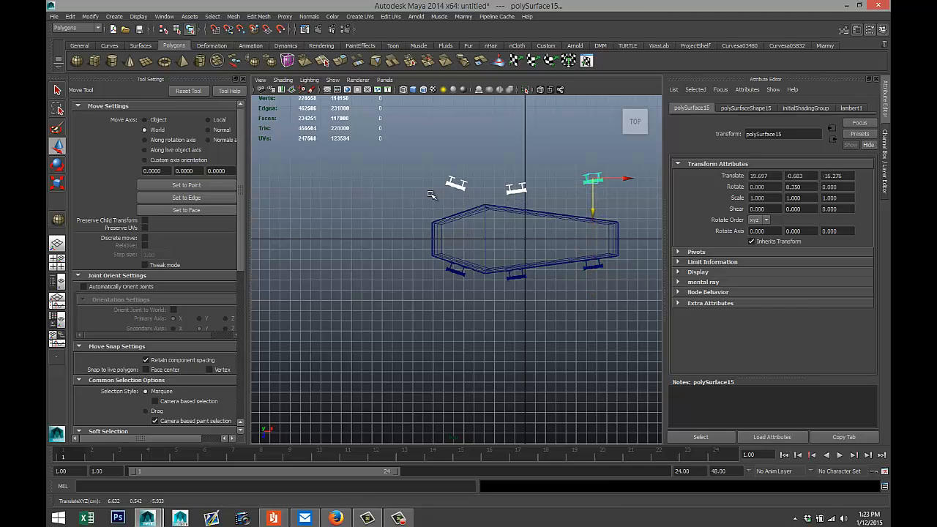
# Rotate the three copied handles around to face the coffin, with the narrow-end copy at about Rotate Y -190.858.
pyautogui.keyDown('alt'); pyautogui.moveTo(430, 194); pyautogui.dragTo(234, 247, button='middle'); pyautogui.keyUp('alt')
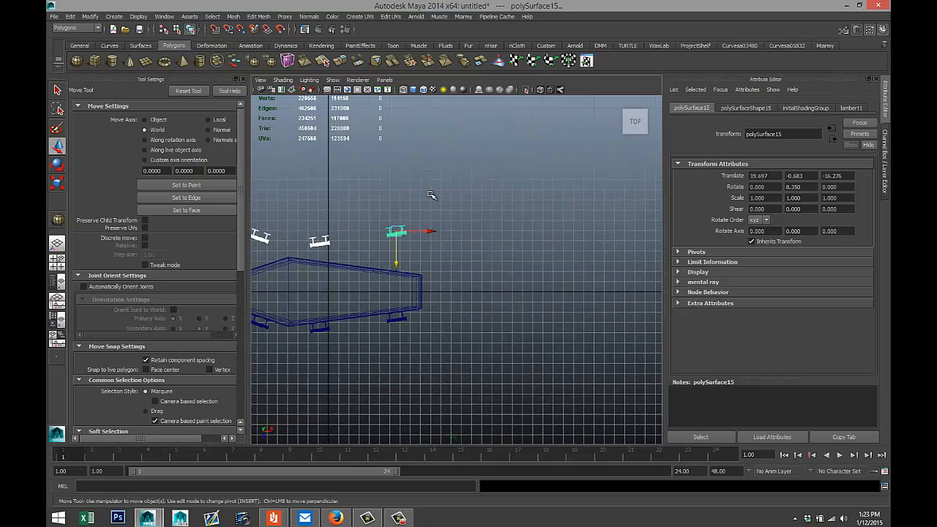
pyautogui.press('e')
pyautogui.moveTo(431, 194); pyautogui.dragTo(431, 194)
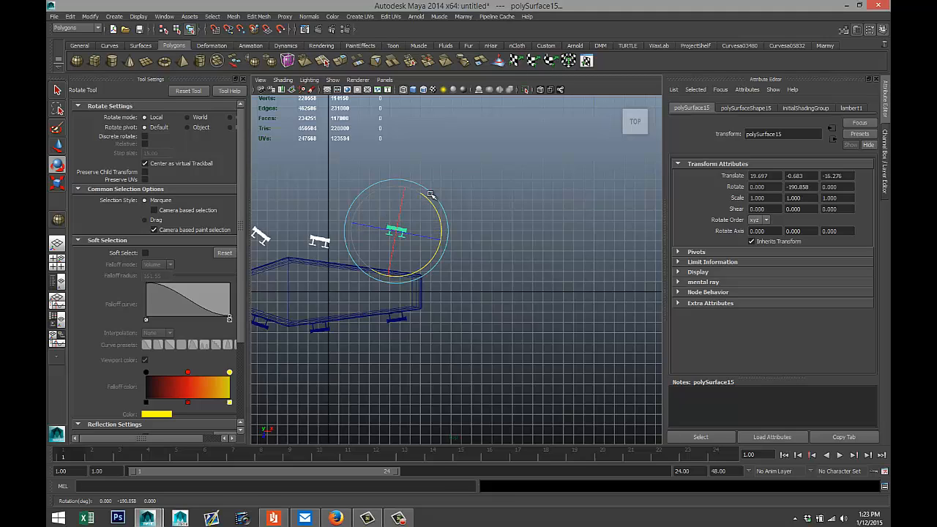
# Fit the narrow-end copy alone against the coffin's opposite side, at about Rotate Y -187.601 and Translate Z -12.839.
pyautogui.click(431, 194)
pyautogui.click(397, 232)
pyautogui.press('w')
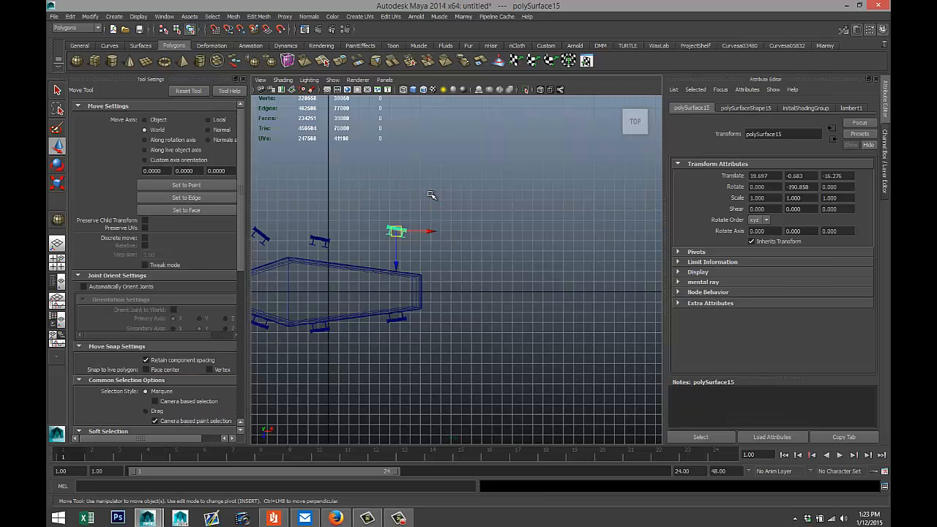
pyautogui.moveTo(396, 265); pyautogui.dragTo(396, 301)
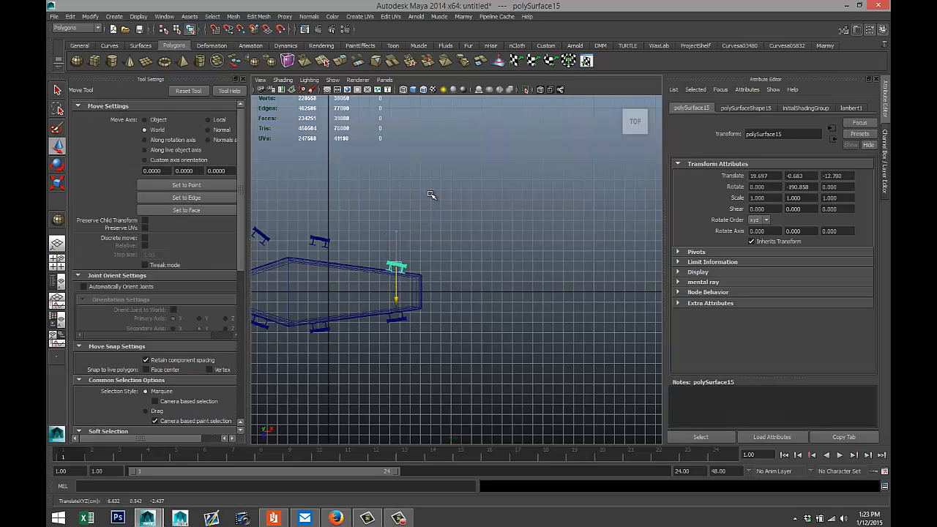
pyautogui.press('f')
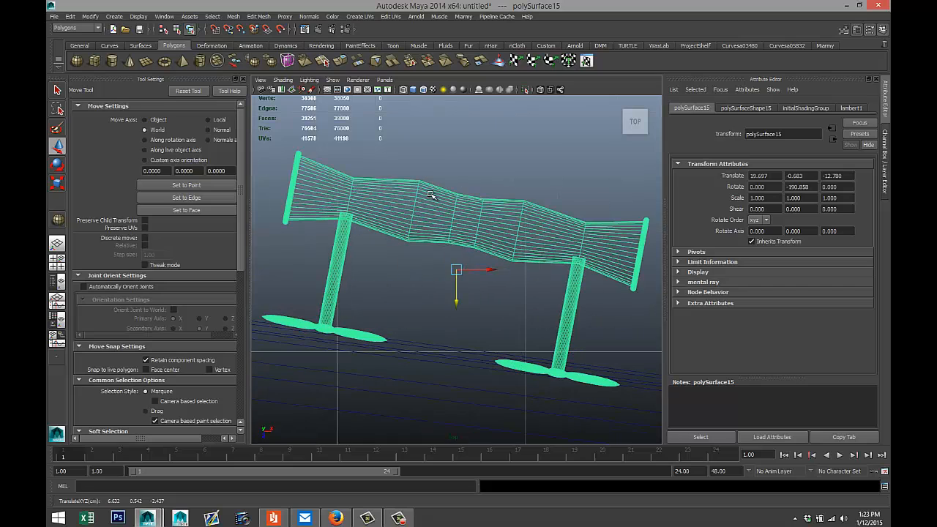
pyautogui.moveTo(456, 293); pyautogui.dragTo(457, 268)
pyautogui.press('e')
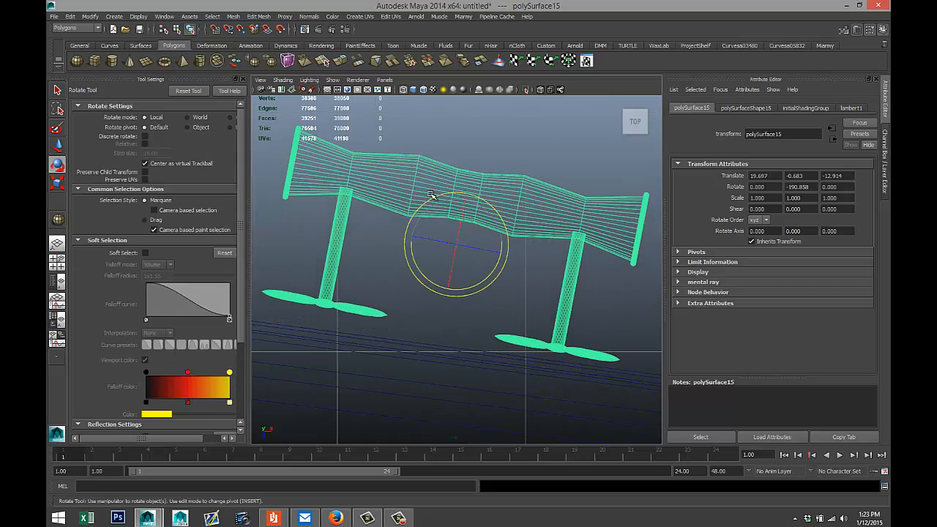
pyautogui.moveTo(432, 196); pyautogui.dragTo(436, 197)
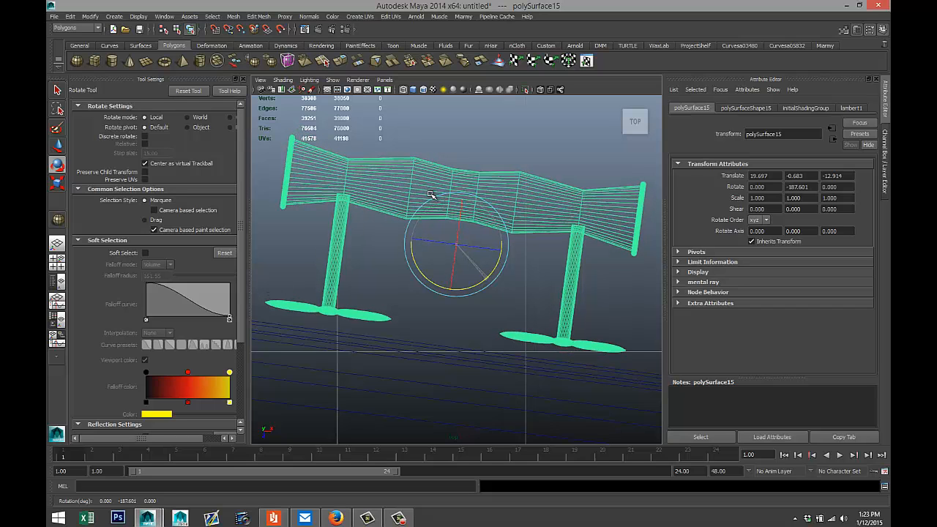
pyautogui.press('w')
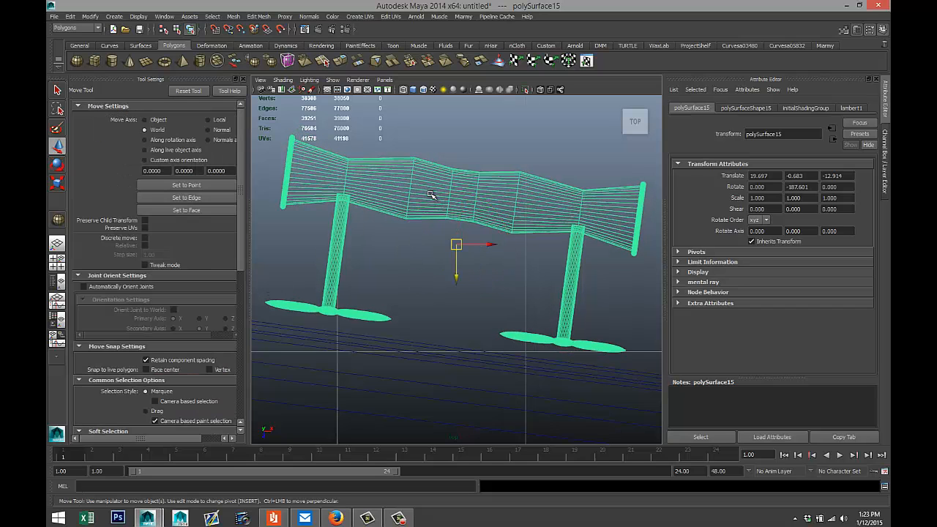
pyautogui.moveTo(456, 264); pyautogui.dragTo(456, 277)
# Move the middle copied handle toward the coffin's opposite side, to about Translate Z -13.914.
pyautogui.scroll(-10, 431, 195)
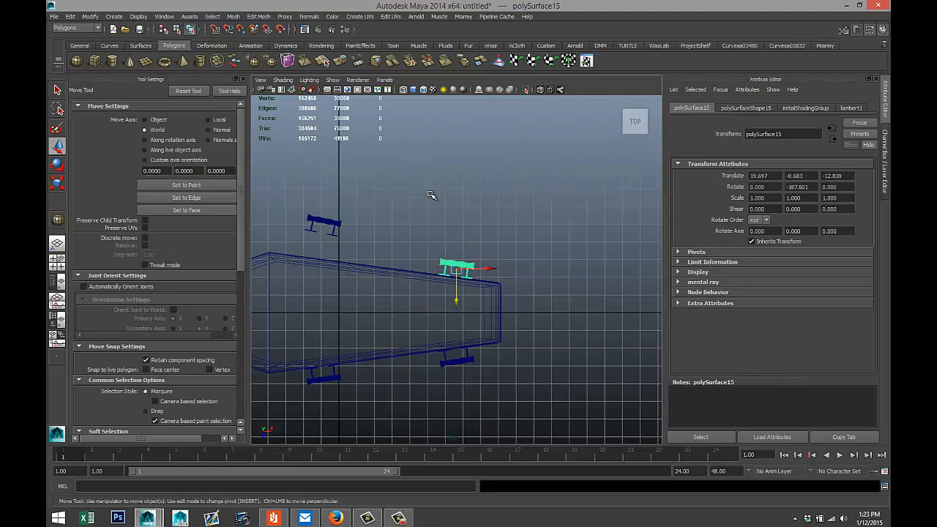
pyautogui.click(324, 222)
pyautogui.press('f')
pyautogui.scroll(-5, 431, 195)
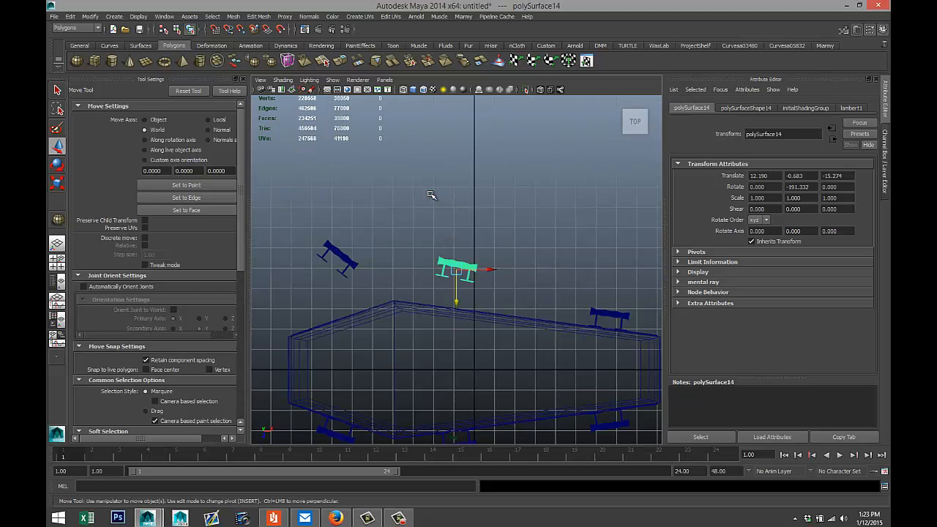
pyautogui.moveTo(456, 293); pyautogui.dragTo(457, 321)
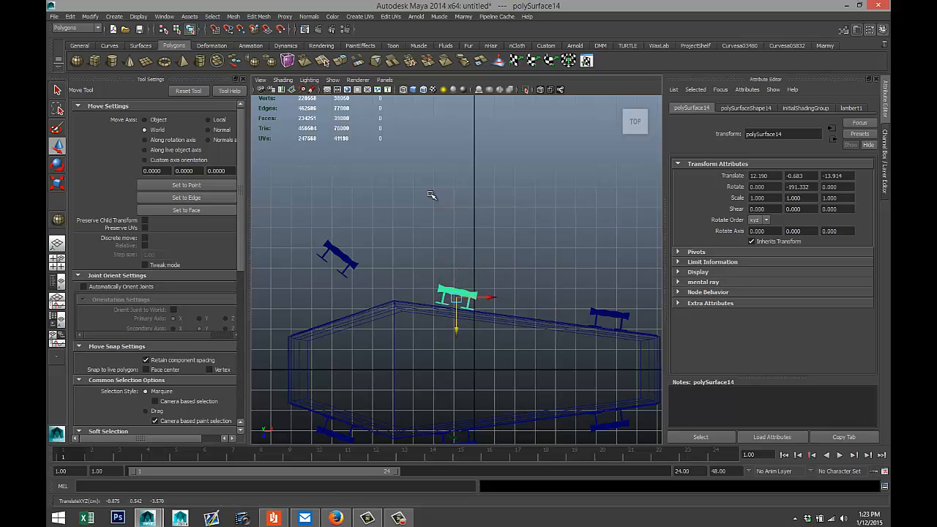
# Align the middle copy parallel to the coffin's edge at about Rotate Y -188.266 and bring it closer, at about Translate Z -13.823.
pyautogui.press('f')
pyautogui.press('e')
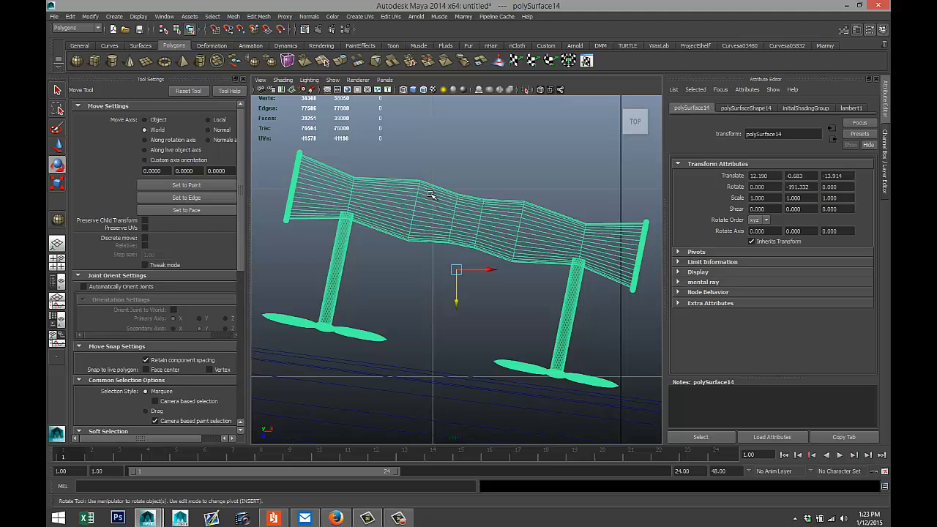
pyautogui.moveTo(490, 301); pyautogui.dragTo(493, 296)
pyautogui.press('w')
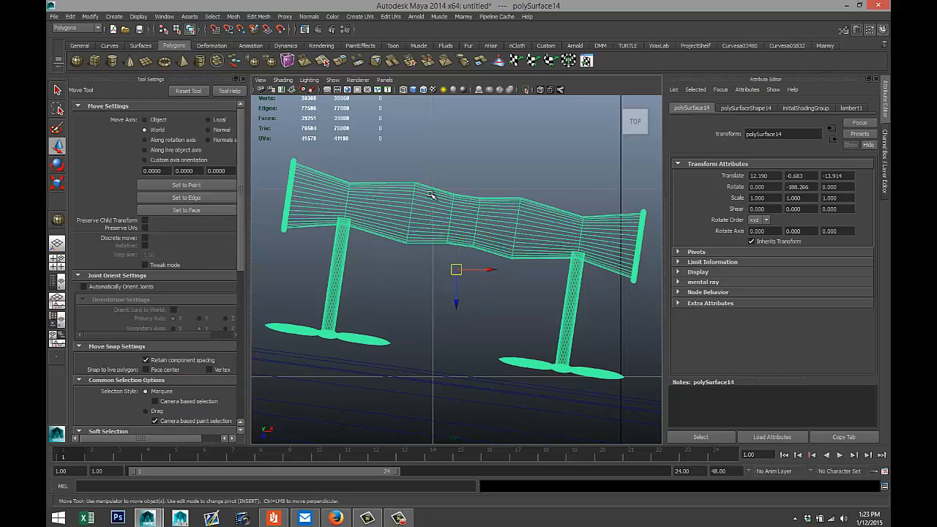
pyautogui.moveTo(457, 270)
pyautogui.mouseDown()
pyautogui.moveTo(457, 287)
pyautogui.moveTo(502, 287)
pyautogui.mouseUp()
pyautogui.press('e')
pyautogui.hotkey('ctrl', 'z')
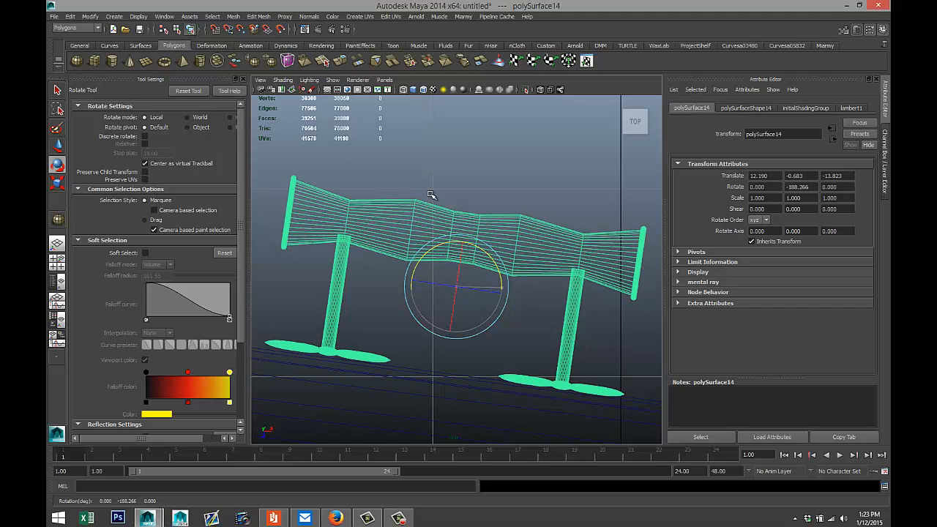
# Fit the wide-end handle copy against the coffin's opposite side, at about Rotate Y -161.219 and Translate Z -13.314.
pyautogui.scroll(-10, 431, 194)
pyautogui.hotkey('ctrl', 'z')
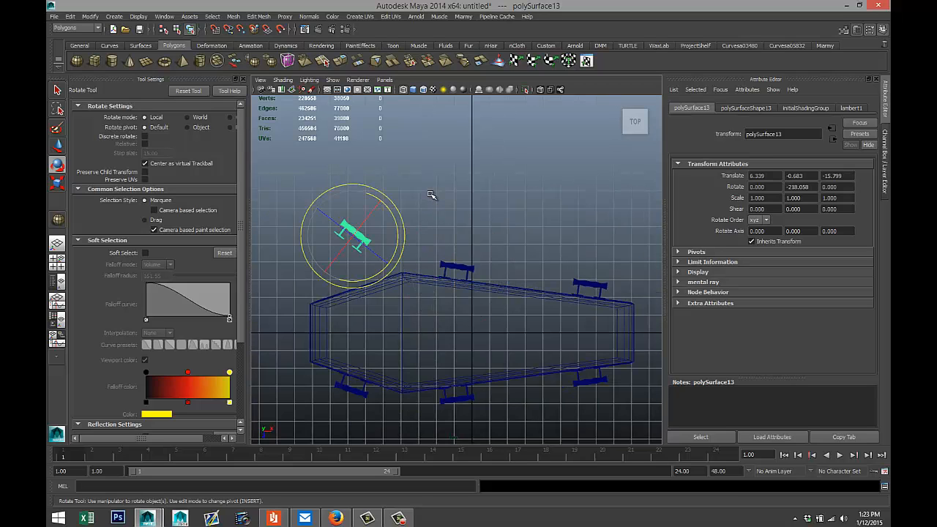
pyautogui.press('w')
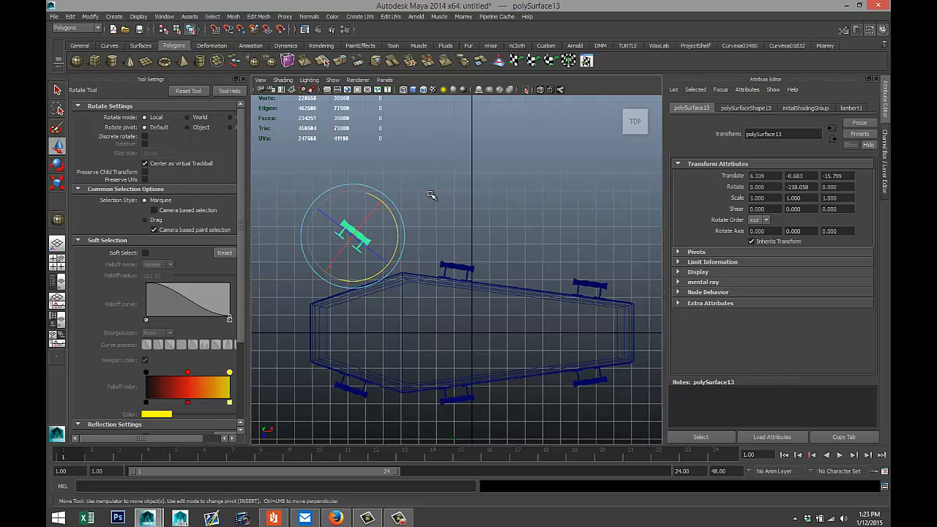
pyautogui.moveTo(353, 272); pyautogui.dragTo(353, 312)
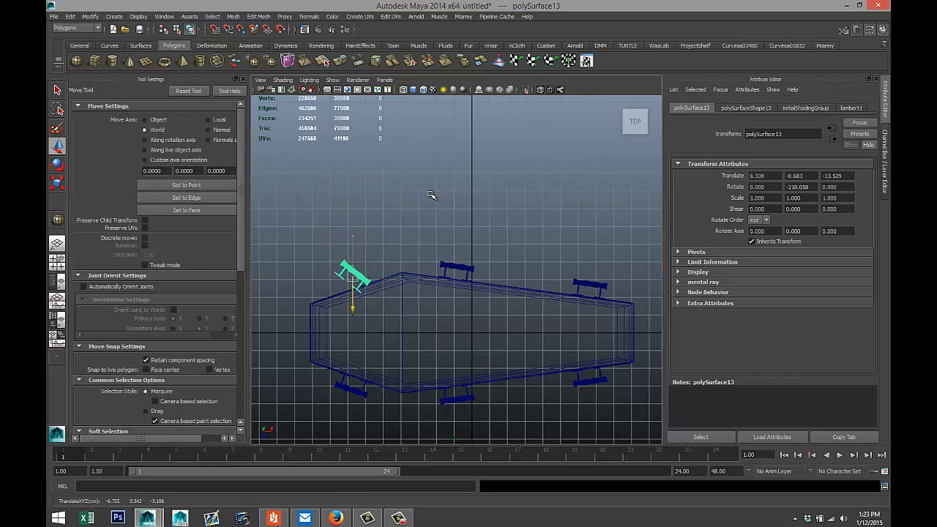
pyautogui.press('f')
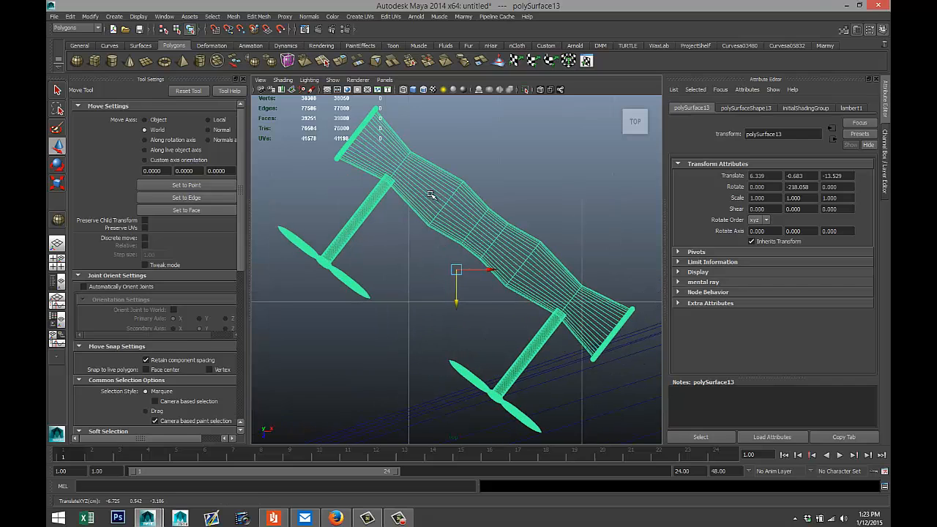
pyautogui.press('e')
pyautogui.moveTo(481, 308); pyautogui.dragTo(456, 323)
pyautogui.press('w')
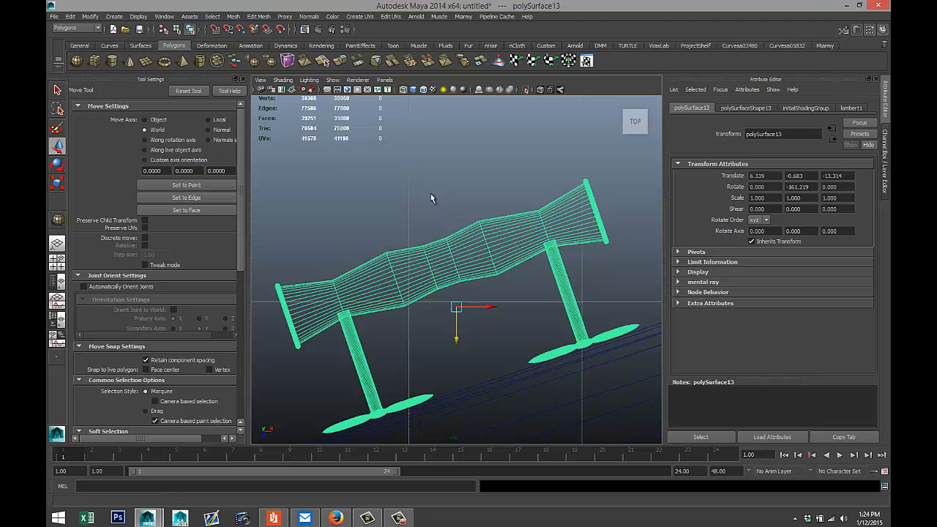
# Duplicate the near side's wide-end handle twice, placing one copy beyond the wide end at about Translate X 1.066 and one beyond the narrow end at about 25.024.
pyautogui.press('space')
pyautogui.press('space')
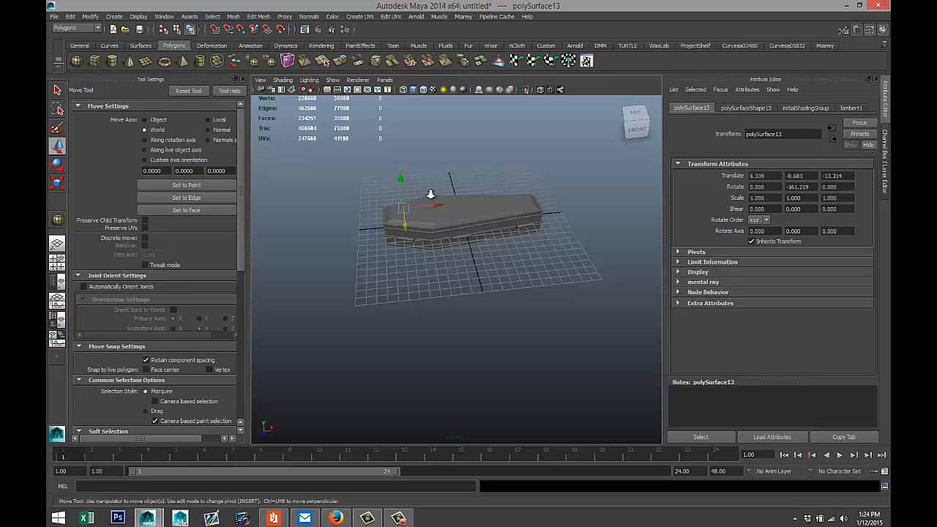
pyautogui.scroll(-5, 431, 194)
pyautogui.scroll(9, 431, 194)
pyautogui.keyDown('alt'); pyautogui.moveTo(431, 194); pyautogui.dragTo(431, 194); pyautogui.keyUp('alt')
pyautogui.keyDown('alt'); pyautogui.moveTo(431, 194); pyautogui.dragTo(431, 195, button='middle'); pyautogui.keyUp('alt')
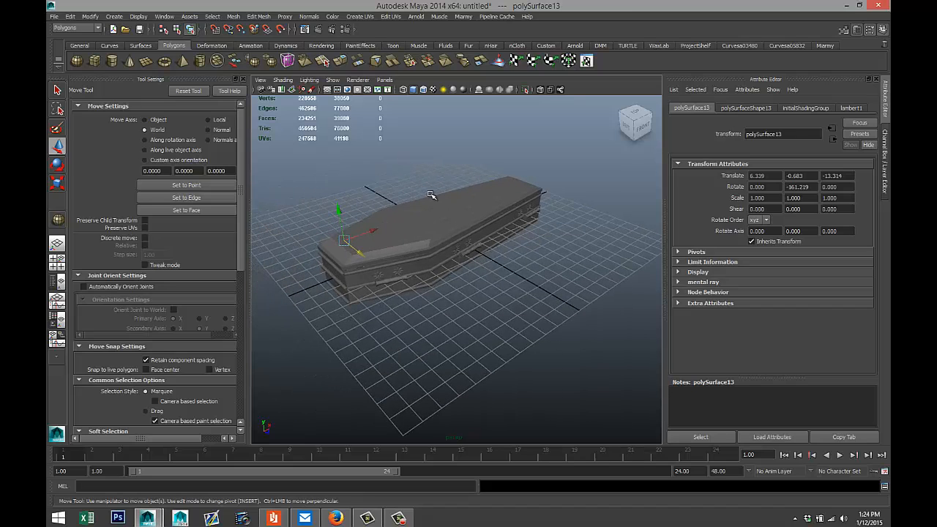
pyautogui.hotkey('ctrl', 'z')
pyautogui.hotkey('ctrl', 'd')
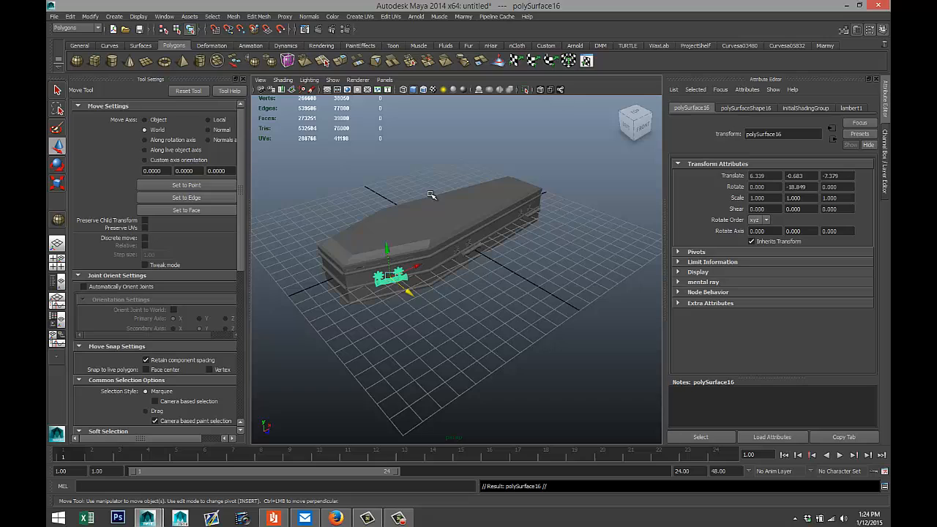
pyautogui.moveTo(416, 266); pyautogui.dragTo(333, 302)
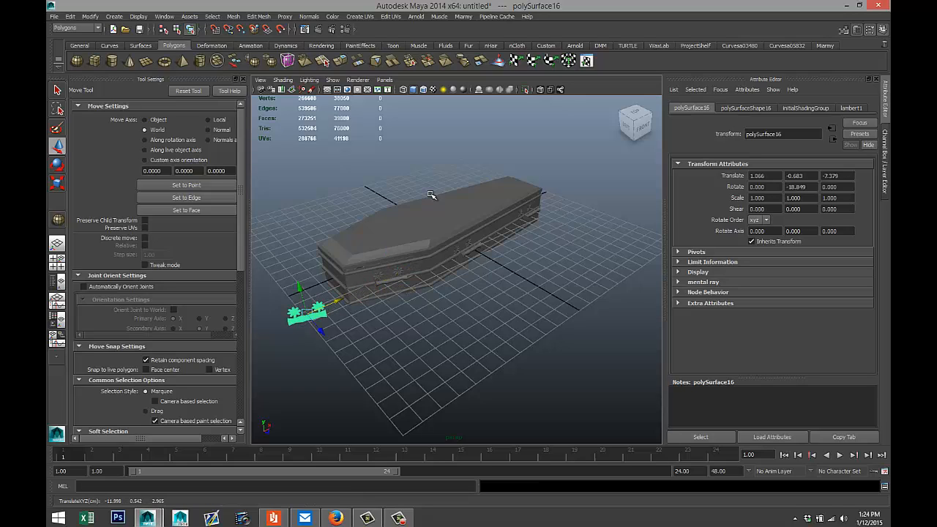
pyautogui.hotkey('ctrl', 'd')
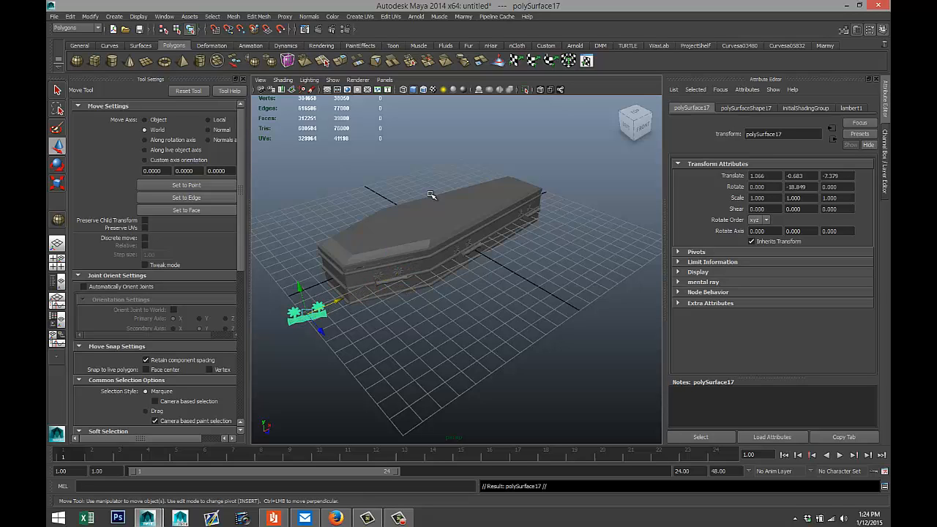
pyautogui.moveTo(333, 302); pyautogui.dragTo(593, 189)
# Move the copy beyond the wide end toward the coffin's centreline, to about Translate Z -9.854.
pyautogui.click(306, 314)
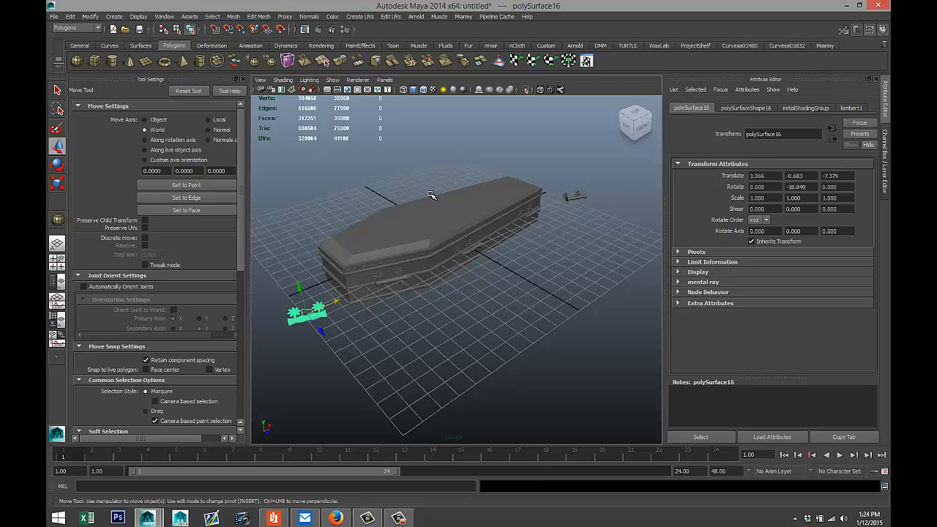
pyautogui.press('f')
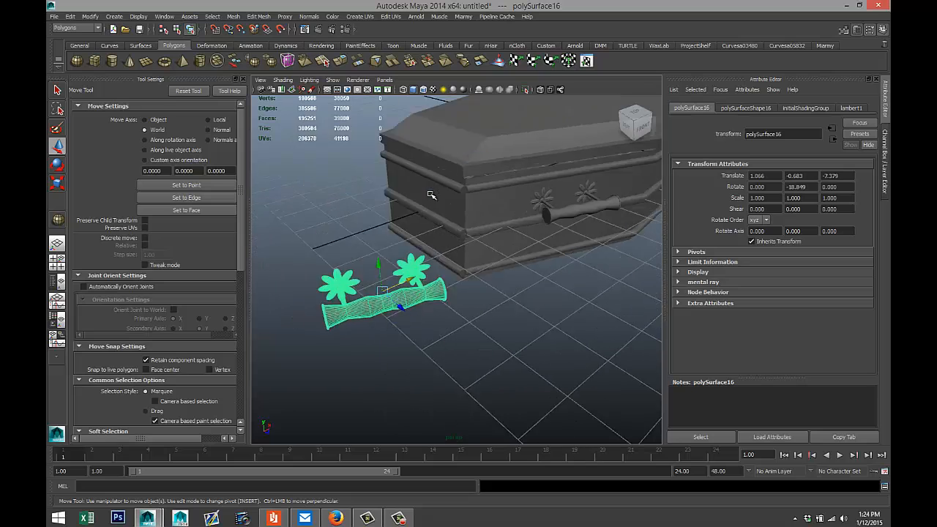
pyautogui.press('space')
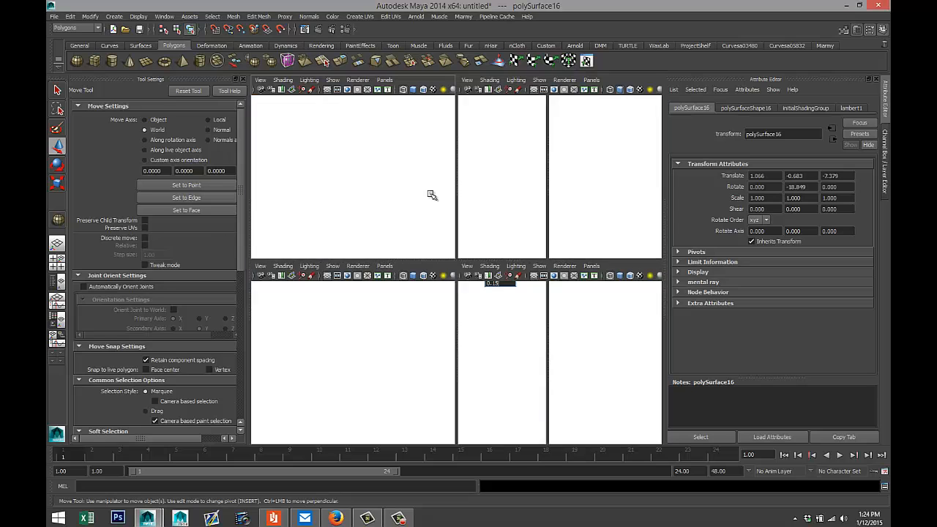
pyautogui.press('space')
pyautogui.press('f')
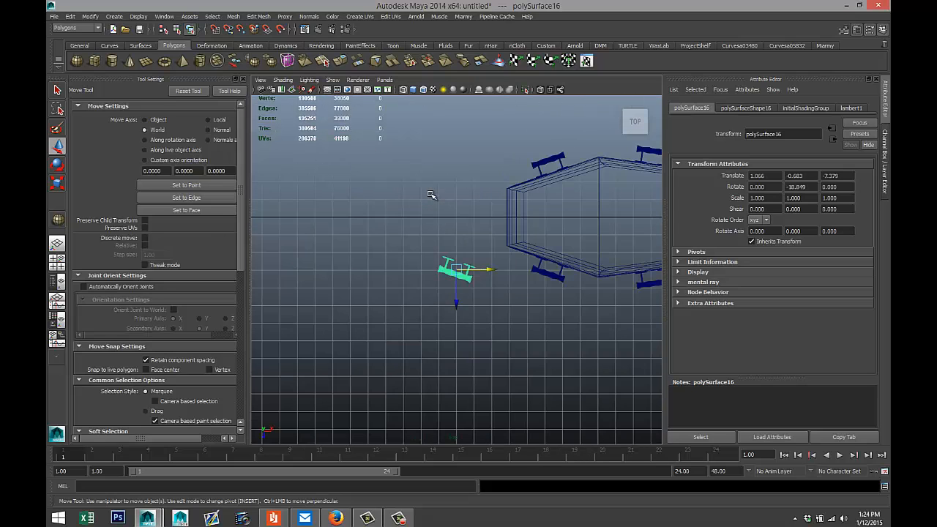
pyautogui.moveTo(457, 302); pyautogui.dragTo(456, 260)
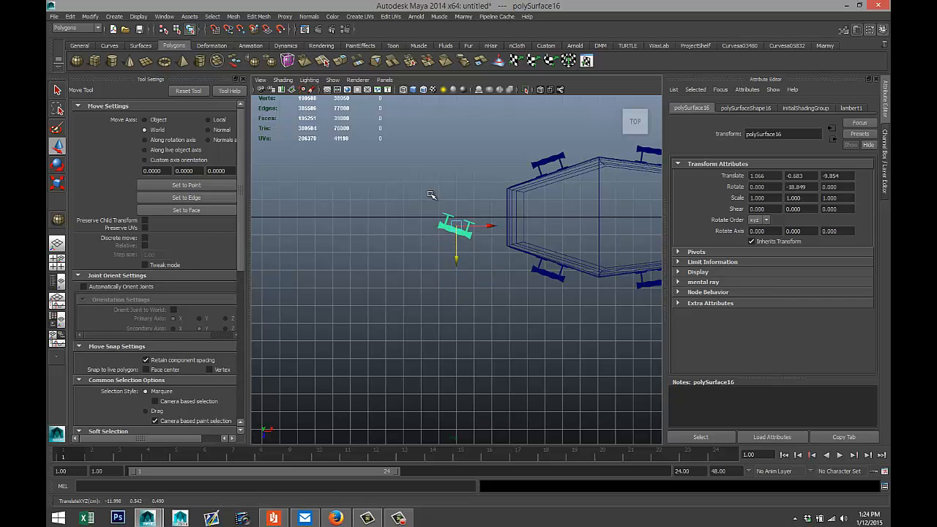
# Turn that copy to face the coffin's wide end and set its Rotate Y to exactly -90.
pyautogui.press('e')
pyautogui.moveTo(432, 195); pyautogui.dragTo(432, 195)
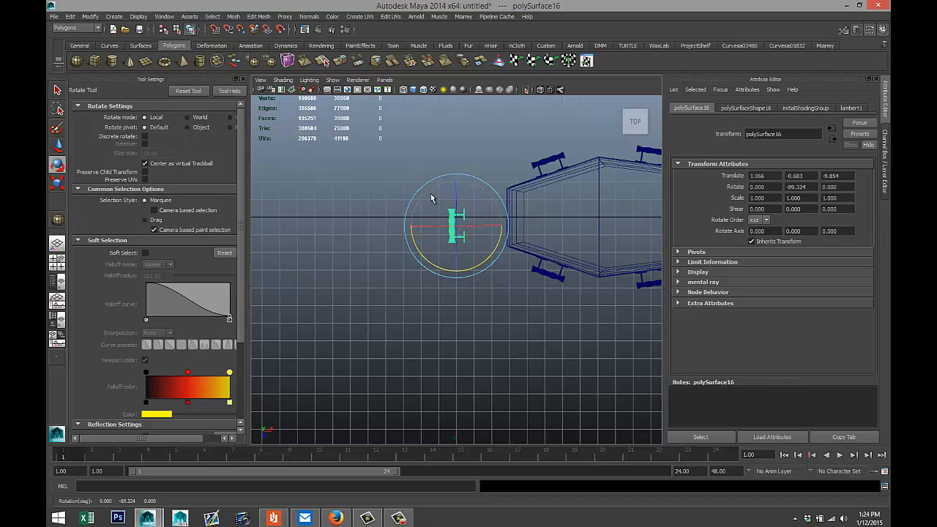
pyautogui.doubleClick(800, 187)
pyautogui.write('-90')
pyautogui.press('Return')
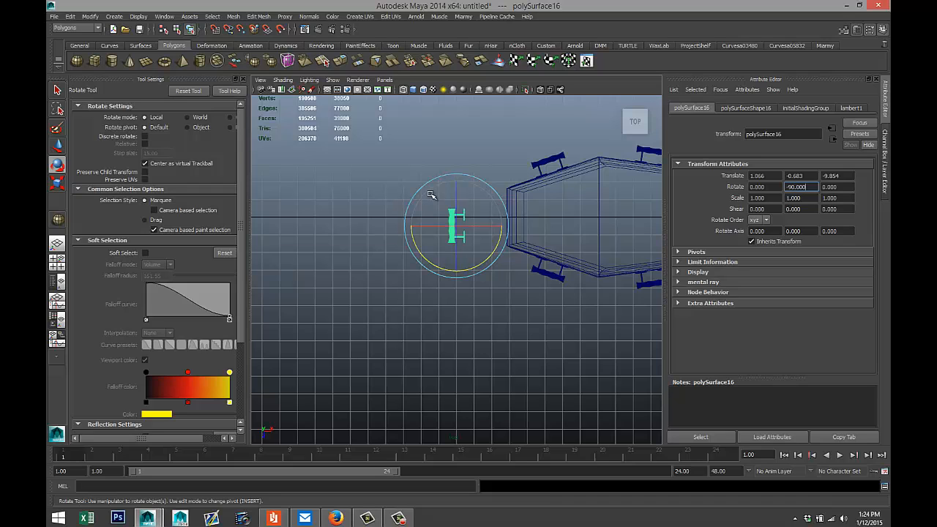
pyautogui.click(430, 195)
# Fit the turned copy against the coffin's wide end and centre it, at about Translate X 3.458 and Translate Z -10.349.
pyautogui.click(451, 225)
pyautogui.press('w')
pyautogui.moveTo(477, 225); pyautogui.dragTo(519, 225)
pyautogui.press('f')
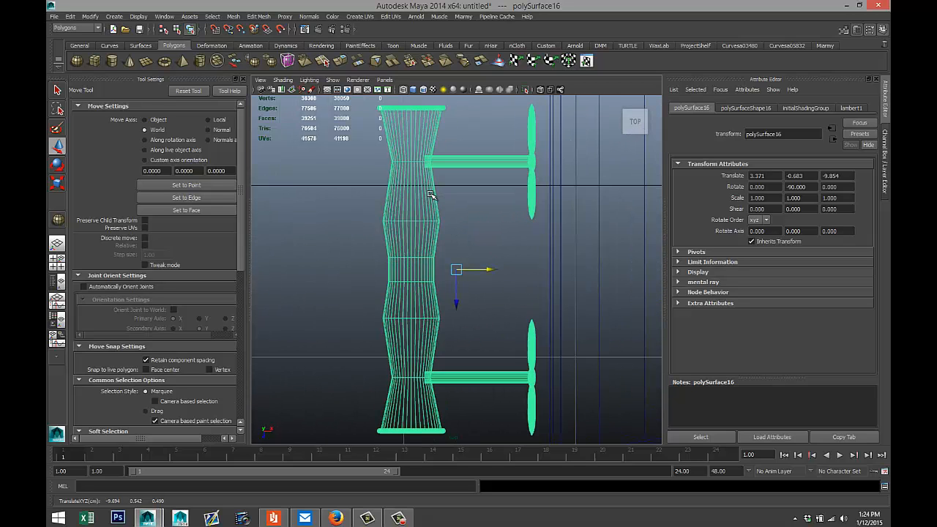
pyautogui.moveTo(431, 195); pyautogui.dragTo(447, 195, button='middle')
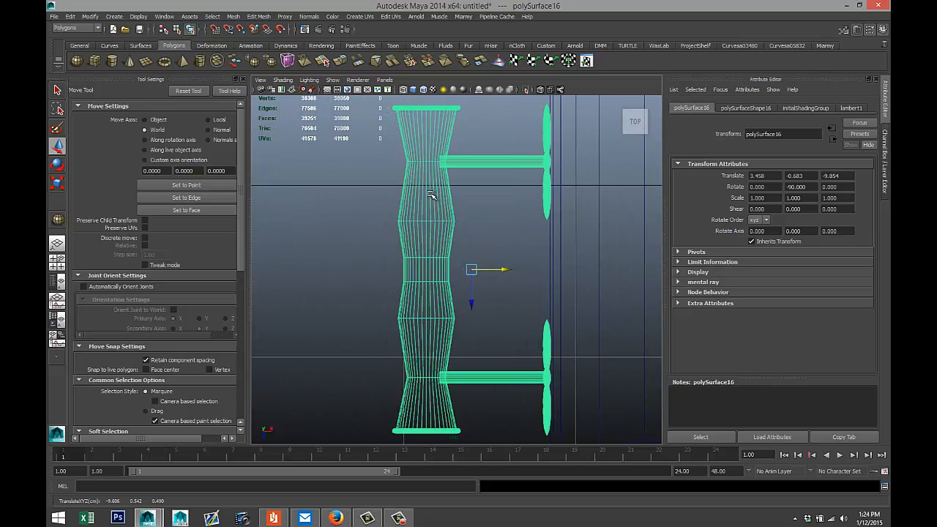
pyautogui.scroll(-10, 432, 195)
pyautogui.scroll(8, 432, 195)
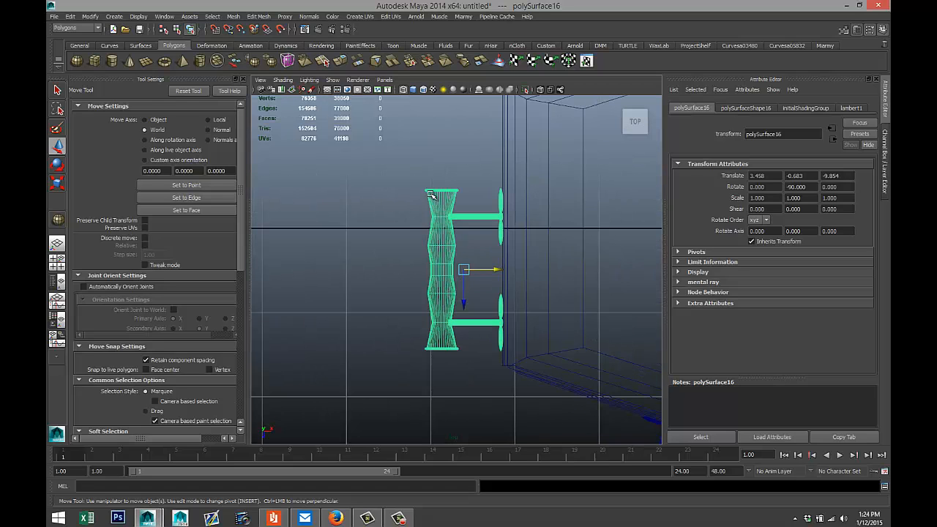
pyautogui.moveTo(464, 303)
pyautogui.mouseDown()
pyautogui.moveTo(464, 251)
pyautogui.moveTo(464, 261)
pyautogui.mouseUp()
pyautogui.scroll(-8, 432, 195)
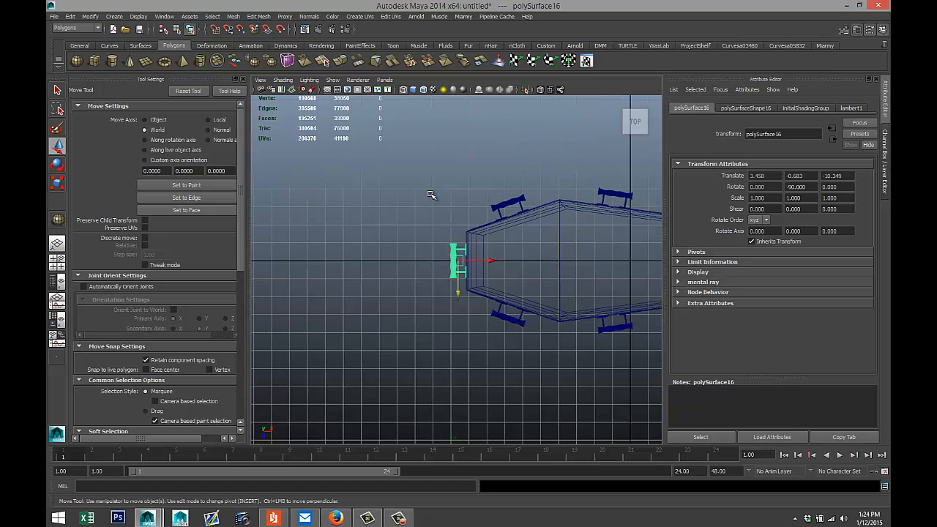
pyautogui.scroll(-5, 432, 194)
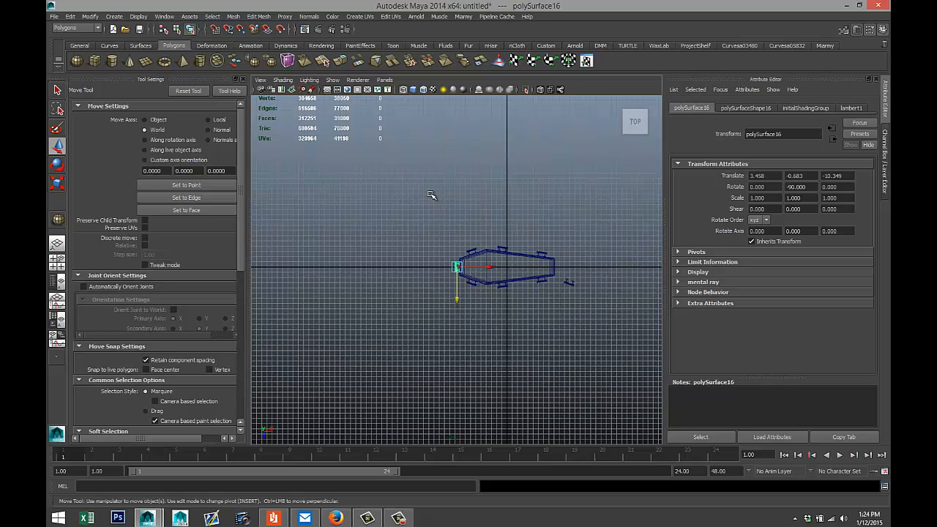
# Move the copy beyond the narrow end to about Translate Z -9.788 and turn it to face the coffin with Rotate Y 90.
pyautogui.click(570, 282)
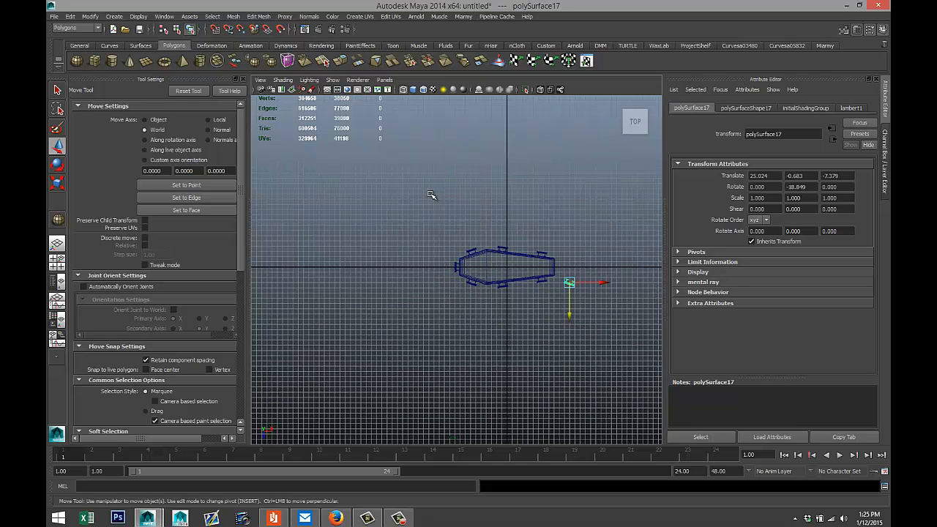
pyautogui.moveTo(570, 309); pyautogui.dragTo(570, 297)
pyautogui.scroll(8, 431, 195)
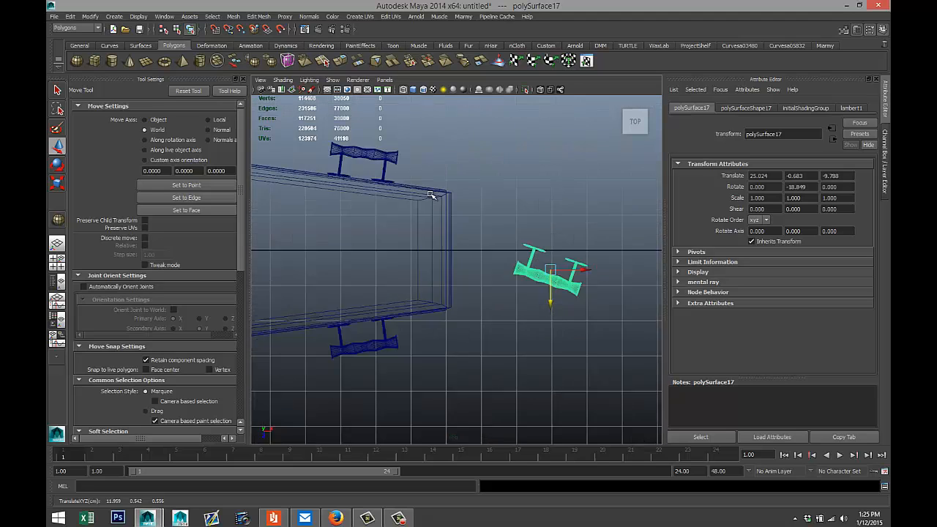
pyautogui.scroll(-5, 432, 195)
pyautogui.press('e')
pyautogui.moveTo(425, 300)
pyautogui.mouseDown()
pyautogui.moveTo(438, 309)
pyautogui.moveTo(489, 296)
pyautogui.mouseUp()
pyautogui.doubleClick(796, 187)
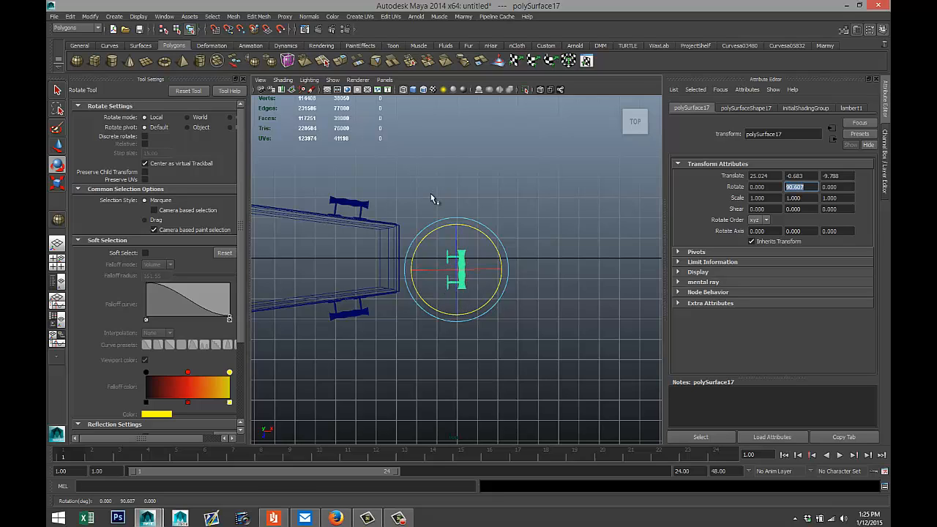
pyautogui.write('90')
pyautogui.press('Return')
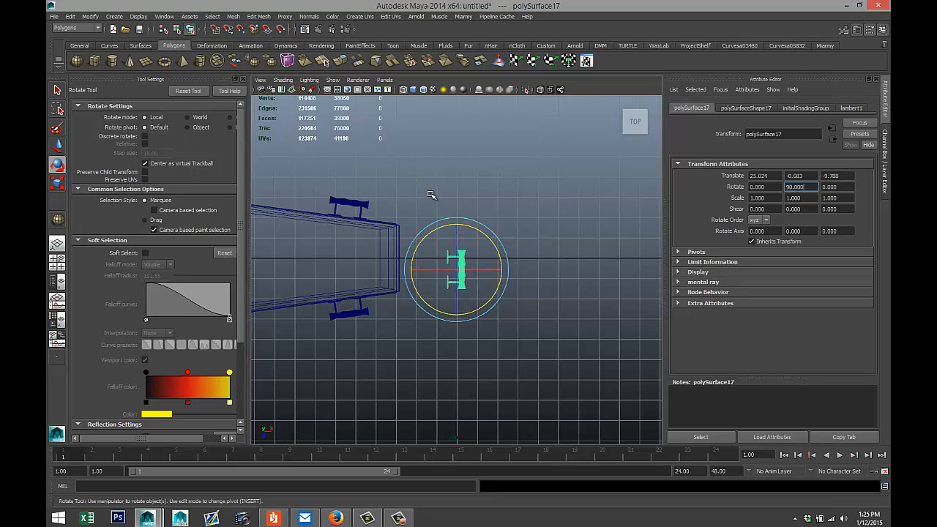
# Fit this copy against the coffin's narrow end and centre it, at about Translate X 22.669 and Translate Z -10.347.
pyautogui.click(431, 194)
pyautogui.hotkey('ctrl', 'z')
pyautogui.press('w')
pyautogui.moveTo(486, 270)
pyautogui.mouseDown()
pyautogui.moveTo(439, 270)
pyautogui.moveTo(489, 270)
pyautogui.moveTo(452, 289)
pyautogui.moveTo(452, 193)
pyautogui.moveTo(430, 193)
pyautogui.mouseUp()
pyautogui.press('f')
pyautogui.scroll(-14, 431, 194)
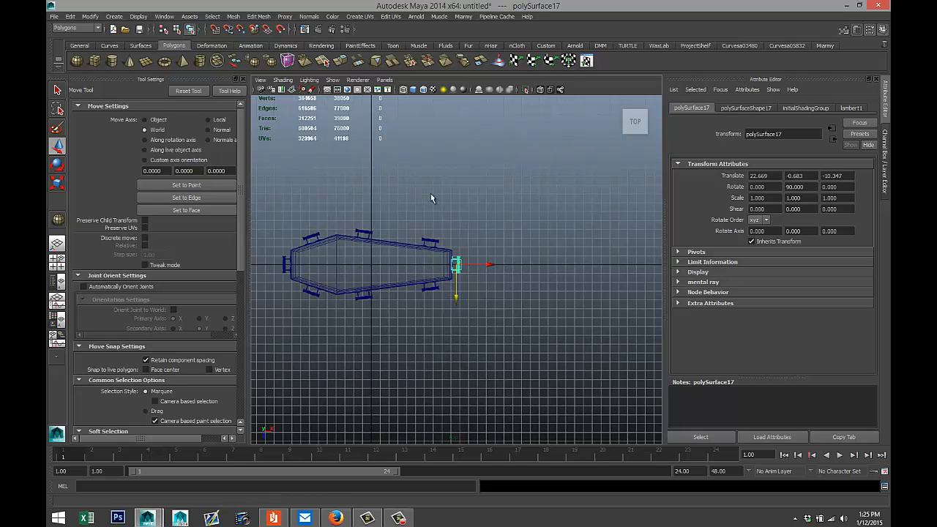
# Lower the coffin lid slightly onto the body, to about Translate Y 1.456.
pyautogui.press('space')
pyautogui.press('space')
pyautogui.scroll(-5, 431, 195)
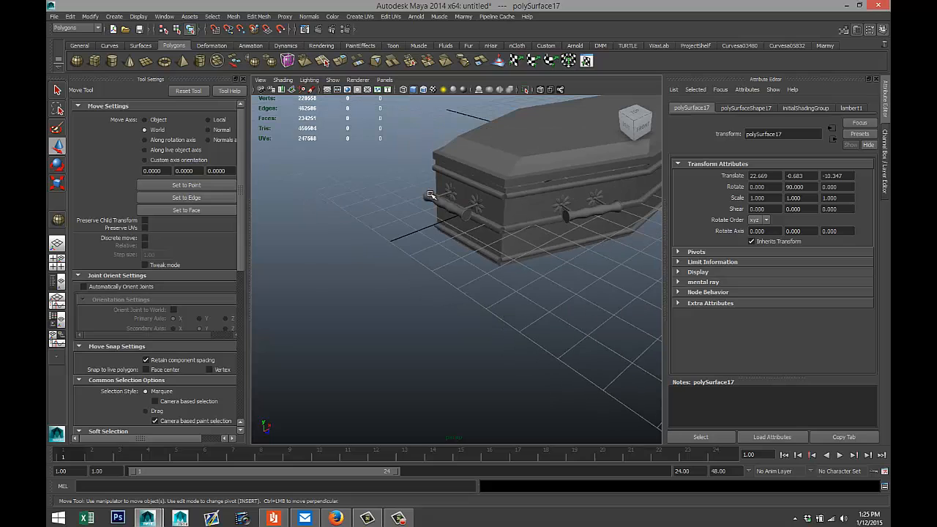
pyautogui.keyDown('alt'); pyautogui.moveTo(430, 195); pyautogui.dragTo(474, 165); pyautogui.keyUp('alt')
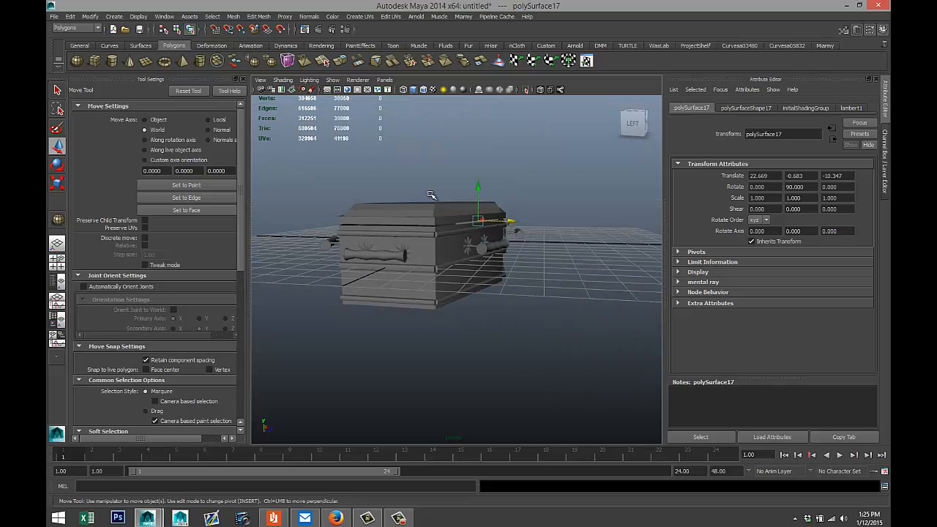
pyautogui.keyDown('alt'); pyautogui.moveTo(439, 184); pyautogui.dragTo(431, 194, button='middle'); pyautogui.keyUp('alt')
pyautogui.keyDown('alt'); pyautogui.moveTo(431, 193); pyautogui.dragTo(431, 194); pyautogui.keyUp('alt')
pyautogui.click(431, 194)
pyautogui.scroll(4, 431, 194)
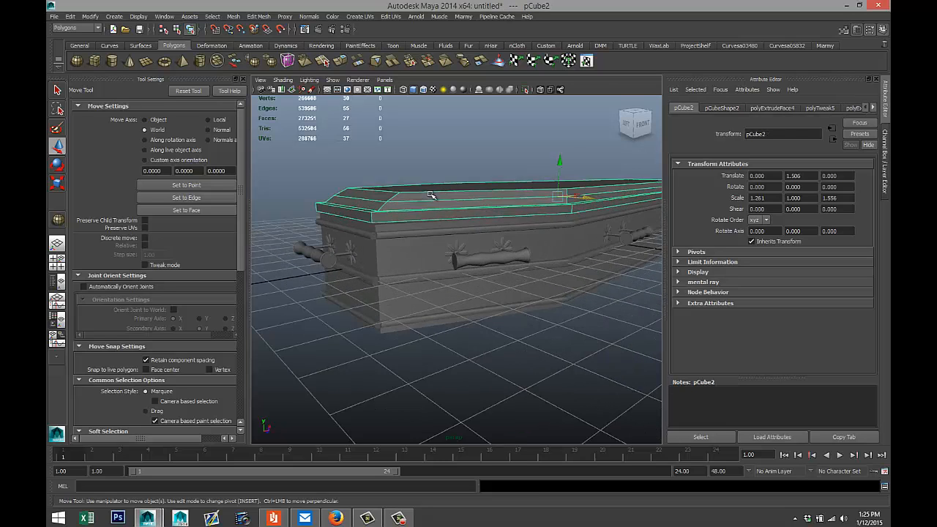
pyautogui.moveTo(573, 153); pyautogui.dragTo(573, 154)
pyautogui.moveTo(431, 194); pyautogui.dragTo(431, 195, button='middle')
pyautogui.scroll(-5, 430, 195)
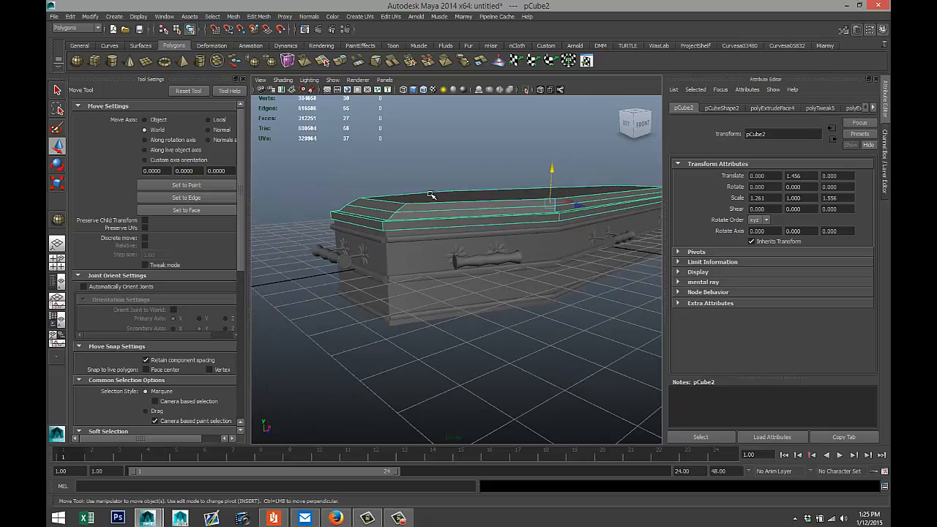
# Combine the coffin body, lid and all handles into a single mesh and show it in the front view.
pyautogui.keyDown('alt'); pyautogui.moveTo(431, 194); pyautogui.dragTo(430, 194); pyautogui.keyUp('alt')
pyautogui.scroll(-5, 430, 194)
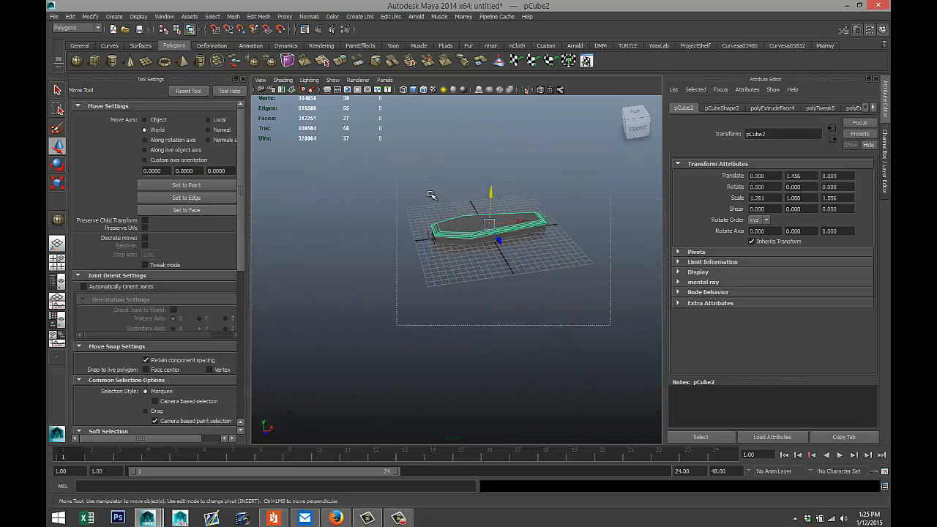
pyautogui.press('Up')
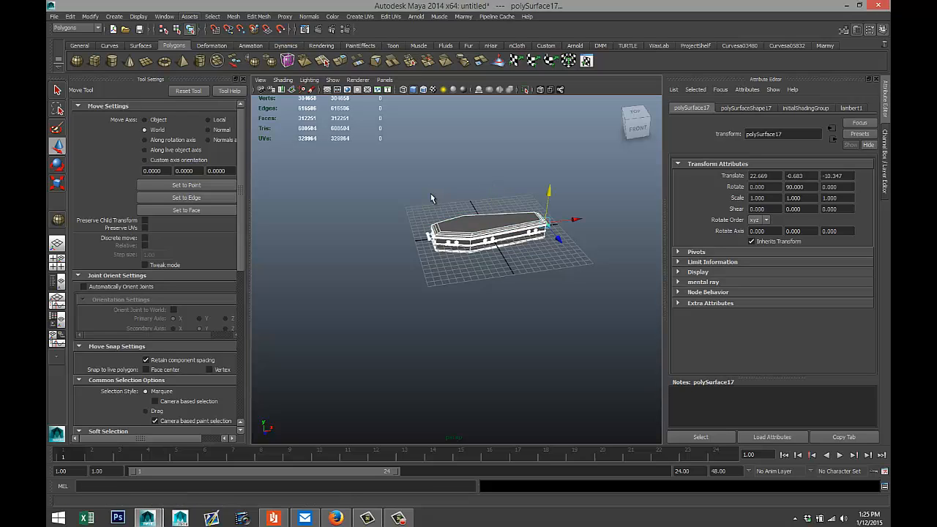
pyautogui.click(233, 16)
pyautogui.click(249, 31)
pyautogui.press('space')
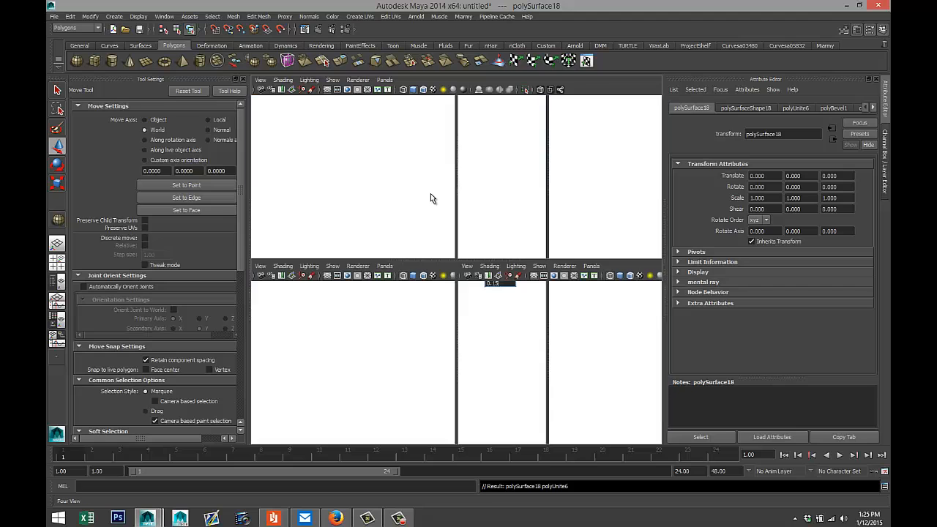
pyautogui.press('space')
pyautogui.scroll(4, 431, 194)
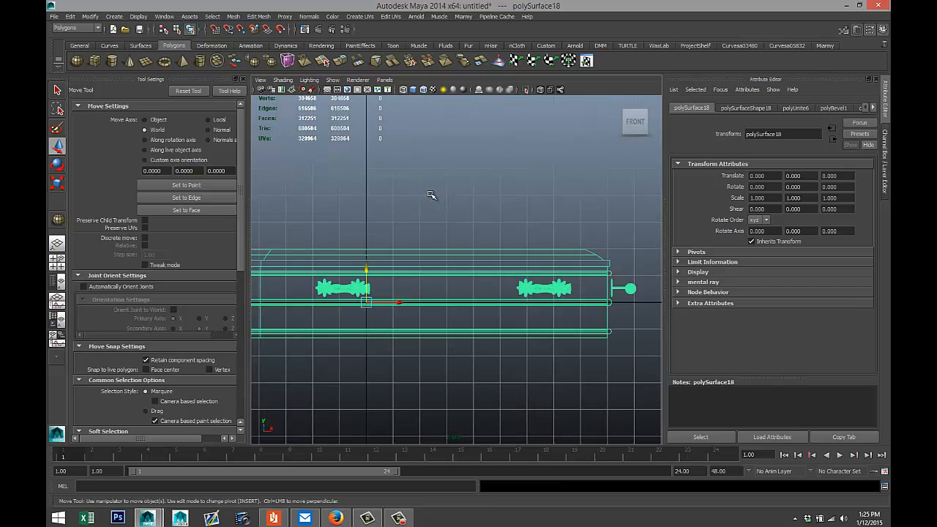
# Raise the combined coffin so its base rests on the grid, at about Translate Y 1.370, and return to the perspective view.
pyautogui.moveTo(367, 270); pyautogui.dragTo(367, 233)
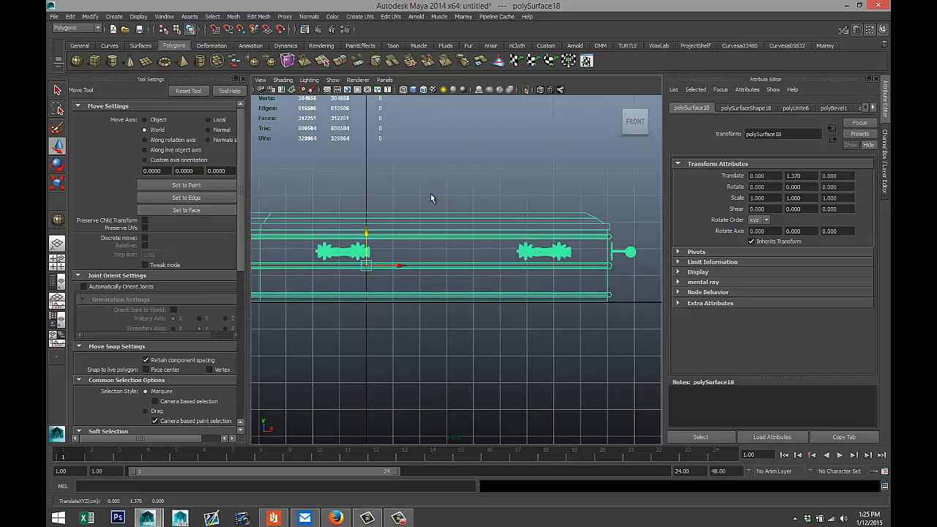
pyautogui.click(57, 263)
pyautogui.press('space')
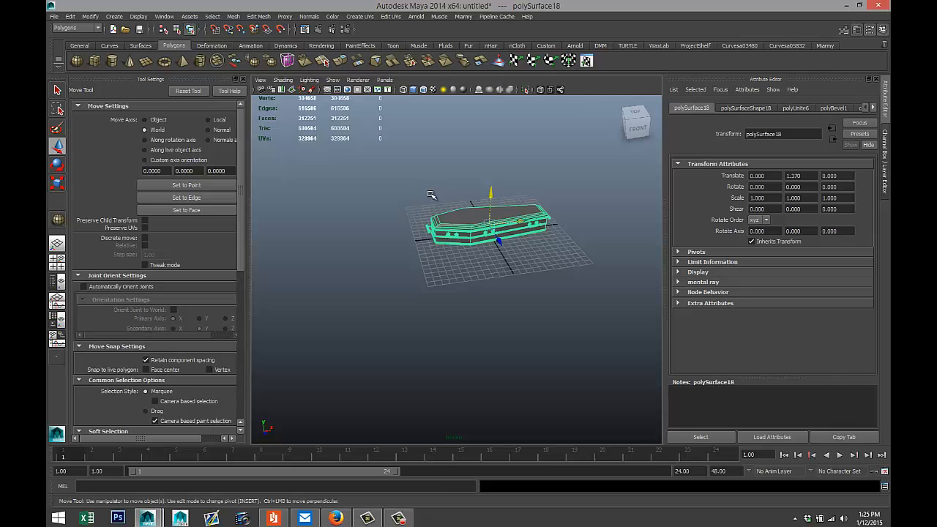
# Draw a very large polygon plane on the grid under the coffin, extending far beyond it on all sides, as the ground.
pyautogui.scroll(-3, 432, 194)
pyautogui.click(146, 61)
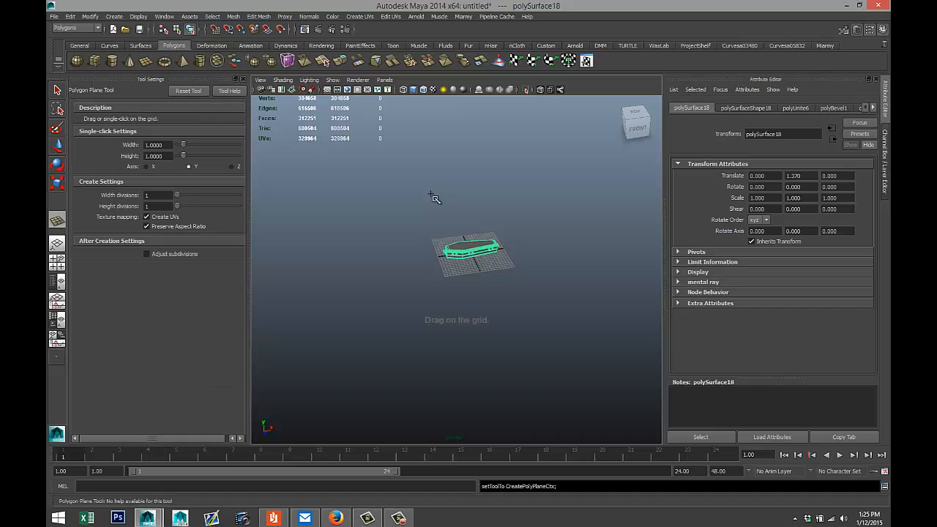
pyautogui.moveTo(284, 184)
pyautogui.mouseDown()
pyautogui.moveTo(312, 289)
pyautogui.moveTo(811, 374)
pyautogui.moveTo(889, 357)
pyautogui.mouseUp()
pyautogui.scroll(4, 431, 193)
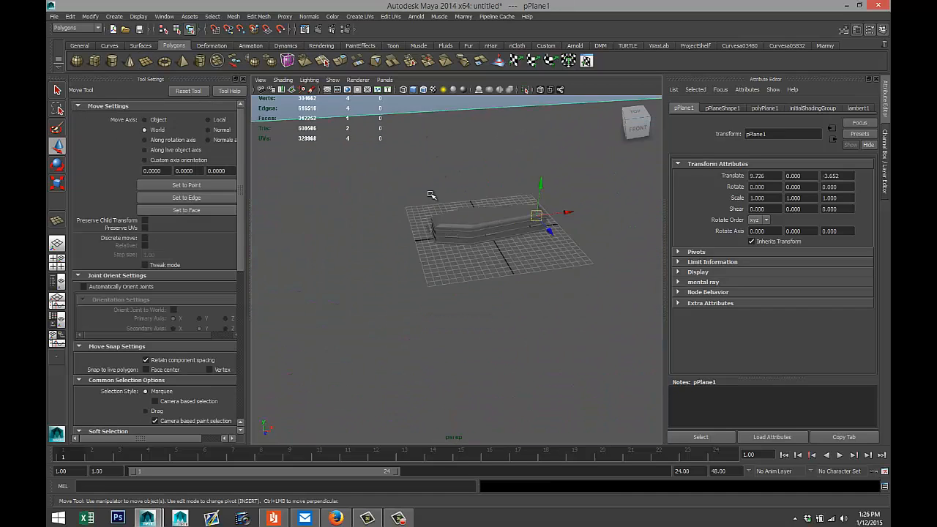
# Assign a new Phong E material to the ground plane and set its colour to white, with a value of 1.000.
pyautogui.scroll(2, 431, 194)
pyautogui.keyDown('alt'); pyautogui.moveTo(430, 194); pyautogui.dragTo(307, 183, button='middle'); pyautogui.keyUp('alt')
pyautogui.moveTo(431, 194)
pyautogui.keyDown('alt'); pyautogui.mouseDown()
pyautogui.moveTo(428, 156)
pyautogui.moveTo(436, 186)
pyautogui.mouseUp(); pyautogui.keyUp('alt')
pyautogui.moveTo(513, 288); pyautogui.dragTo(513, 482, button='right')
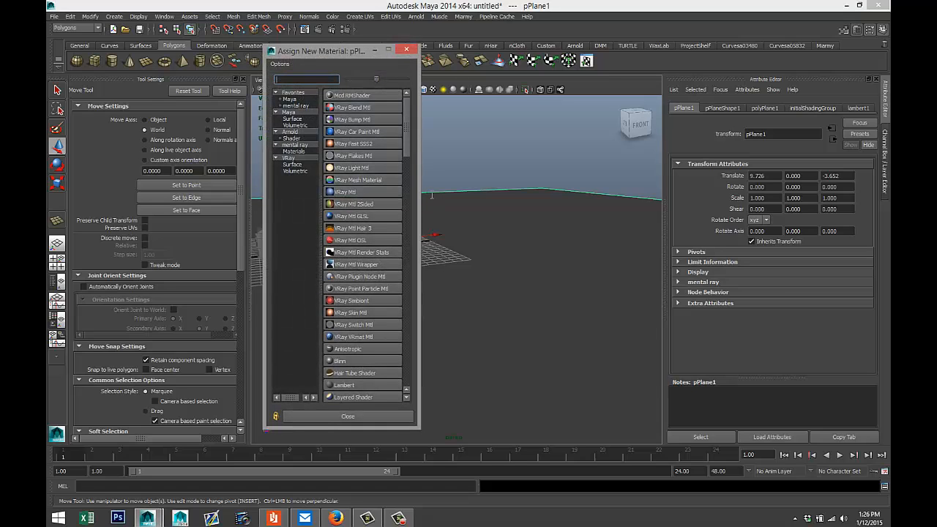
pyautogui.write('ph')
pyautogui.press('Return')
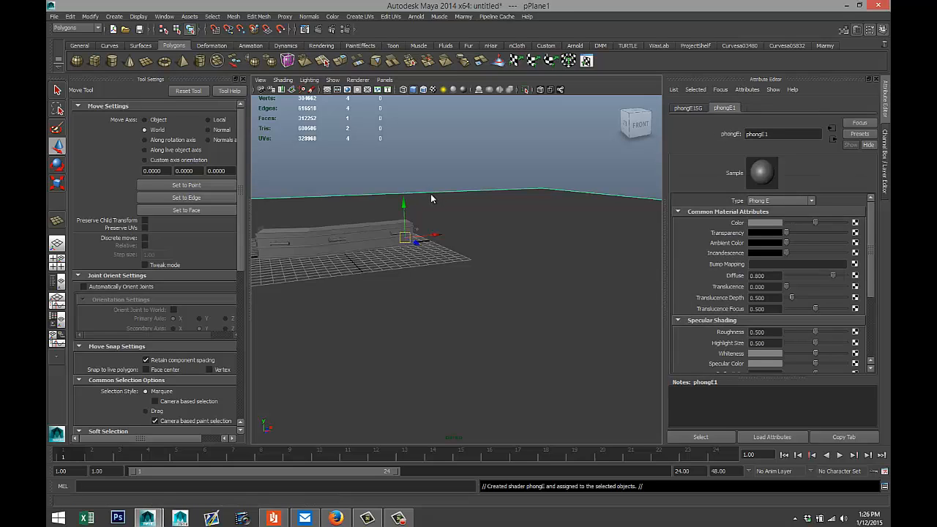
pyautogui.click(765, 221)
pyautogui.moveTo(760, 260); pyautogui.dragTo(809, 260)
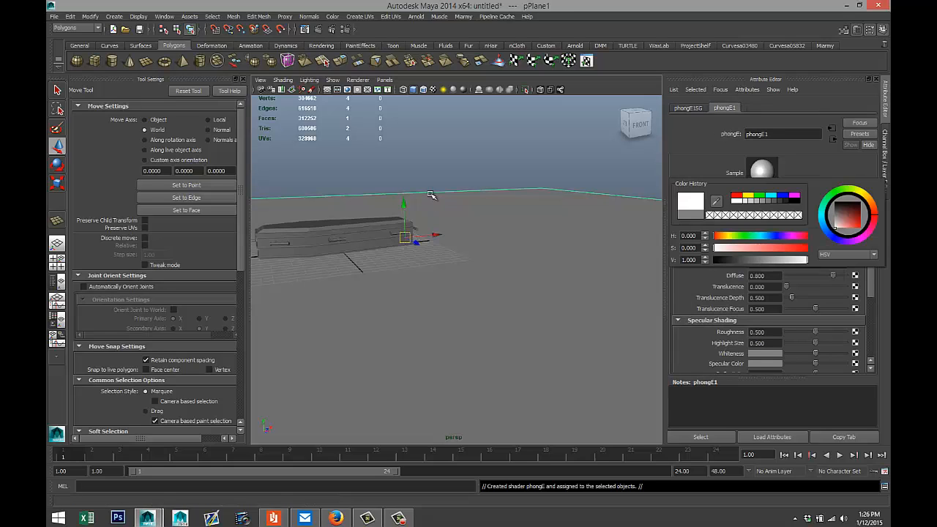
# Assign a new Phong E material to the whole coffin and make its colour black.
pyautogui.scroll(-3, 431, 195)
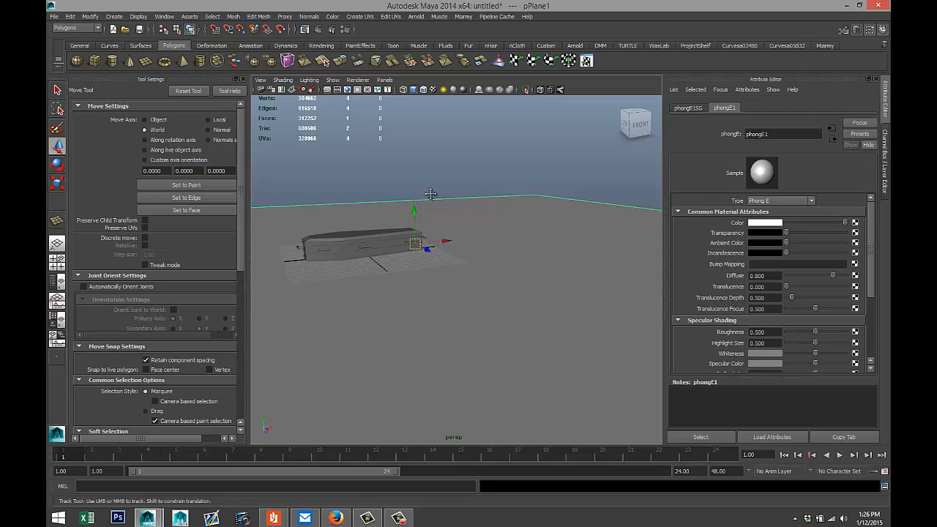
pyautogui.keyDown('alt'); pyautogui.moveTo(431, 195); pyautogui.dragTo(471, 206, button='middle'); pyautogui.keyUp('alt')
pyautogui.click(410, 258)
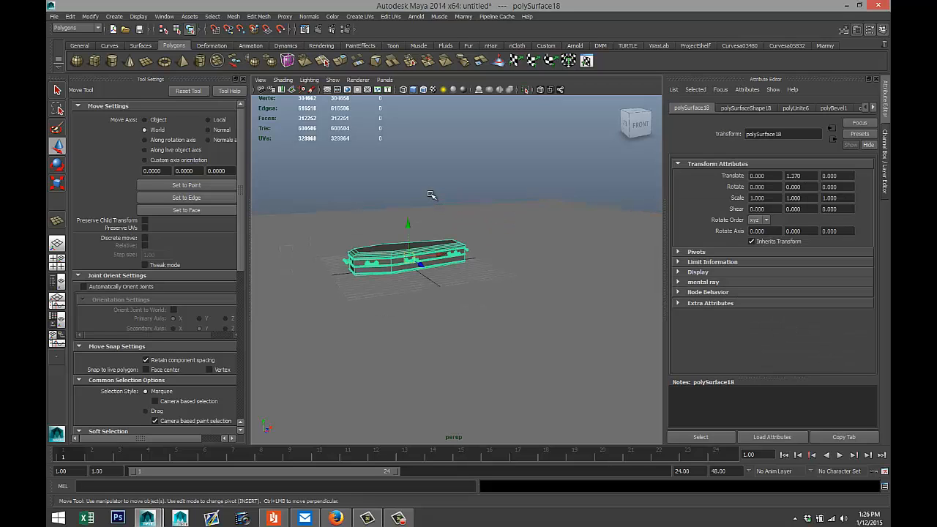
pyautogui.scroll(2, 431, 194)
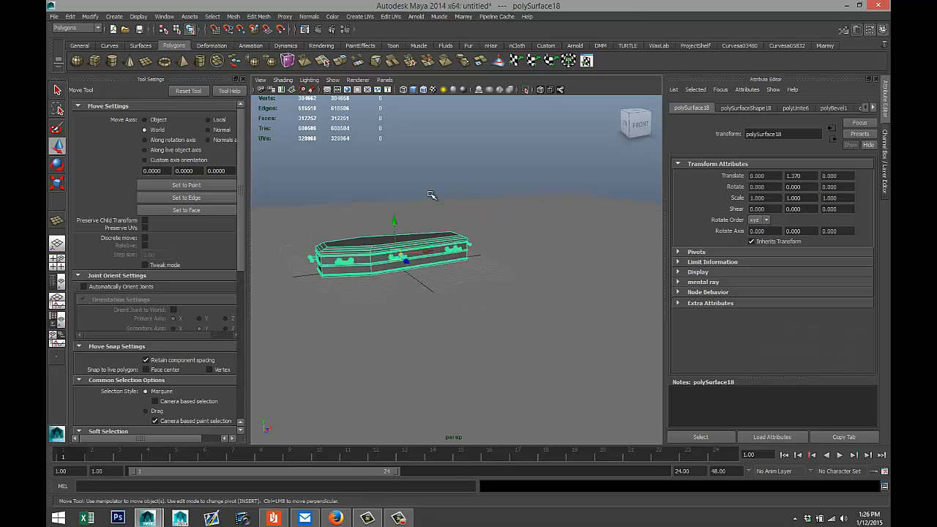
pyautogui.moveTo(410, 249); pyautogui.dragTo(410, 433, button='right')
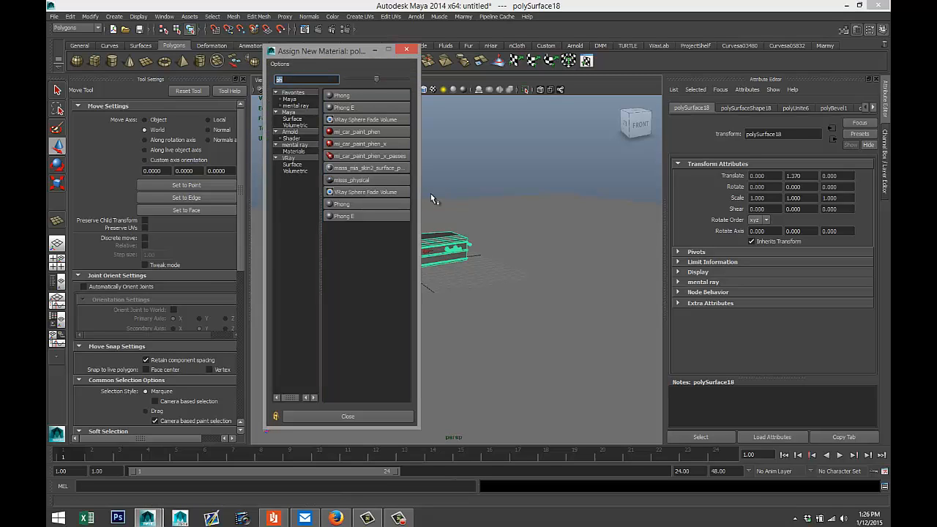
pyautogui.press('Return')
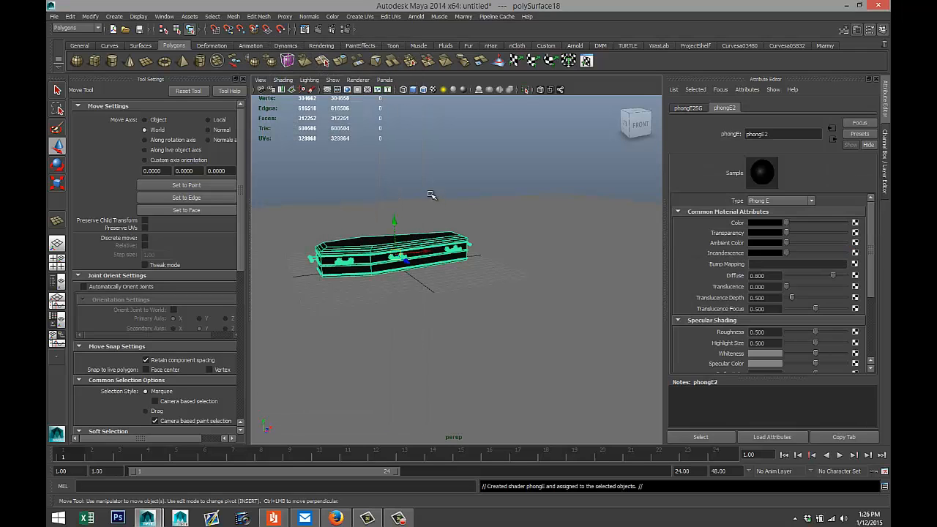
# Separate the combined coffin mesh into its individual parts.
pyautogui.scroll(4, 430, 194)
pyautogui.press('f')
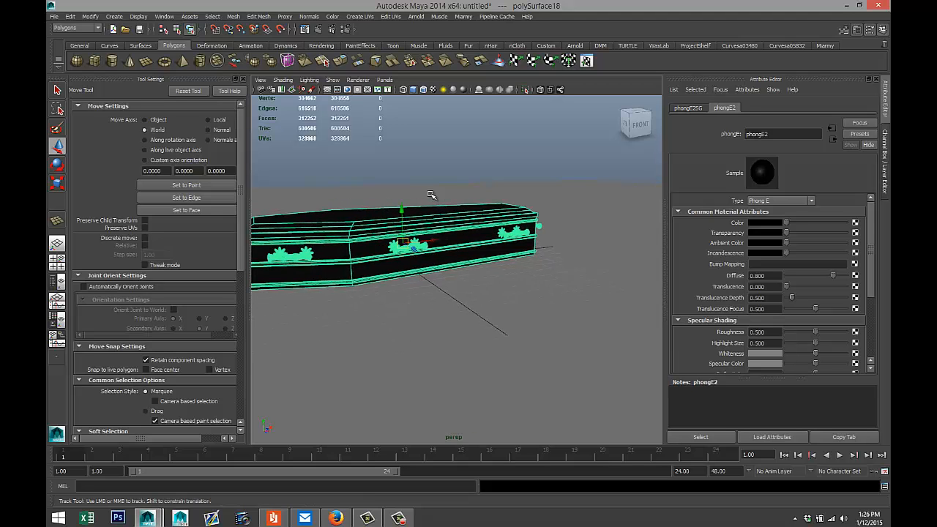
pyautogui.keyDown('alt'); pyautogui.moveTo(432, 195); pyautogui.dragTo(464, 223); pyautogui.keyUp('alt')
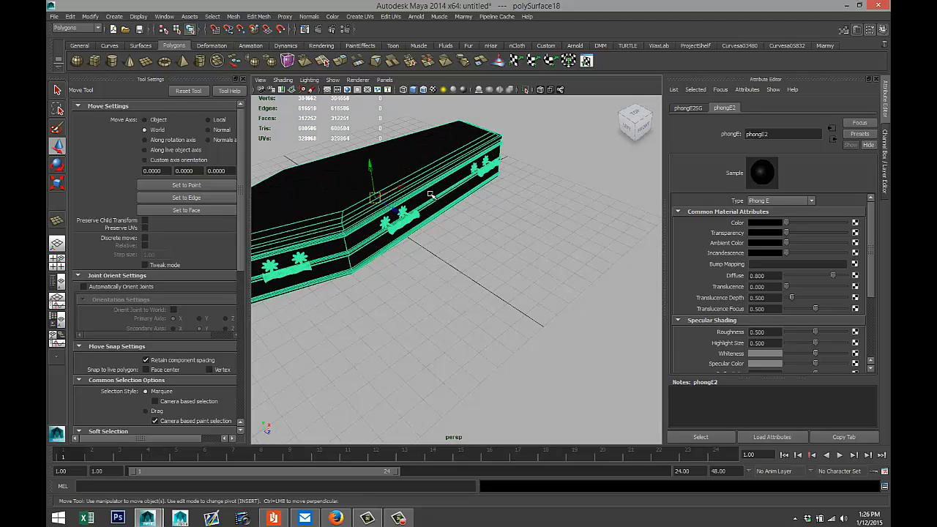
pyautogui.keyDown('alt'); pyautogui.moveTo(431, 195); pyautogui.dragTo(469, 191, button='middle'); pyautogui.keyUp('alt')
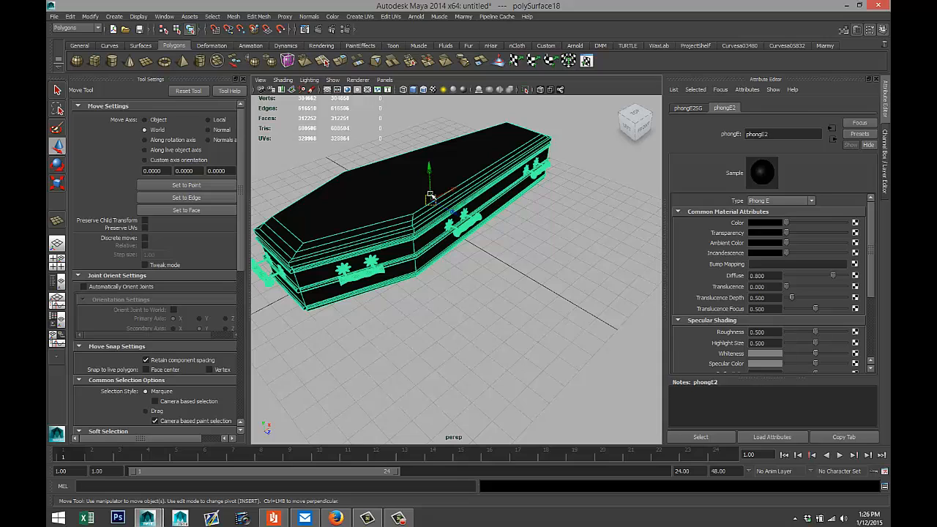
pyautogui.click(431, 196)
pyautogui.click(234, 16)
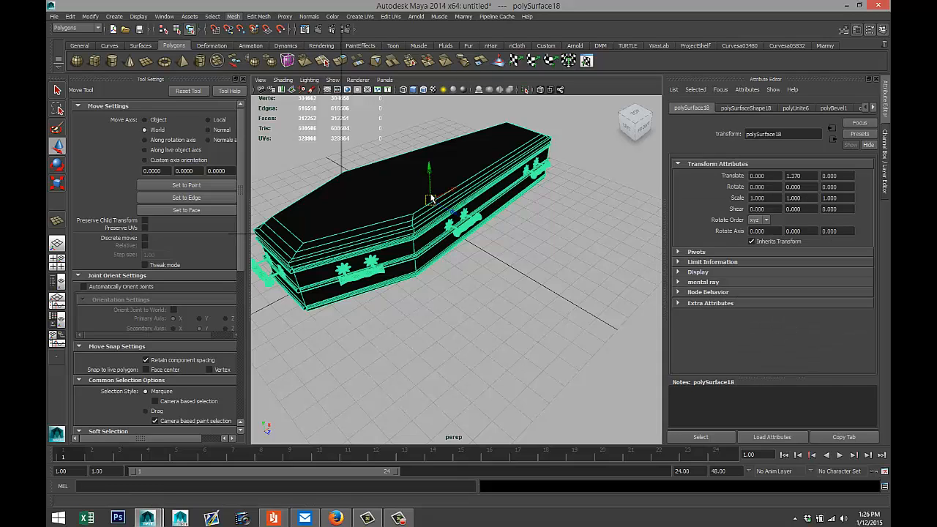
pyautogui.click(249, 41)
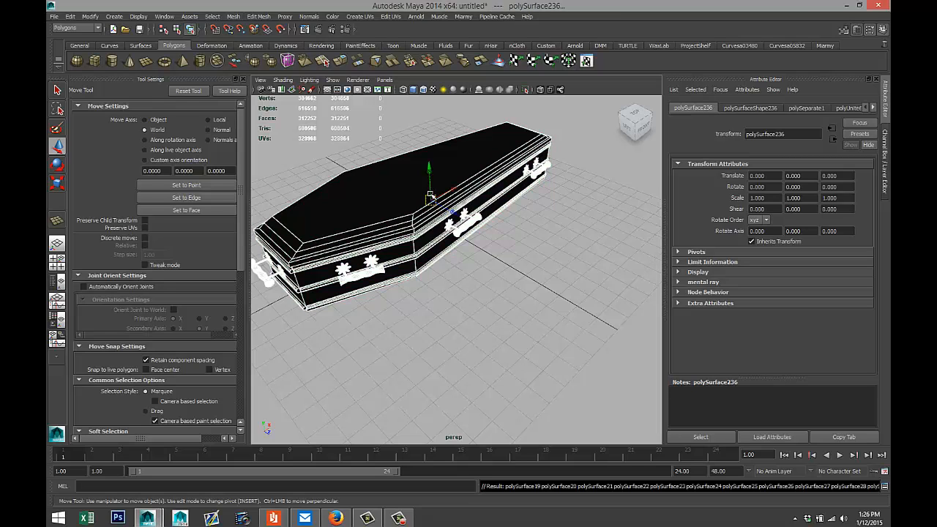
# Hide the coffin lid and body so that only the handle parts remain in view.
pyautogui.rightClick(431, 196)
pyautogui.click(432, 198)
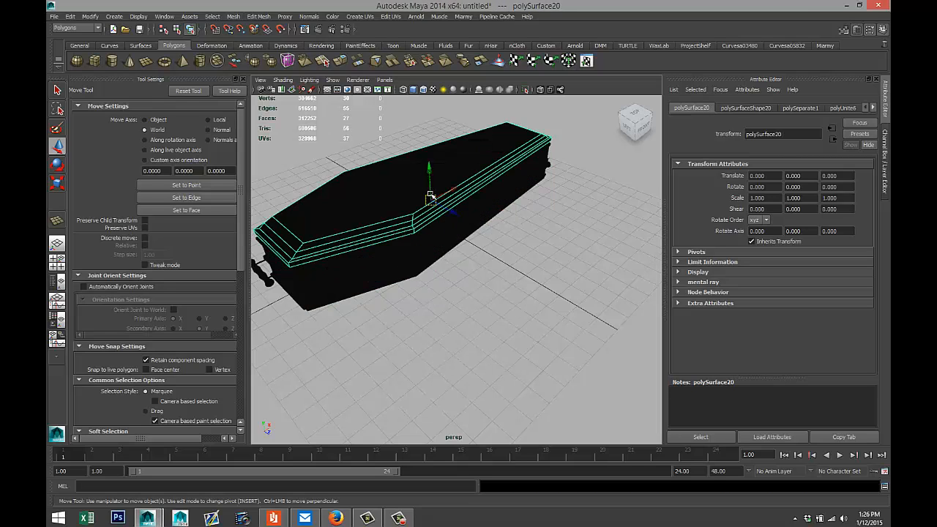
pyautogui.keyDown('shift'); pyautogui.click(431, 195); pyautogui.keyUp('shift')
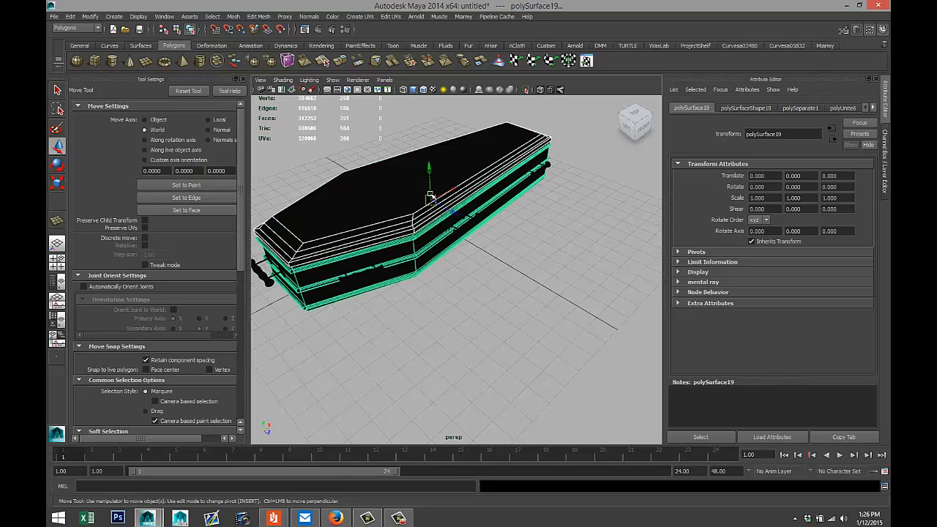
pyautogui.hotkey('ctrl', 'h')
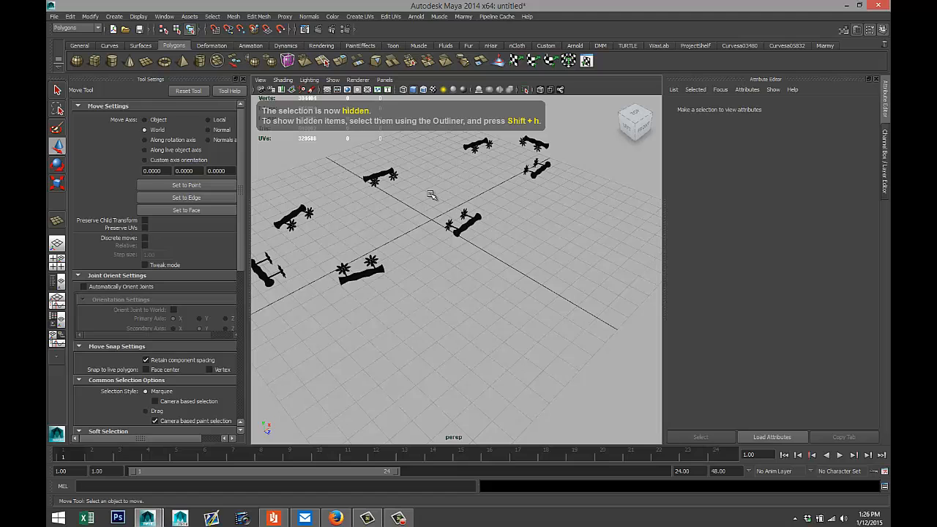
# Select the parts of all the handles and combine them into one mesh.
pyautogui.scroll(-5, 432, 194)
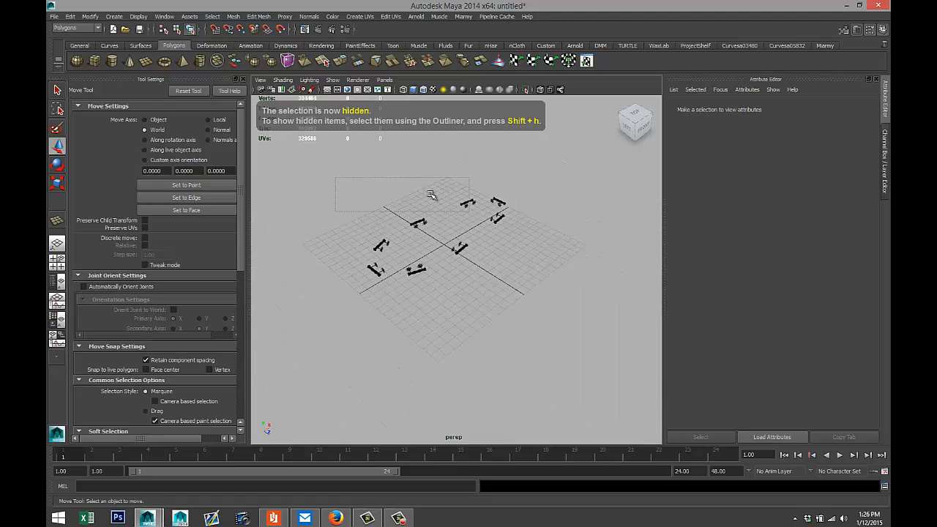
pyautogui.moveTo(469, 212); pyautogui.dragTo(568, 329)
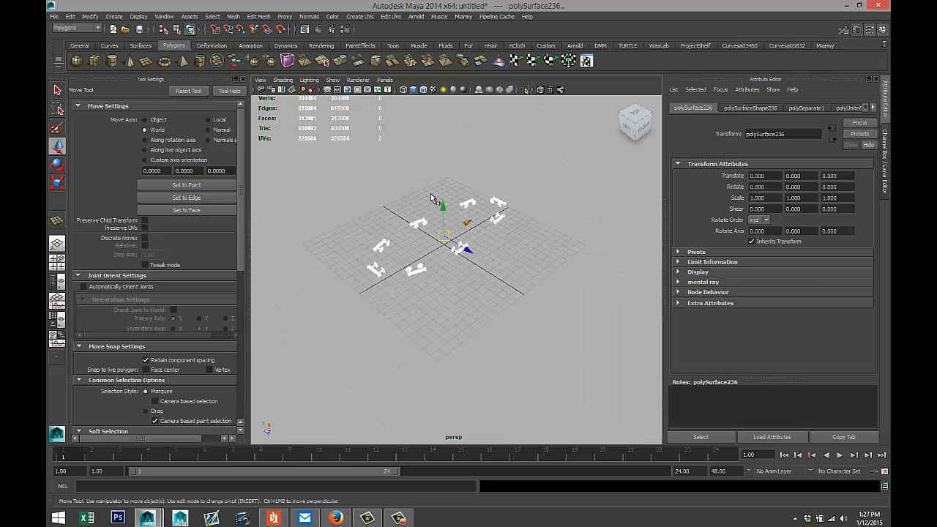
pyautogui.click(233, 16)
pyautogui.click(247, 31)
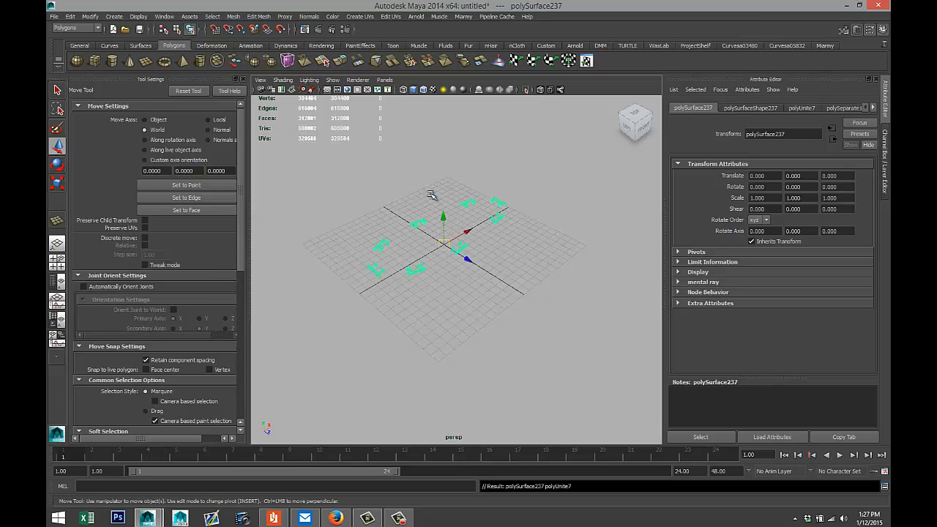
# Assign a new mia_material_x to the handles and apply a preset with roughness 0.500, reflectivity 1.000 and glossiness 0.500.
pyautogui.moveTo(497, 202)
pyautogui.mouseDown(button='right')
pyautogui.moveTo(497, 224)
pyautogui.moveTo(498, 202)
pyautogui.mouseUp(button='right')
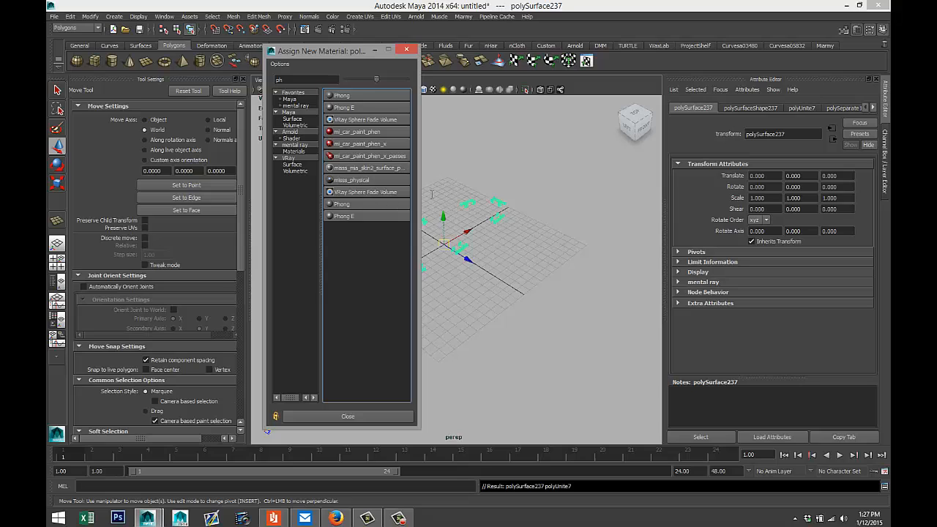
pyautogui.write('mia')
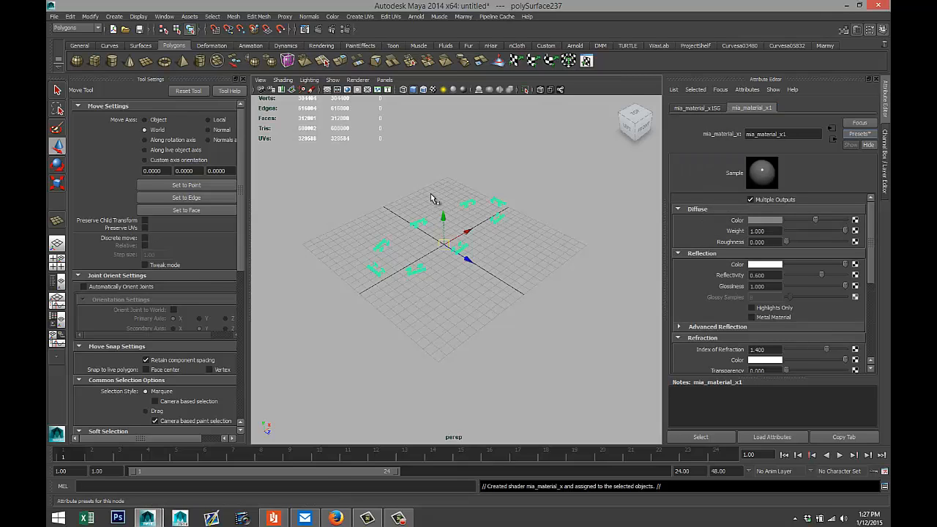
pyautogui.click(860, 135)
pyautogui.moveTo(806, 160)
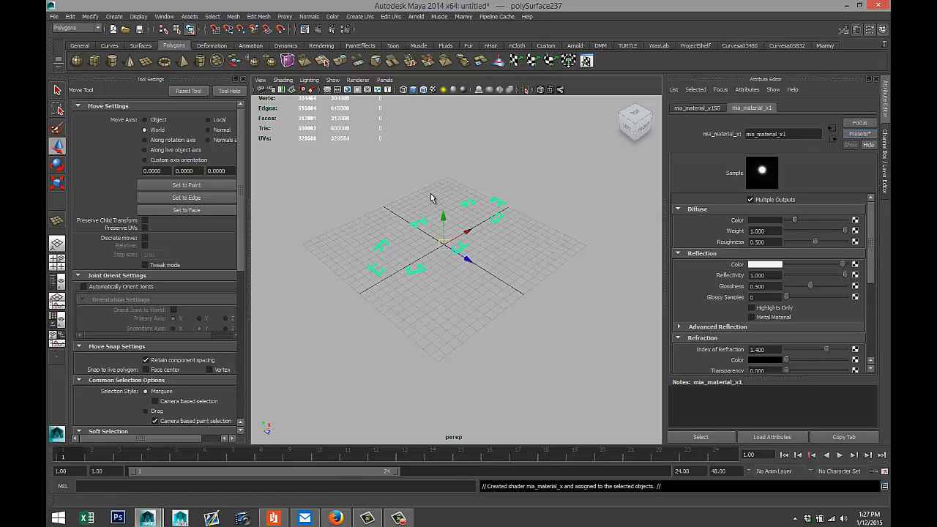
# Show all hidden objects to bring back the coffin lid and body.
pyautogui.click(138, 16)
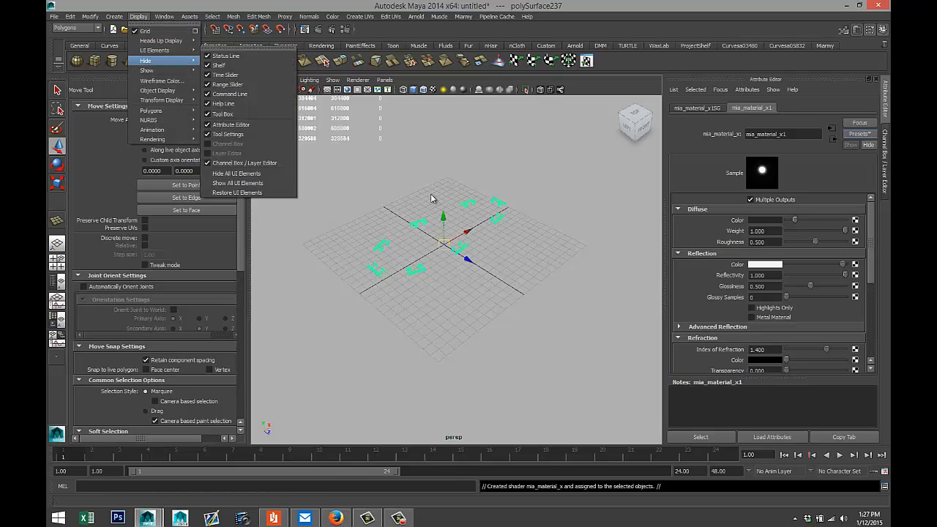
pyautogui.moveTo(147, 70)
pyautogui.click(215, 104)
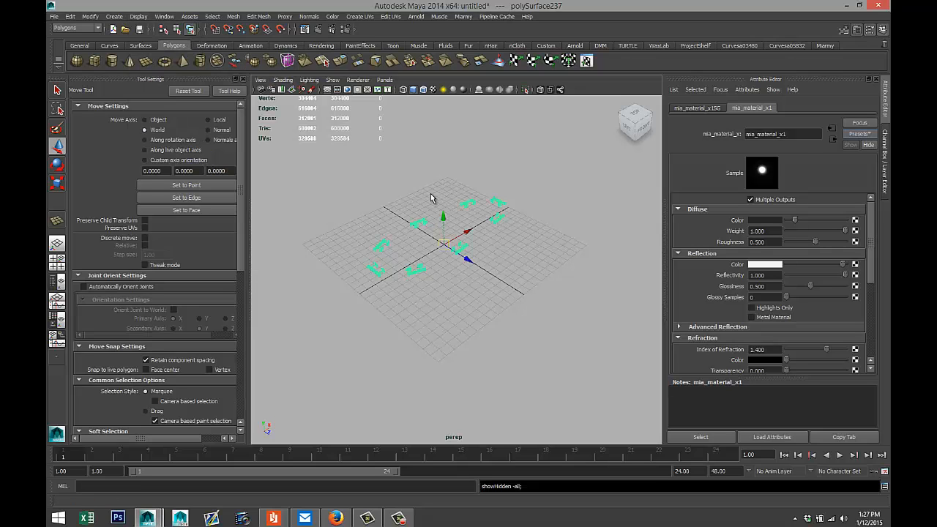
pyautogui.scroll(5, 431, 197)
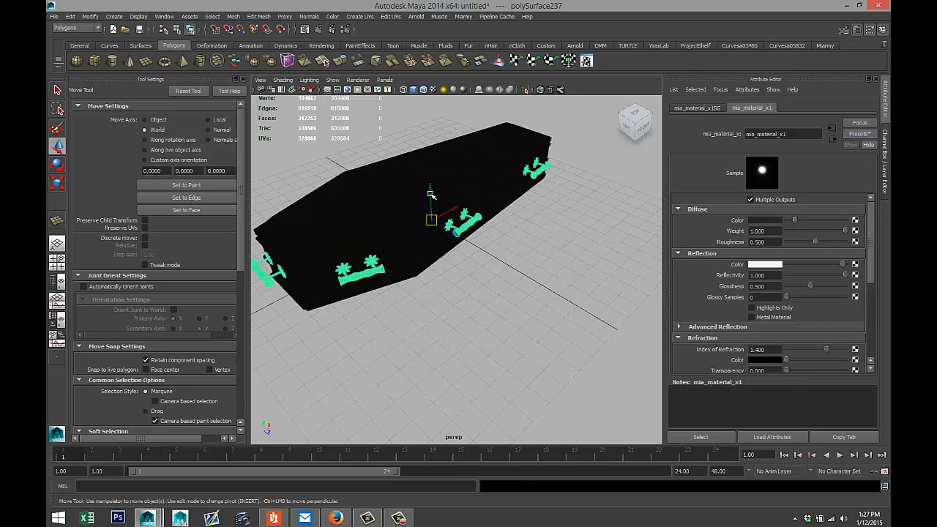
# Frame the coffin from a low front angle, open the render settings and set the renderer to mental ray.
pyautogui.keyDown('alt'); pyautogui.moveTo(431, 194); pyautogui.dragTo(433, 195); pyautogui.keyUp('alt')
pyautogui.scroll(-2, 431, 195)
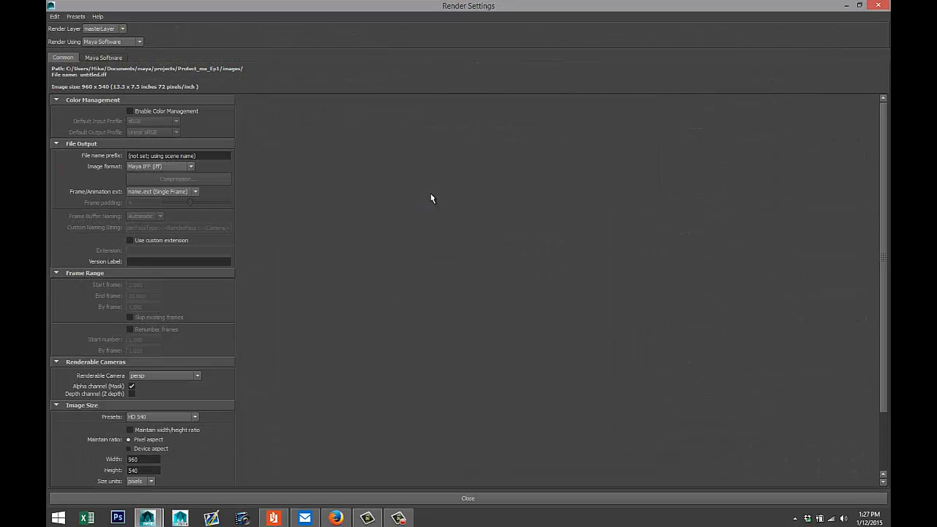
pyautogui.click(113, 42)
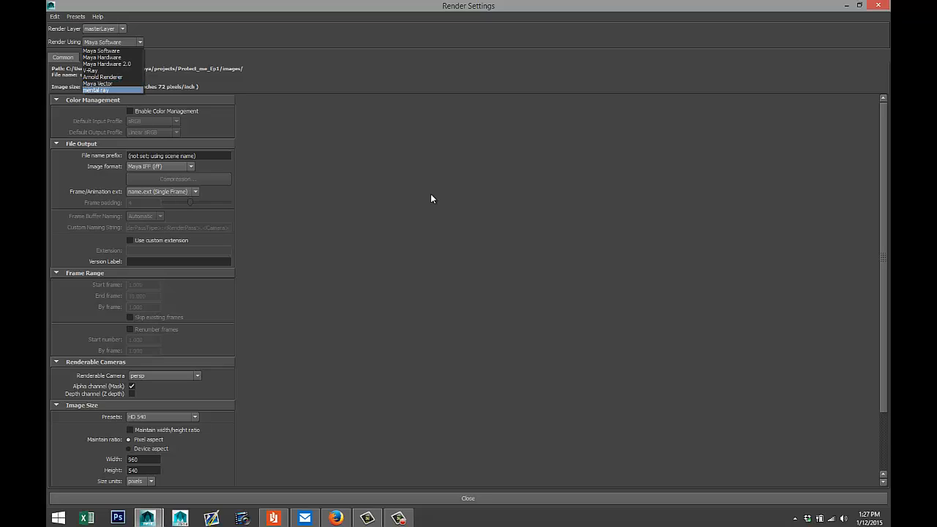
pyautogui.click(99, 90)
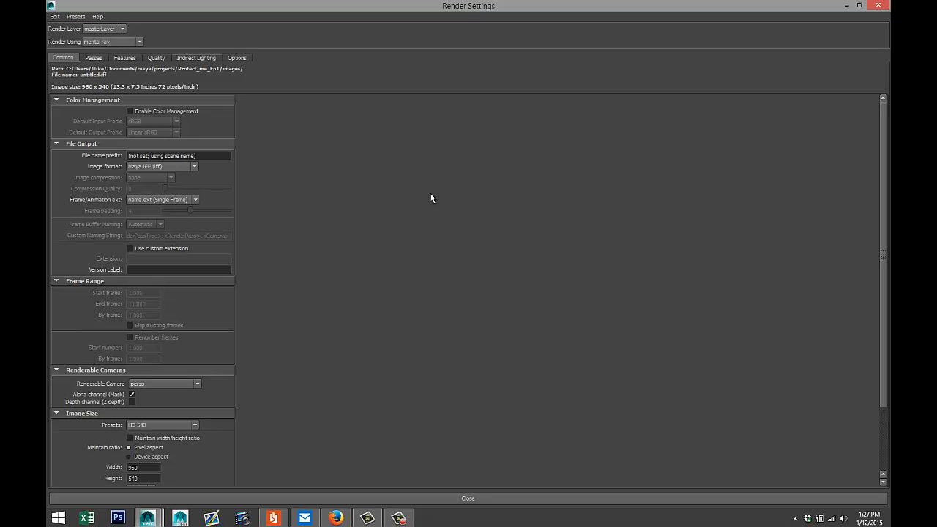
# Create image based lighting for the scene, enable Global Illumination and minimize the render settings.
pyautogui.click(196, 58)
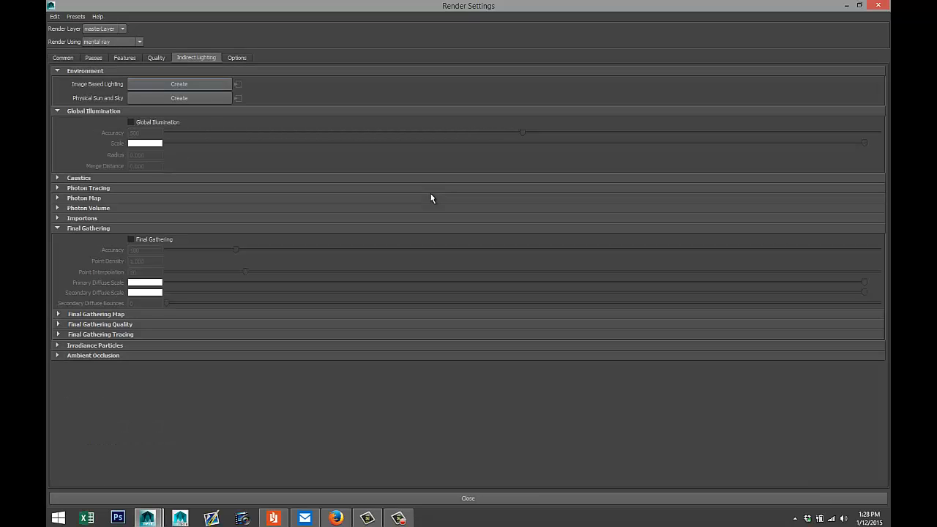
pyautogui.click(178, 84)
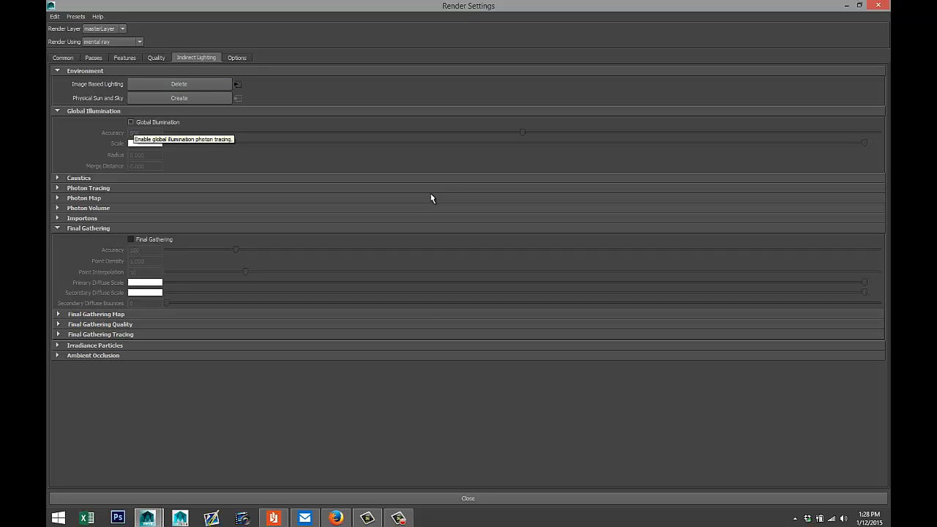
pyautogui.click(131, 122)
pyautogui.click(846, 5)
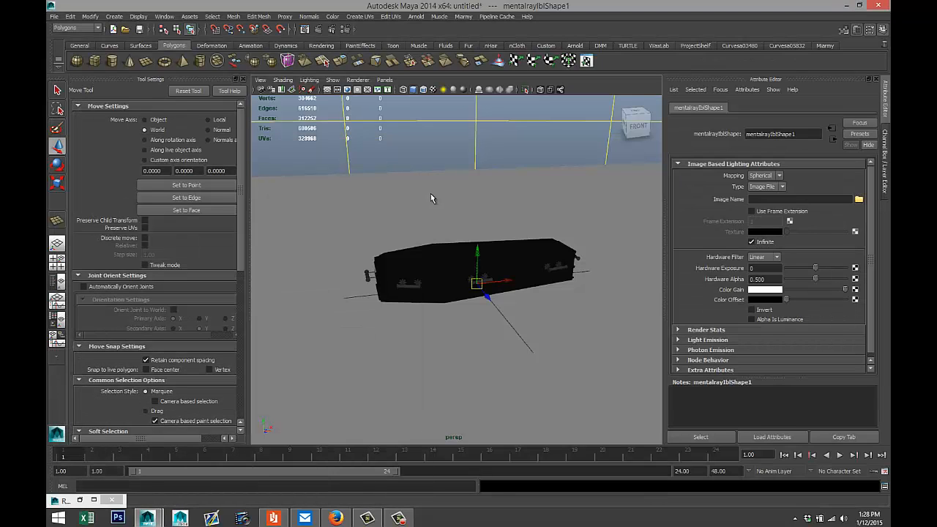
# Load Sky very dark black.hdr from the maya HDRI folder in Documents as the image for the image based lighting.
pyautogui.click(859, 199)
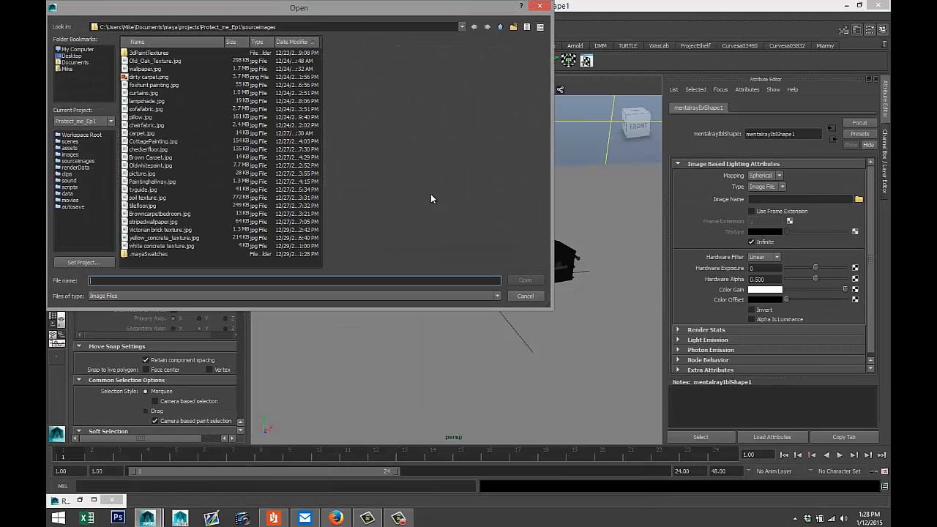
pyautogui.click(75, 62)
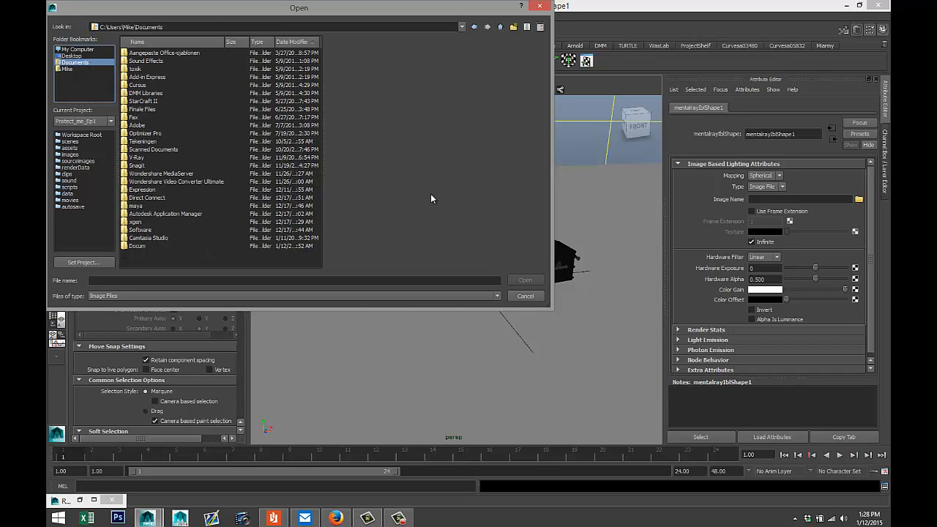
pyautogui.doubleClick(135, 205)
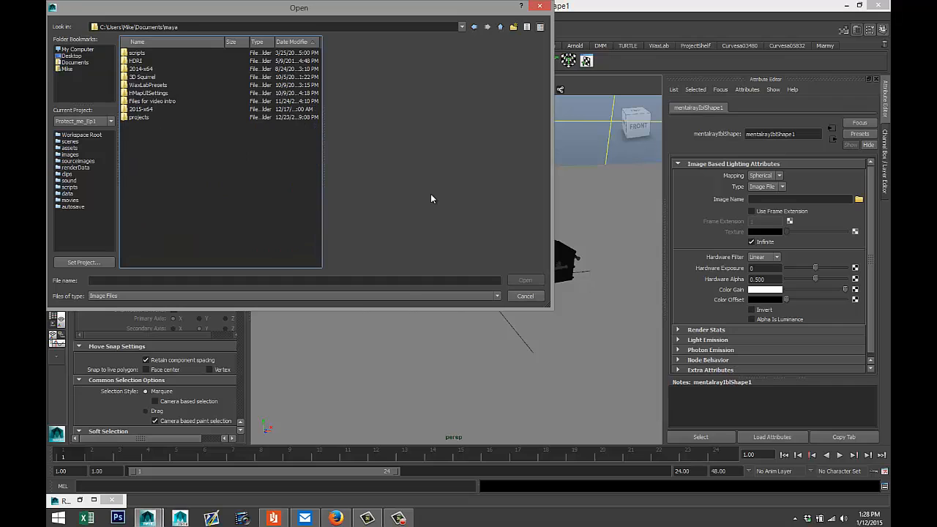
pyautogui.doubleClick(136, 61)
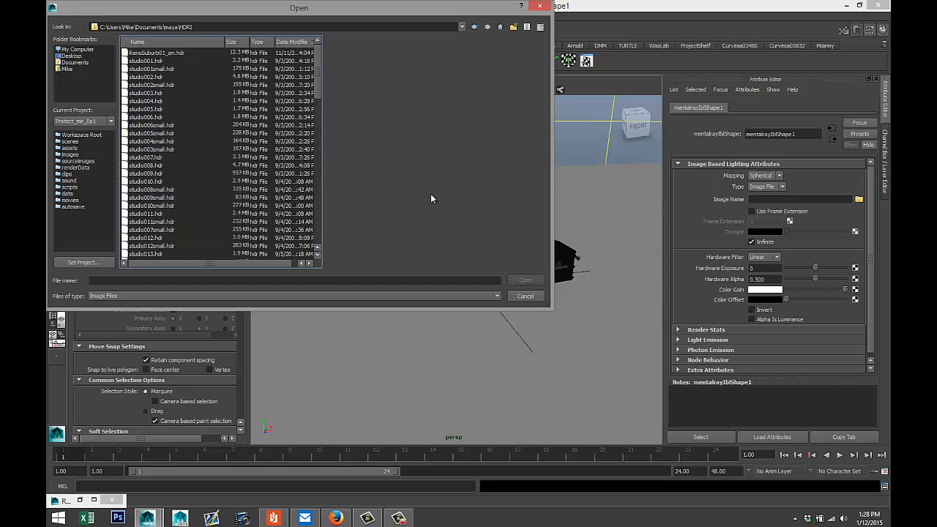
pyautogui.scroll(-3, 219, 153)
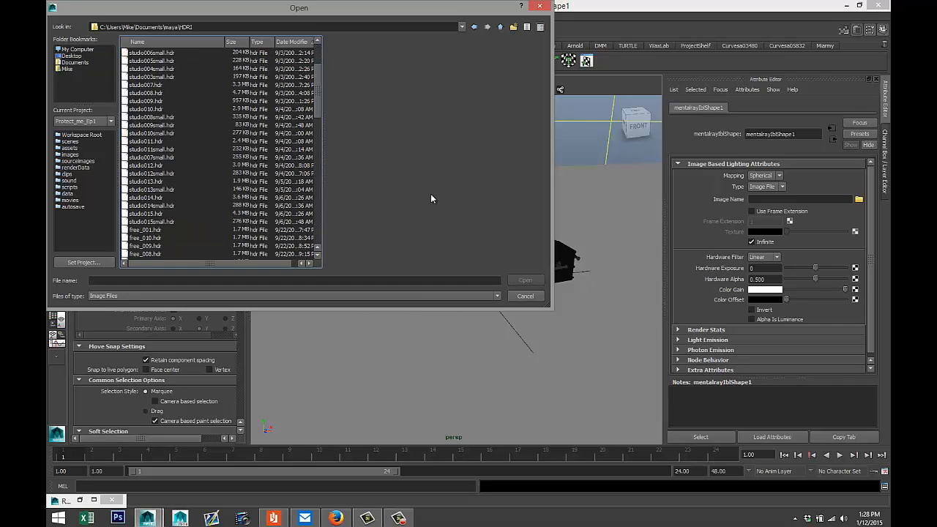
pyautogui.scroll(-7, 220, 154)
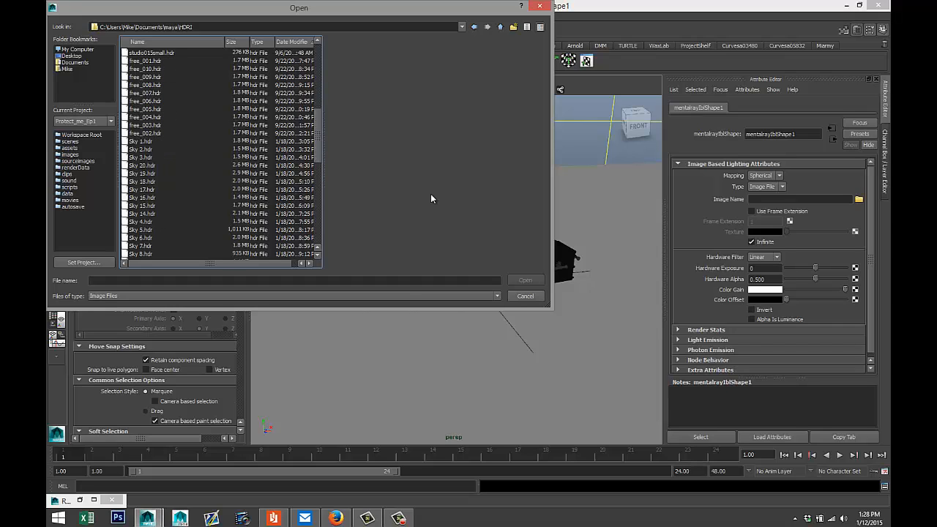
pyautogui.scroll(-4, 220, 154)
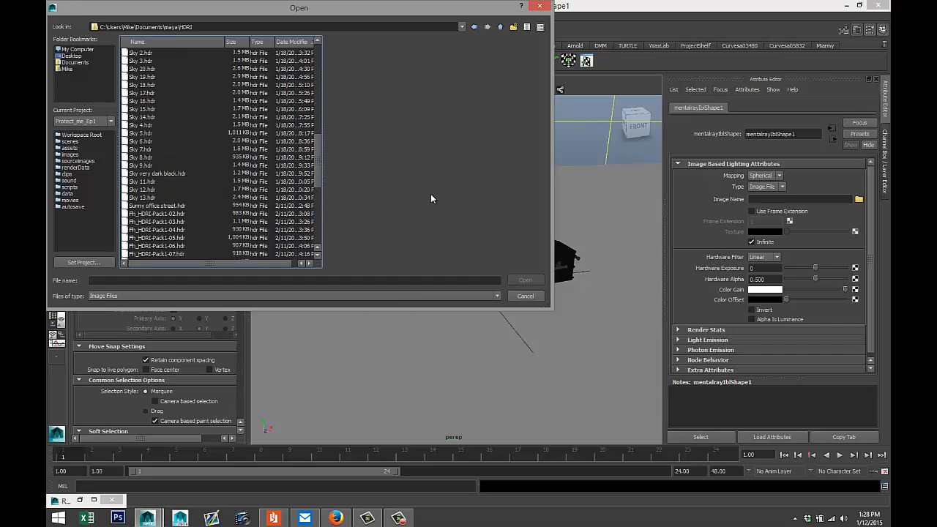
pyautogui.click(158, 173)
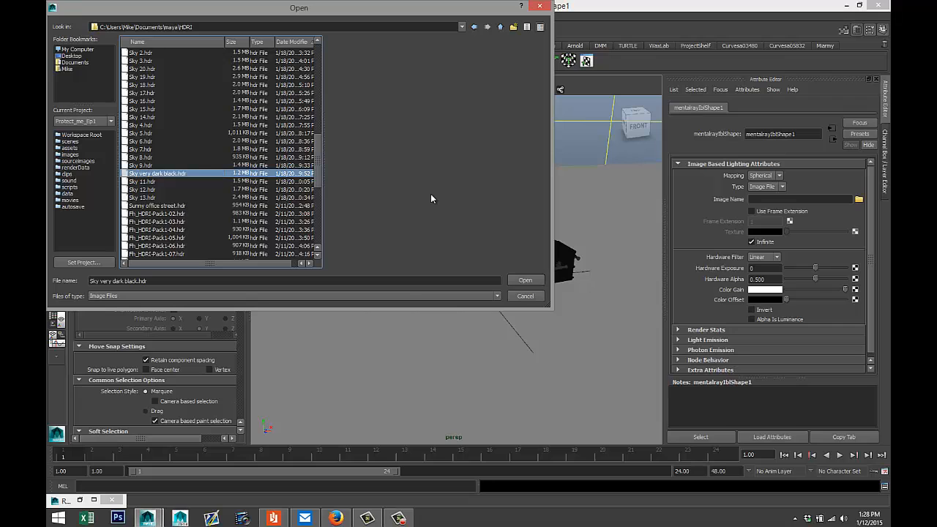
pyautogui.press('Return')
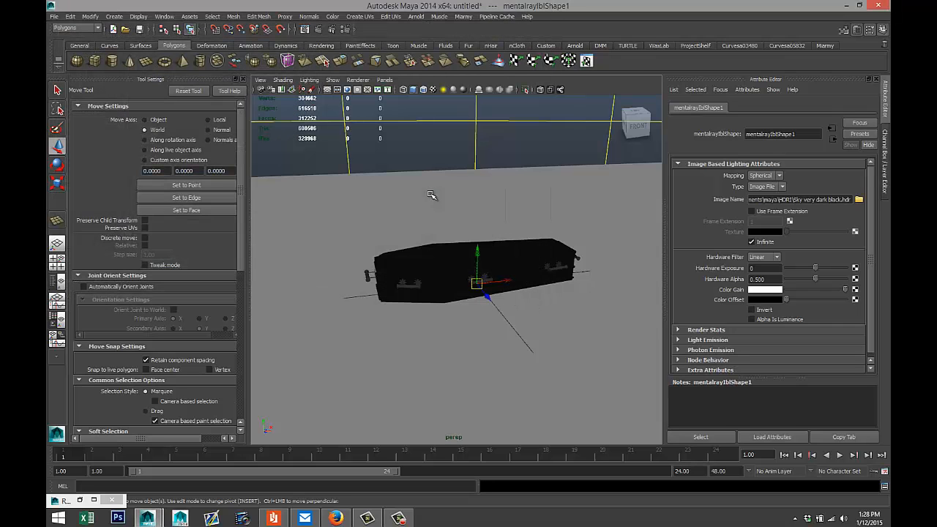
# Create a point light, place it at about X 5.5, Y 13.6, Z 13.2, and show scene lighting in the viewport.
pyautogui.scroll(2, 432, 195)
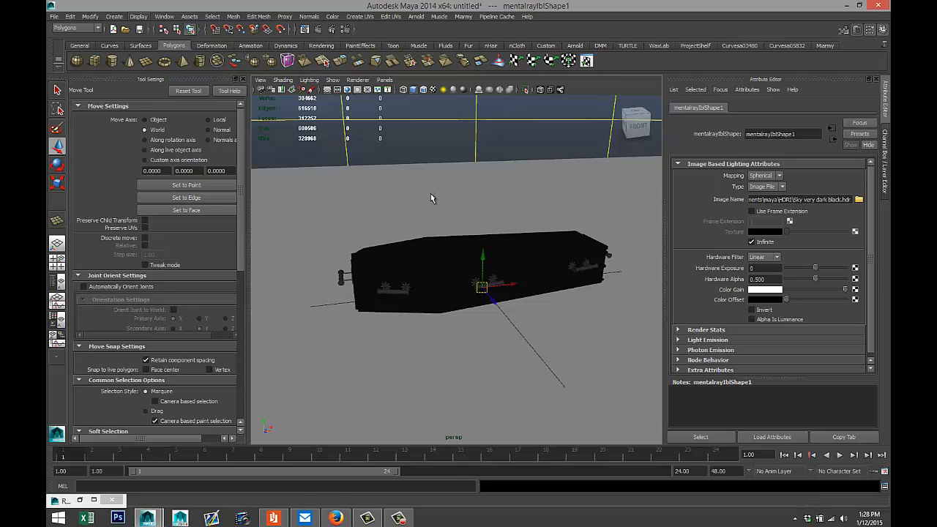
pyautogui.click(115, 17)
pyautogui.moveTo(123, 60)
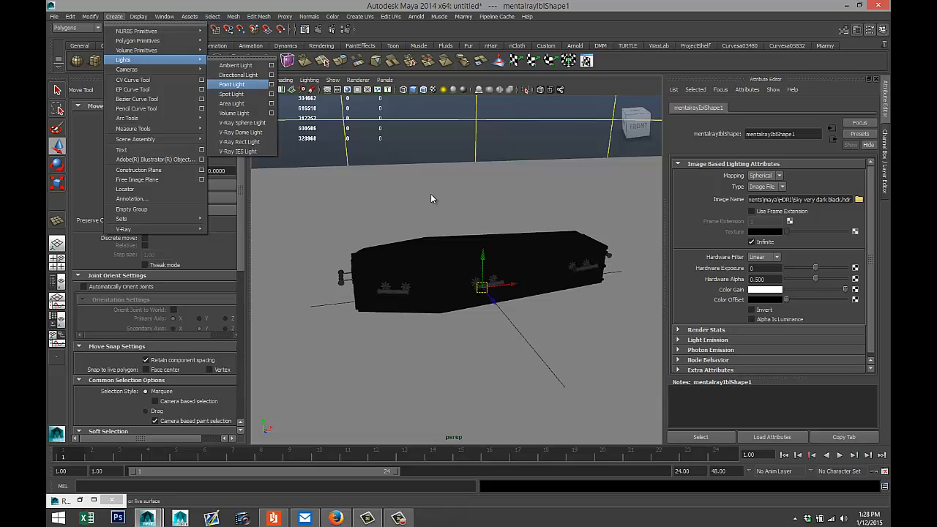
pyautogui.click(232, 84)
pyautogui.scroll(-2, 432, 195)
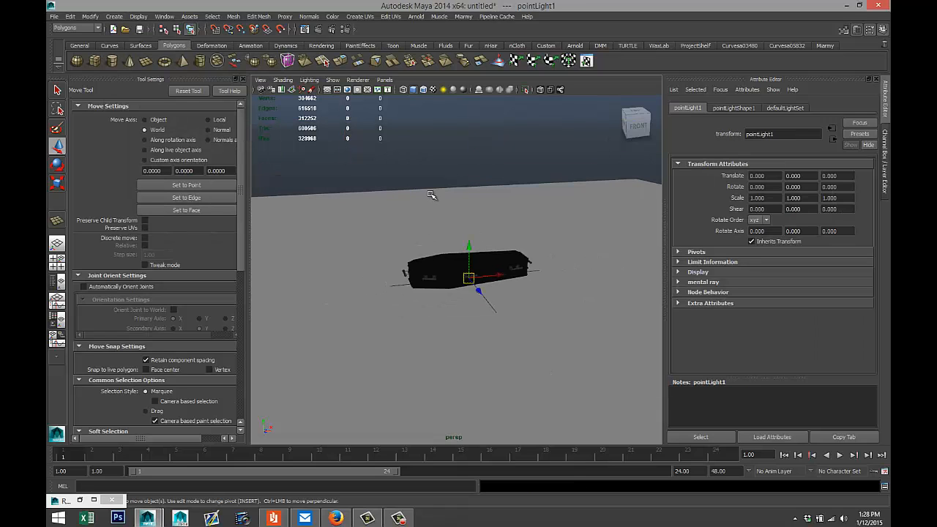
pyautogui.keyDown('alt'); pyautogui.moveTo(432, 195); pyautogui.dragTo(505, 234); pyautogui.keyUp('alt')
pyautogui.moveTo(445, 236); pyautogui.dragTo(445, 157)
pyautogui.moveTo(471, 196); pyautogui.dragTo(557, 232)
pyautogui.keyDown('alt'); pyautogui.moveTo(431, 194); pyautogui.dragTo(377, 195); pyautogui.keyUp('alt')
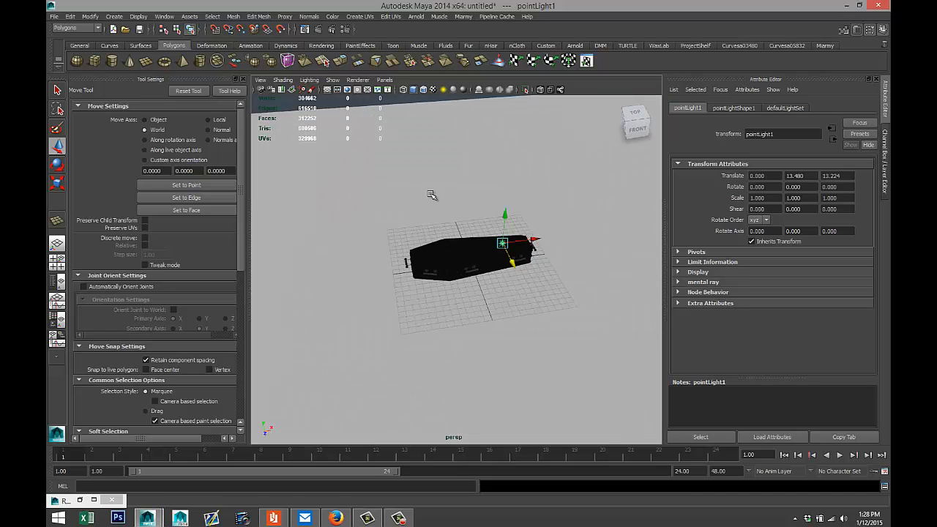
pyautogui.moveTo(522, 241); pyautogui.dragTo(576, 233)
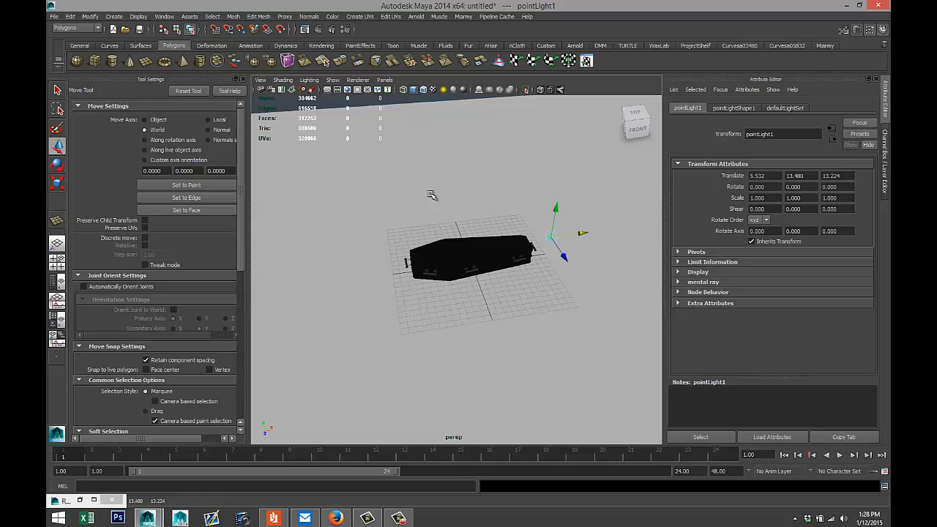
pyautogui.press('7')
pyautogui.keyDown('alt'); pyautogui.moveTo(431, 194); pyautogui.dragTo(431, 195); pyautogui.keyUp('alt')
pyautogui.moveTo(554, 163)
pyautogui.mouseDown()
pyautogui.moveTo(547, 218)
pyautogui.moveTo(553, 161)
pyautogui.mouseUp()
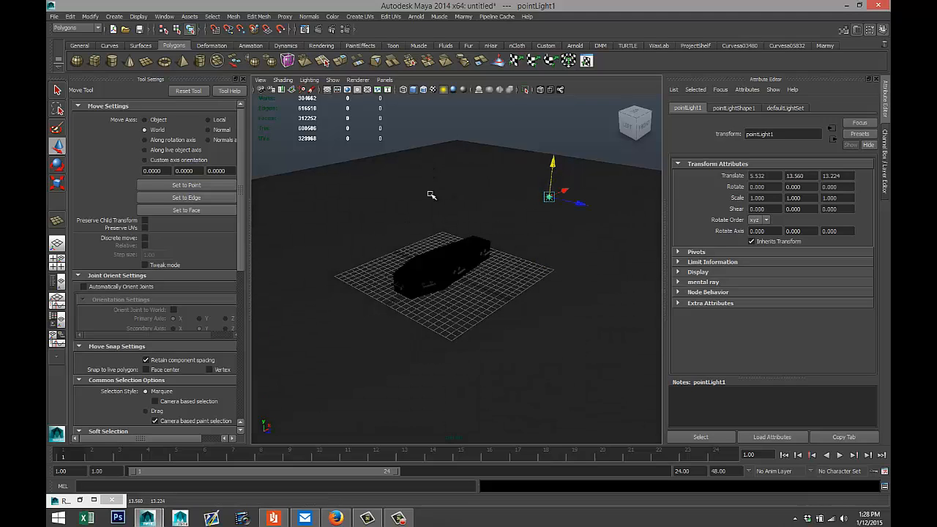
# Duplicate the point light and move the copy along X to about -9.6, toward the coffin's other end.
pyautogui.keyDown('alt'); pyautogui.moveTo(431, 195); pyautogui.dragTo(432, 195); pyautogui.keyUp('alt')
pyautogui.hotkey('ctrl', 'd')
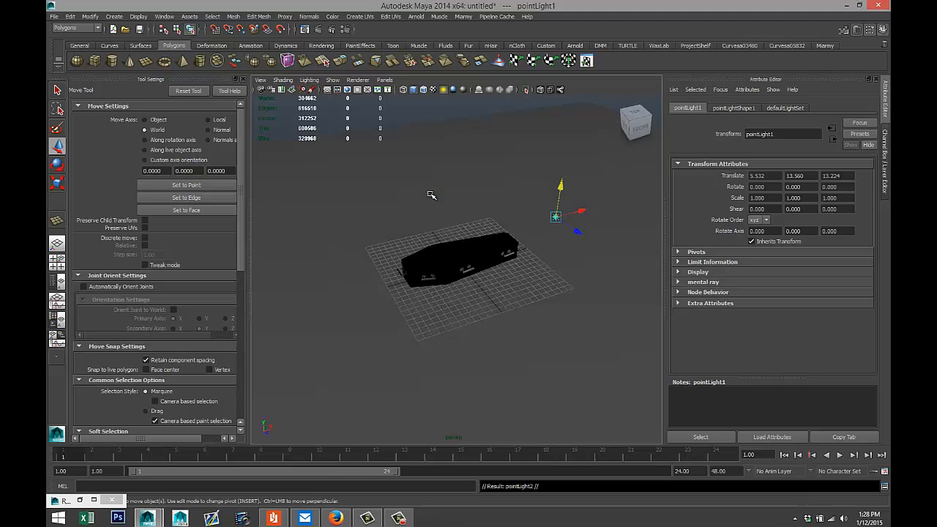
pyautogui.moveTo(582, 211); pyautogui.dragTo(467, 240)
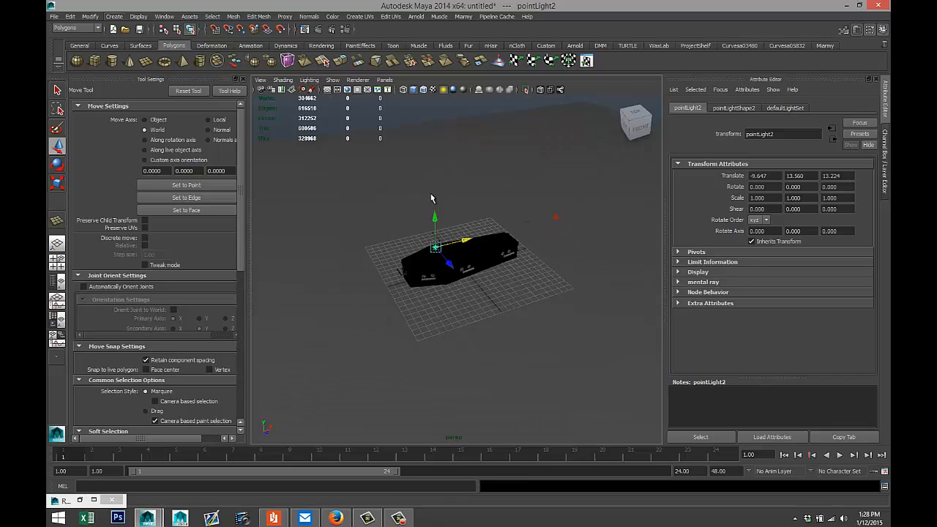
# Create an ambient light and place it behind the coffin at about Y 2.3, Z -26.
pyautogui.click(114, 16)
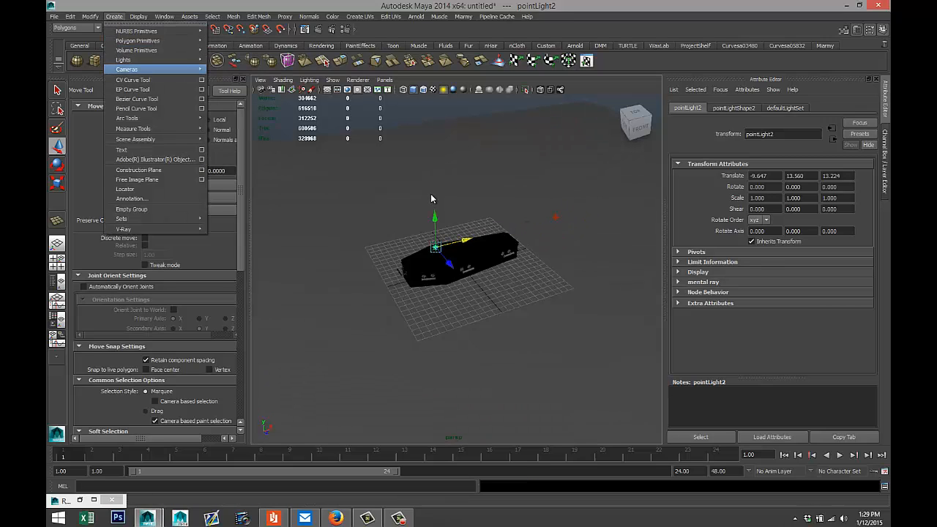
pyautogui.moveTo(146, 60)
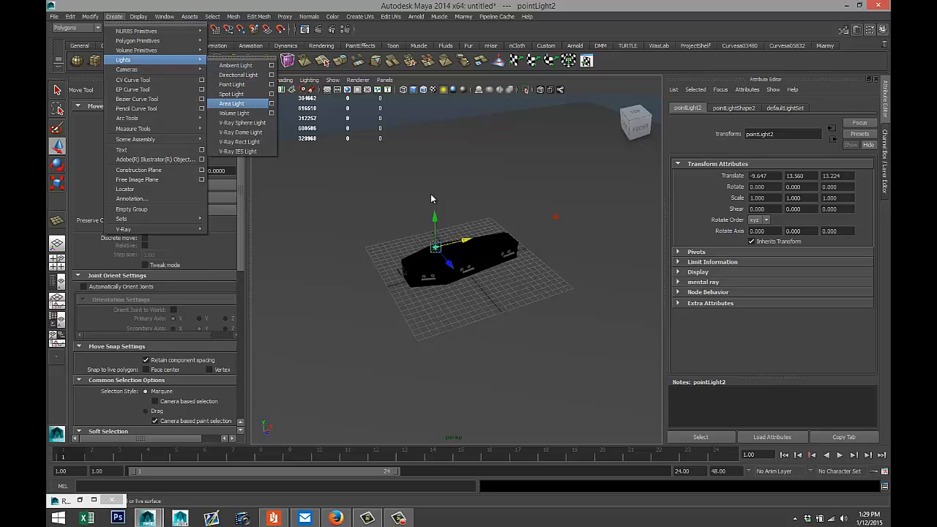
pyautogui.click(236, 66)
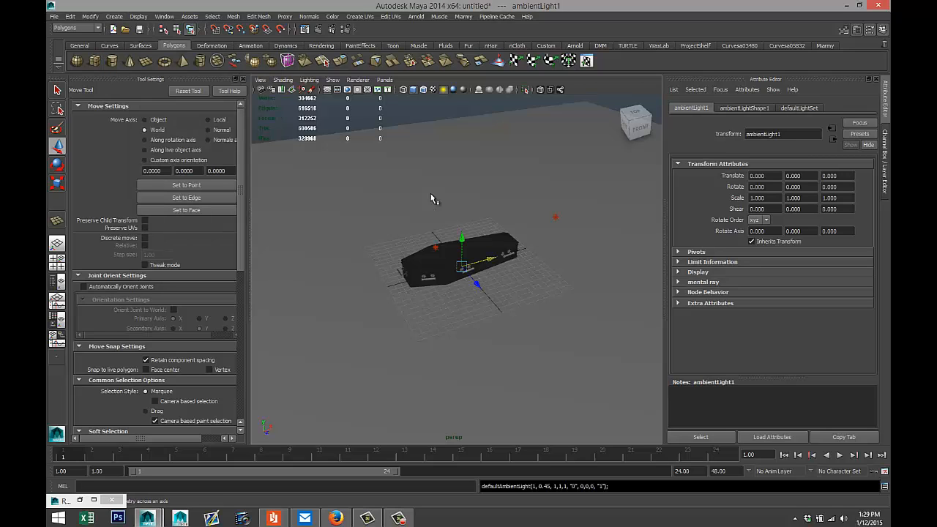
pyautogui.moveTo(477, 283); pyautogui.dragTo(415, 213)
pyautogui.moveTo(401, 168); pyautogui.dragTo(401, 158)
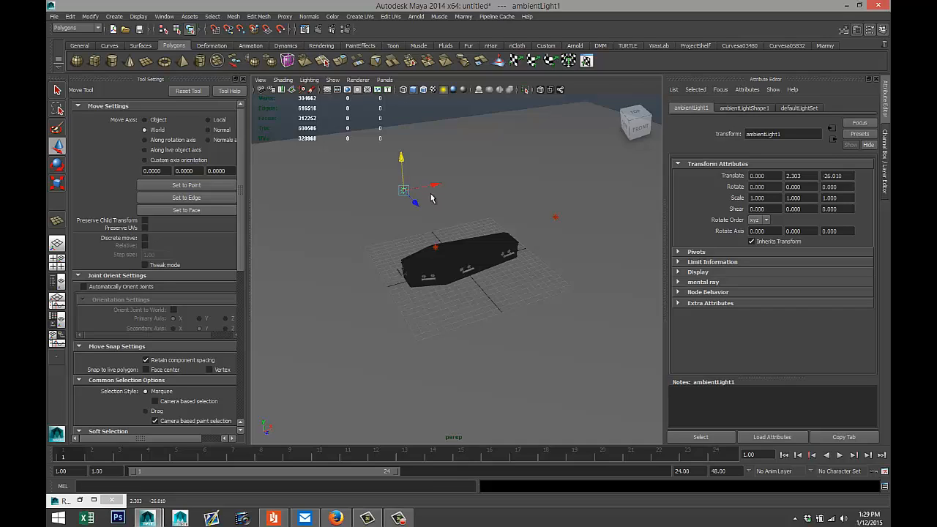
# Set the ambient light's intensity to 0.1.
pyautogui.click(745, 109)
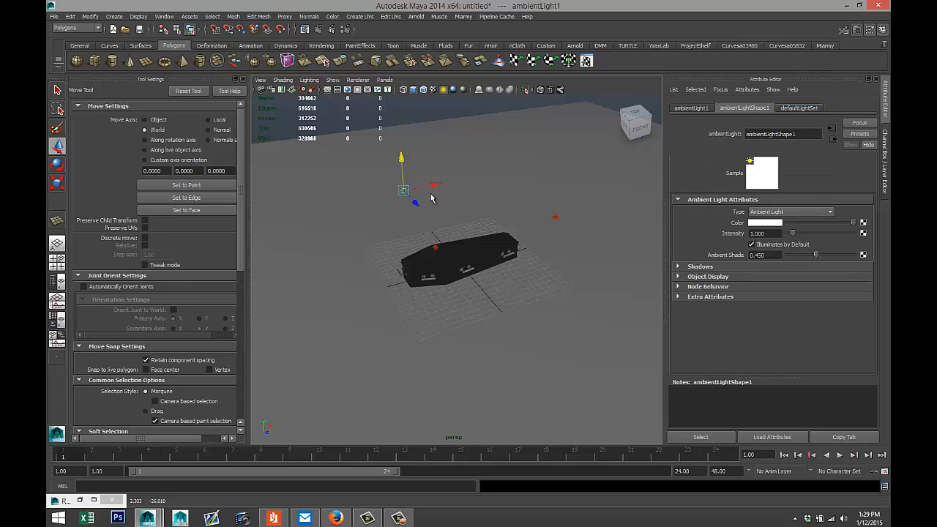
pyautogui.doubleClick(759, 233)
pyautogui.write('0.1')
pyautogui.press('Return')
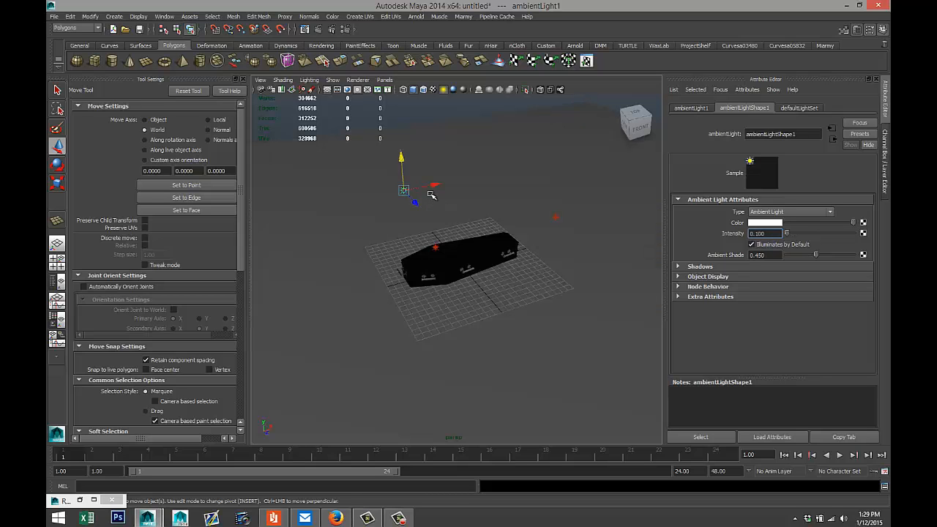
# Hide the tool settings and frame the coffin diagonally from slightly above so it fills the resolution gate.
pyautogui.keyDown('alt'); pyautogui.moveTo(432, 194); pyautogui.dragTo(432, 195); pyautogui.keyUp('alt')
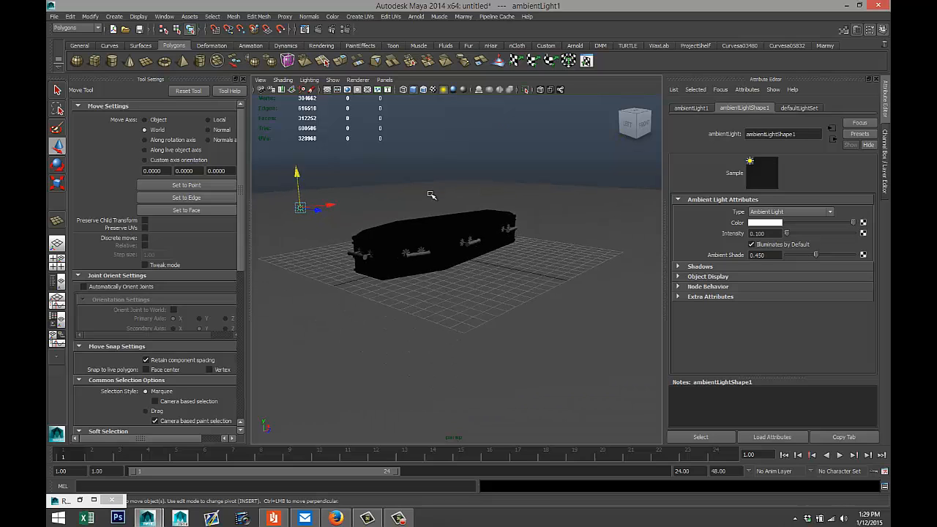
pyautogui.scroll(3, 431, 195)
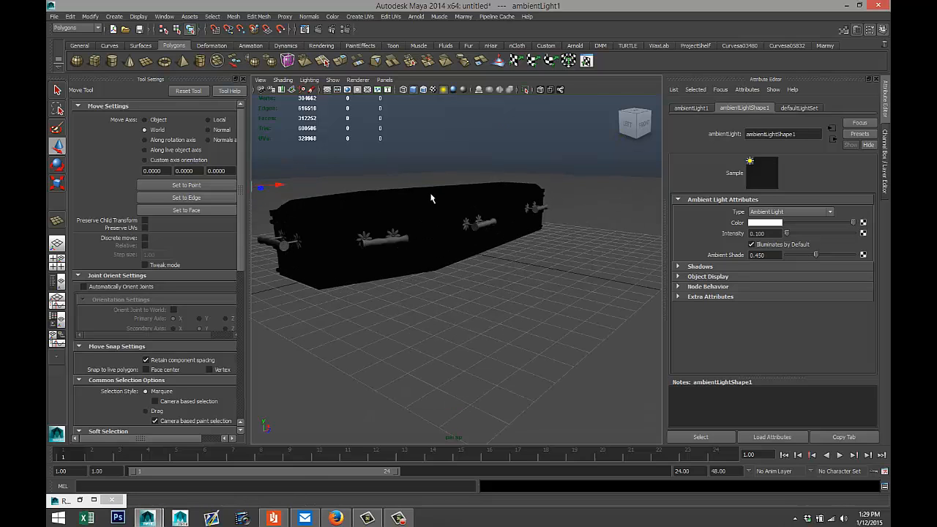
pyautogui.hotkey('ctrl', 'shift', 't')
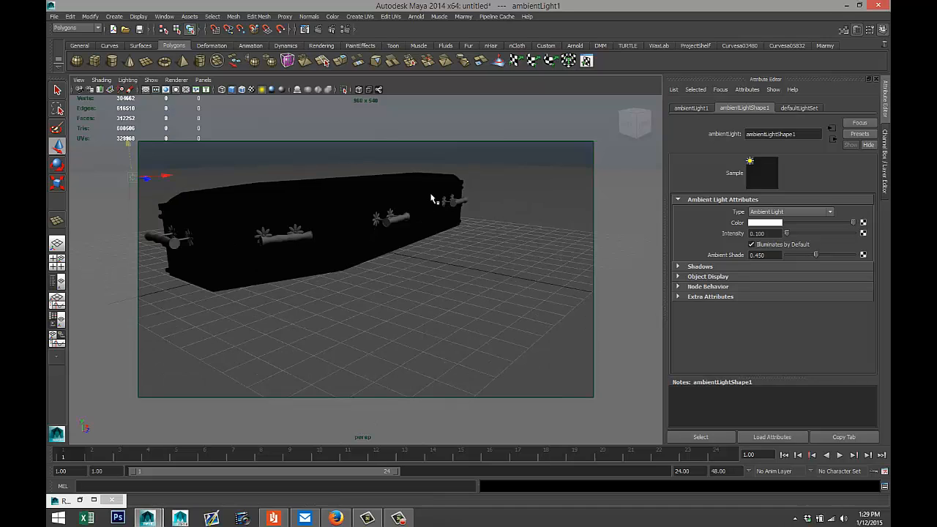
pyautogui.keyDown('alt'); pyautogui.moveTo(431, 195); pyautogui.dragTo(520, 207, button='middle'); pyautogui.keyUp('alt')
pyautogui.scroll(2, 431, 194)
pyautogui.keyDown('alt'); pyautogui.moveTo(430, 194); pyautogui.dragTo(430, 221); pyautogui.keyUp('alt')
pyautogui.keyDown('alt'); pyautogui.moveTo(431, 194); pyautogui.dragTo(420, 239, button='middle'); pyautogui.keyUp('alt')
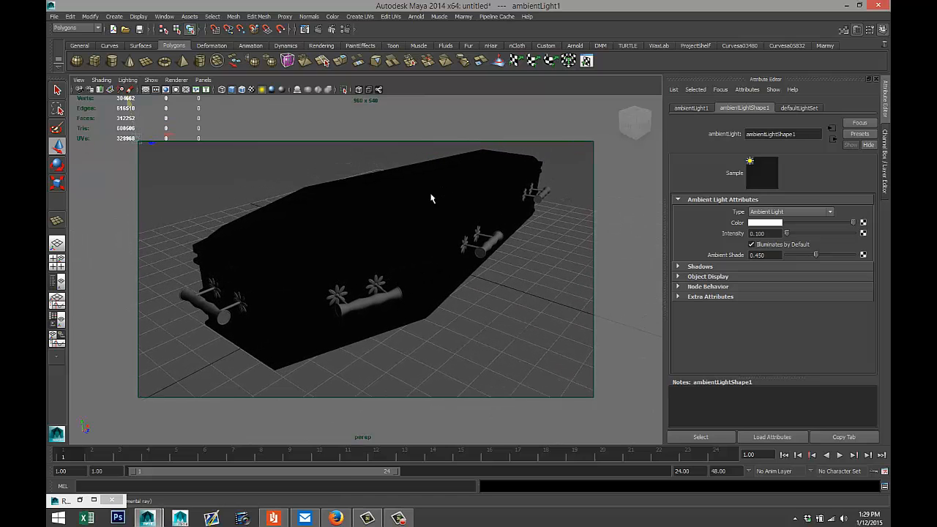
# Enable Final Gathering, set the unified sampling quality to 1.50 and expand the raytracing settings.
pyautogui.click(345, 30)
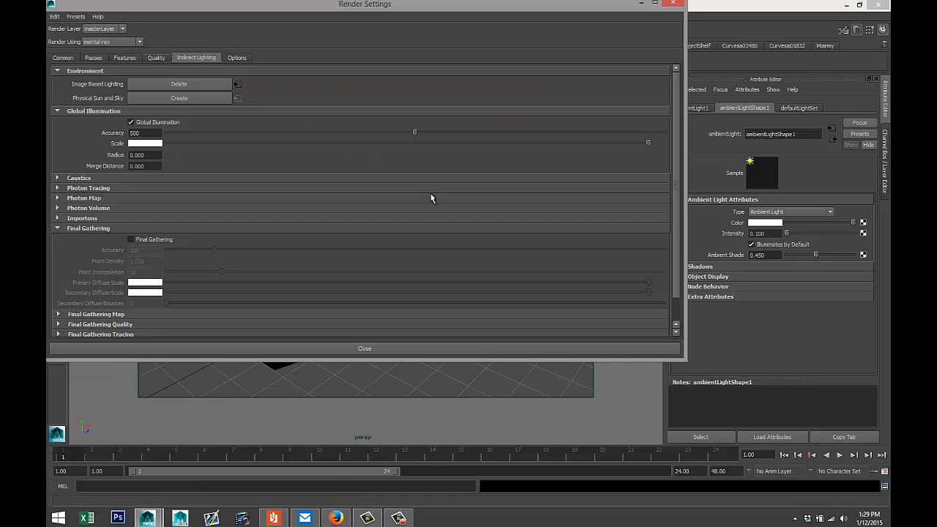
pyautogui.click(131, 239)
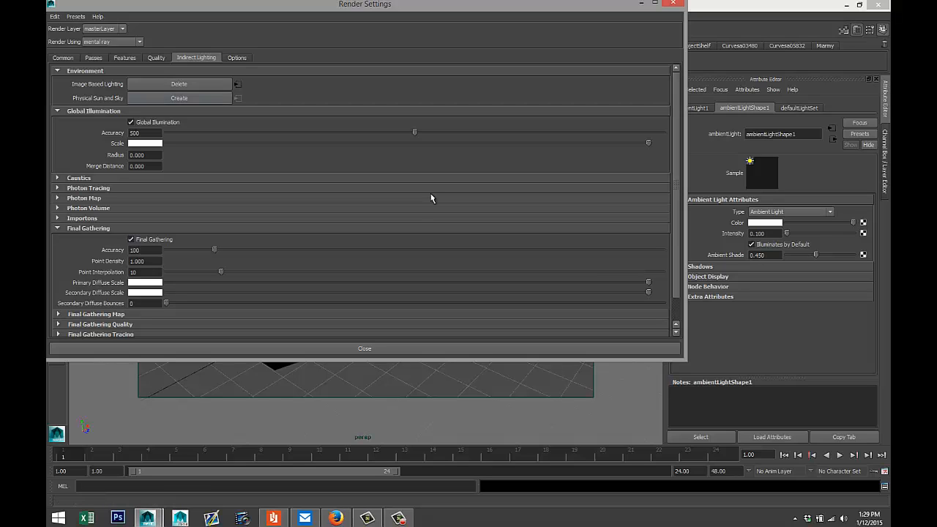
pyautogui.click(156, 57)
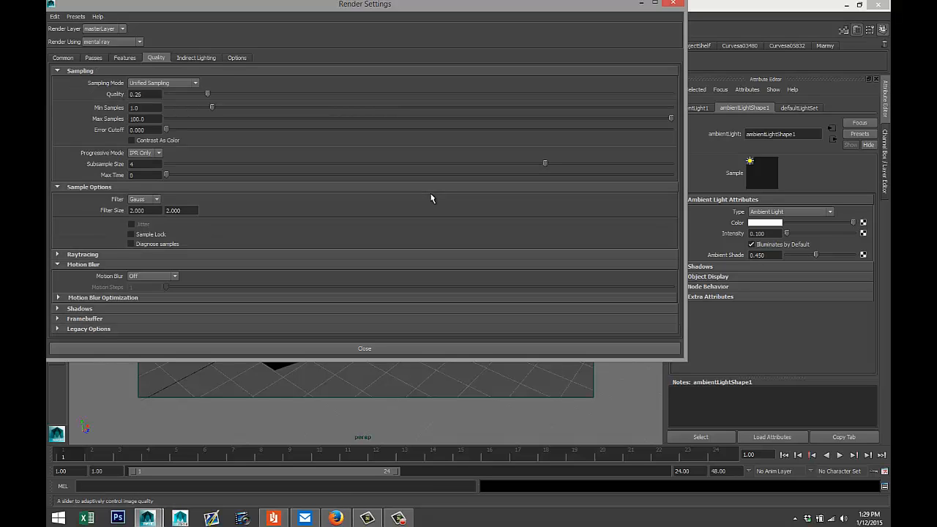
pyautogui.moveTo(206, 93); pyautogui.dragTo(538, 93)
pyautogui.click(82, 254)
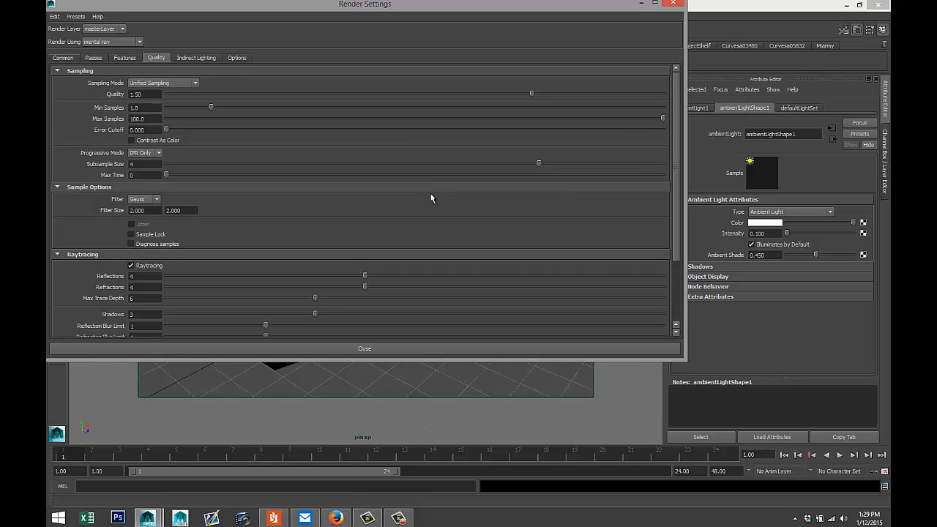
# Set the render image size to the HD 1080 preset and minimize the render settings.
pyautogui.click(63, 58)
pyautogui.scroll(-4, 432, 199)
pyautogui.scroll(-3, 431, 198)
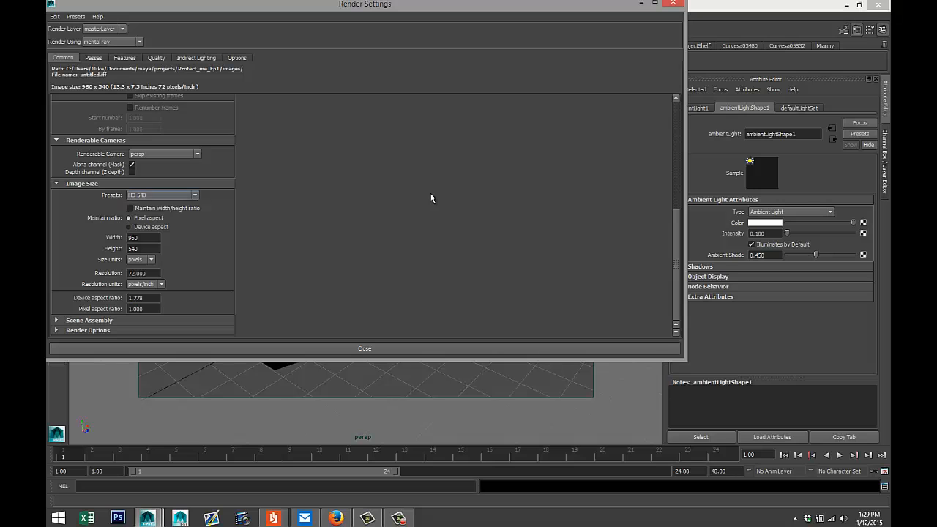
pyautogui.click(161, 194)
pyautogui.click(194, 262)
pyautogui.click(194, 262)
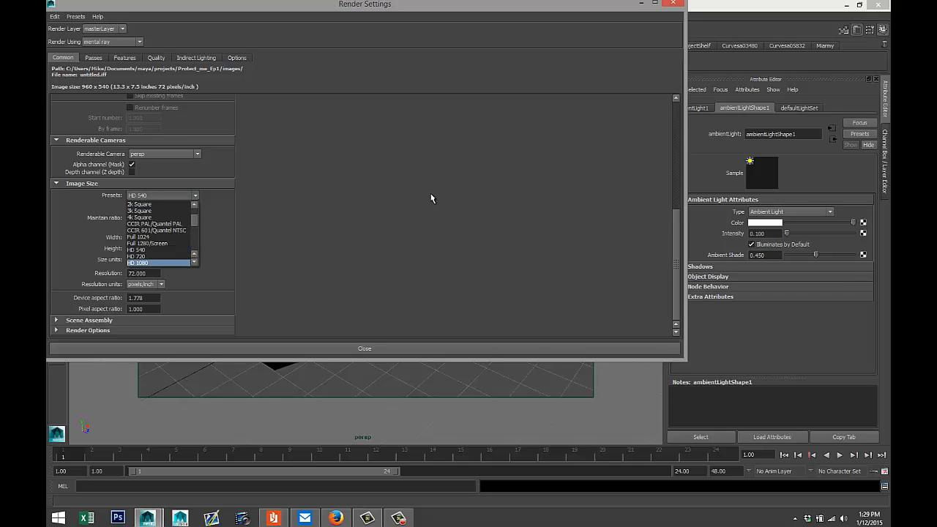
pyautogui.click(139, 263)
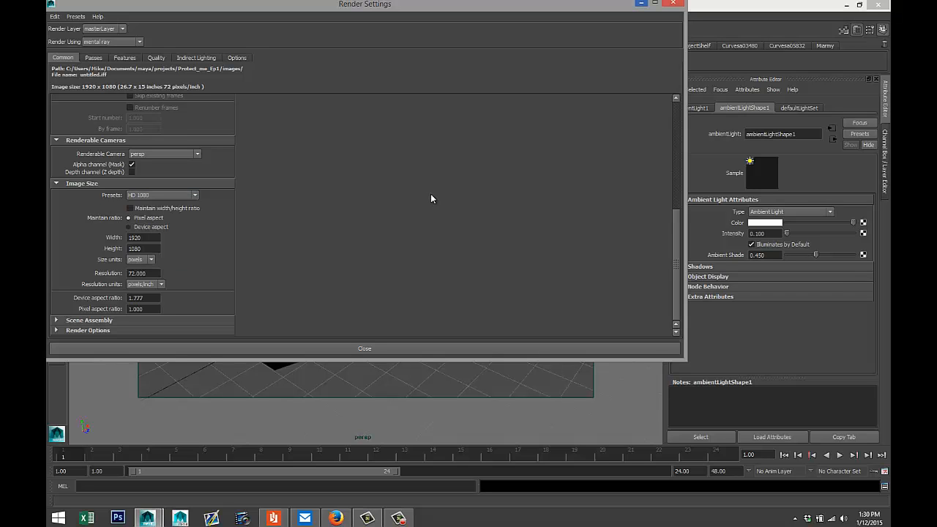
pyautogui.click(641, 3)
# Select both point lights, check their raytrace shadow attributes and return to the coffin close-up.
pyautogui.press('w')
pyautogui.scroll(-6, 431, 195)
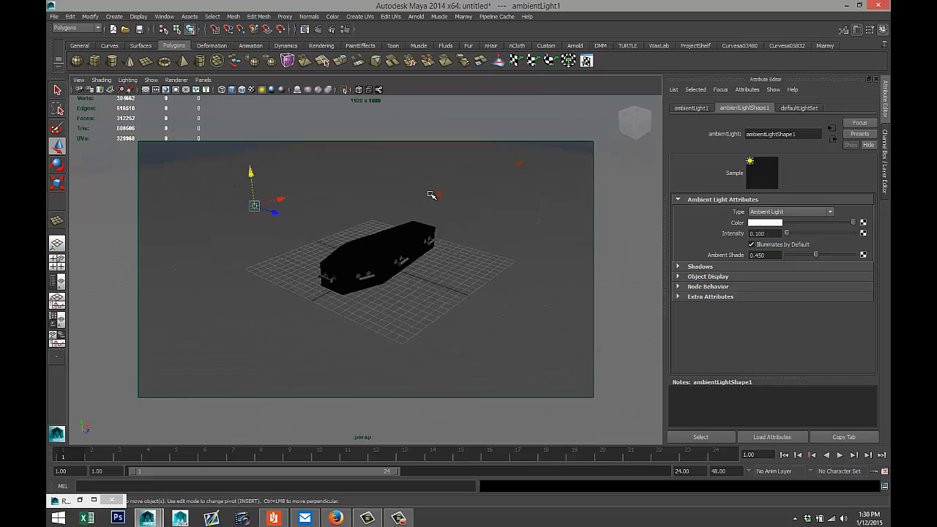
pyautogui.click(520, 165)
pyautogui.keyDown('shift'); pyautogui.click(439, 195); pyautogui.keyUp('shift')
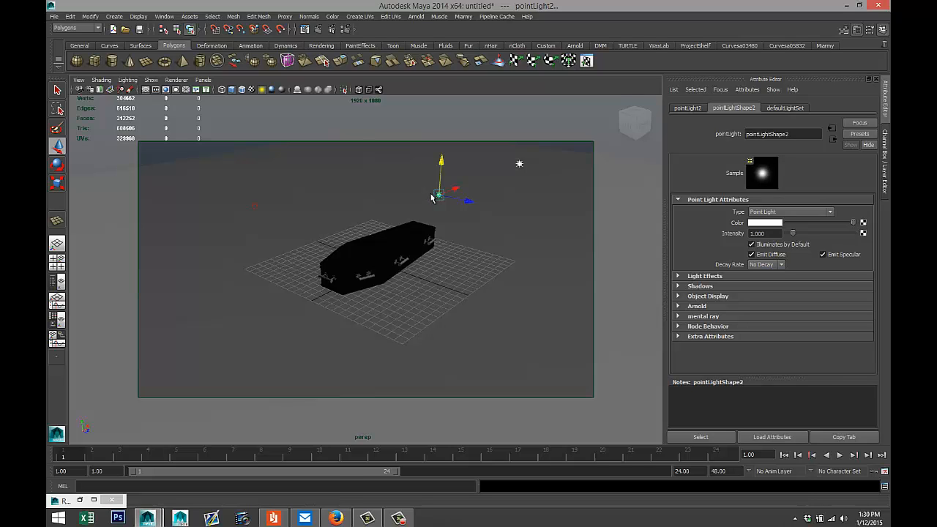
pyautogui.click(700, 286)
pyautogui.scroll(-6, 769, 286)
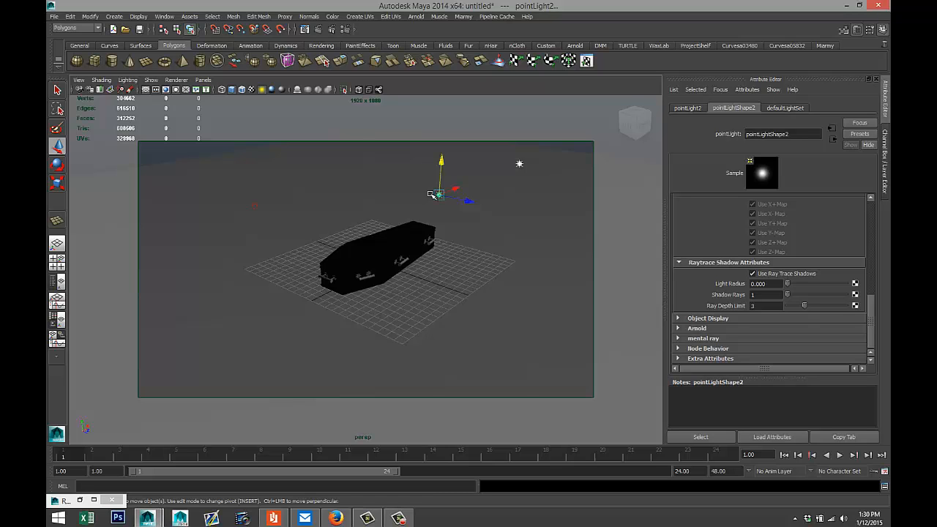
pyautogui.scroll(5, 432, 195)
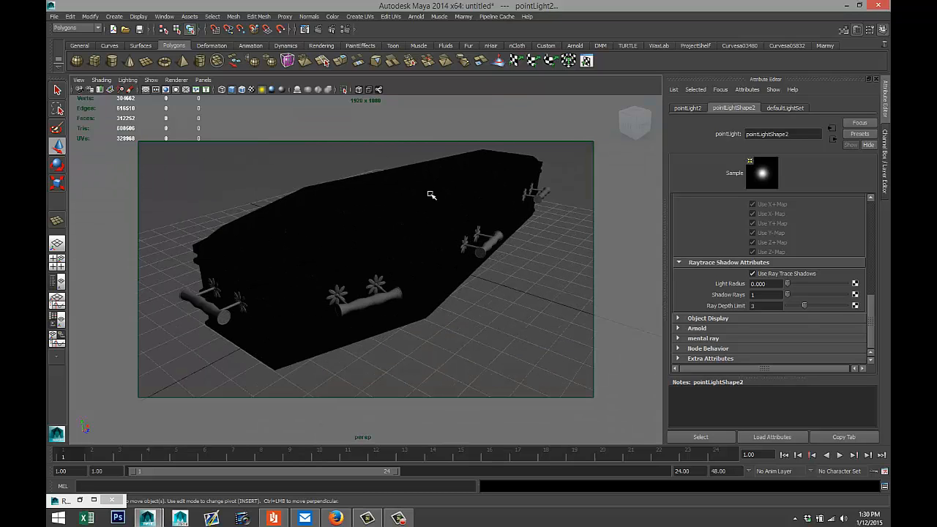